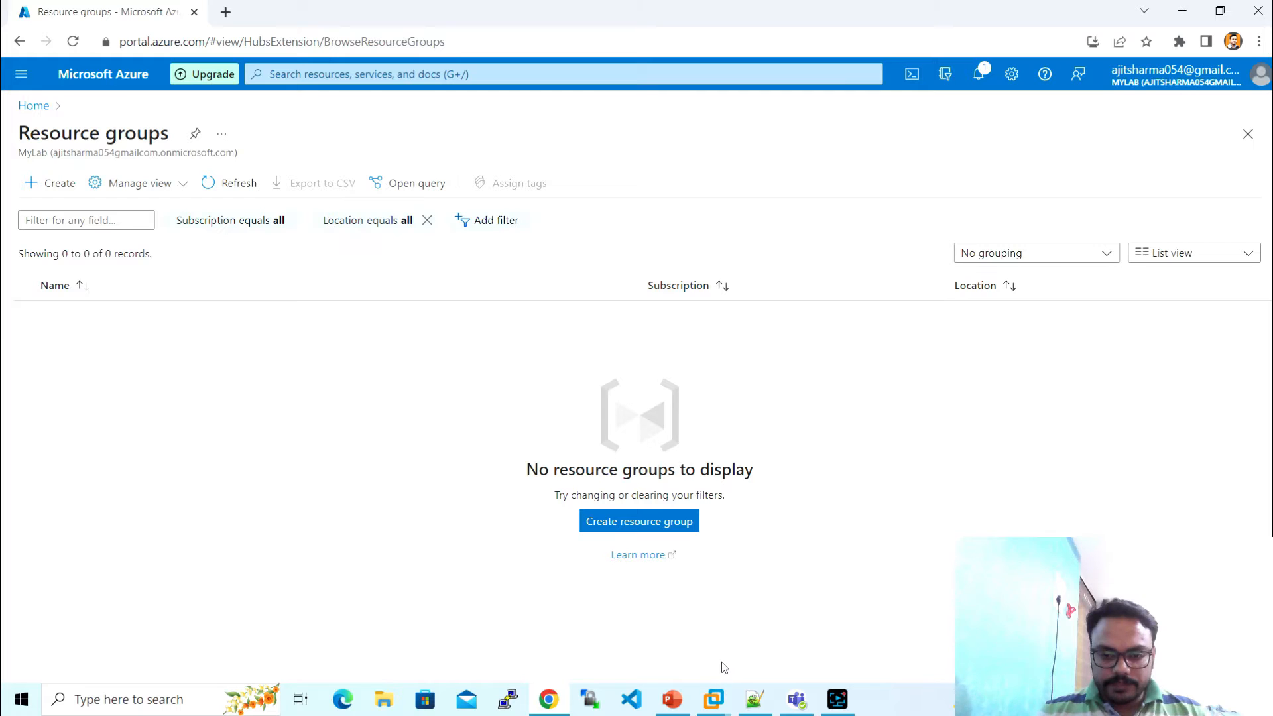
- Check on the Windows Server 2019 virtual machine, then minimize it back to the portal
left_click(714, 699)
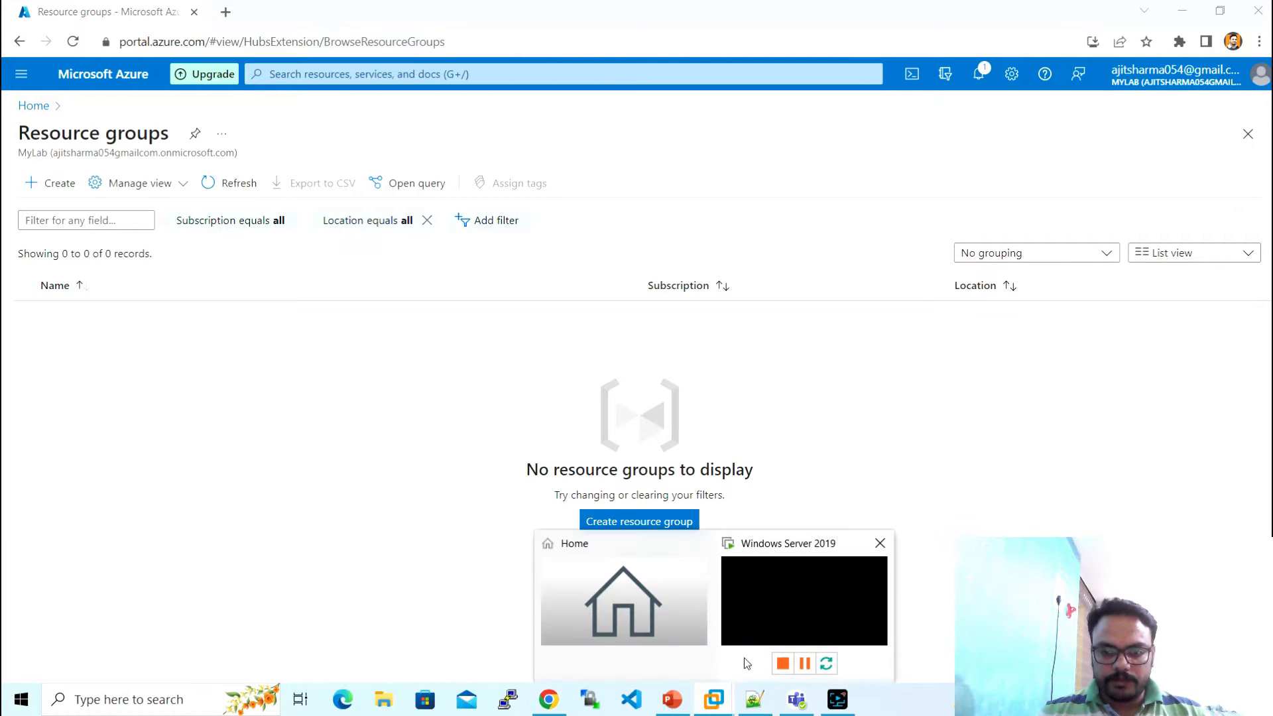
left_click(760, 619)
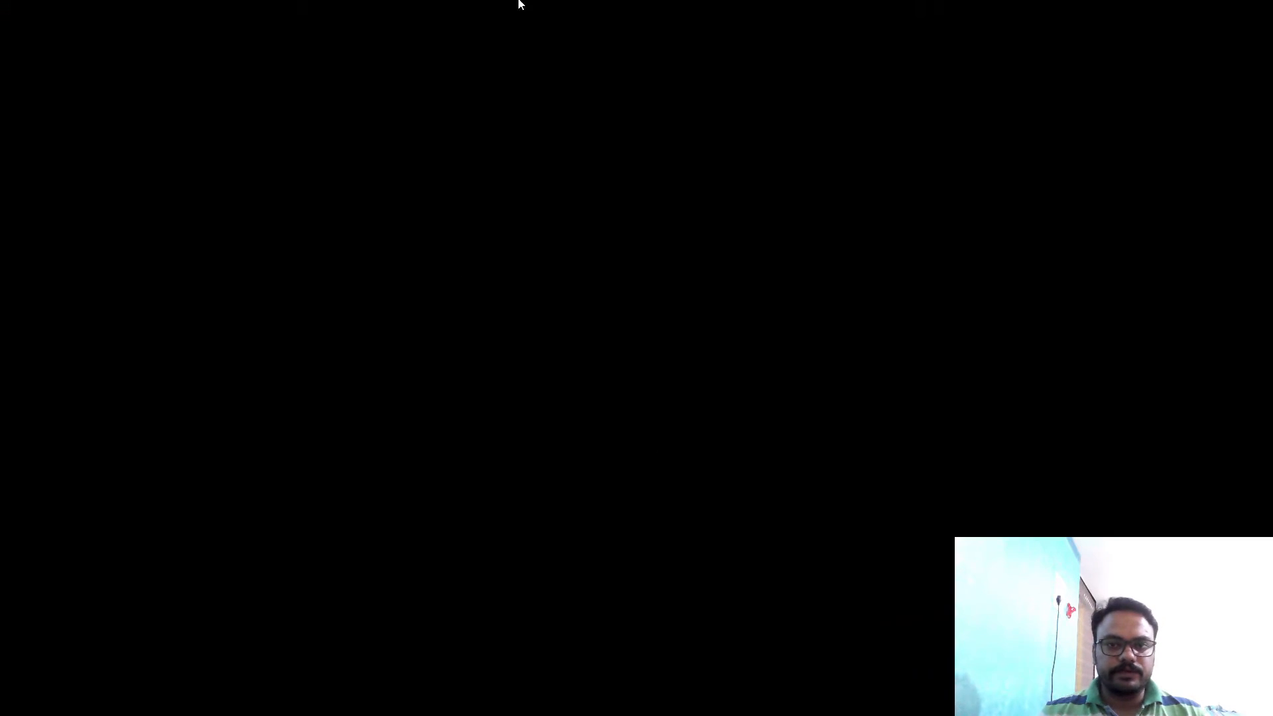
mouse_move(1092, 4)
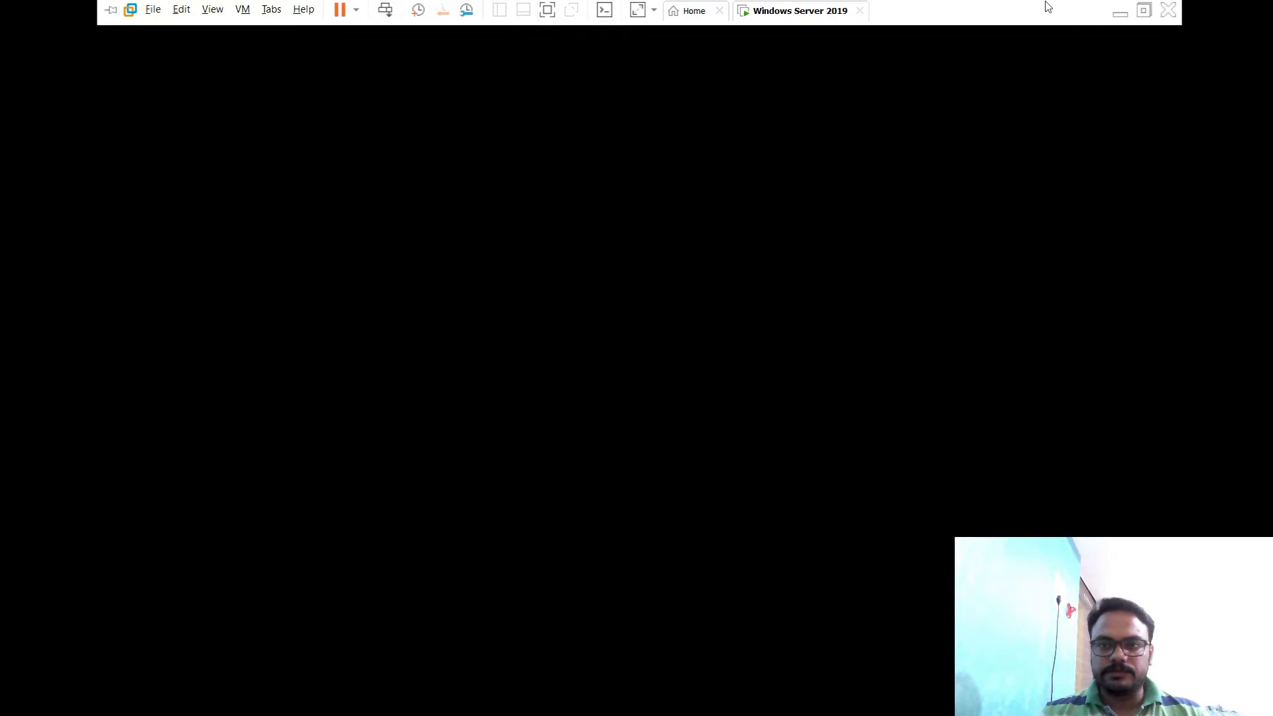
left_click(1117, 12)
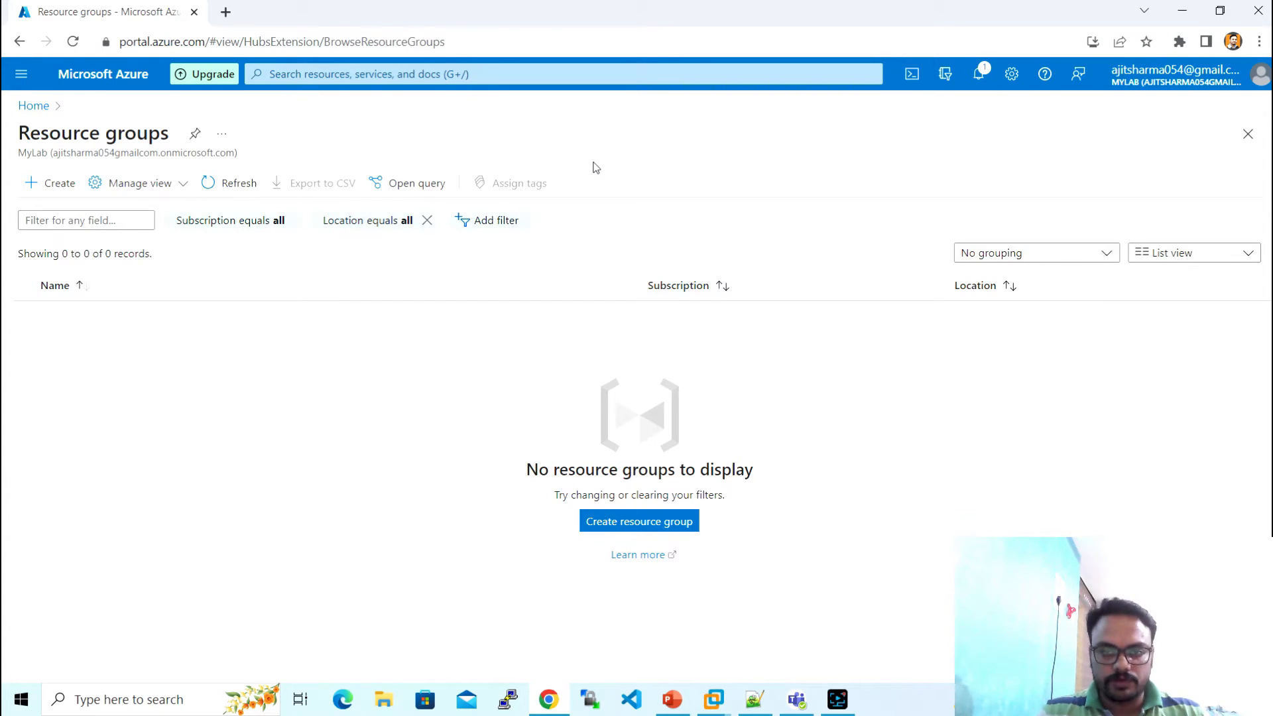
- Review the ten-step setup plan in the notes before returning to Azure
left_click(756, 701)
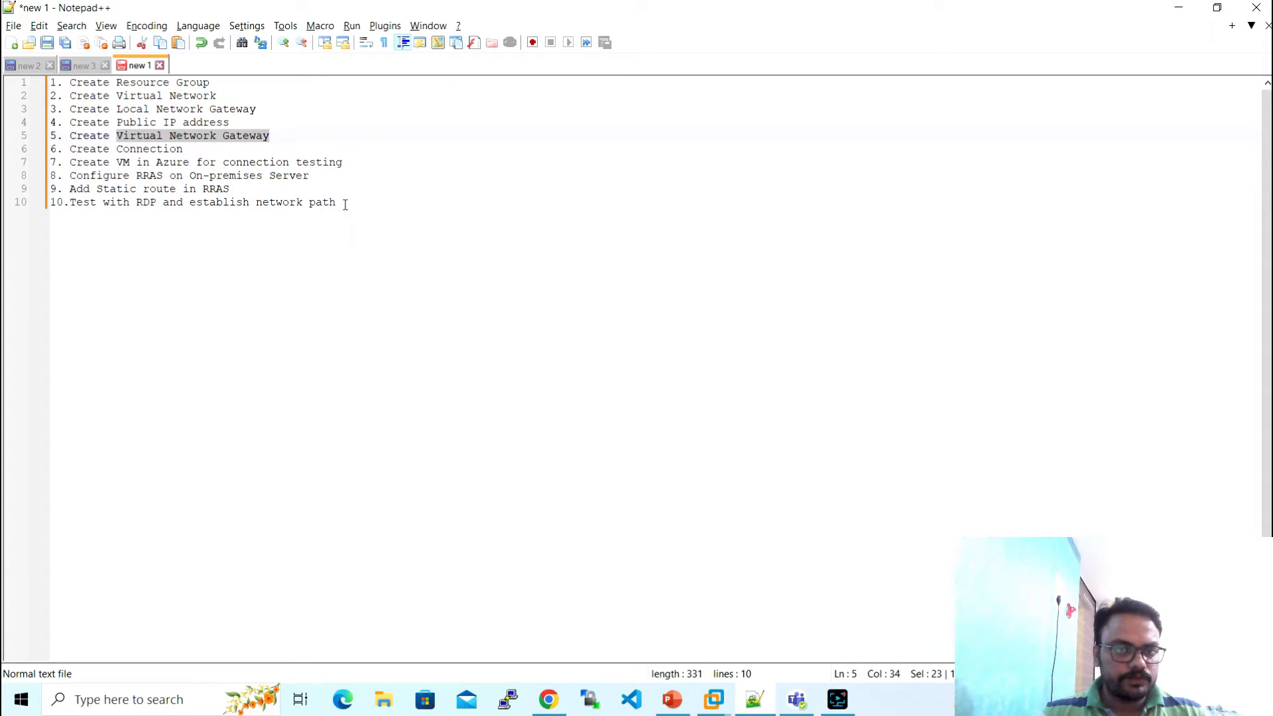
left_click(343, 205)
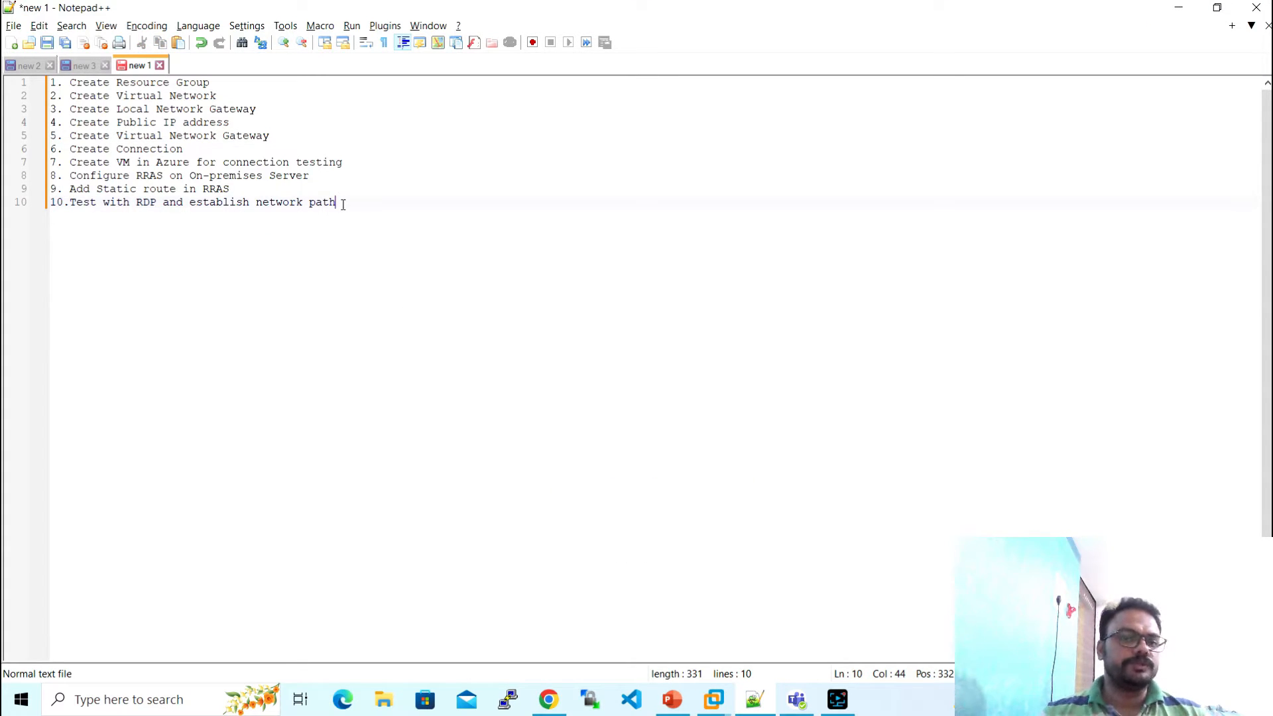
left_click_drag(343, 205, 50, 81)
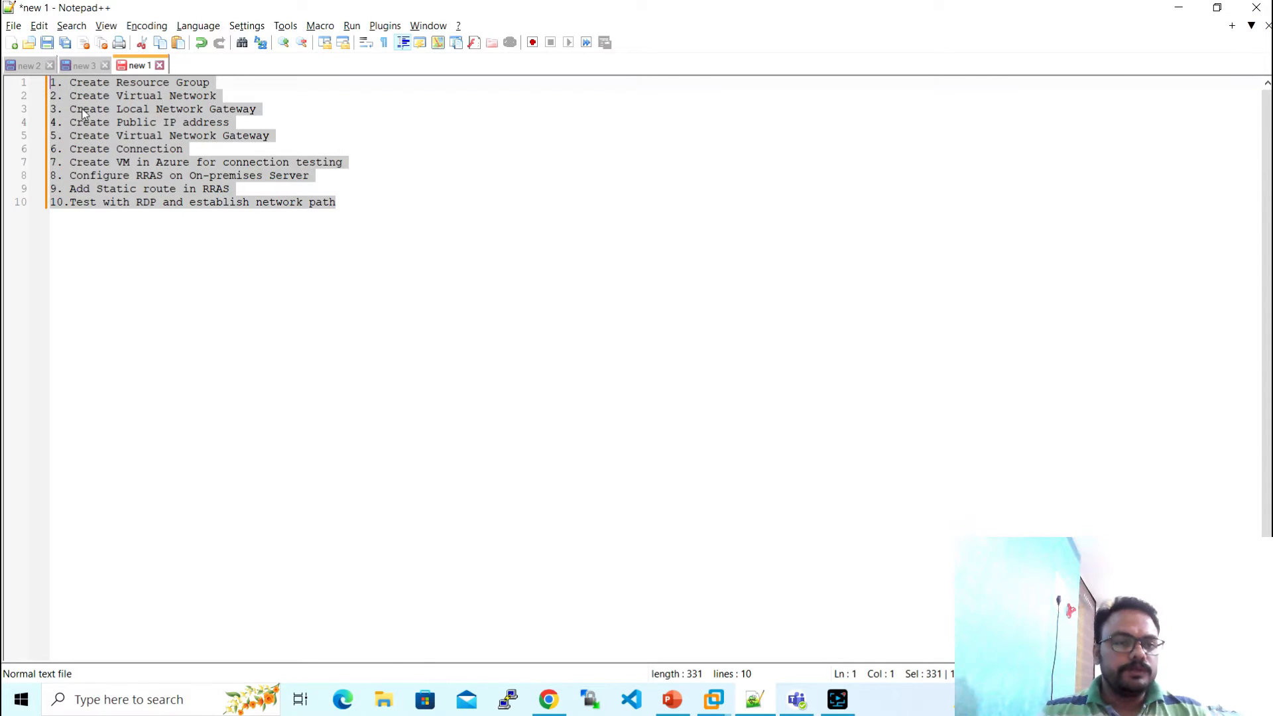
left_click(142, 275)
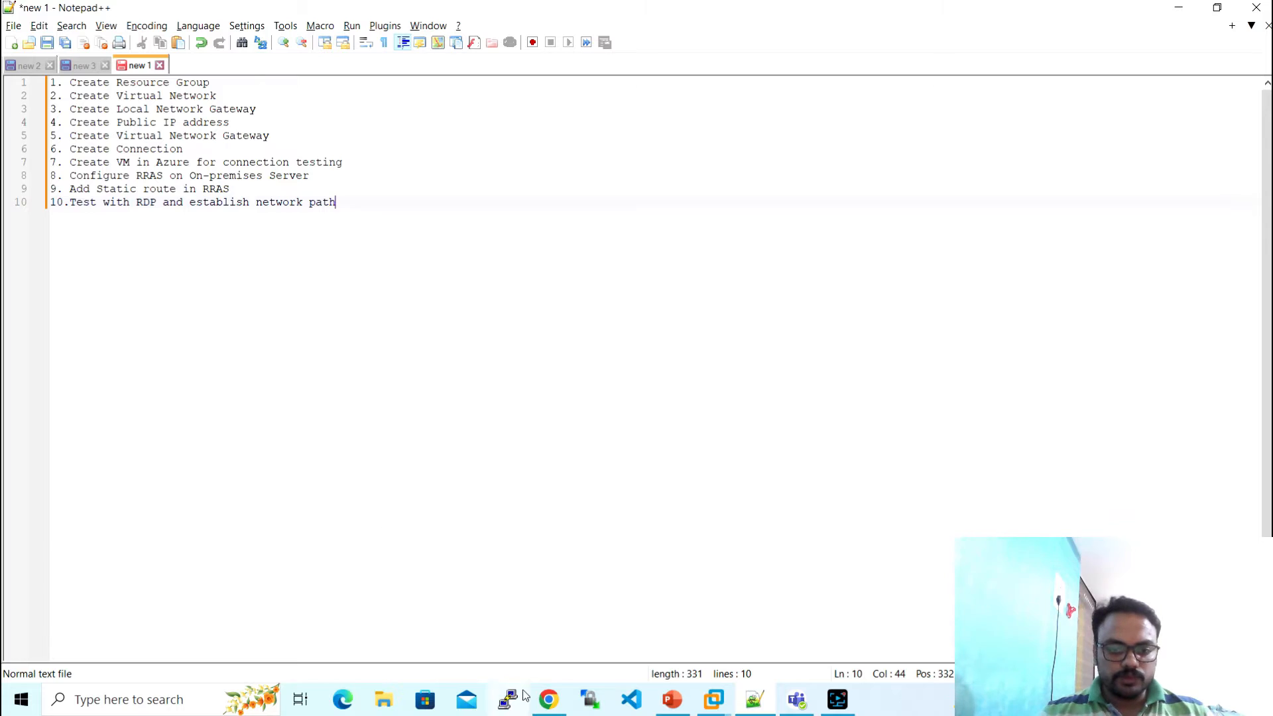
left_click(548, 700)
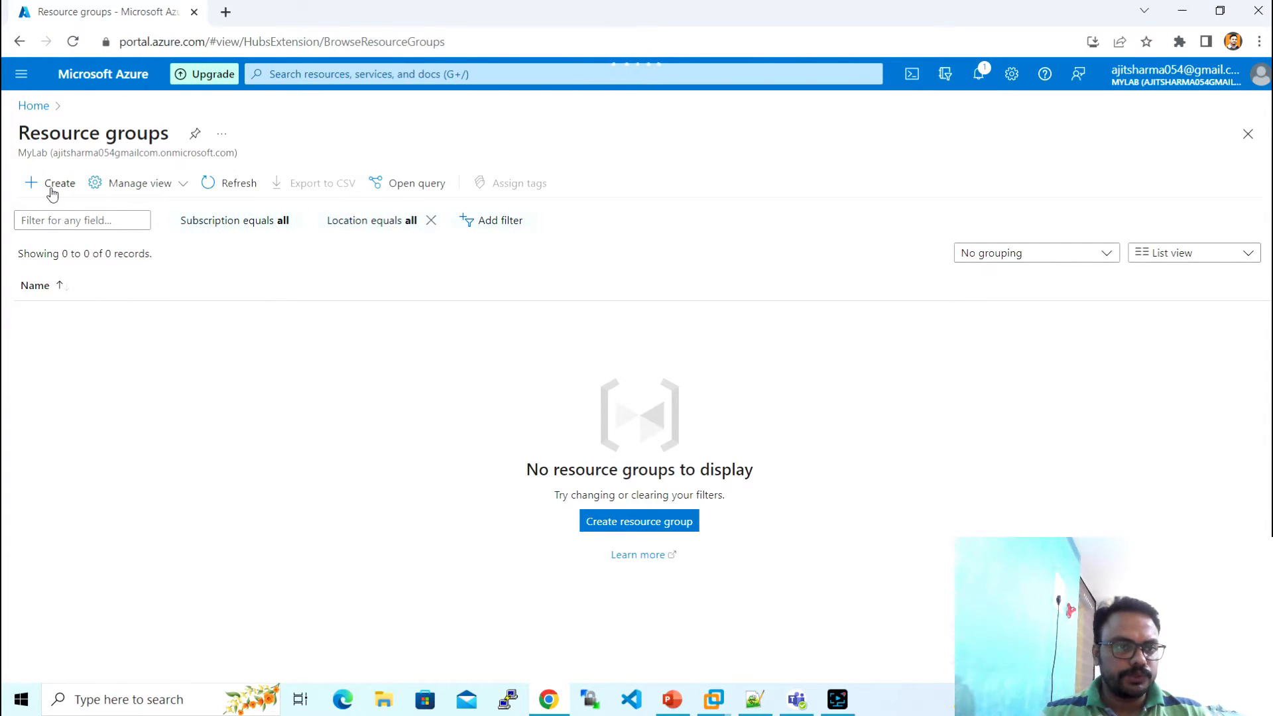
- Create resource group S2S-VPN through Review + create, then open it
left_click(53, 189)
left_click(287, 347)
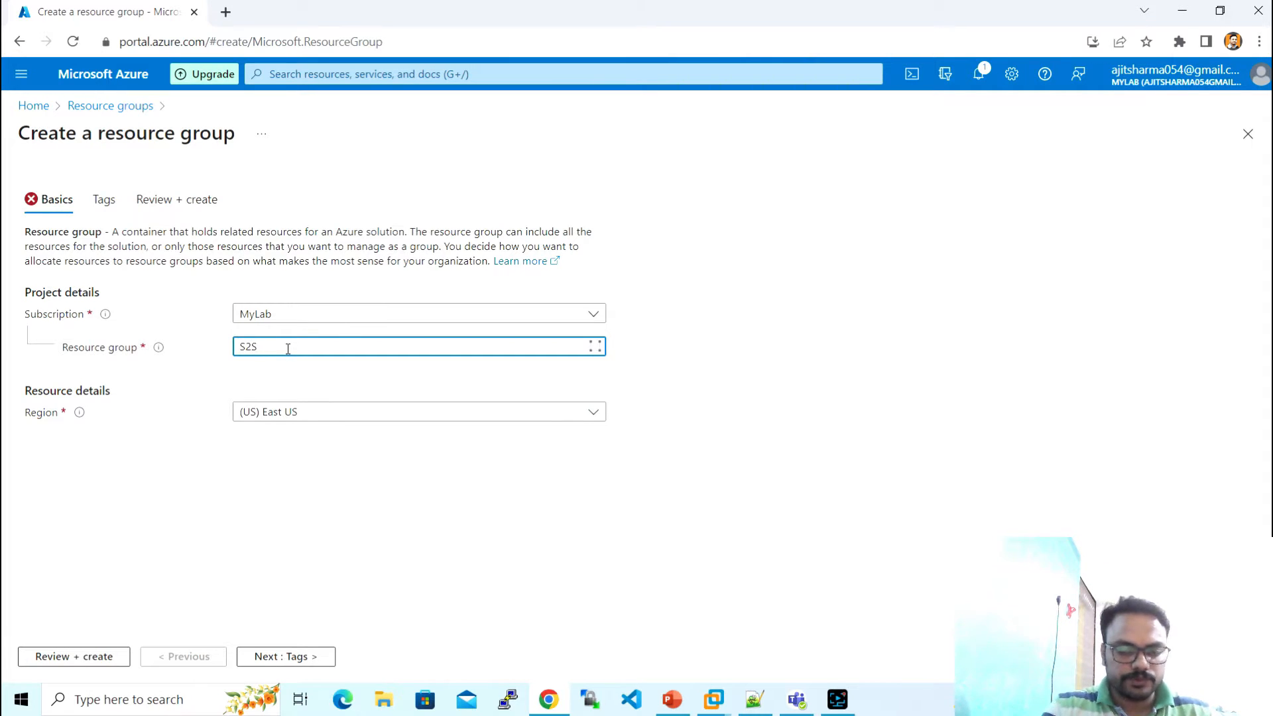
type("S2S-VPN")
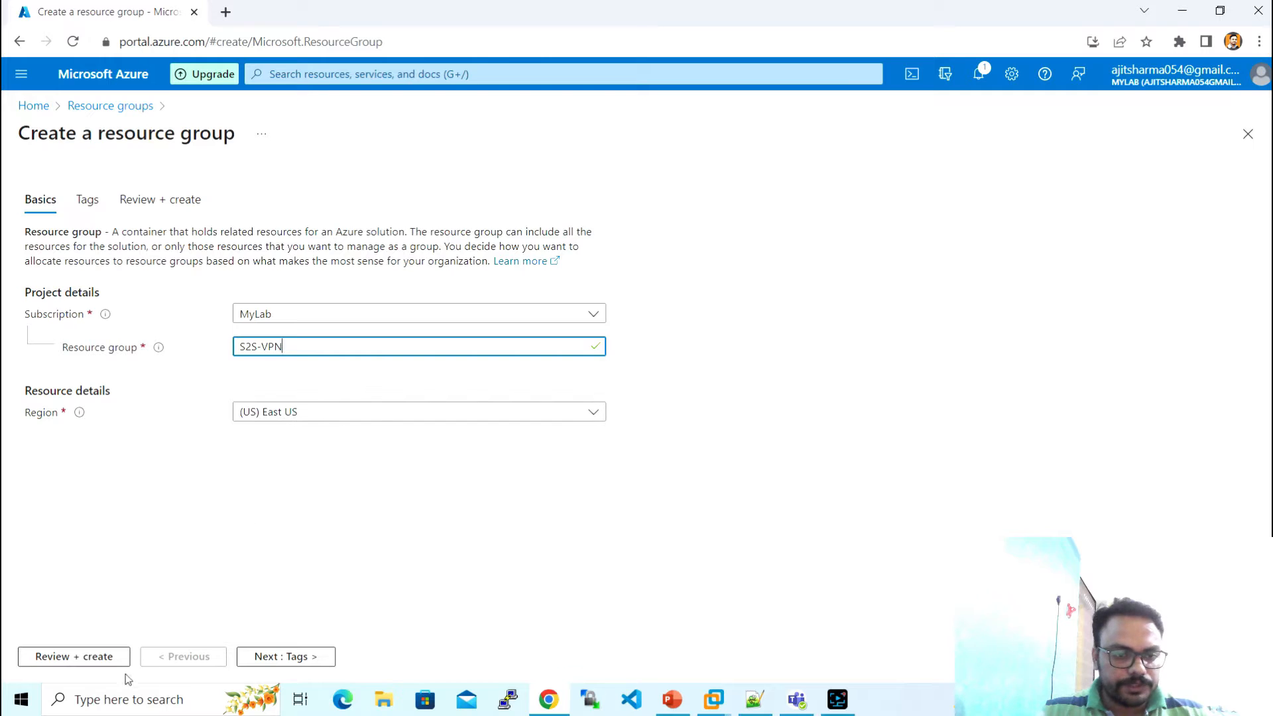
left_click(98, 663)
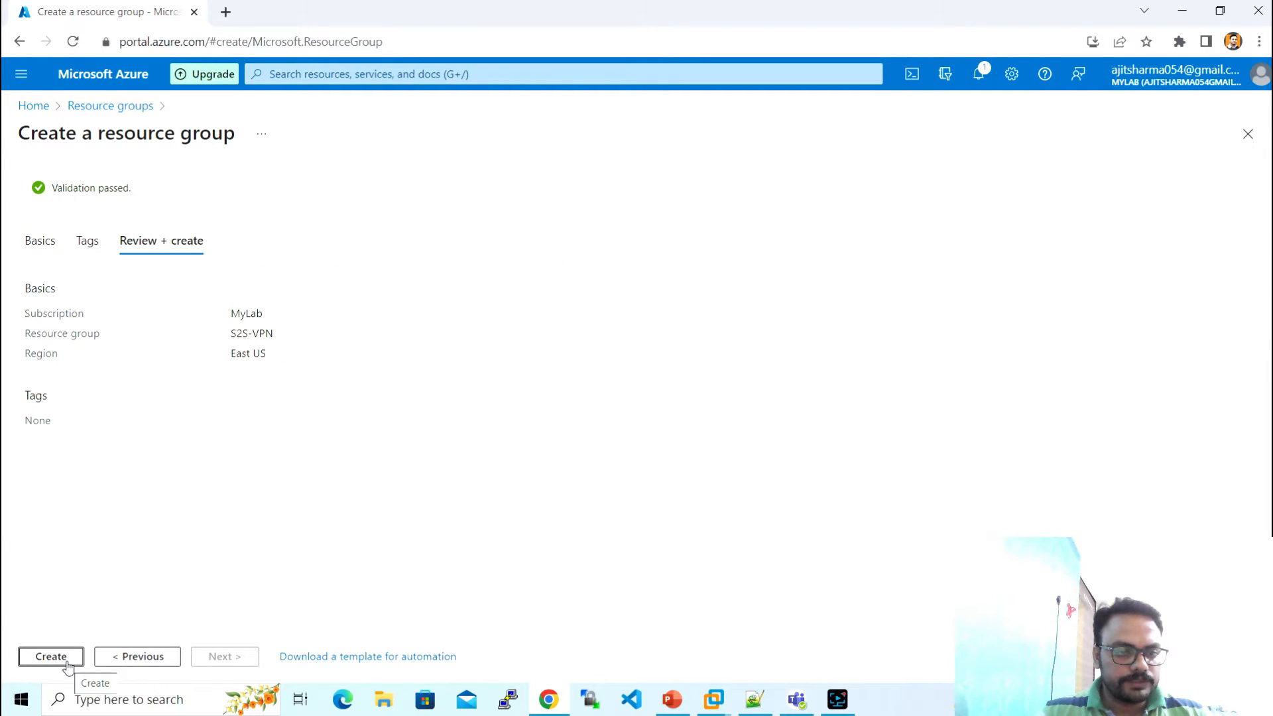
left_click(51, 657)
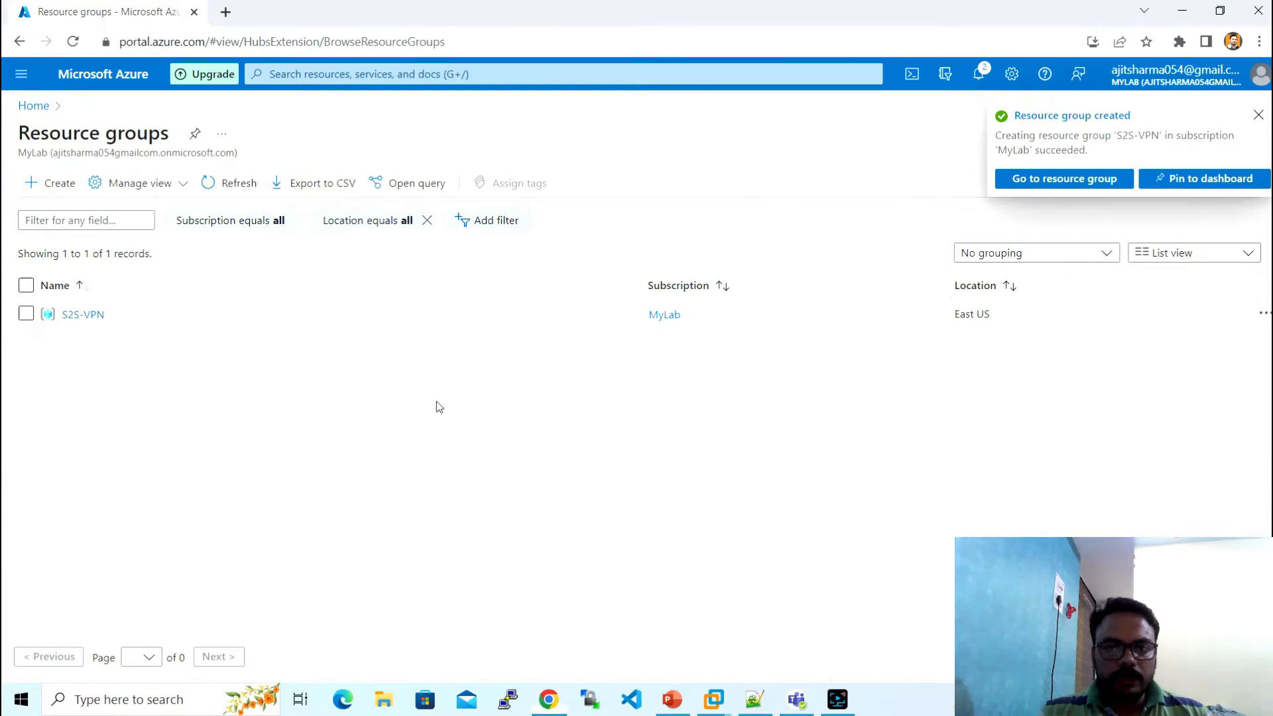
left_click(1023, 178)
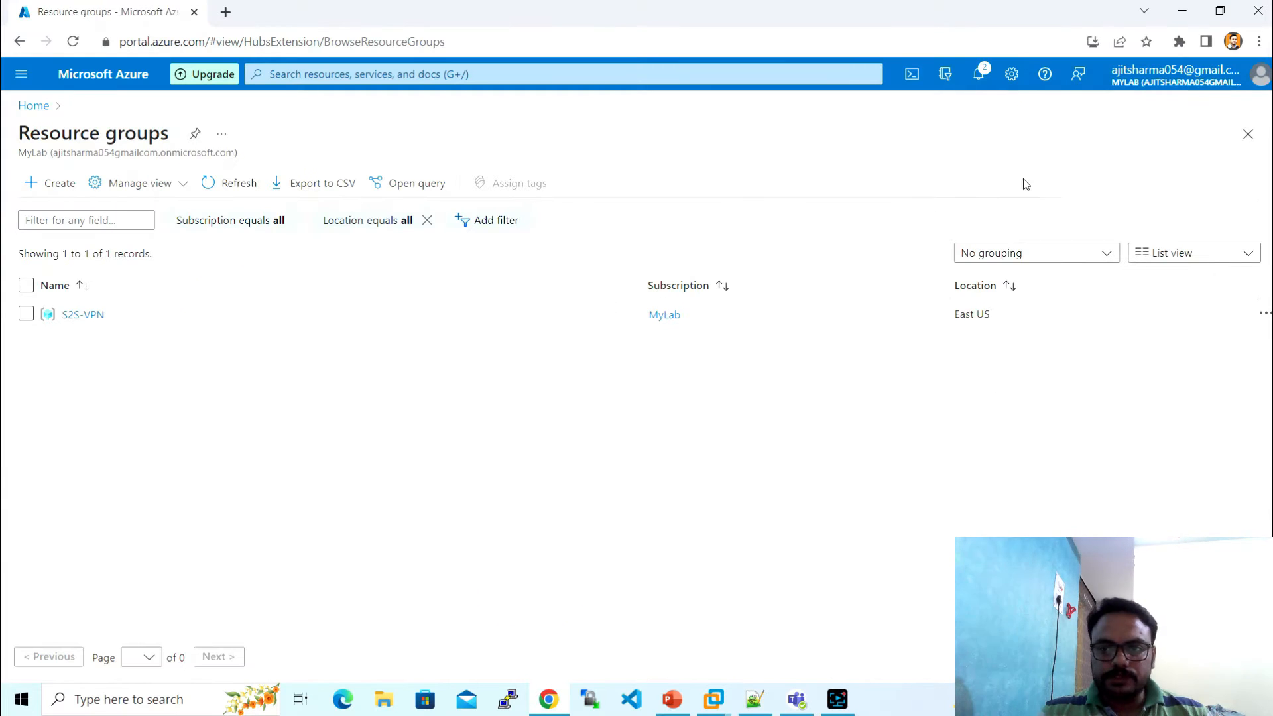
key("alt+Tab")
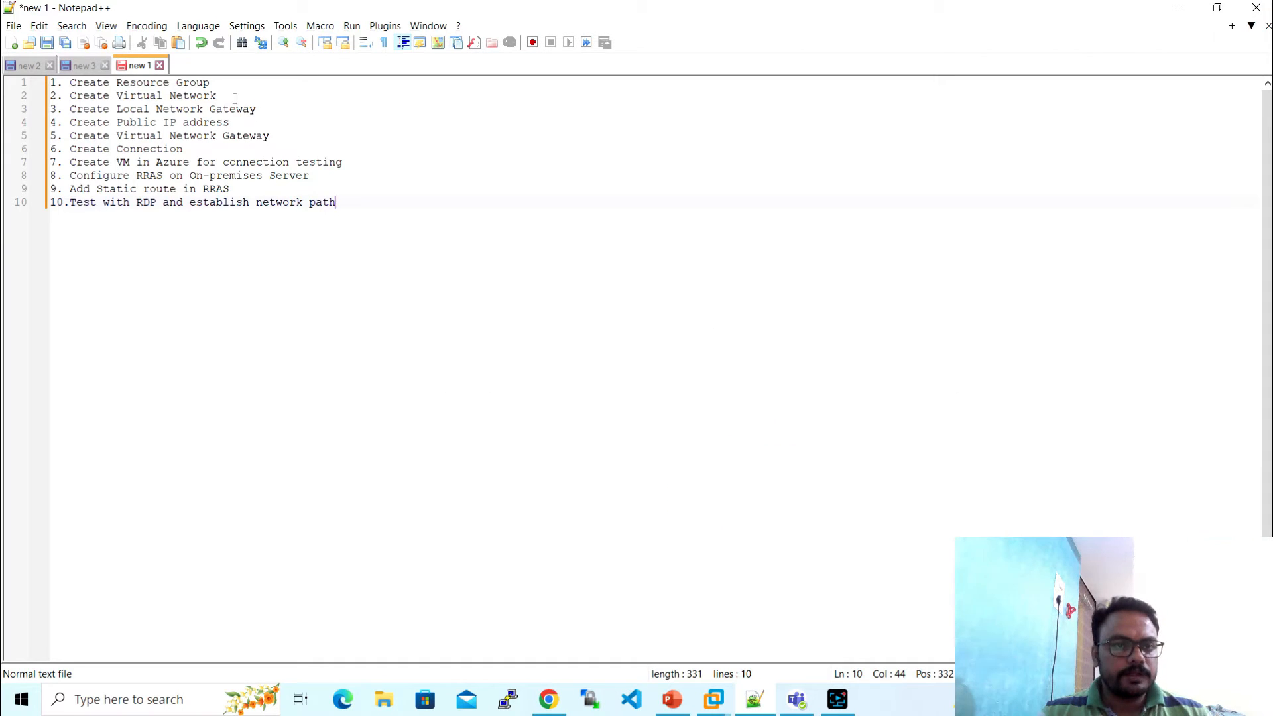
- Highlight 'Virtual Network' in plan step 2, then begin adding a resource to S2S-VPN
left_click_drag(219, 95, 114, 97)
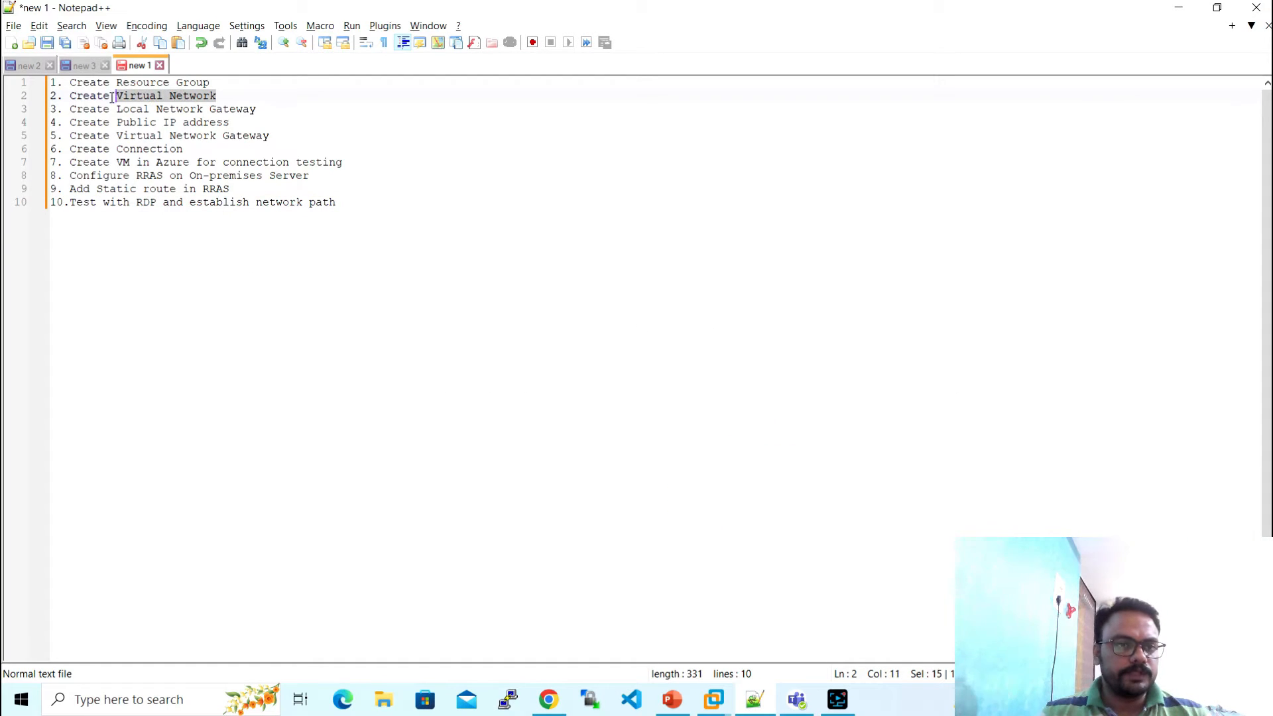
key("alt+Tab")
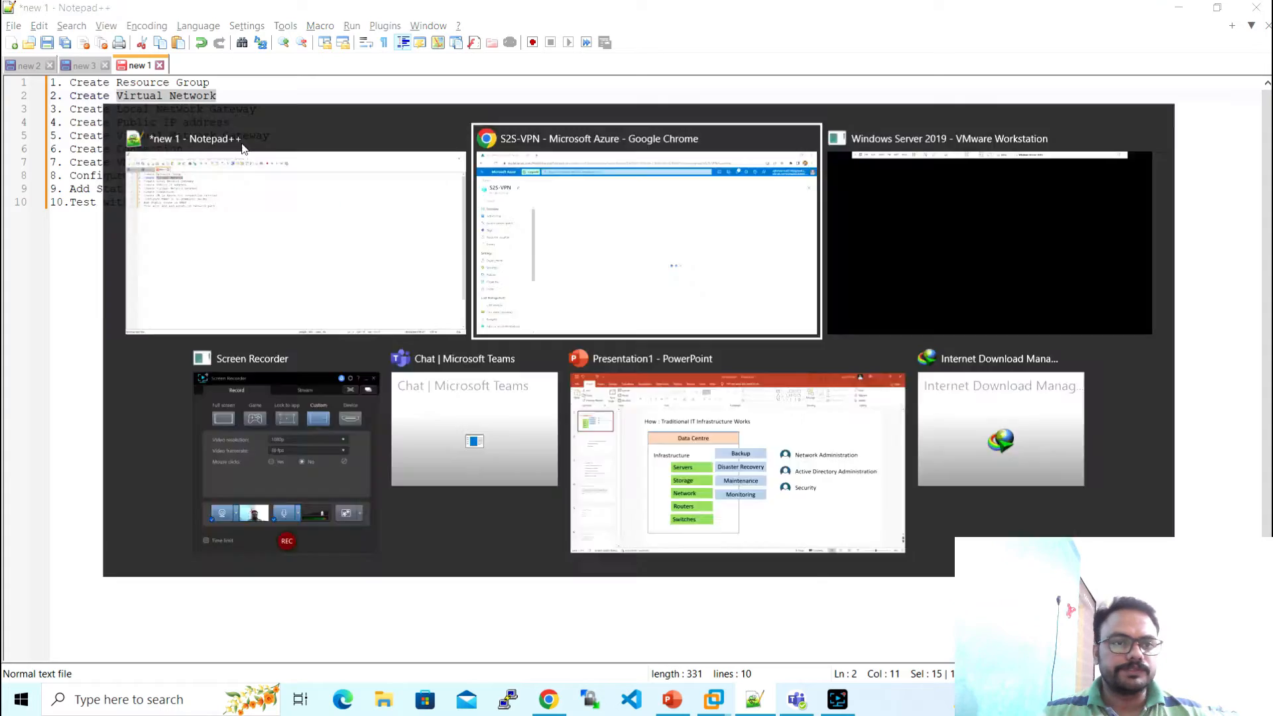
left_click(273, 184)
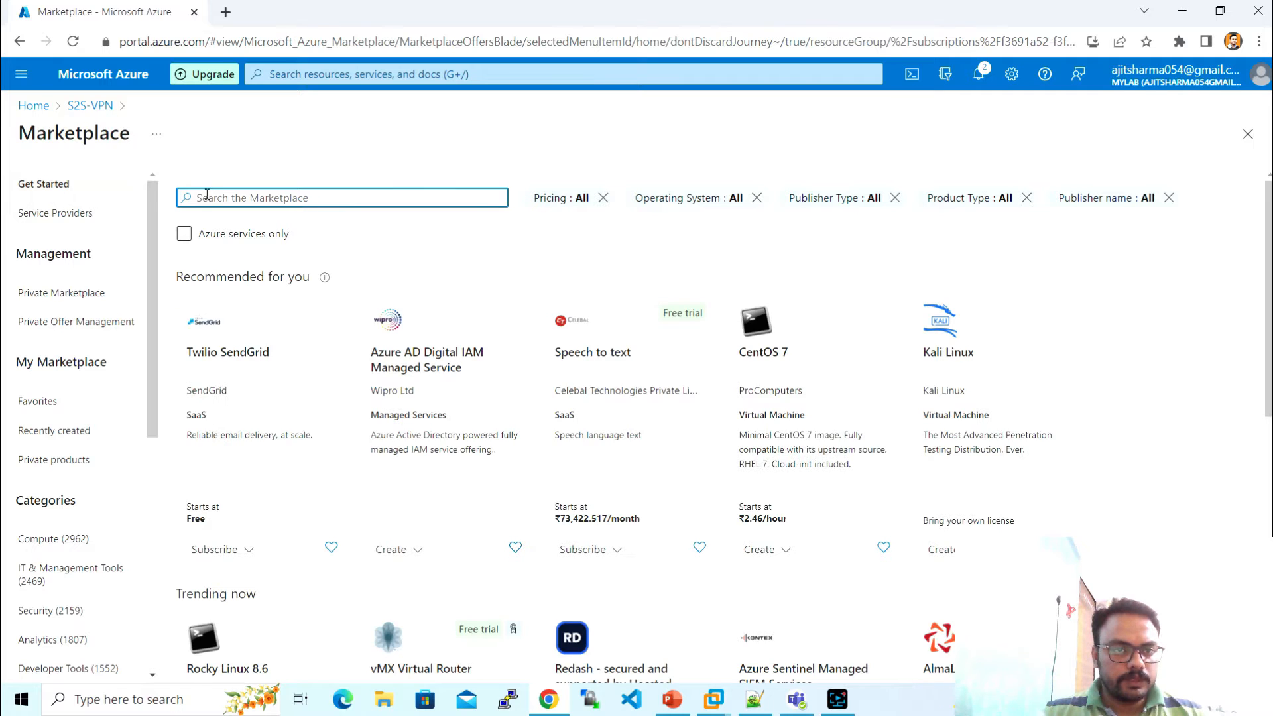
- Find the Virtual network offering in the Marketplace and name the new network S2S-VPN-VNET
type("virtual")
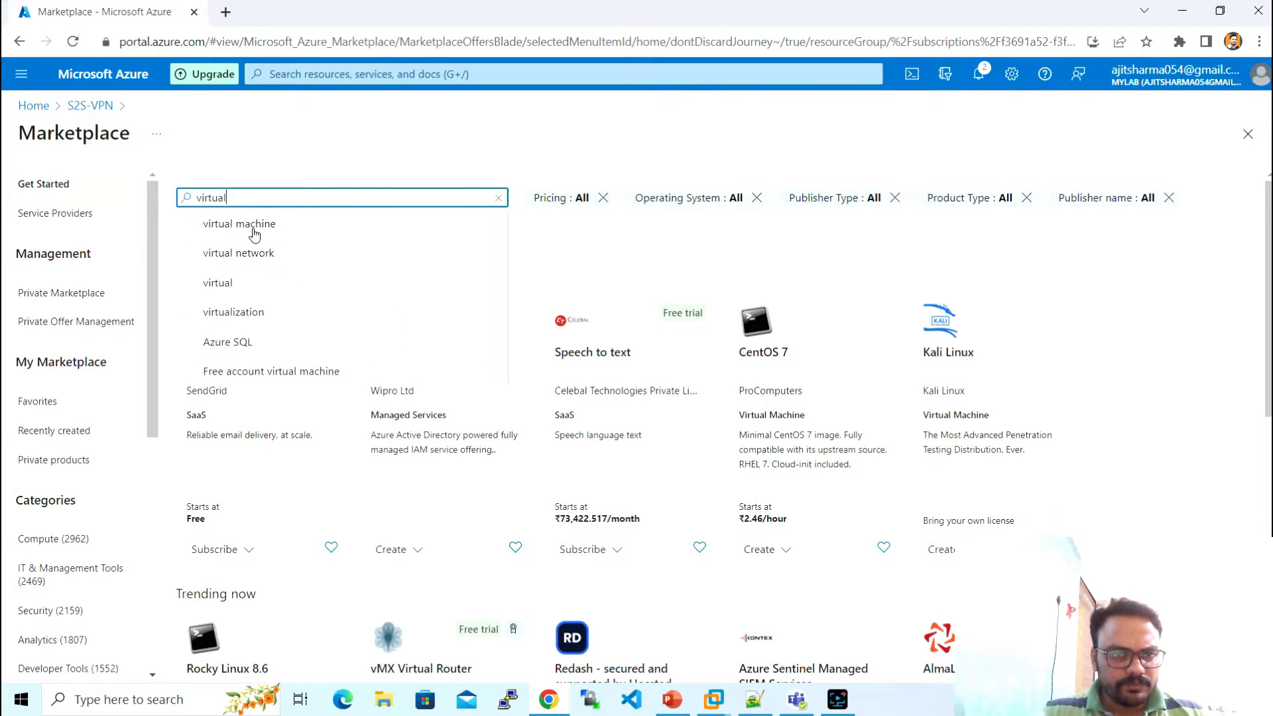
left_click(250, 255)
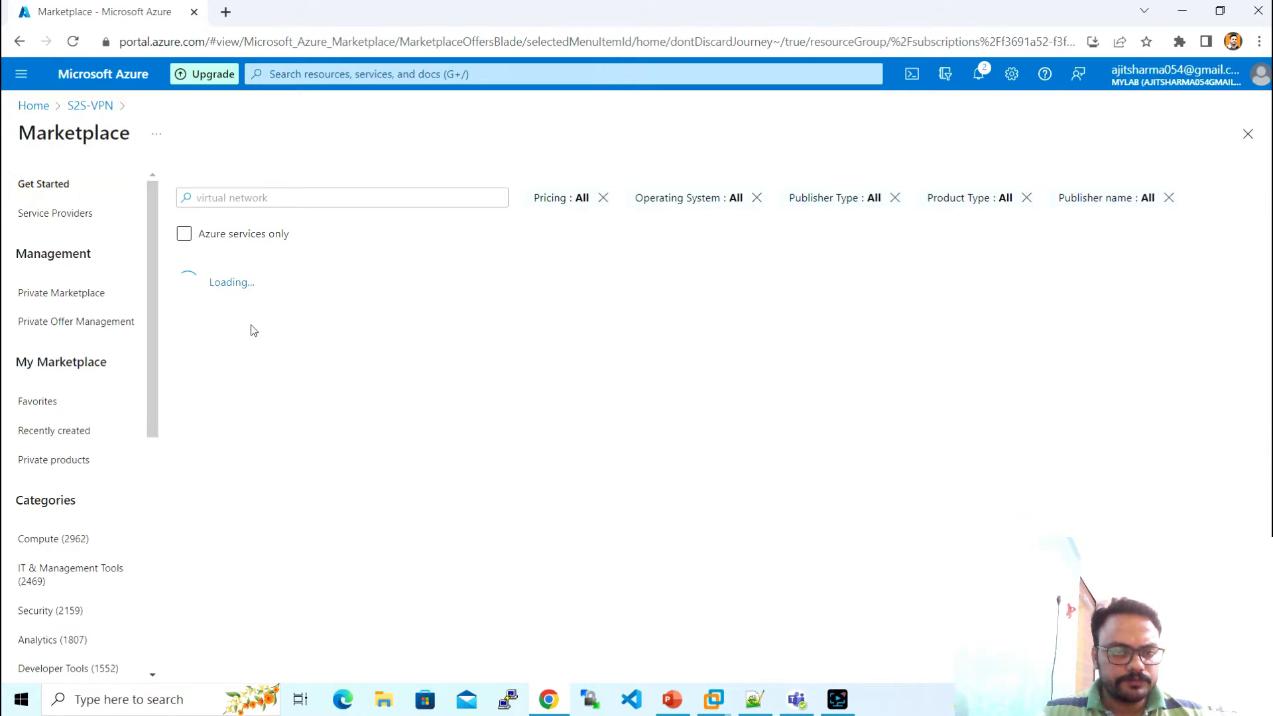
left_click(232, 355)
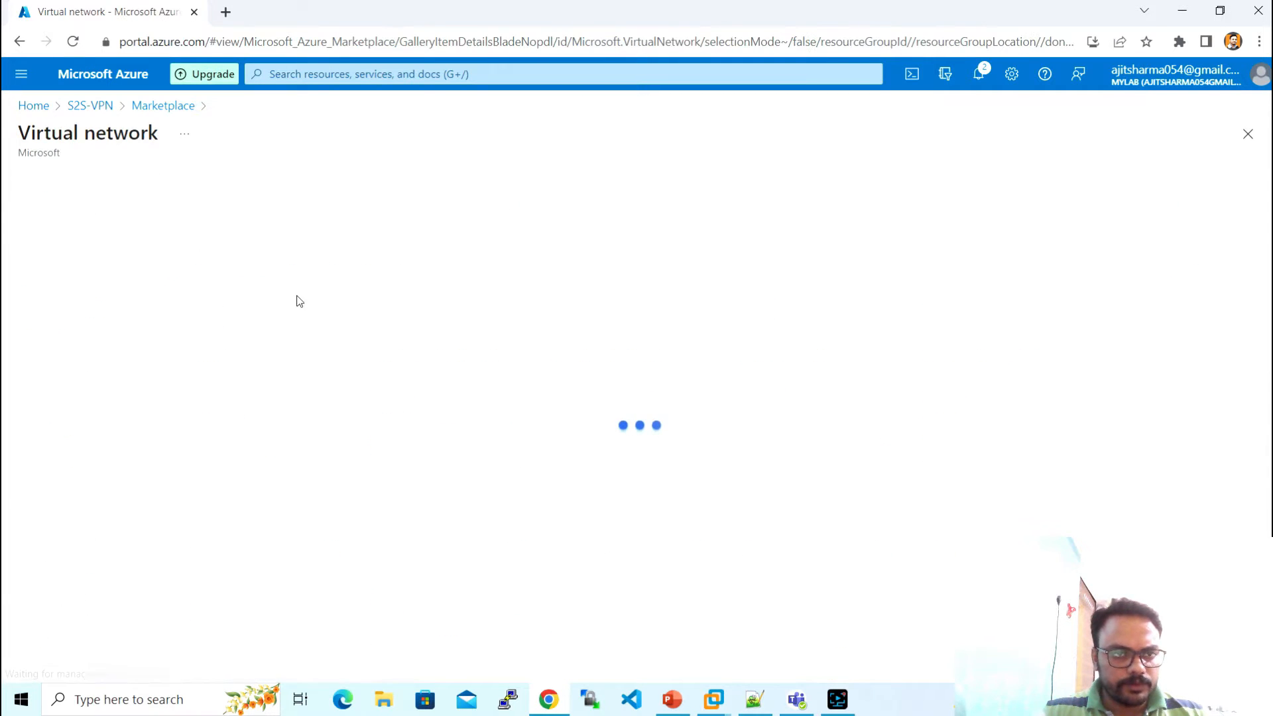
left_click(344, 306)
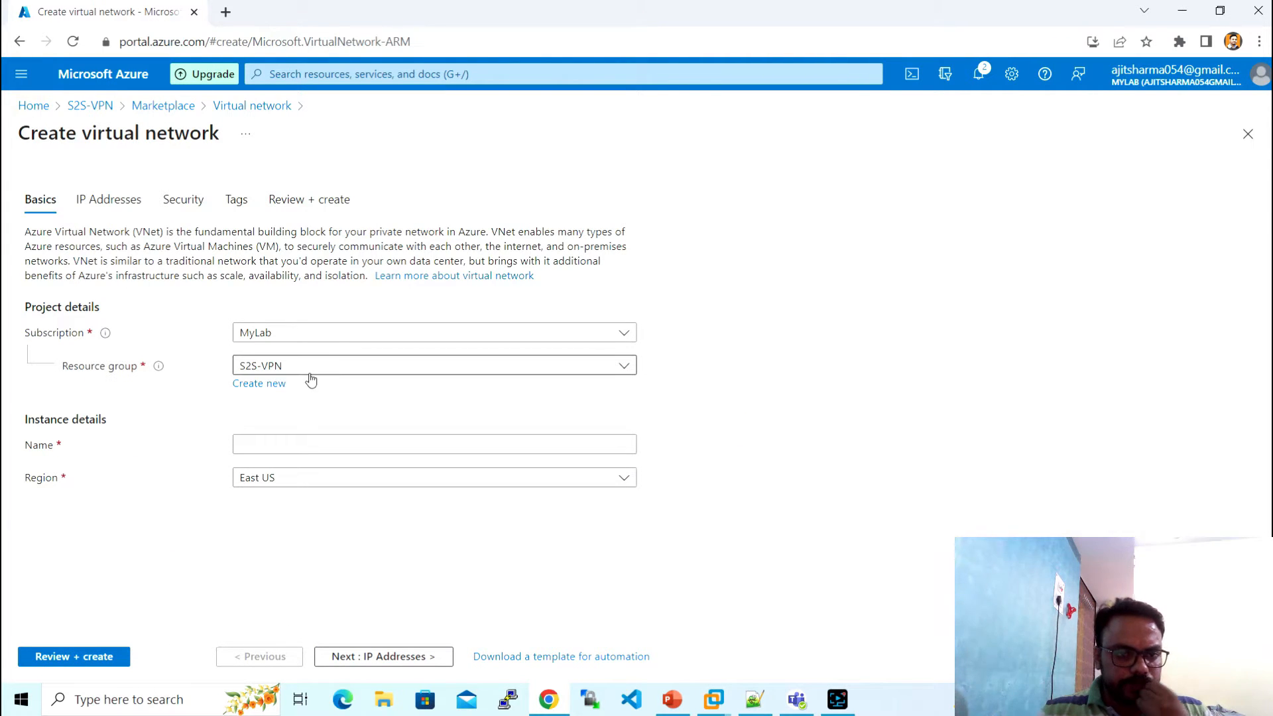
left_click(307, 440)
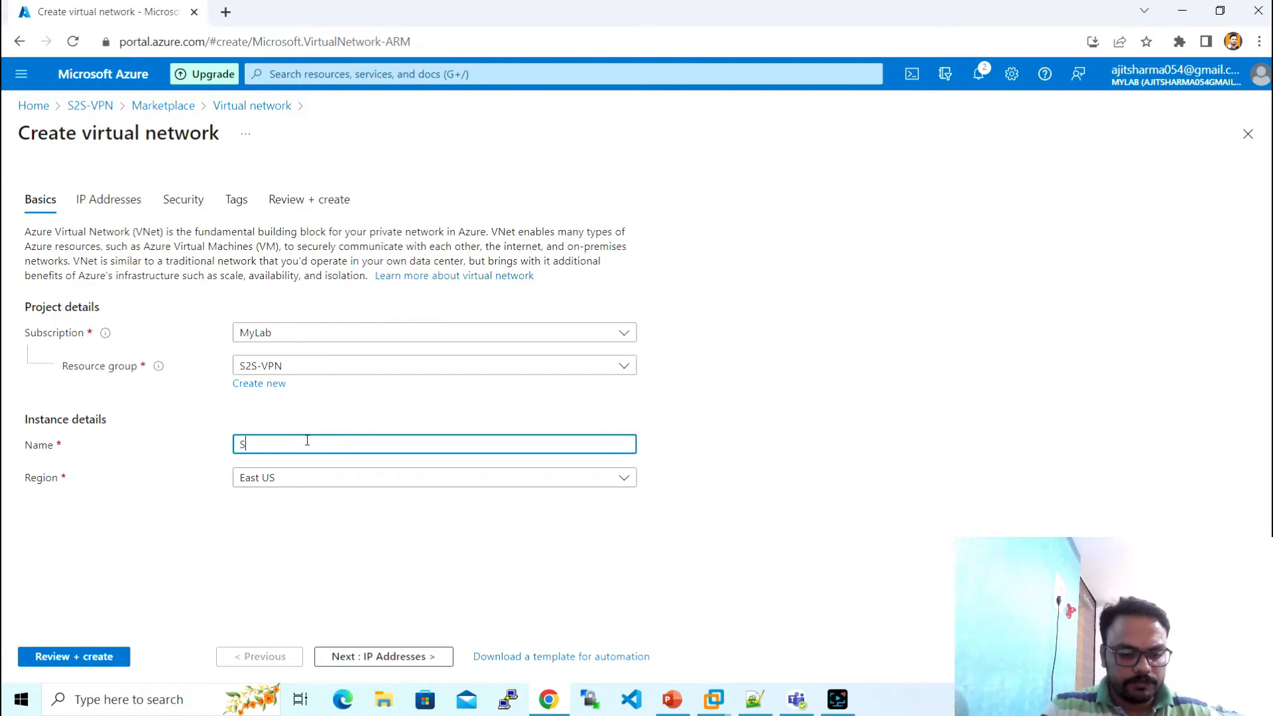
type("S2S-VPN-VNET")
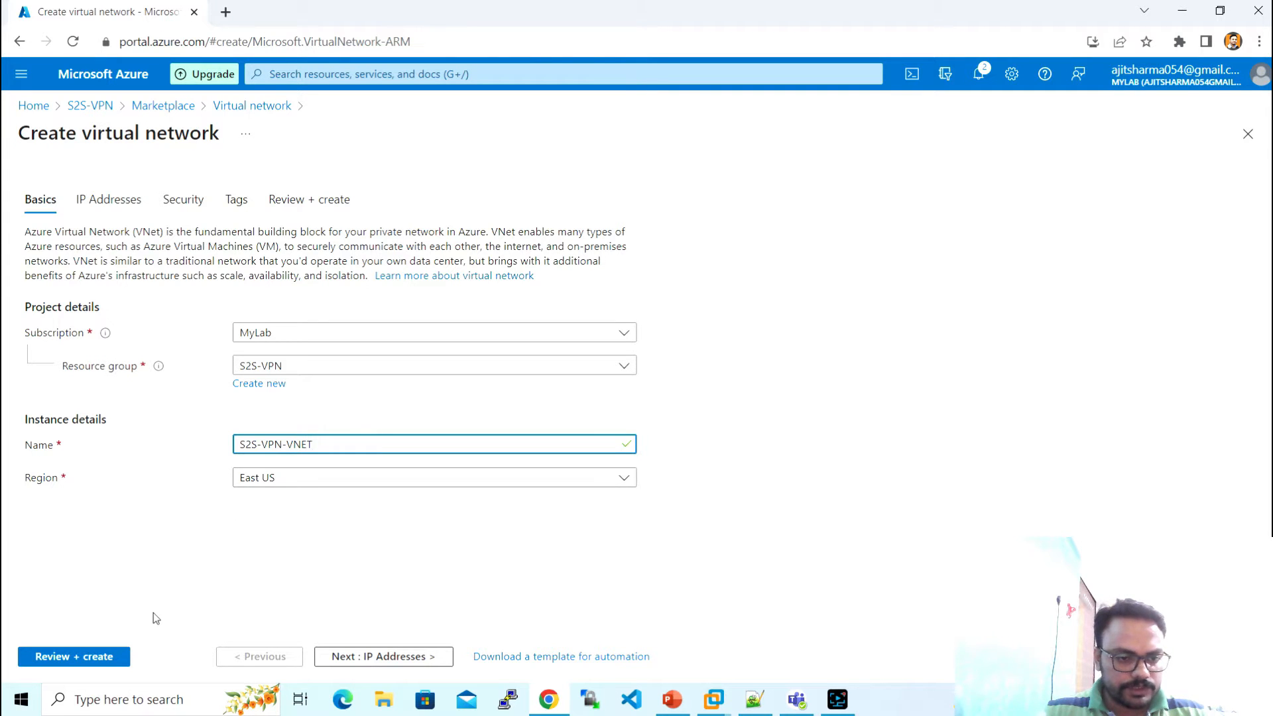
left_click(335, 656)
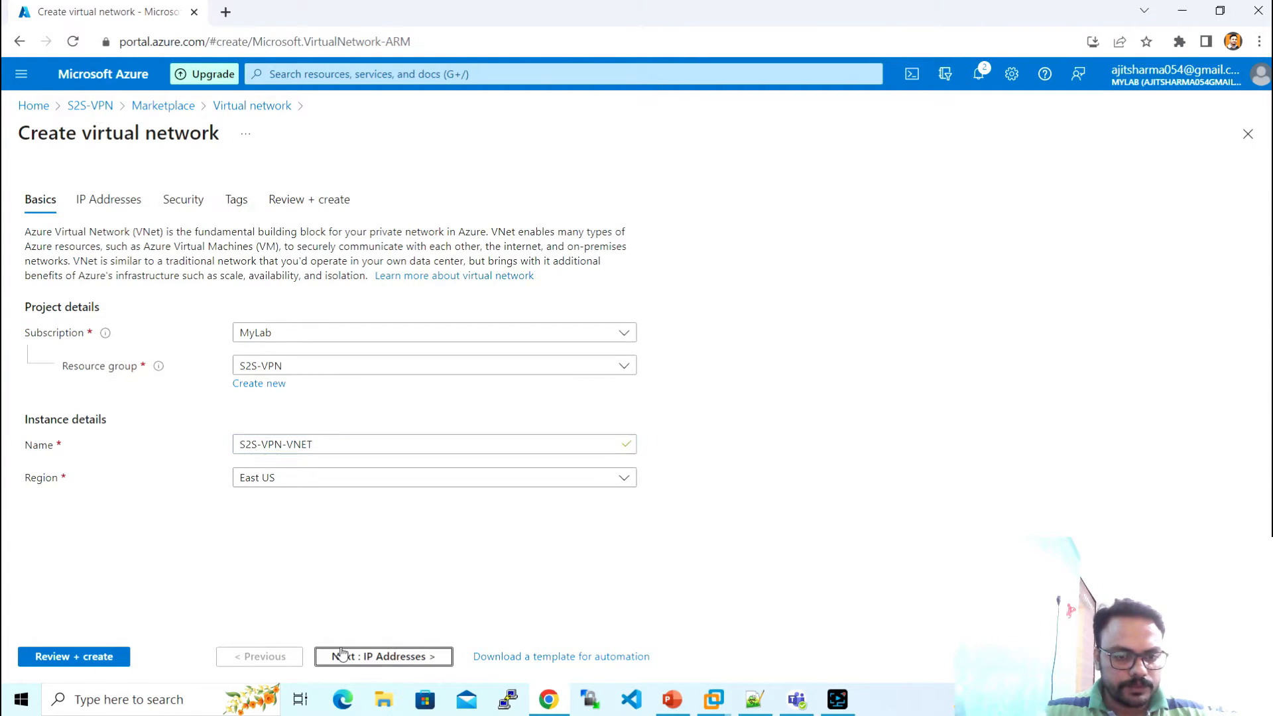
- Change the IPv4 address space from 10.0.0.0/16 to 10.0.0.0/26 and start a new subnet
left_click(197, 289)
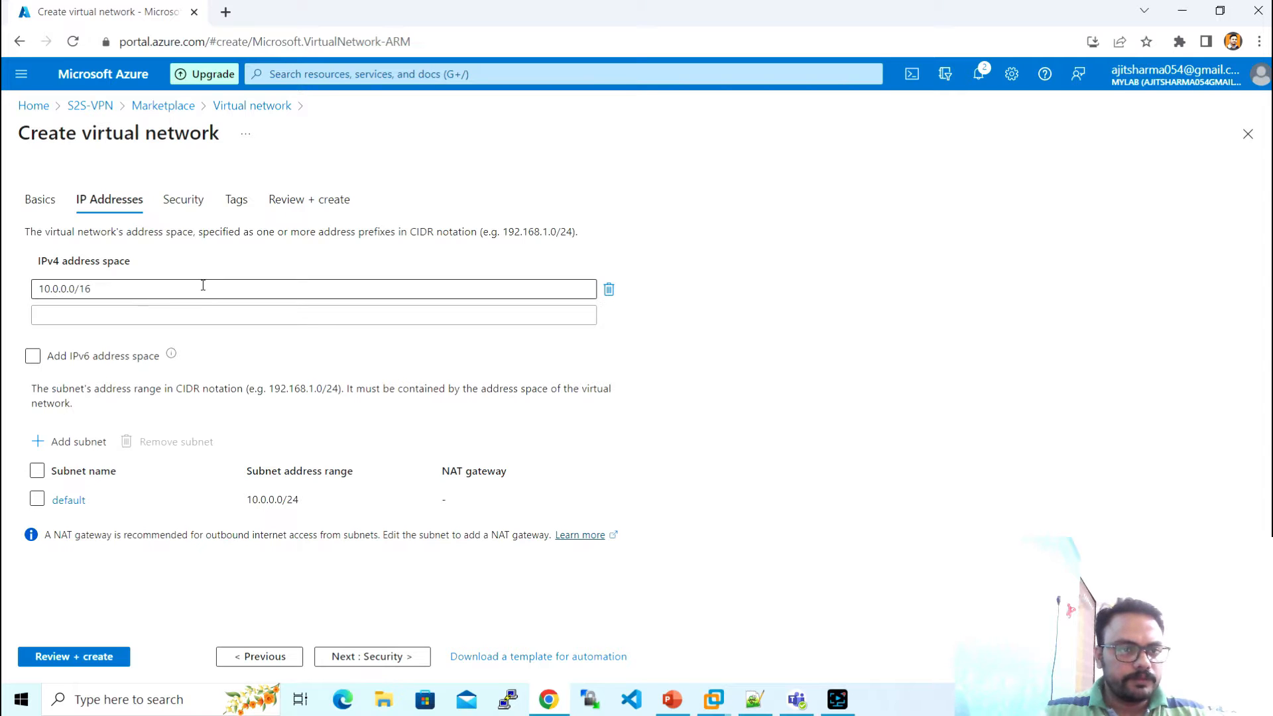
key("BackSpace")
key("BackSpace")
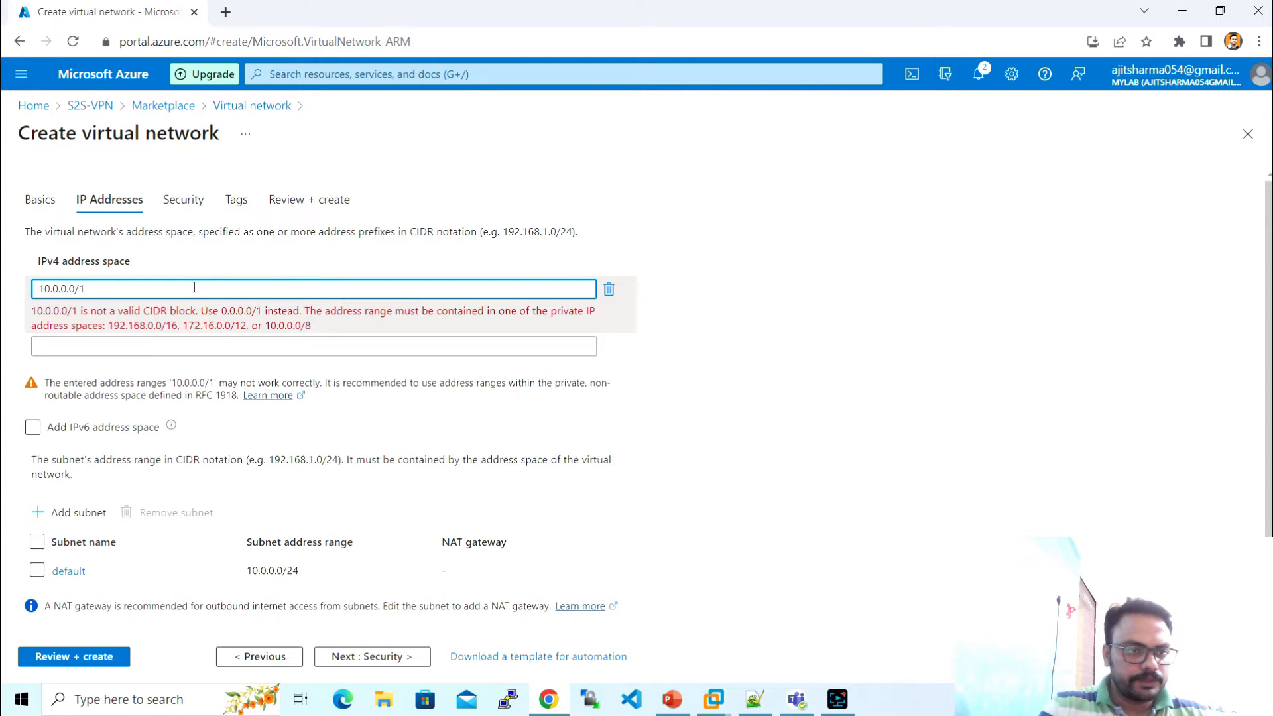
type("2")
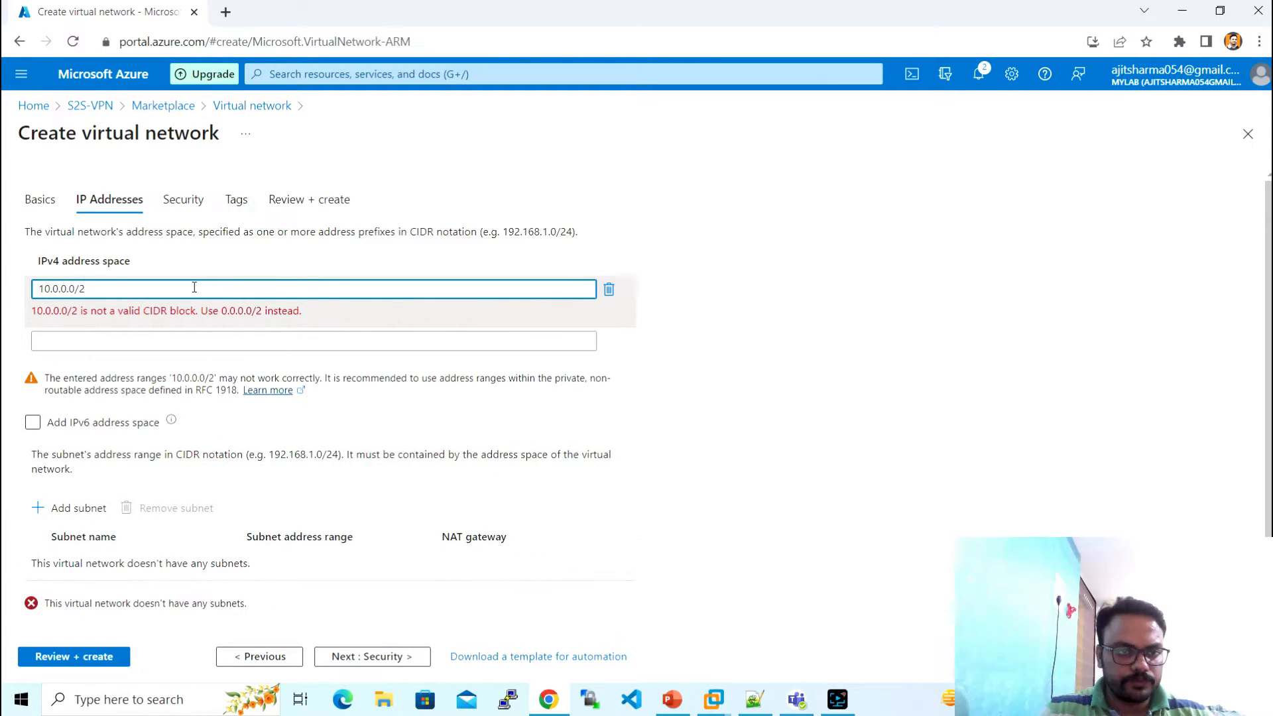
type("4")
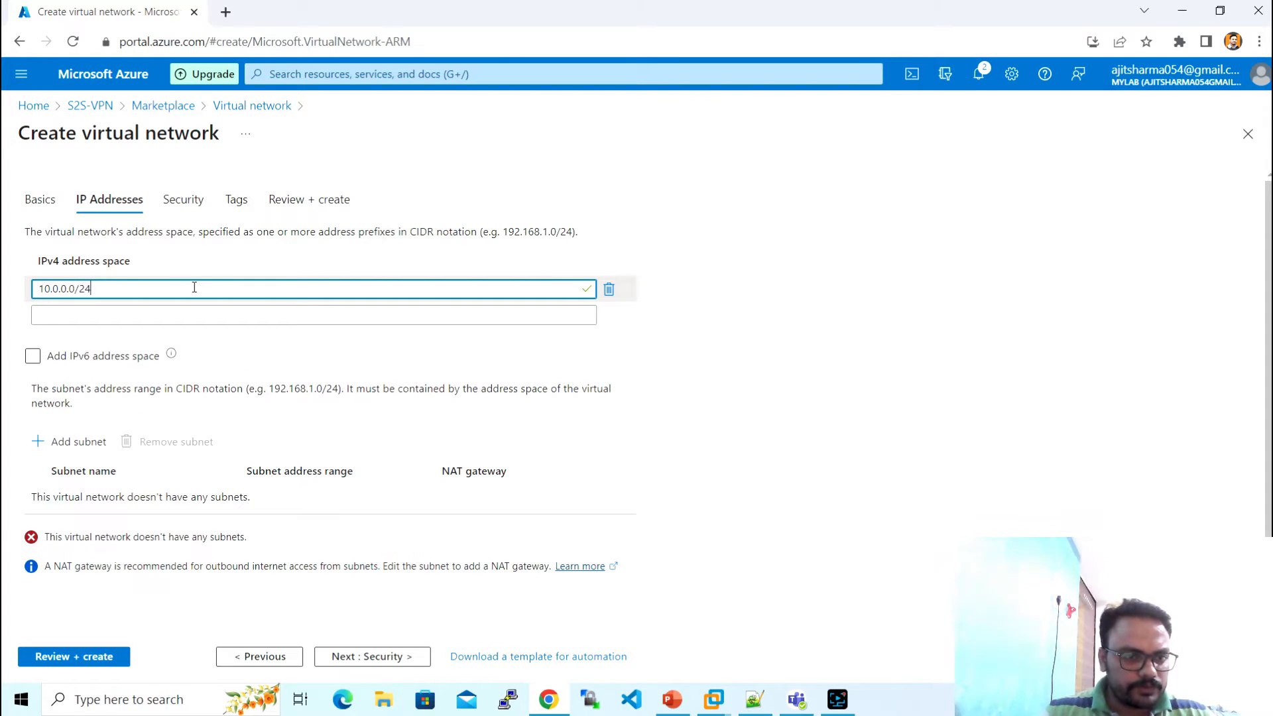
key("BackSpace")
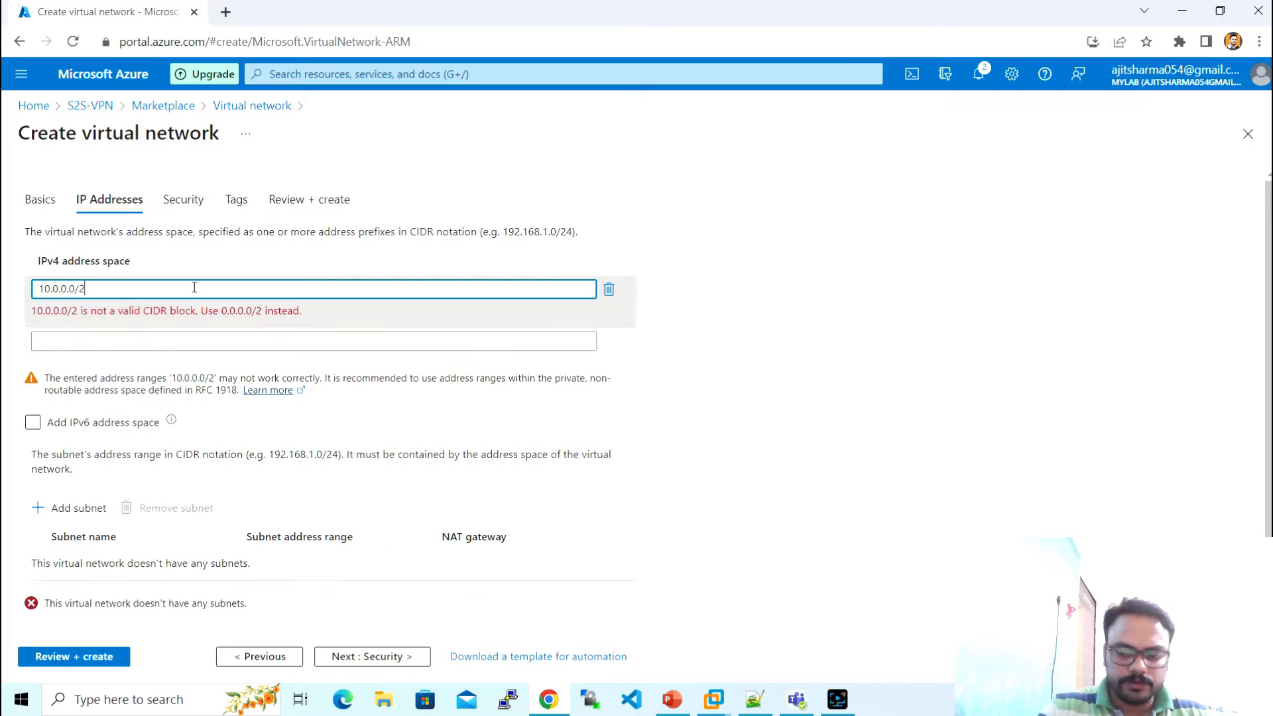
type("6")
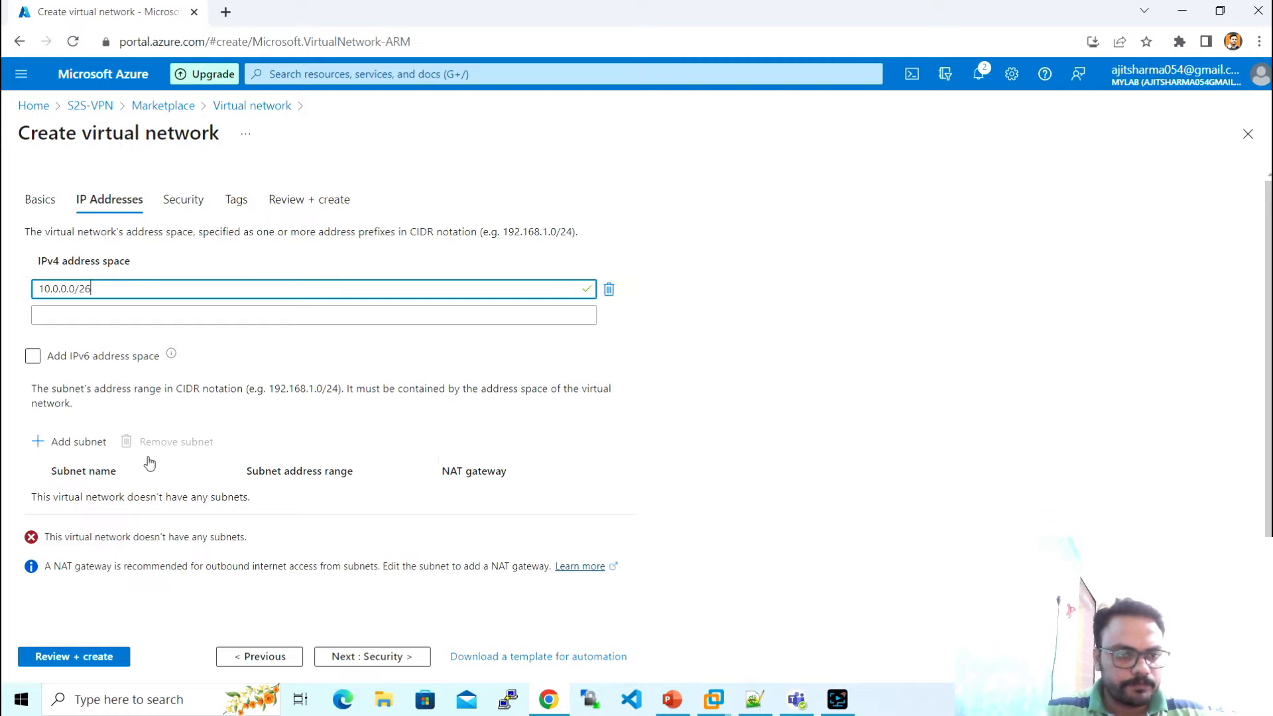
left_click(74, 441)
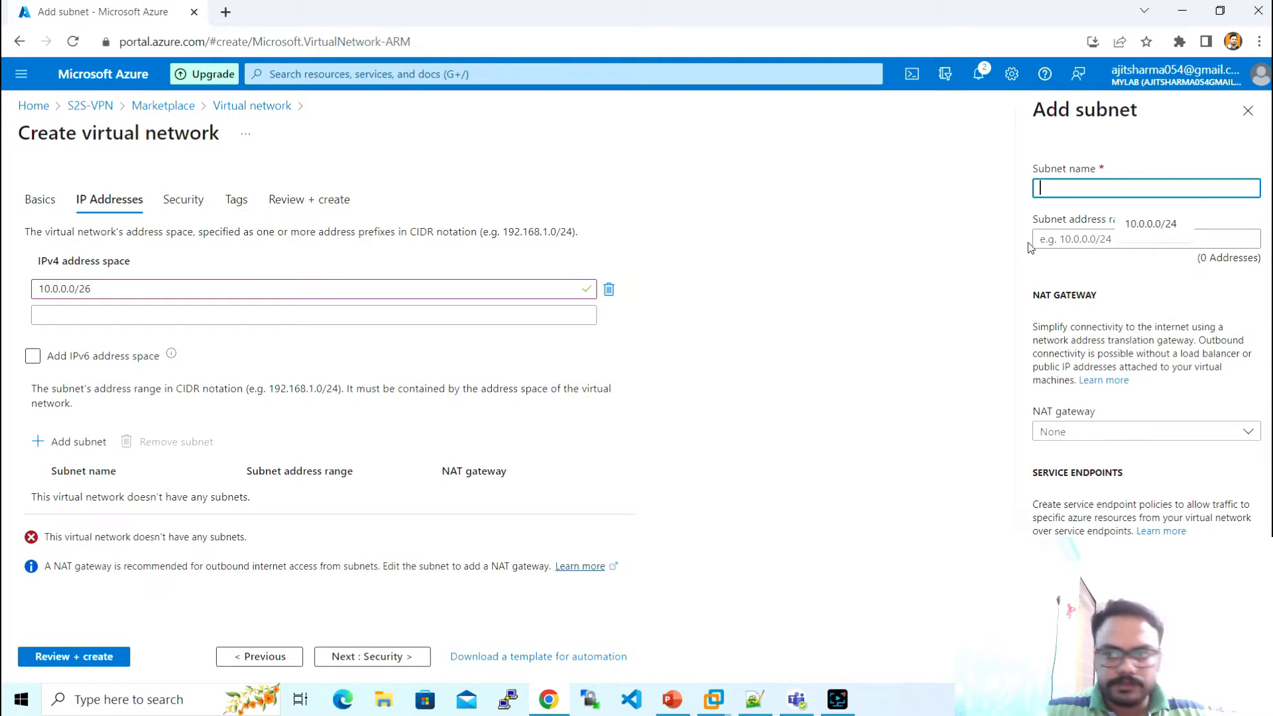
- Add subnet 'default' with address range 10.0.0.0/26 to the network
type("de")
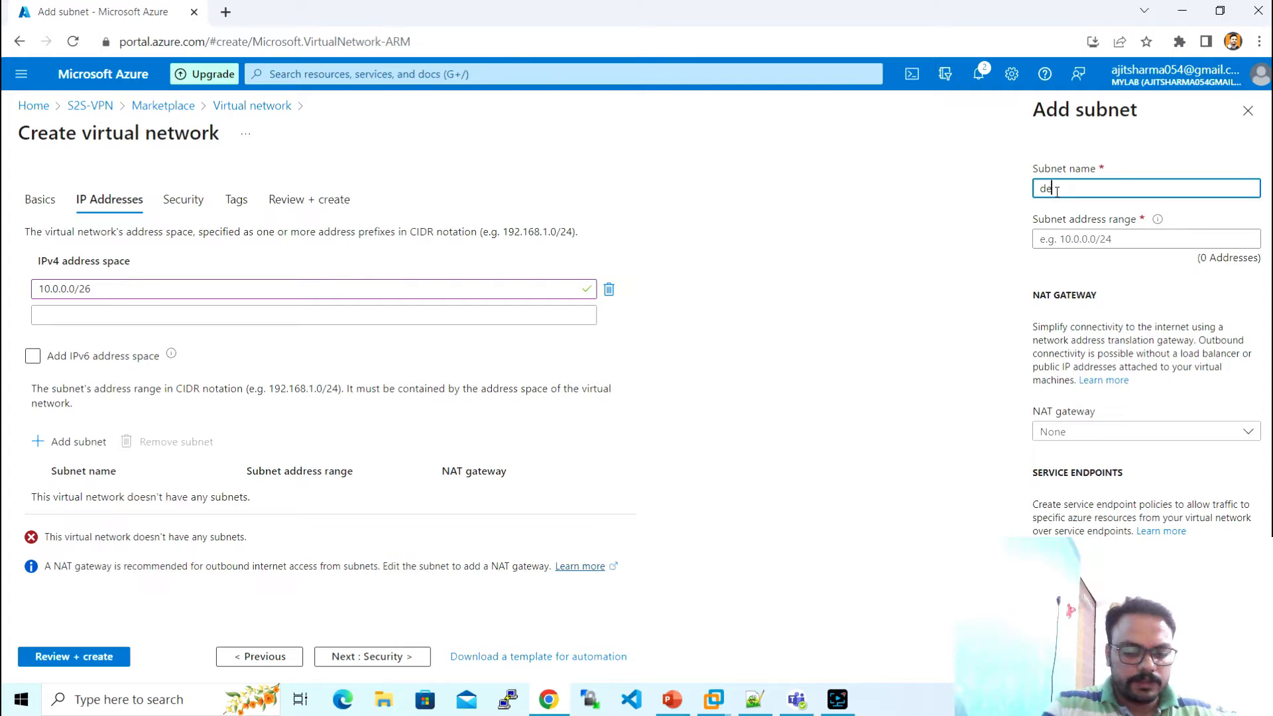
type("fault")
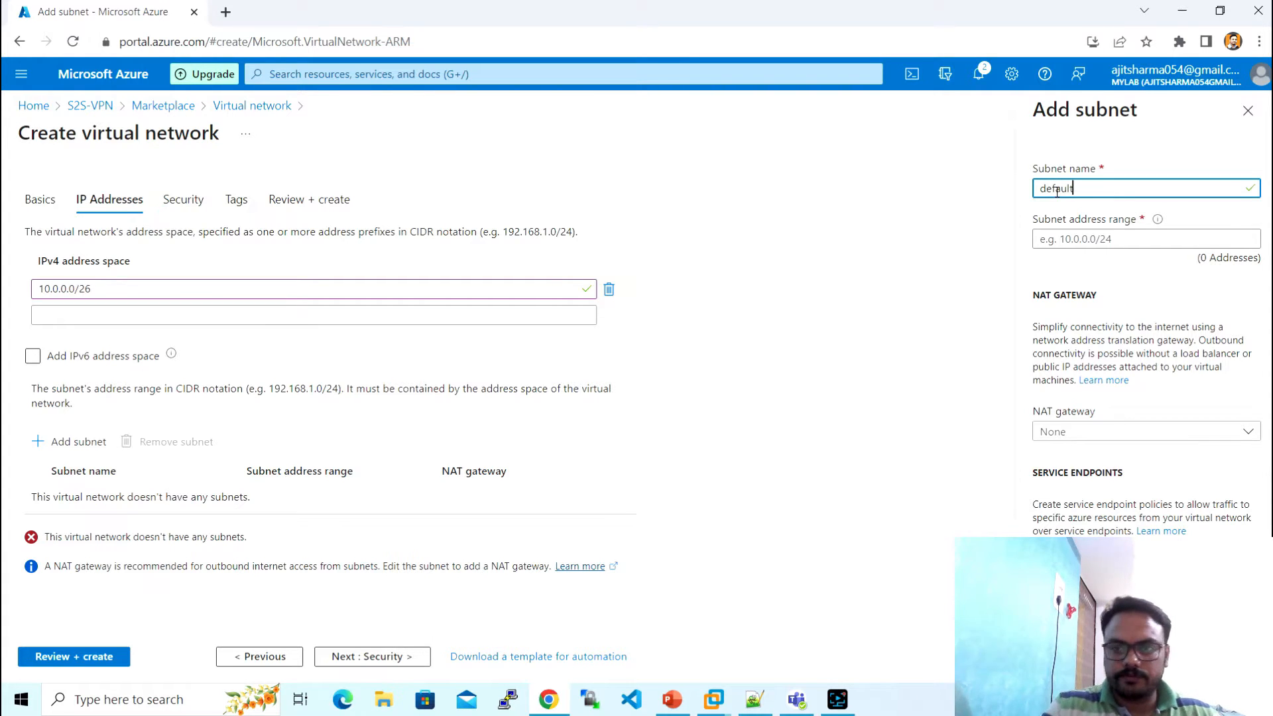
key("Tab")
type("10")
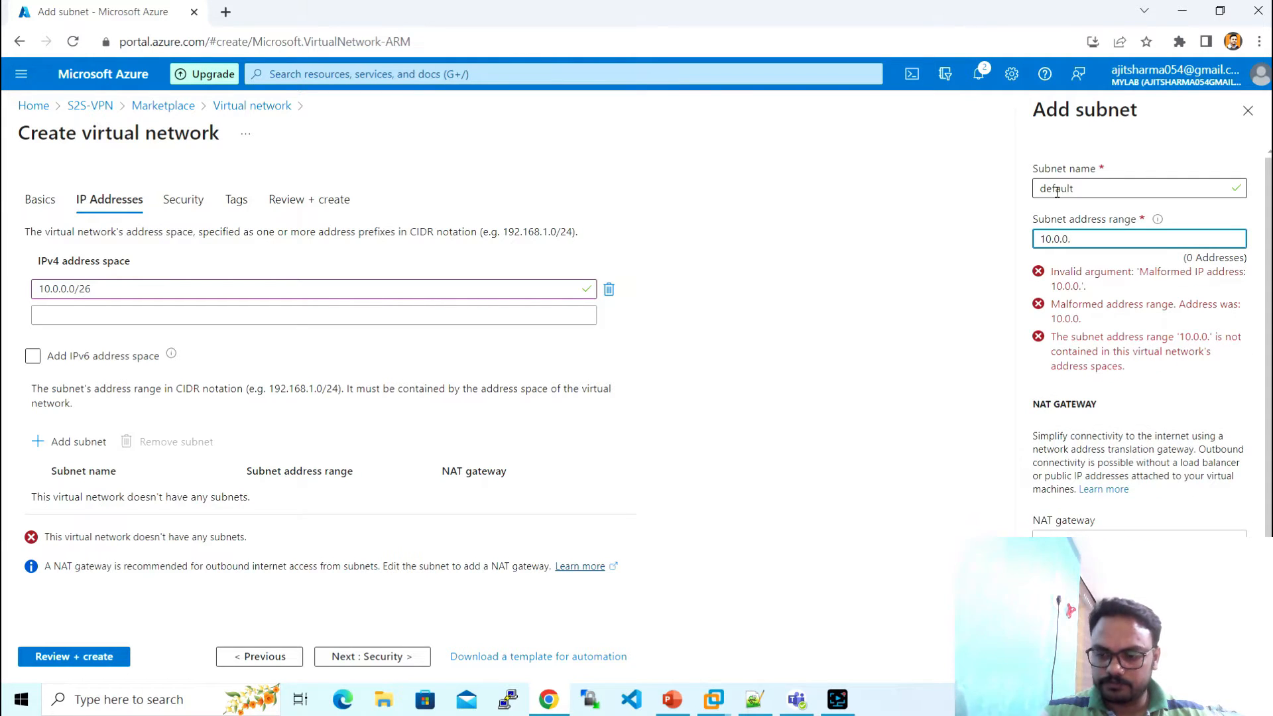
type(".0.0.0")
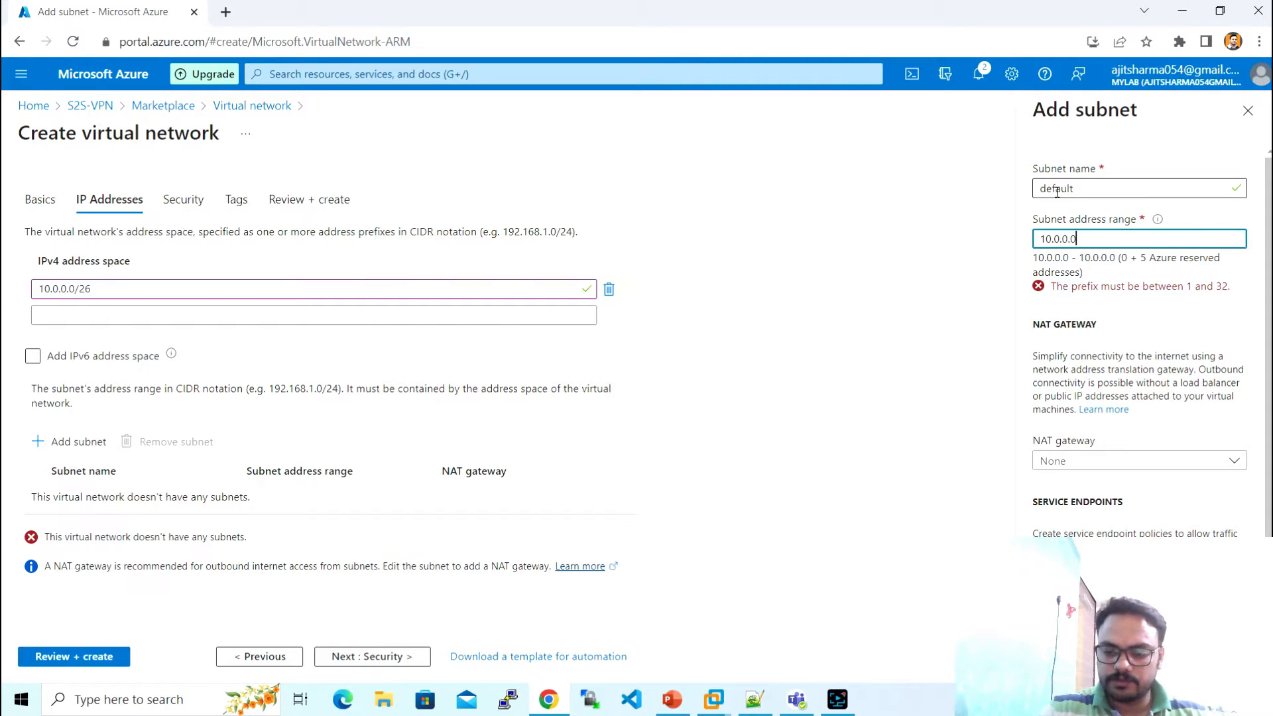
type("/26")
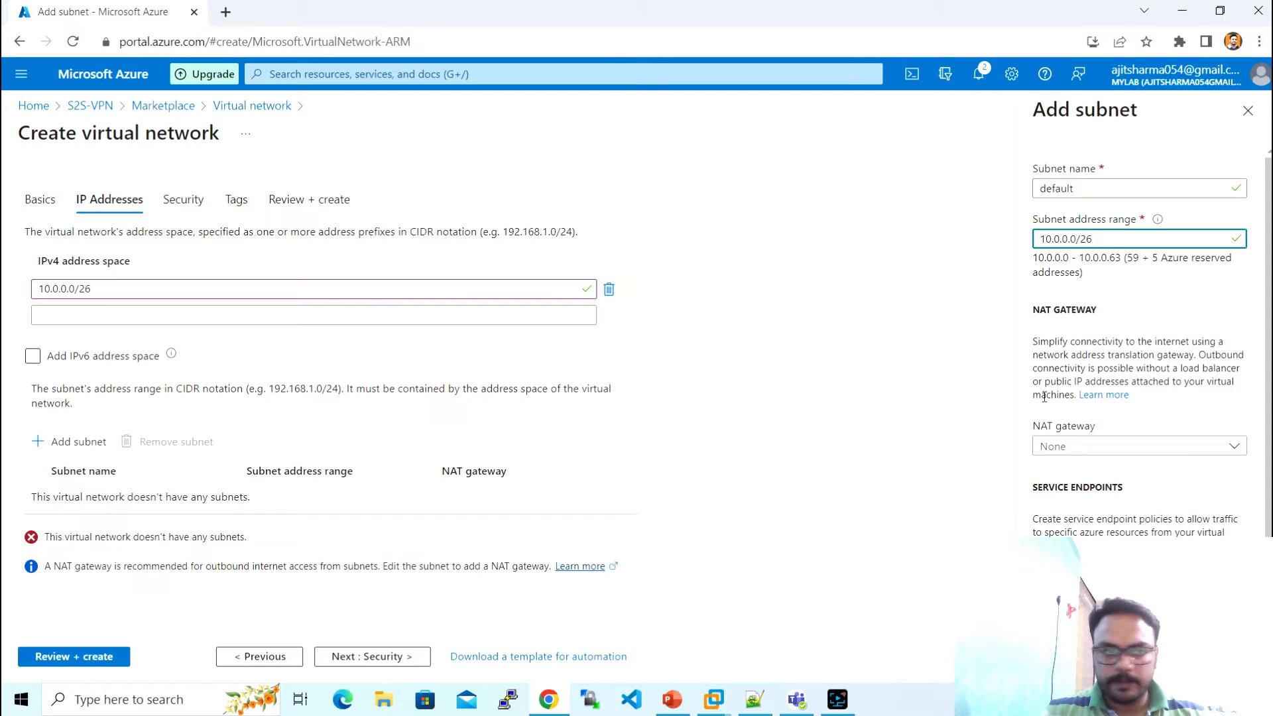
key("BackSpace")
type("4")
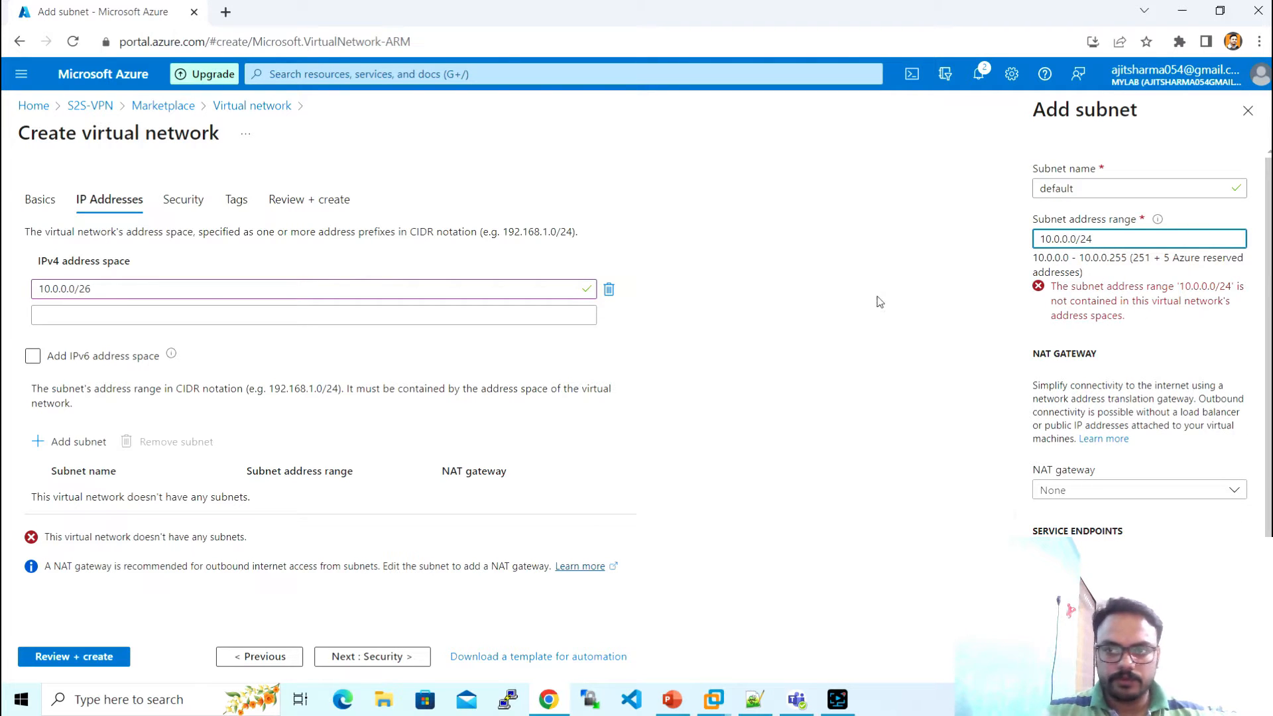
key("BackSpace")
type("6")
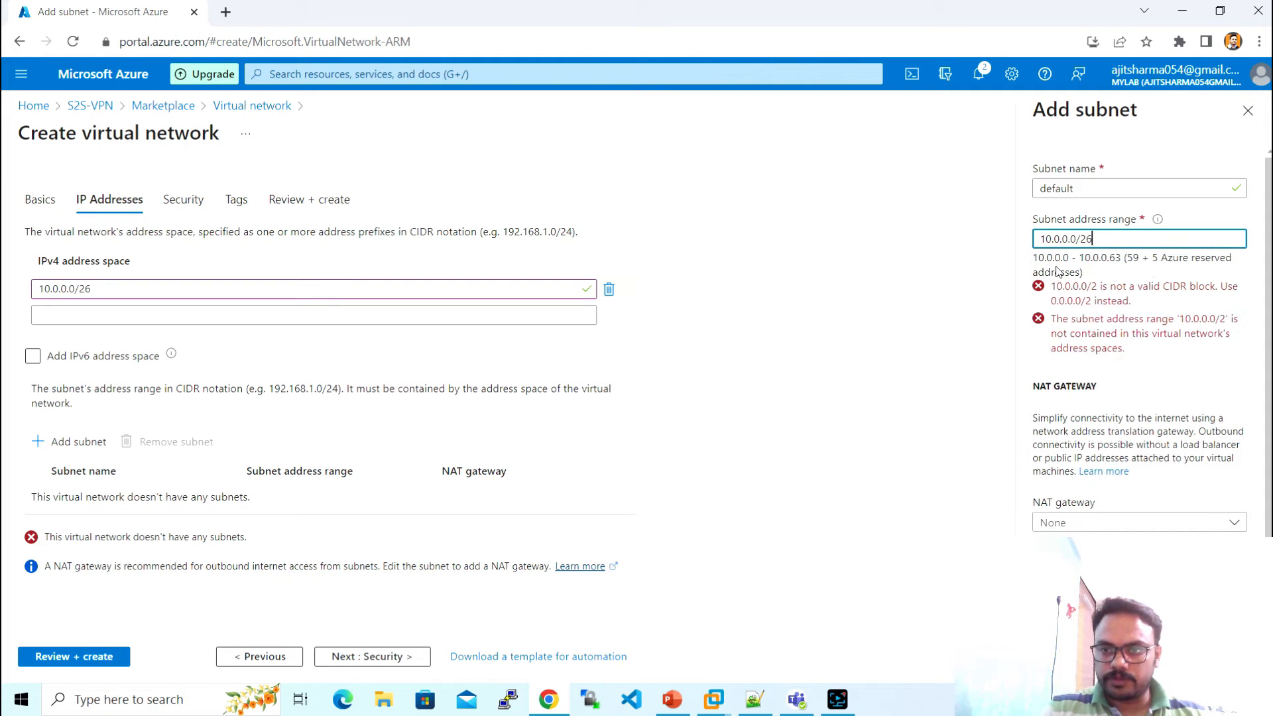
left_click(1052, 656)
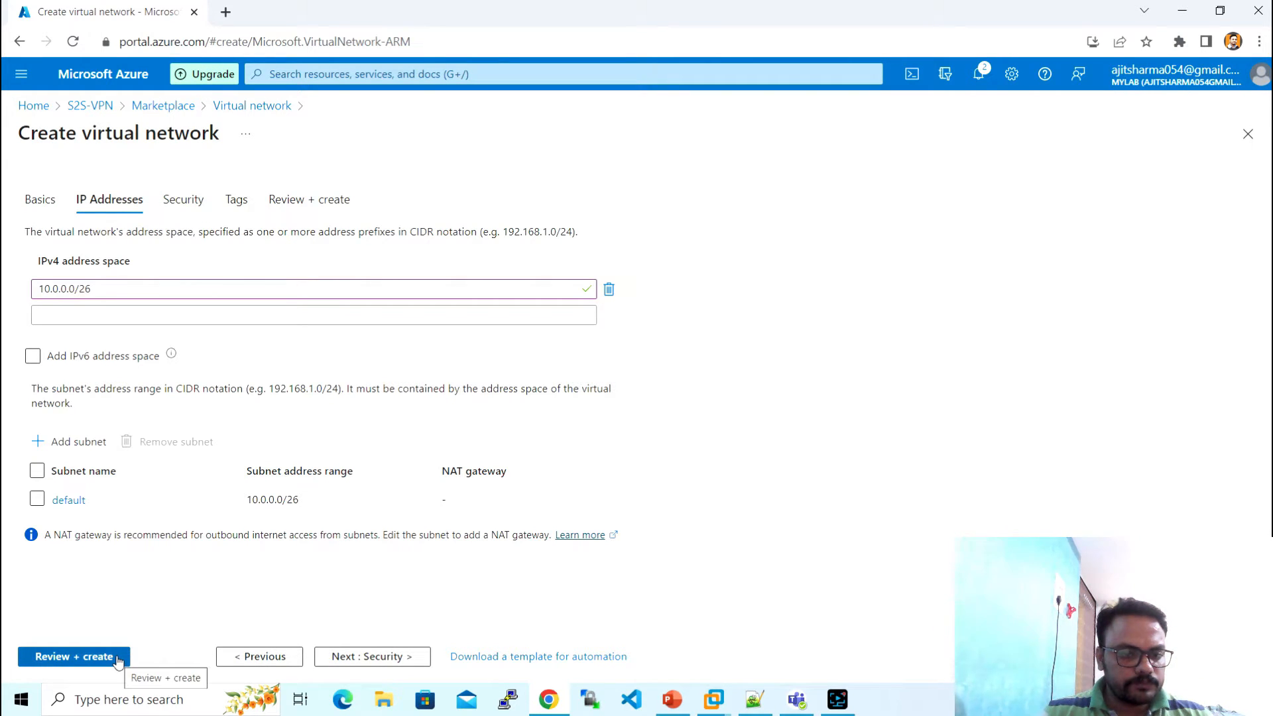
- Skip past Security to Review + create and create the S2S-VPN-VNET network
left_click(363, 659)
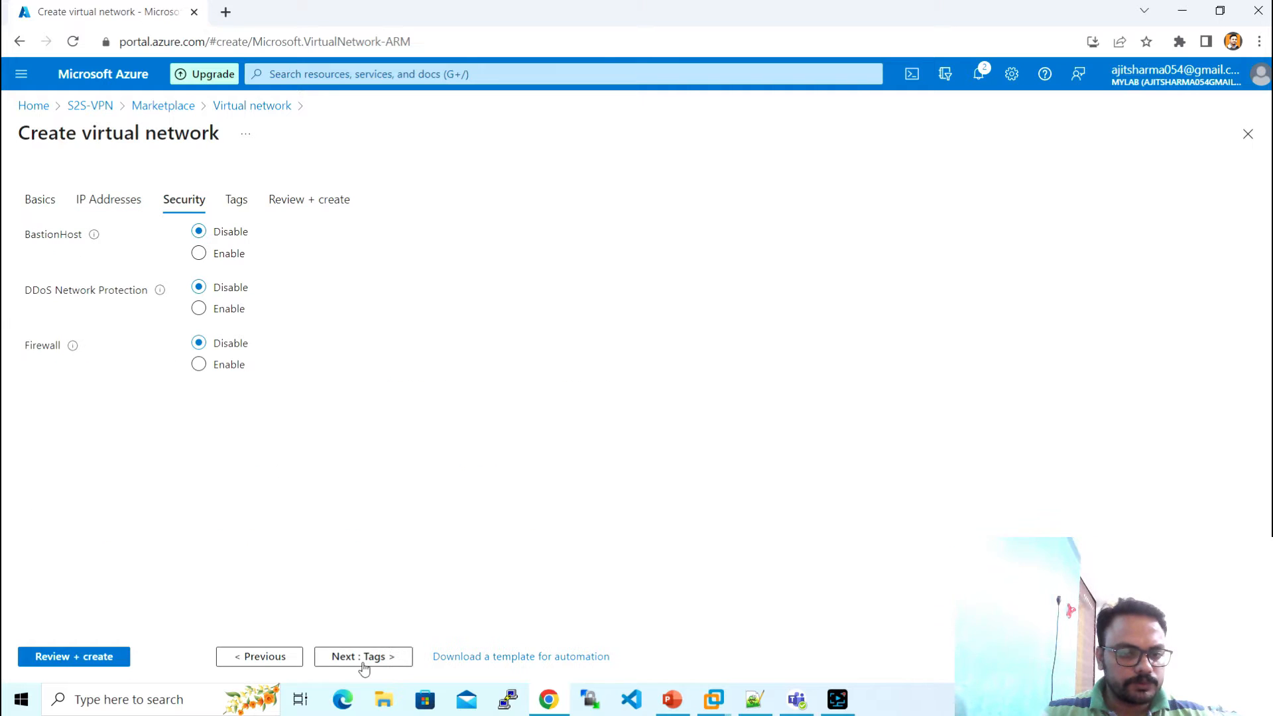
left_click(113, 665)
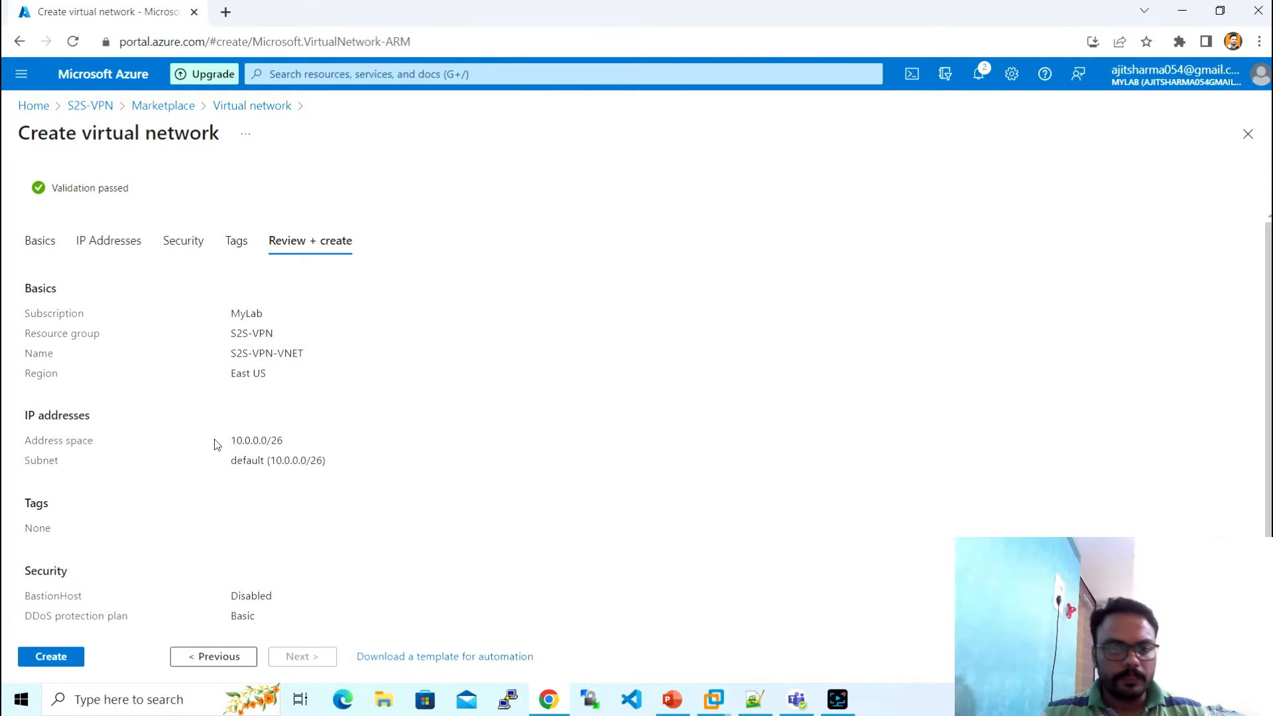
left_click(48, 658)
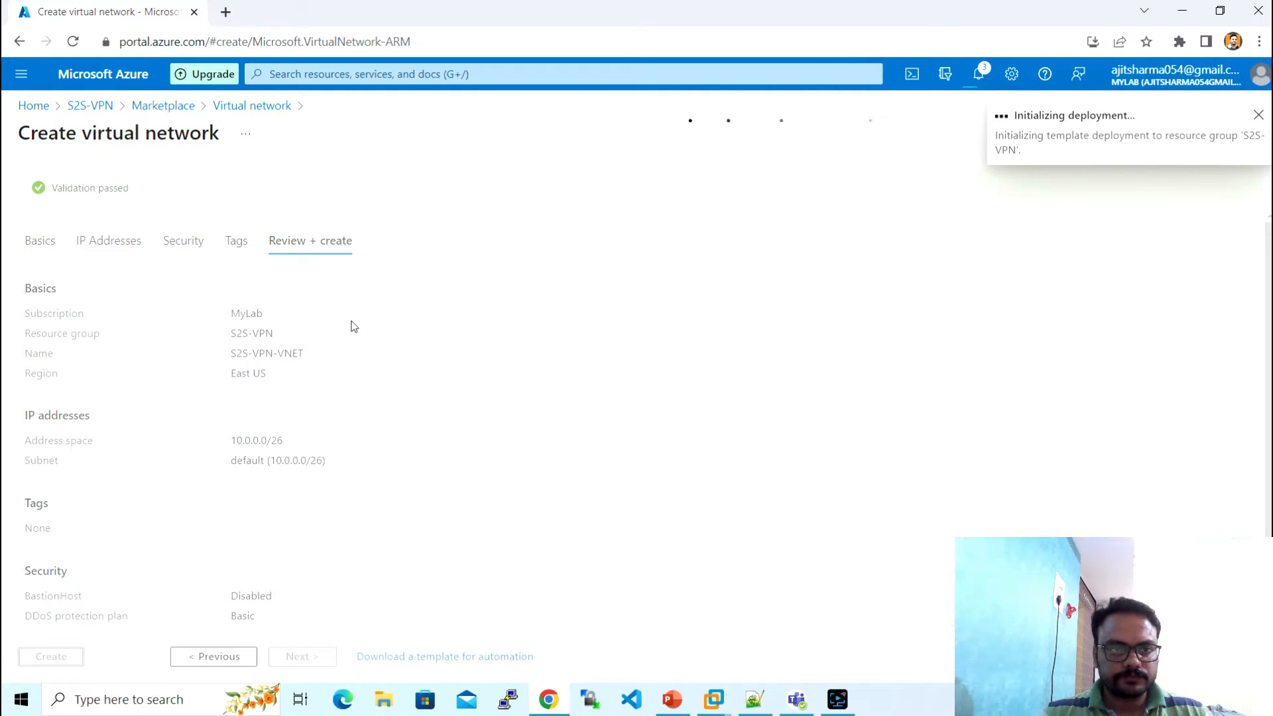
left_click(754, 702)
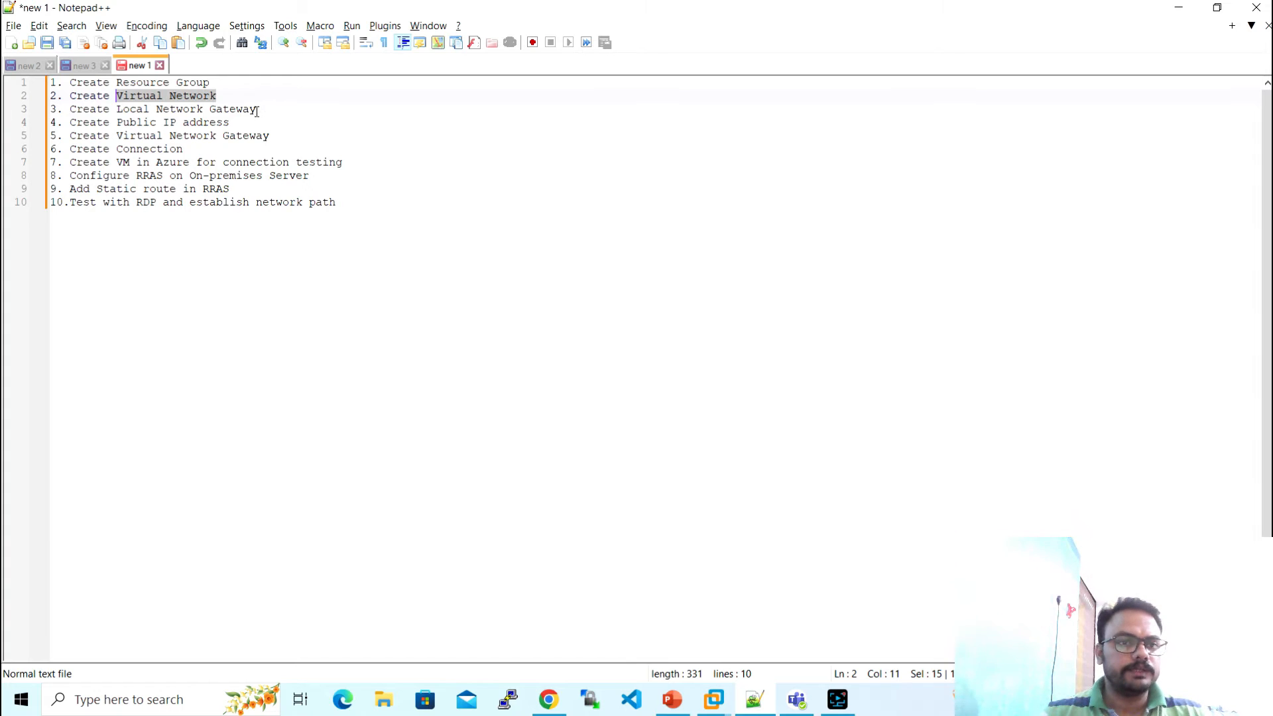
- Mark 'Local Network Gateway' as the next plan task and reopen the S2S-VPN resource group
left_click_drag(256, 110, 118, 111)
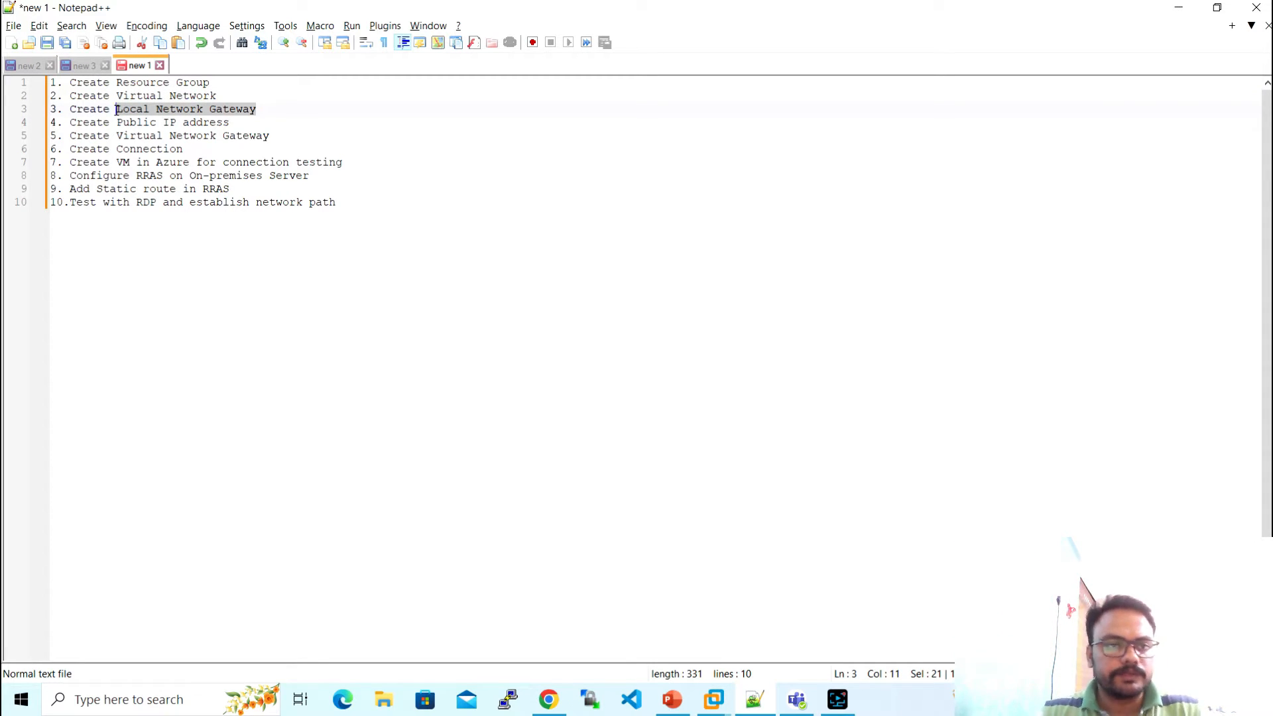
key("alt+Tab")
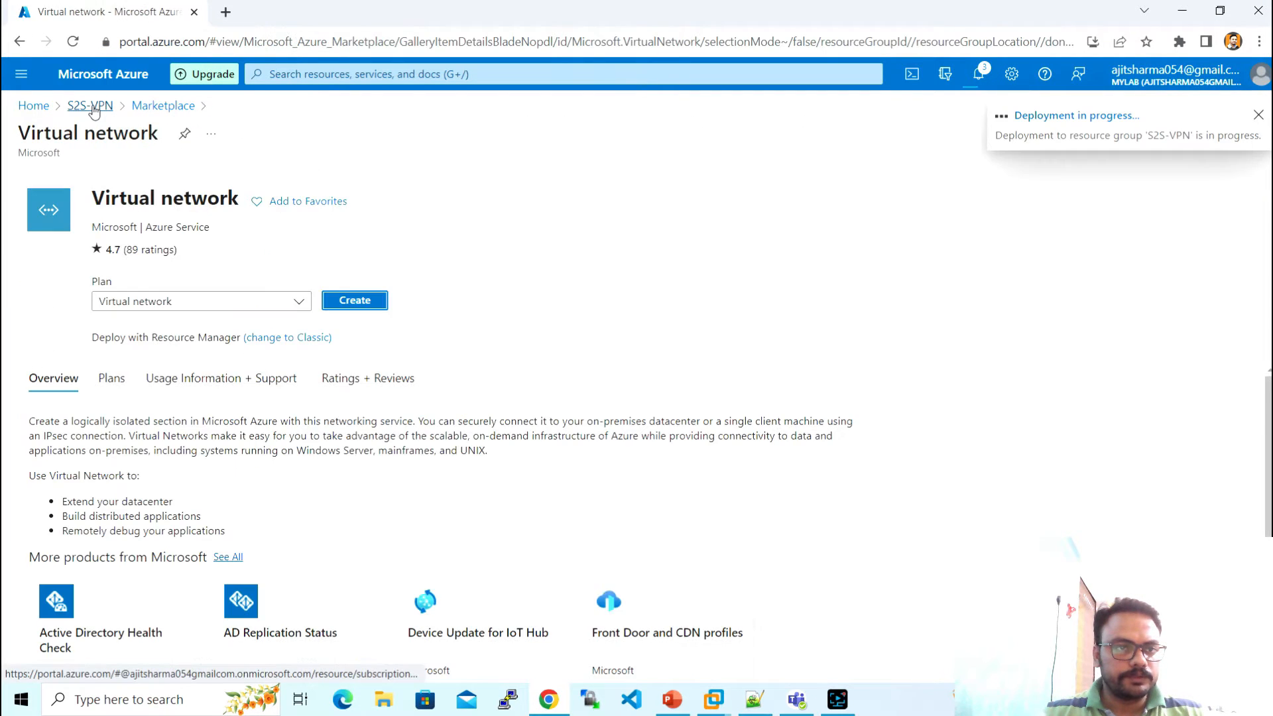
left_click(48, 114)
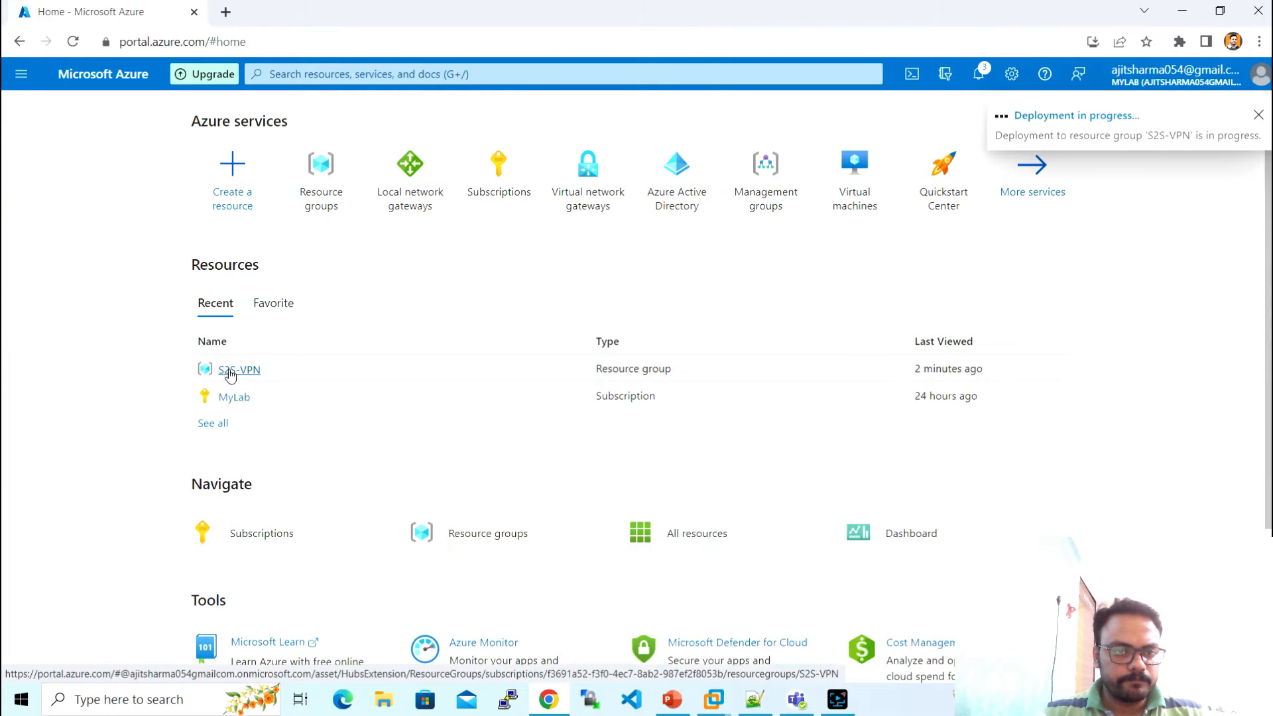
left_click(232, 368)
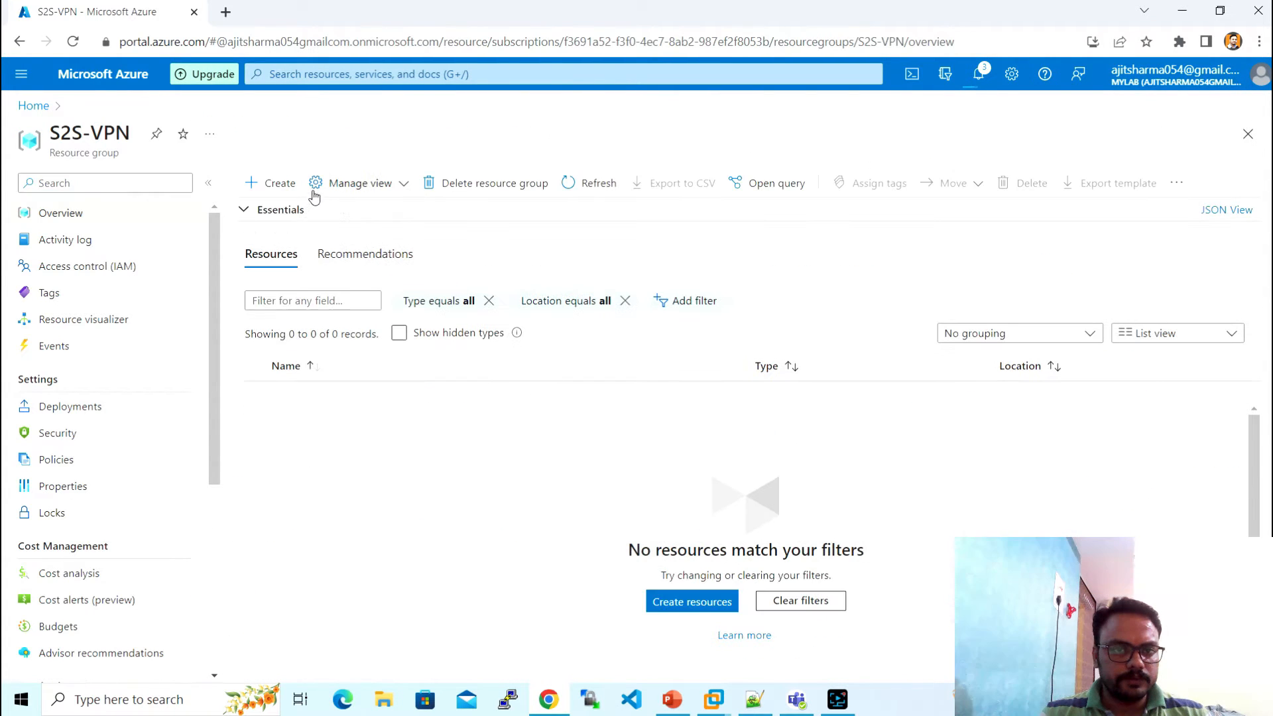
- Search the Marketplace for 'local network' and open the Local network gateway offering
left_click(262, 189)
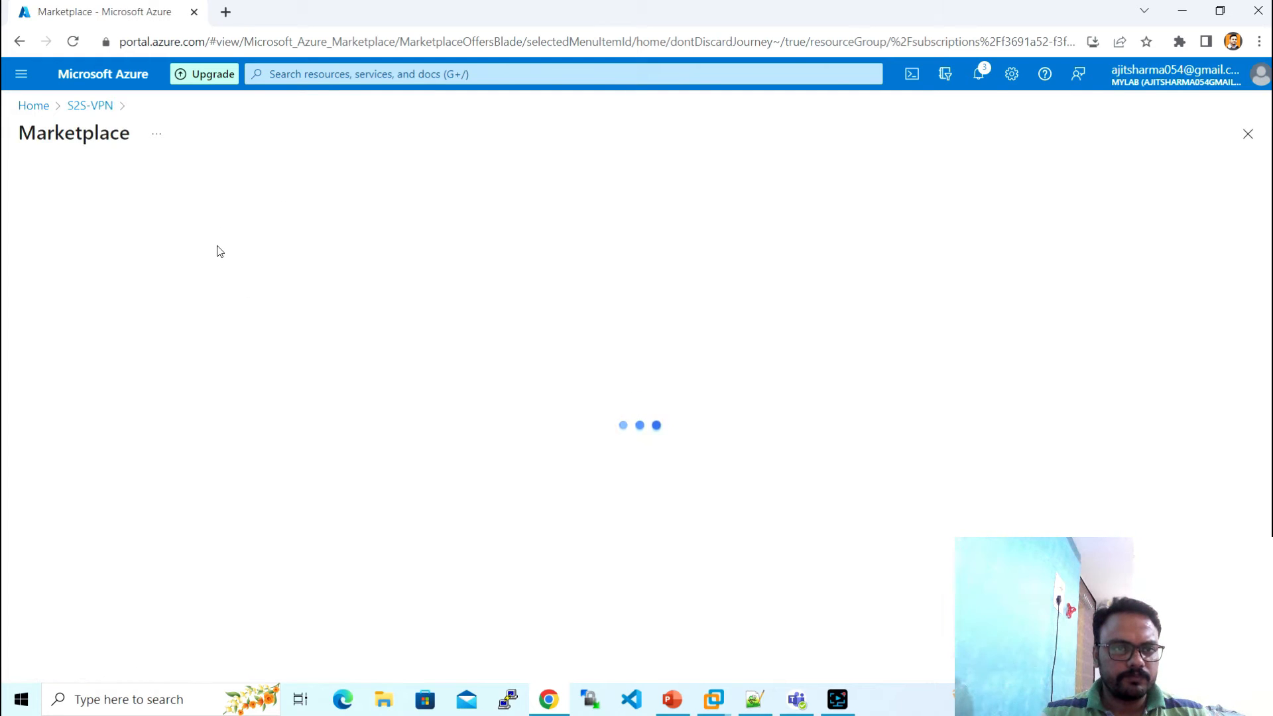
left_click(283, 202)
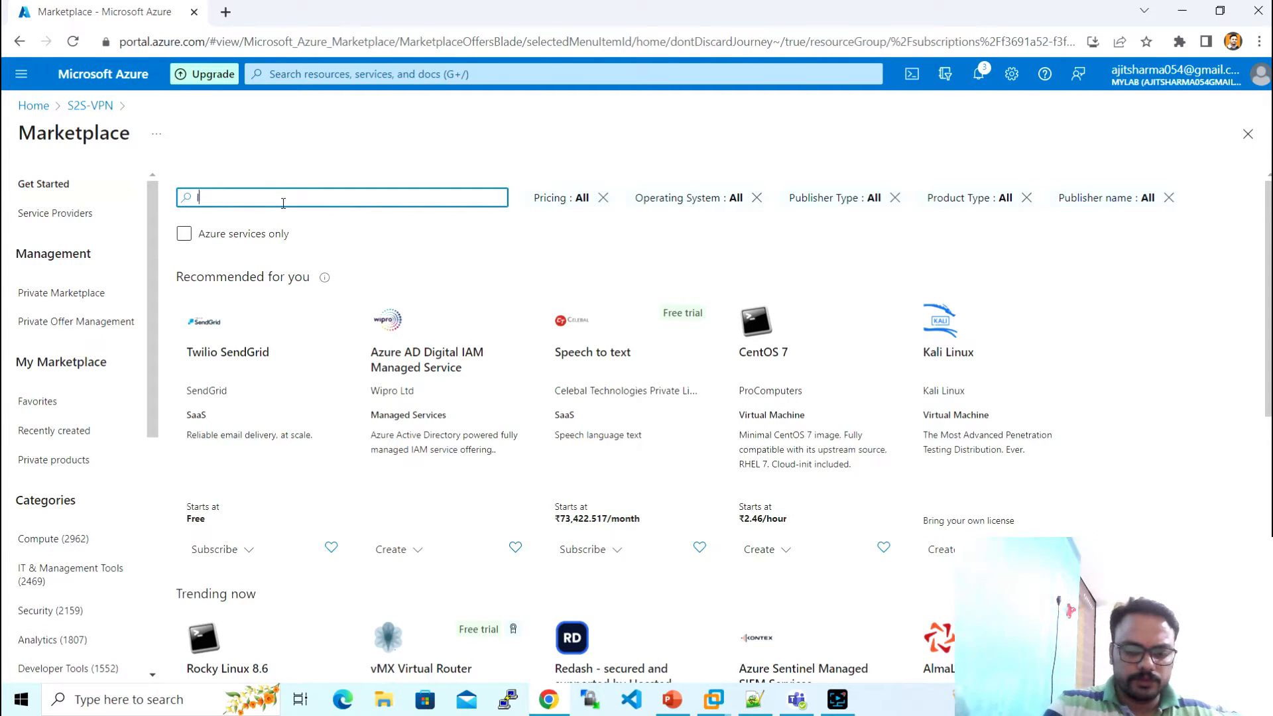
type("local netwo")
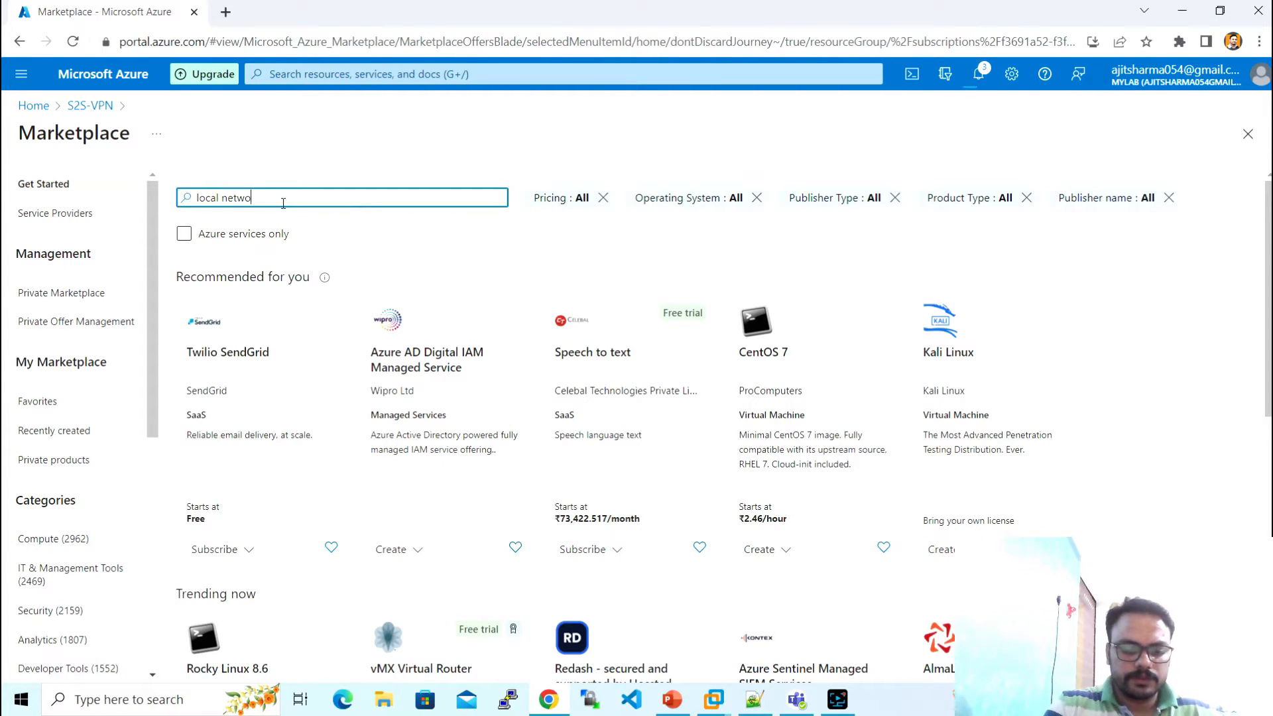
type("rk")
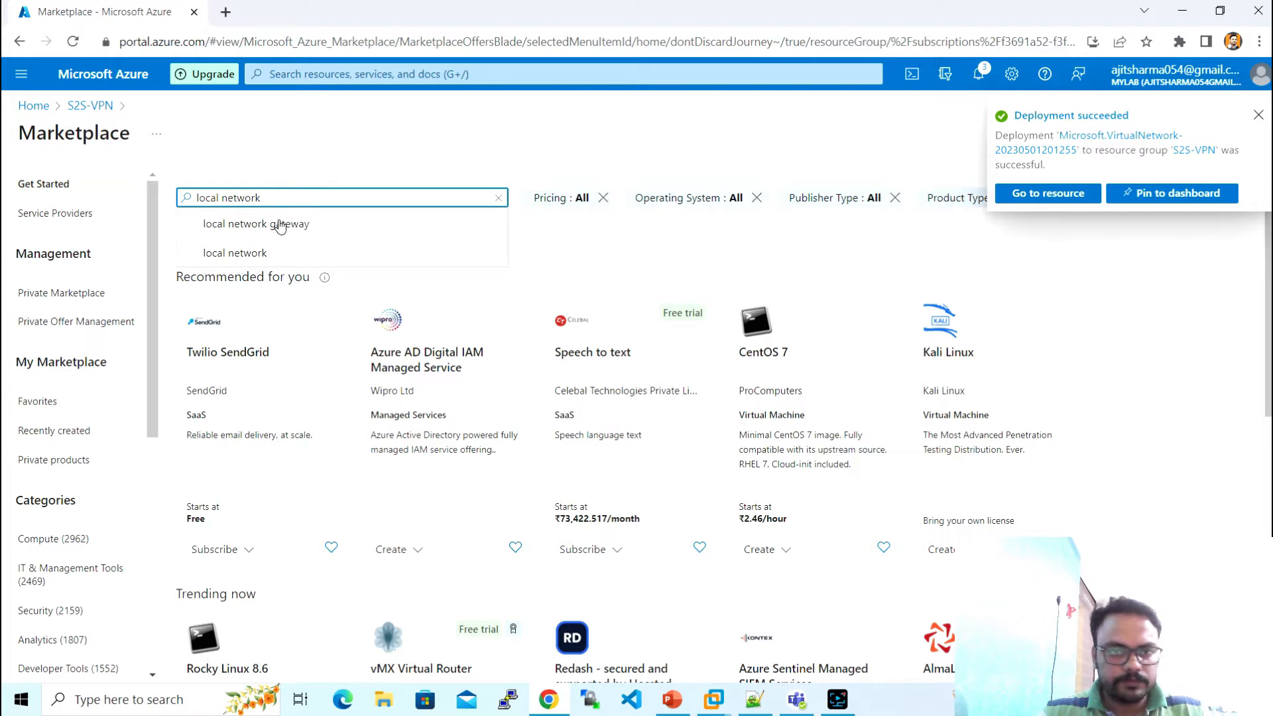
left_click(277, 226)
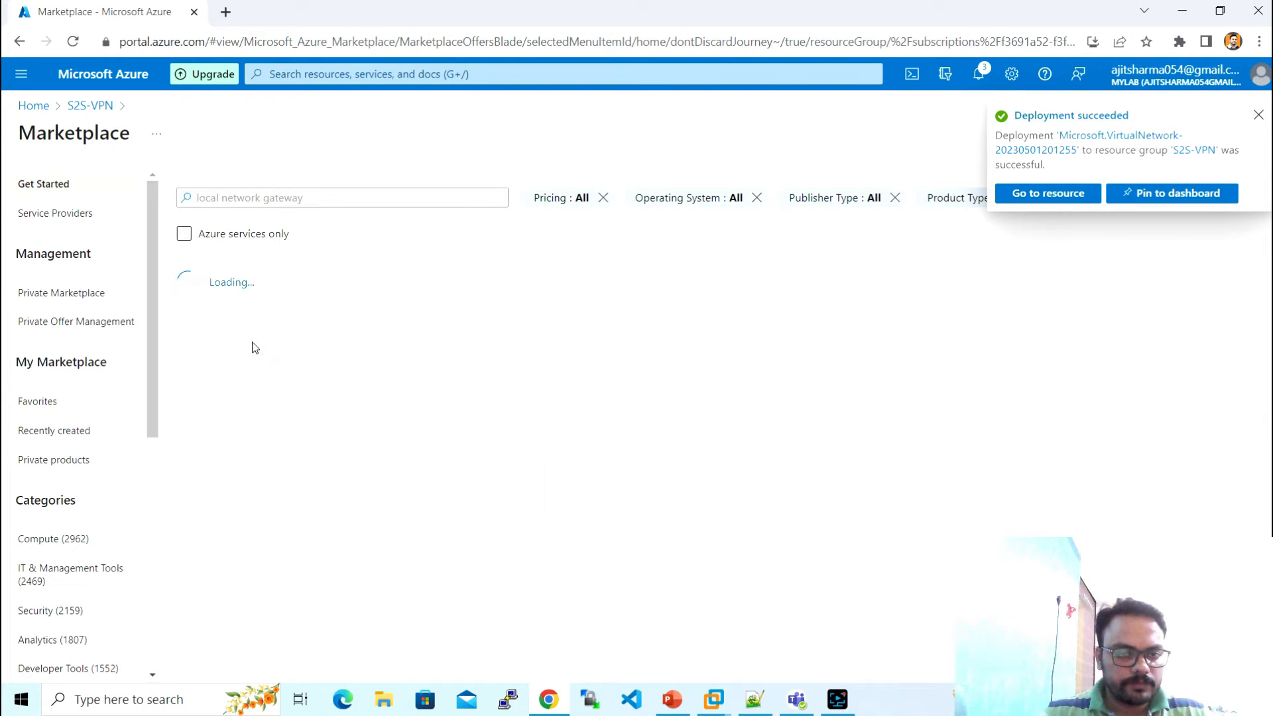
left_click(241, 356)
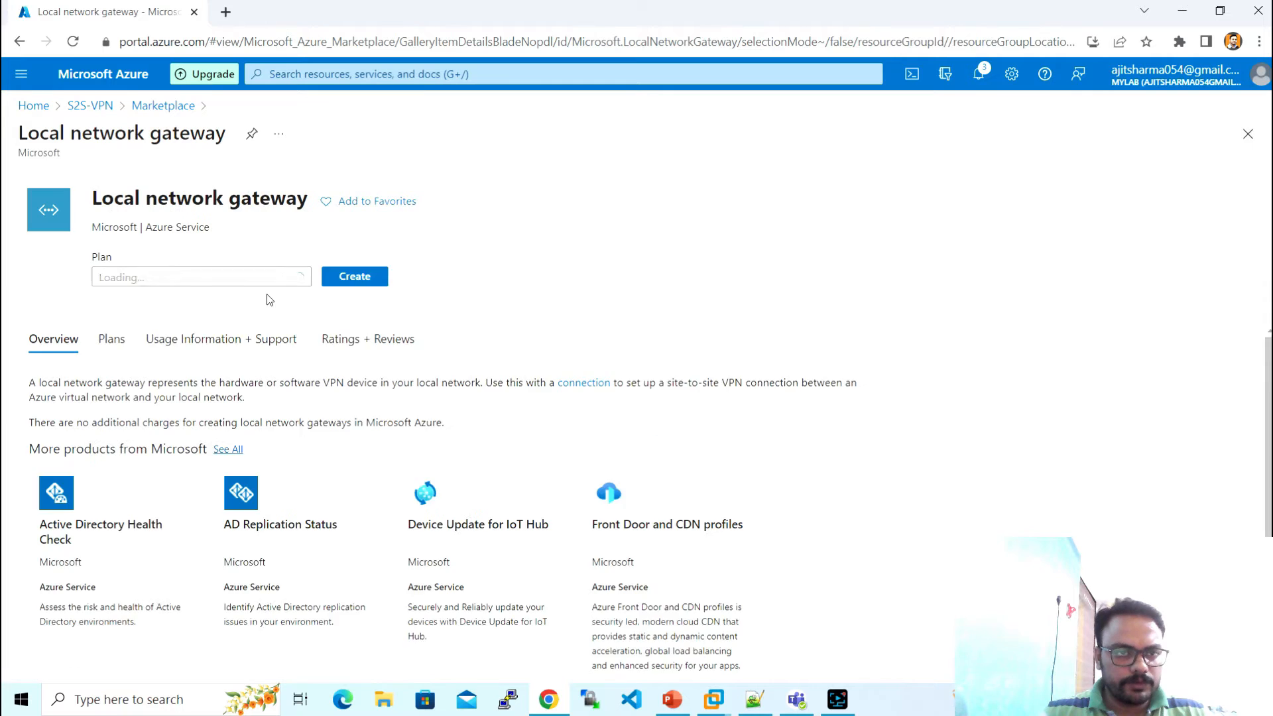
- Start gateway S2S-VPN-LNG and look up the on-premises public IP via Google for its IP field
left_click(355, 302)
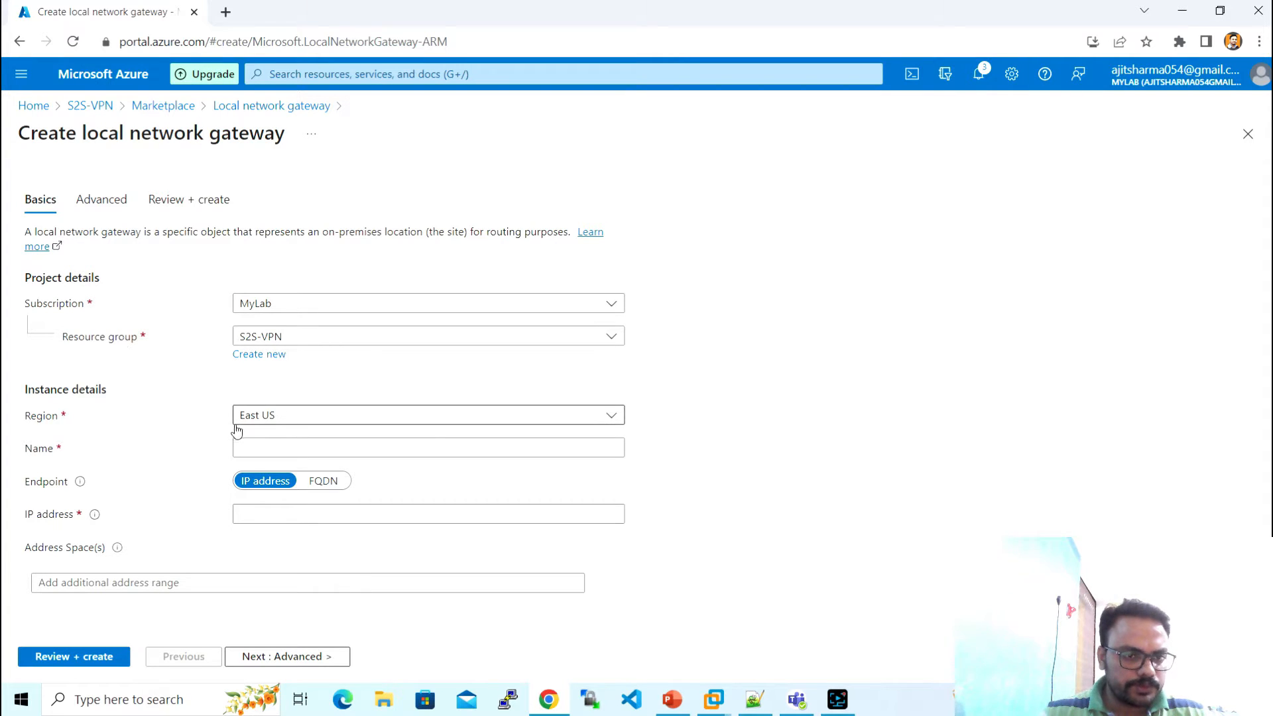
left_click(294, 447)
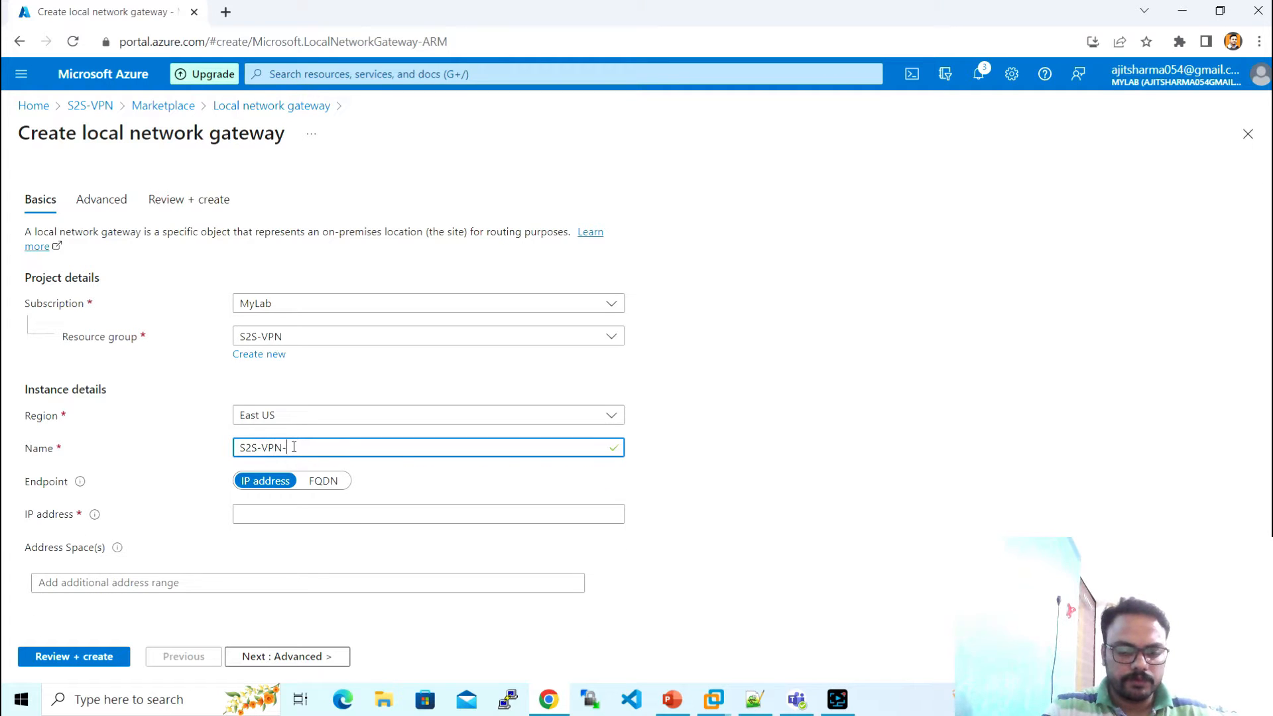
type("LNG")
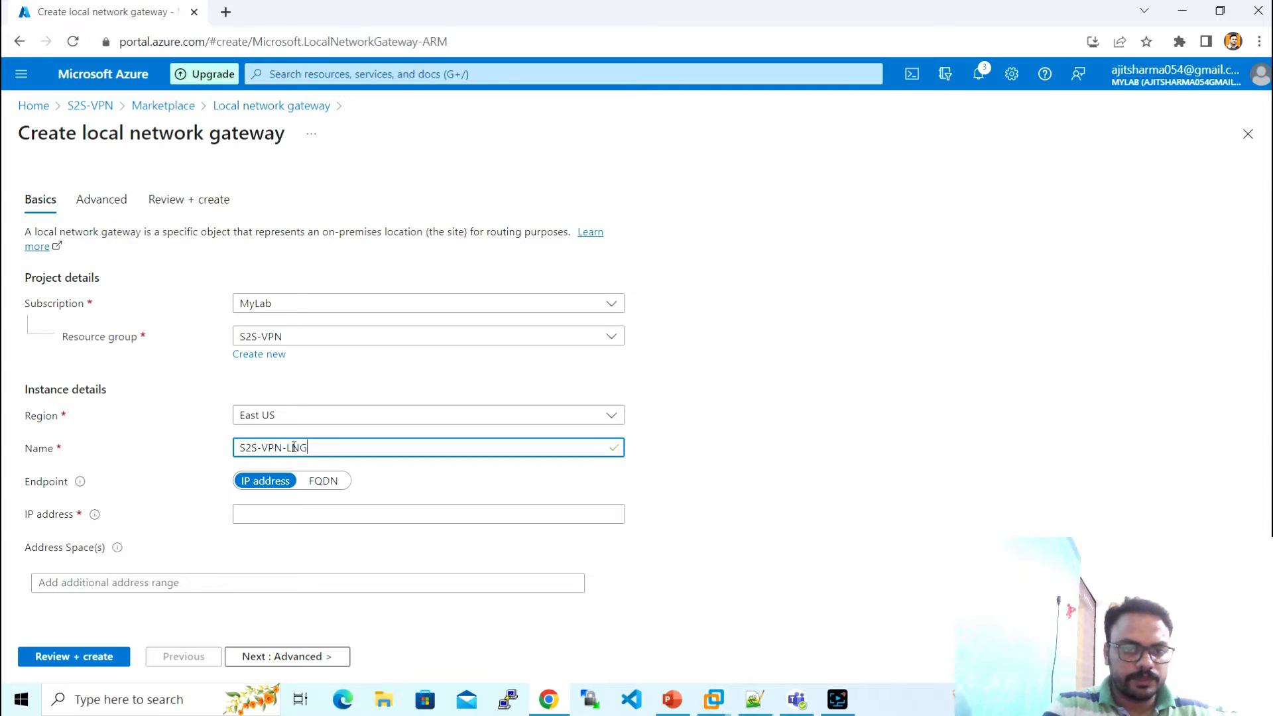
left_click(272, 516)
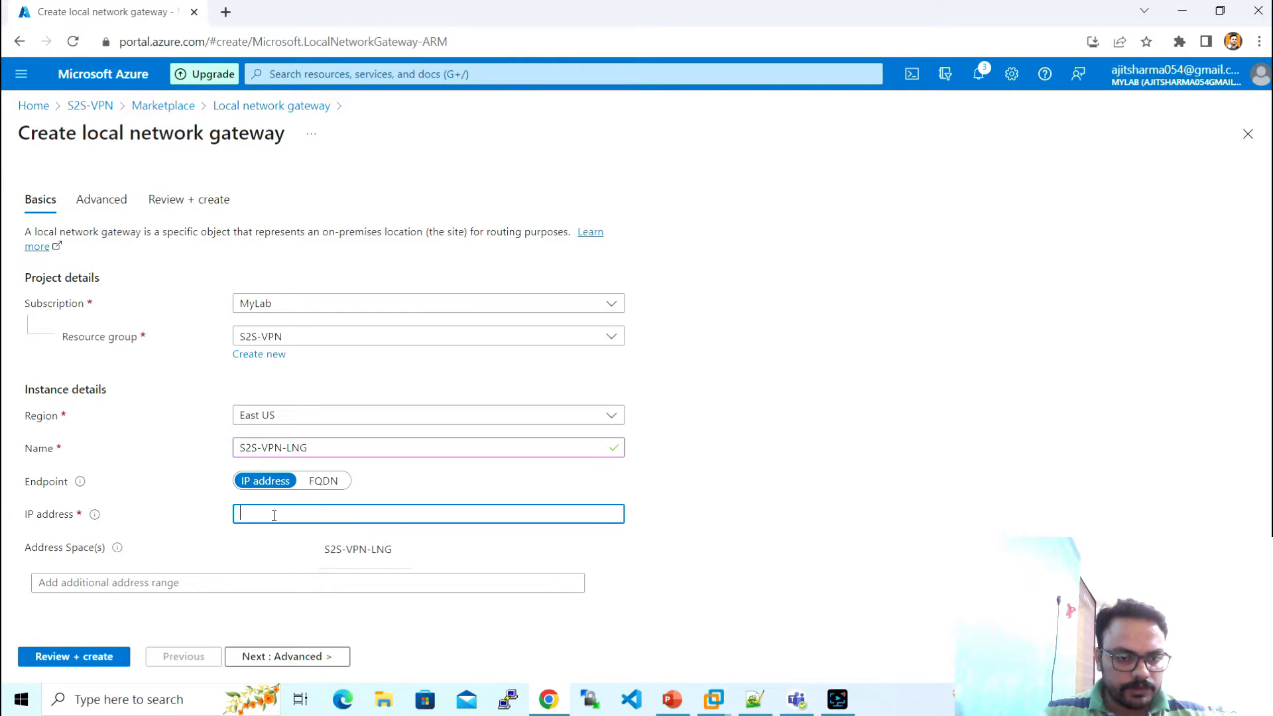
left_click(226, 13)
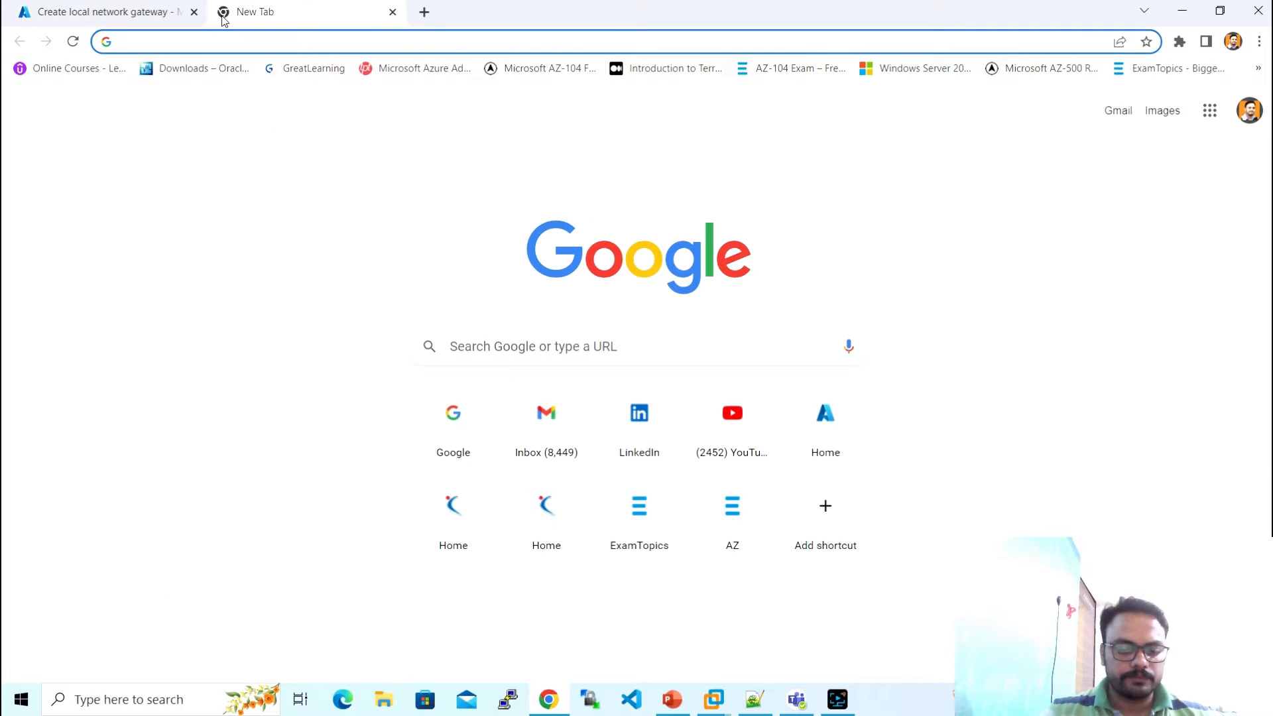
type("google.com")
key("Return")
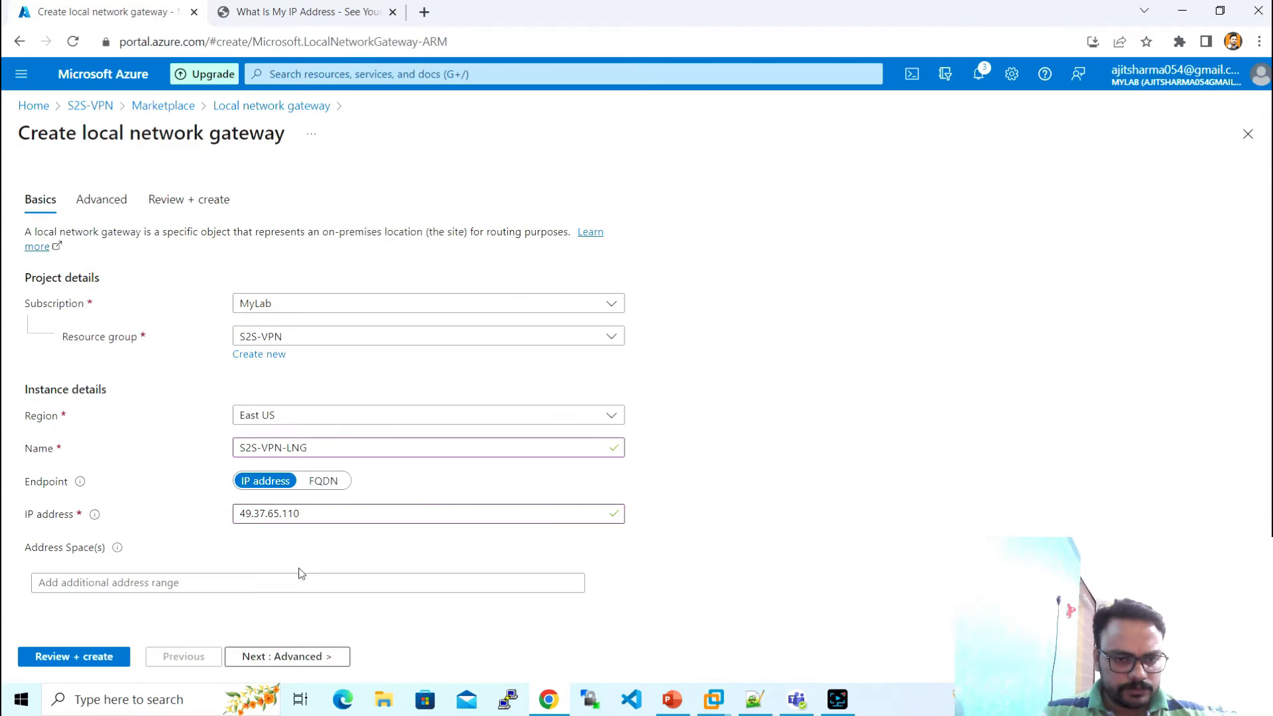
left_click(298, 578)
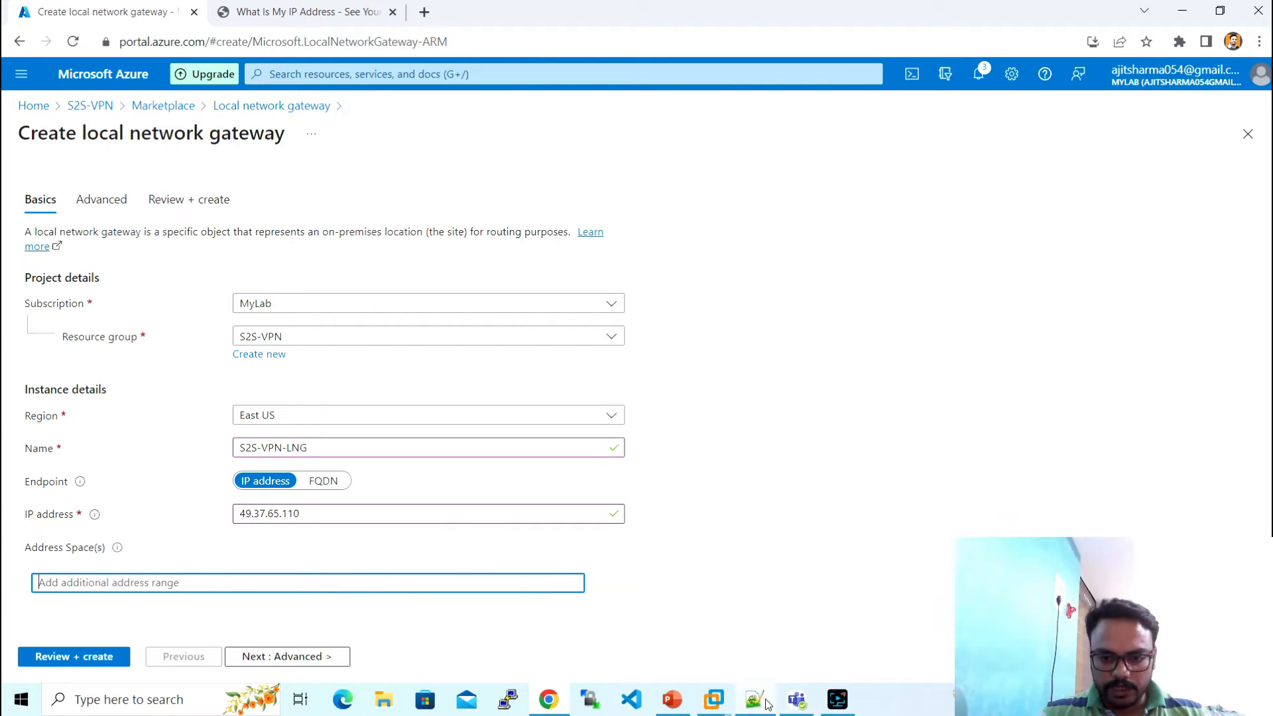
- Sign in to the Windows Server 2019 VM, check its 192.168.29.48 address, then minimize VMware
mouse_move(754, 699)
left_click(773, 602)
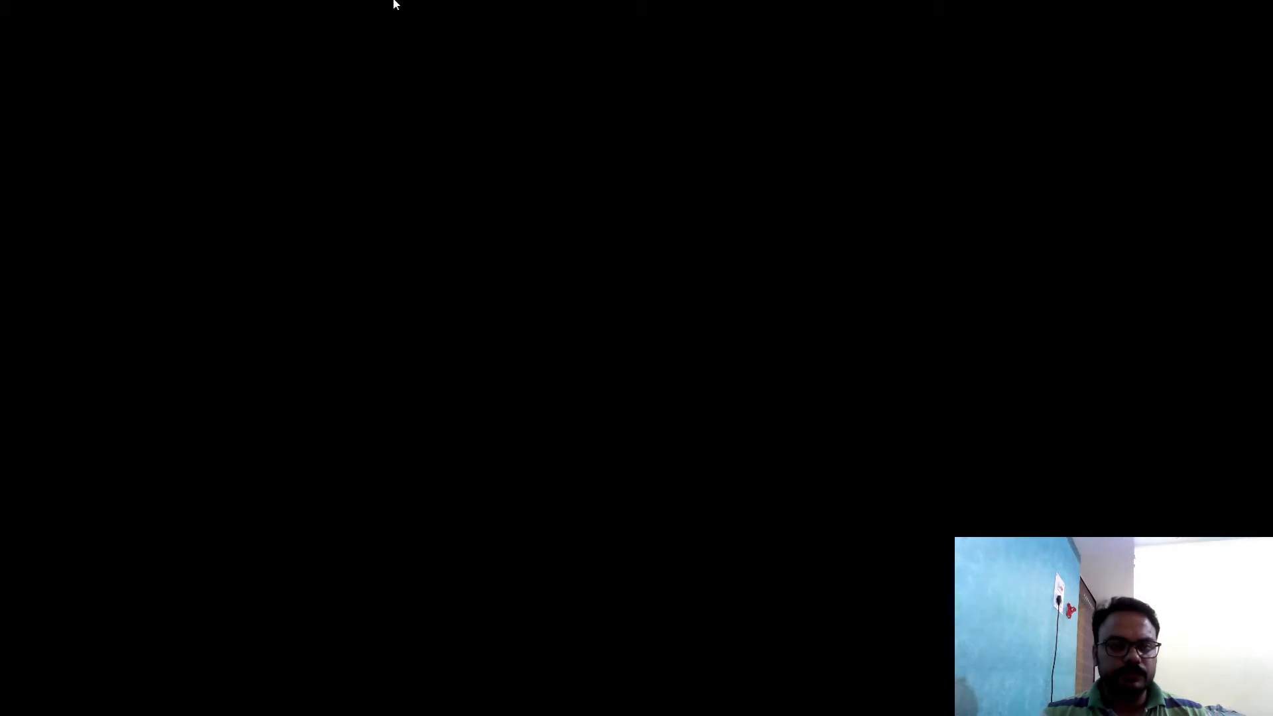
mouse_move(395, 2)
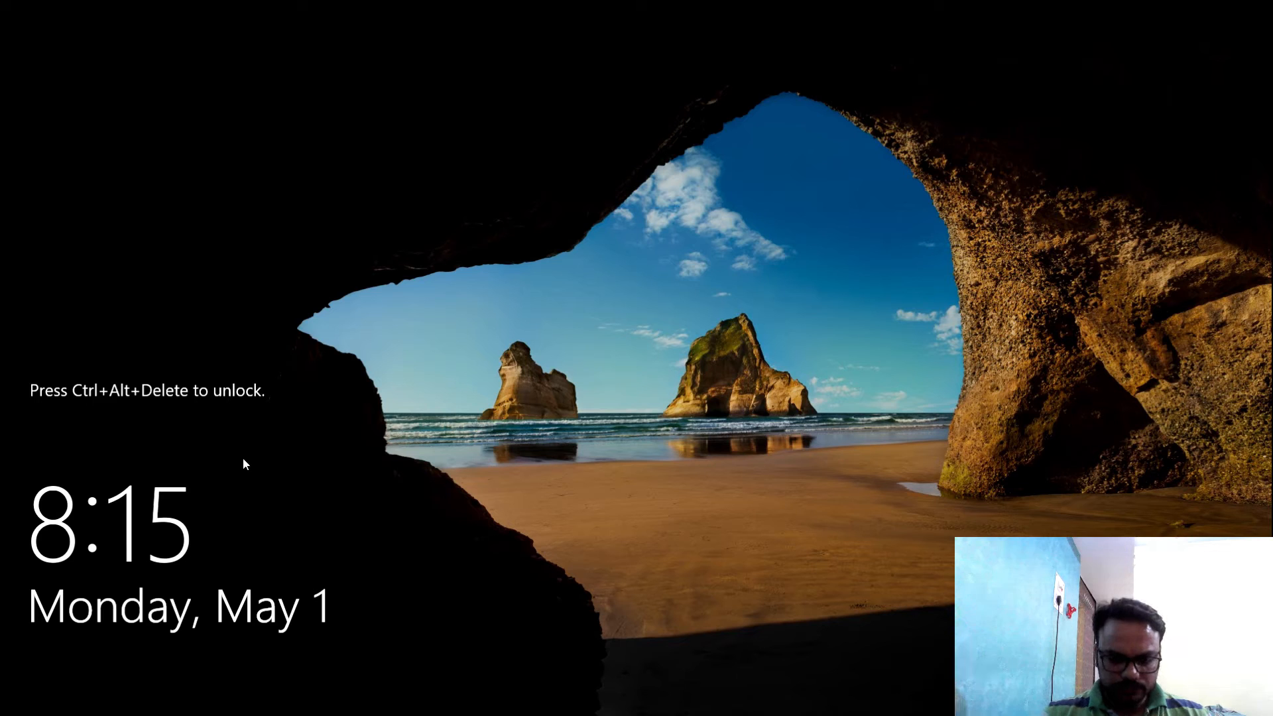
key("ctrl+alt+Delete")
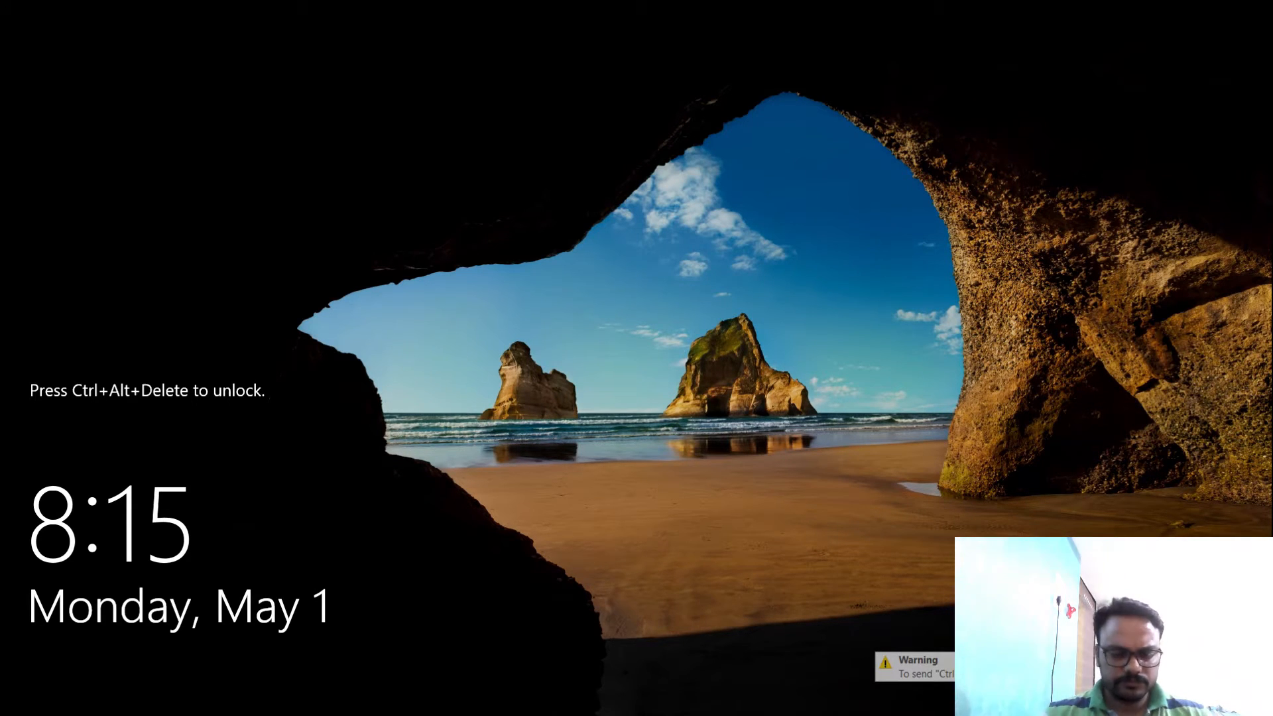
key("ctrl+alt+Insert")
type("••")
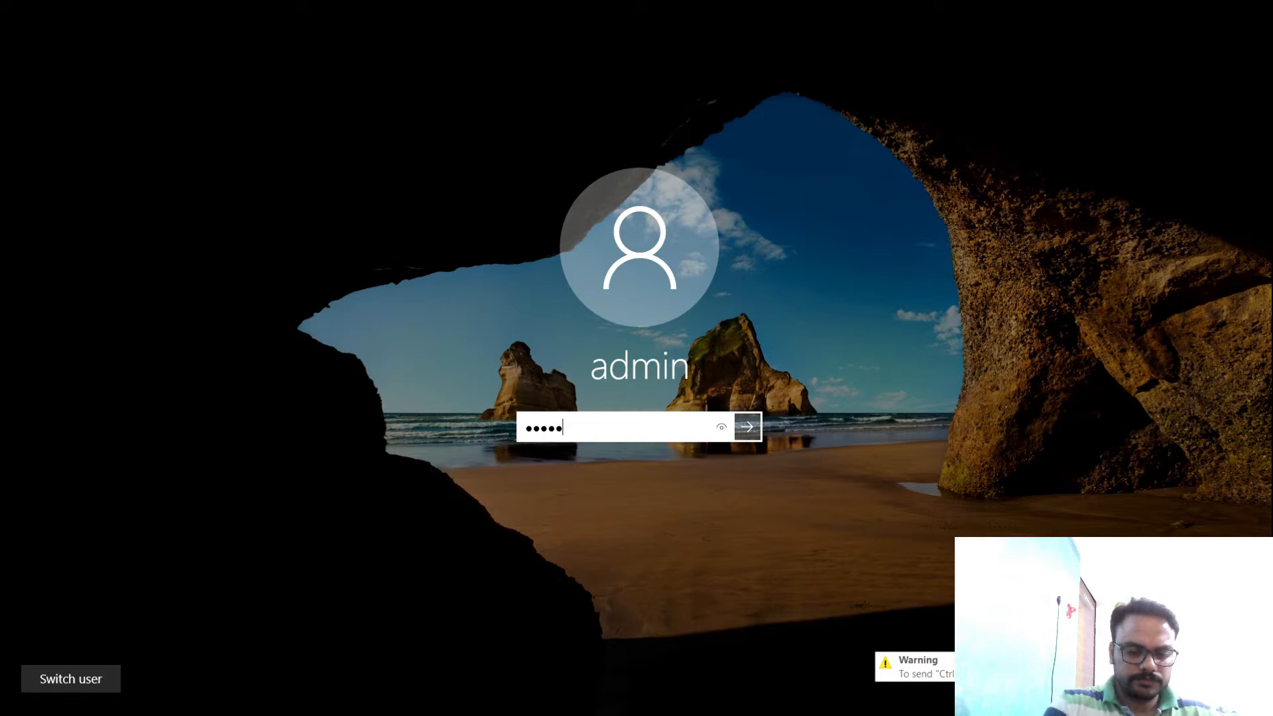
type("•••••••")
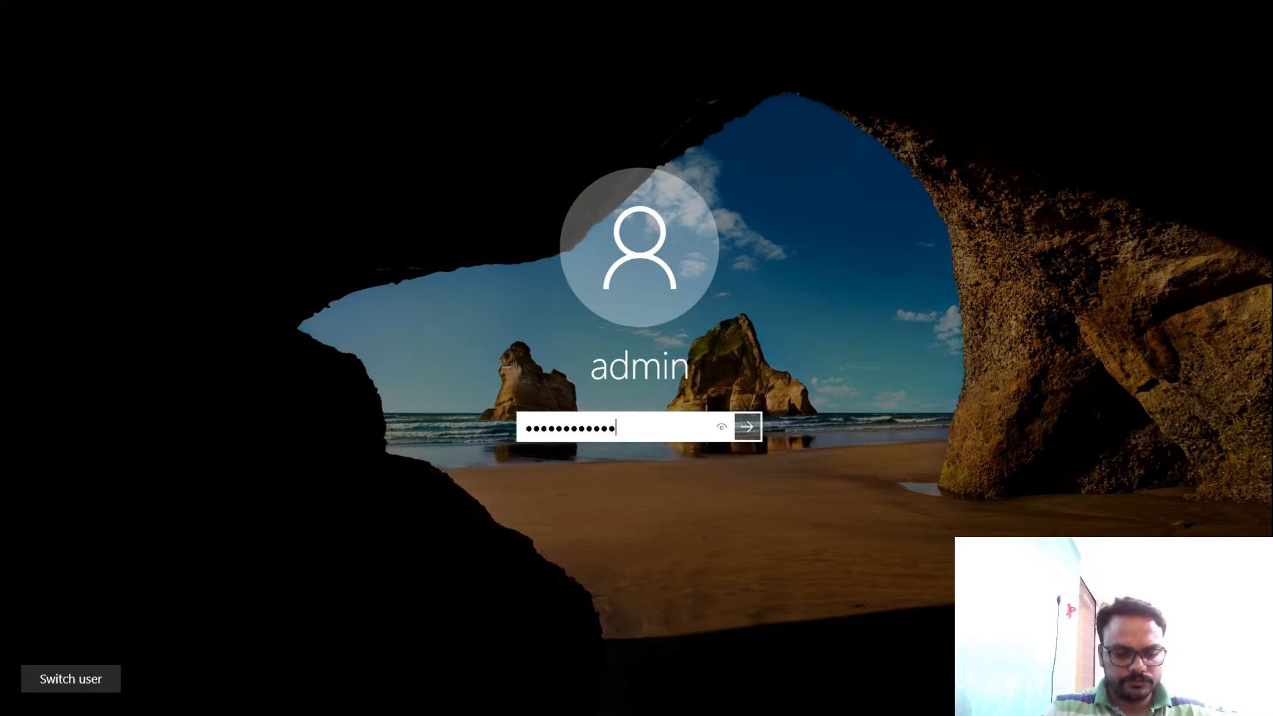
type("•••")
key("Return")
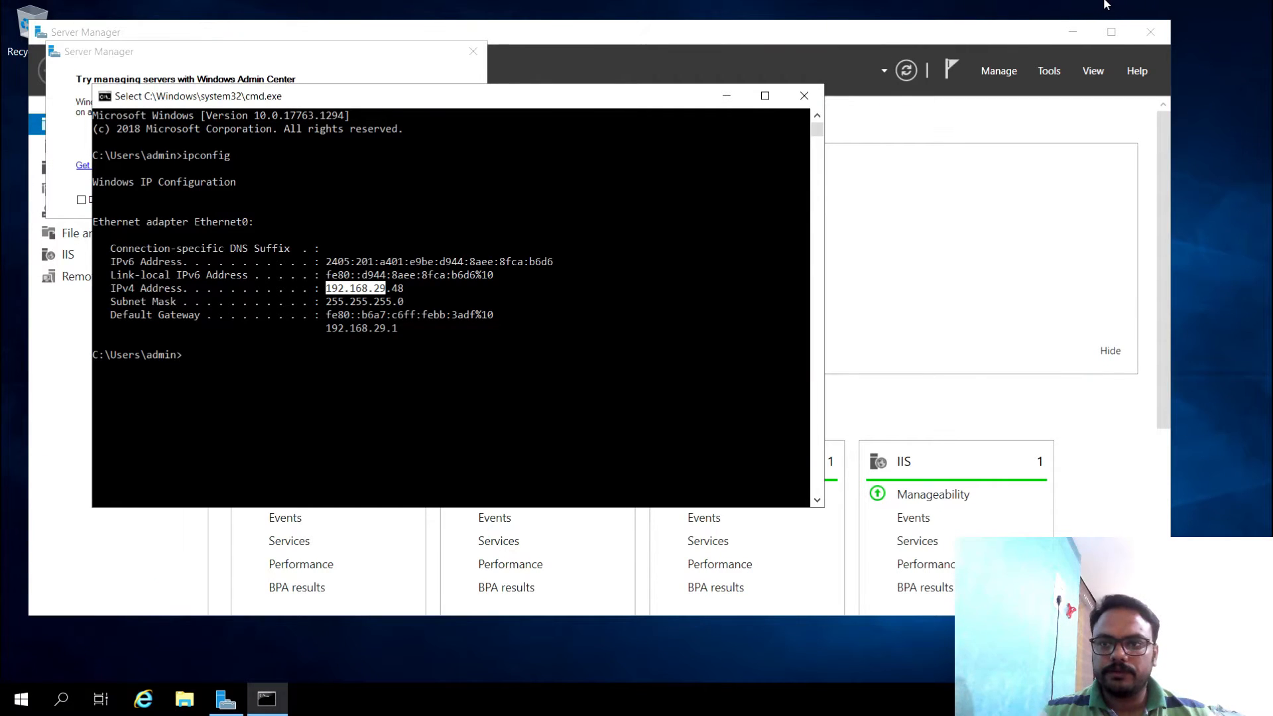
mouse_move(727, 4)
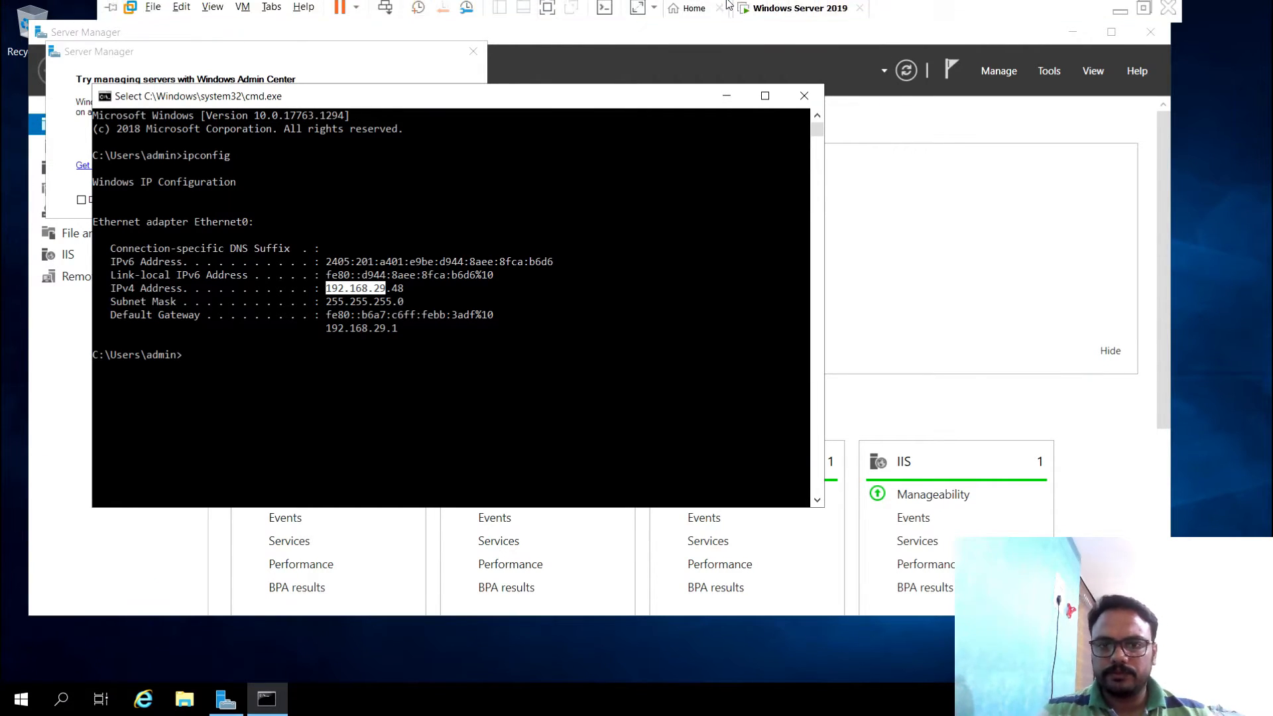
left_click(1120, 11)
- Give S2S-VPN-LNG address space 192.168.29.0/24, pass validation and submit it for deployment
type("192")
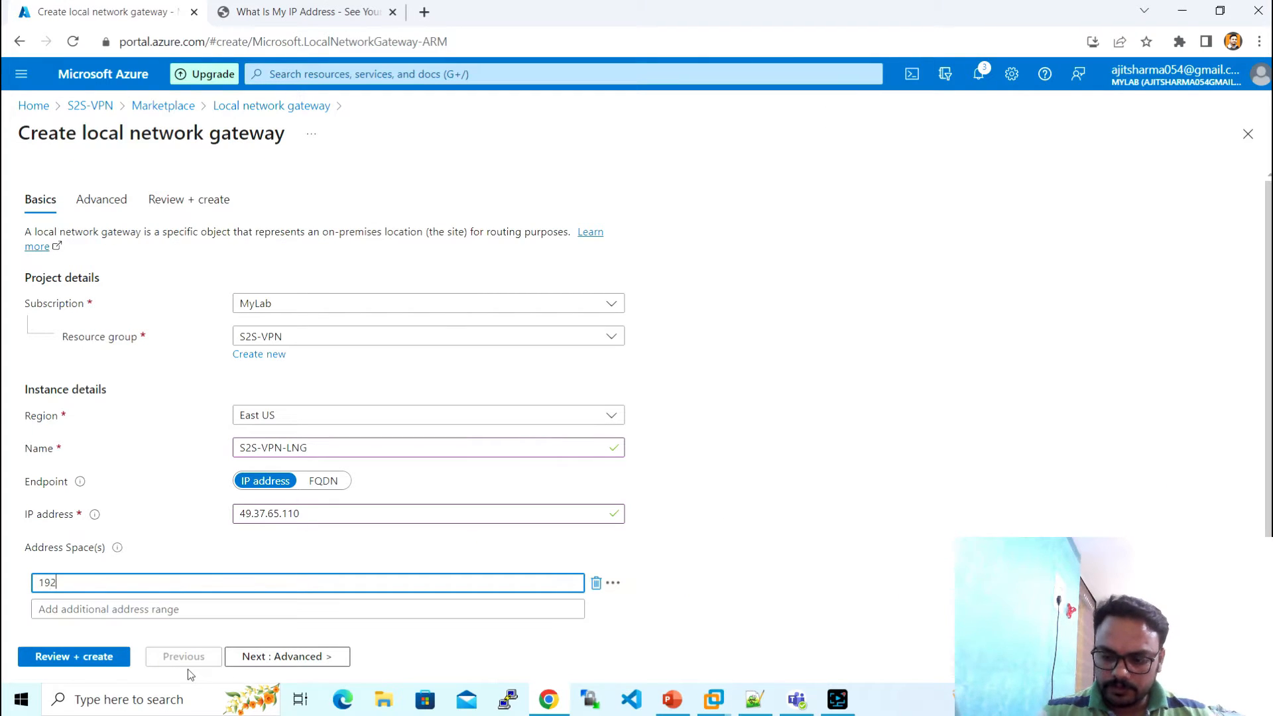
type(".168.29.0")
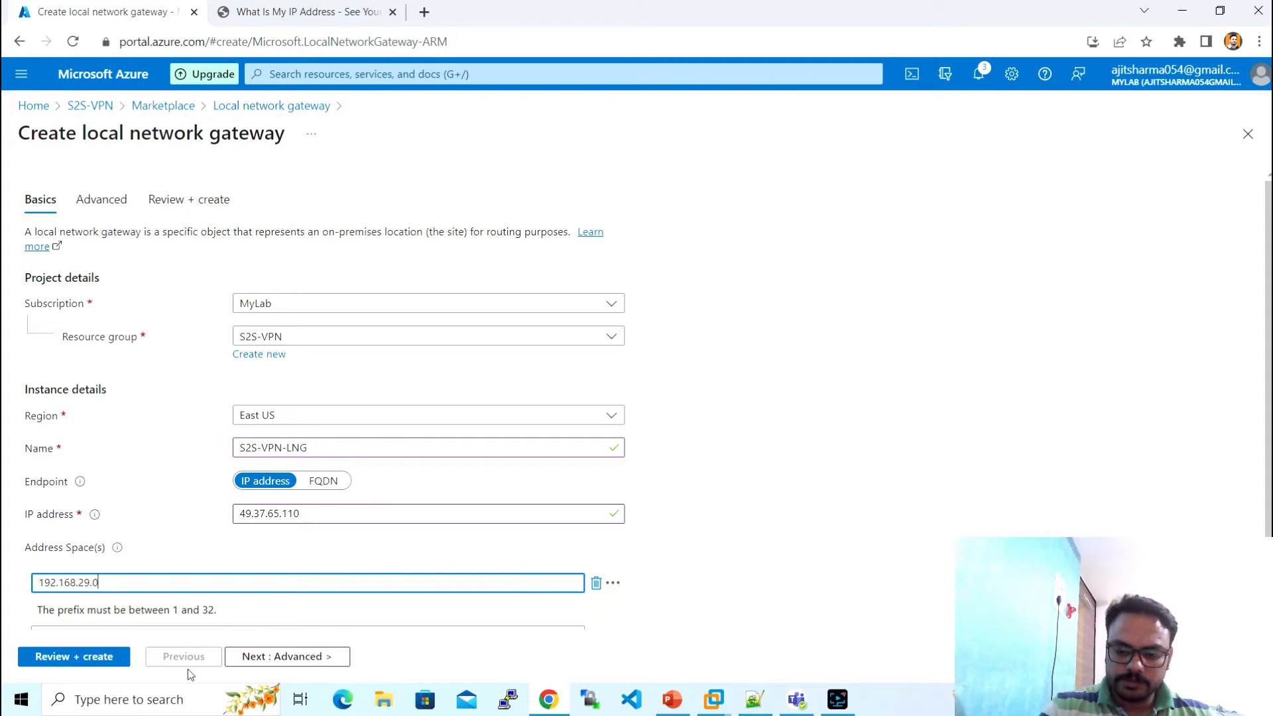
type("/24")
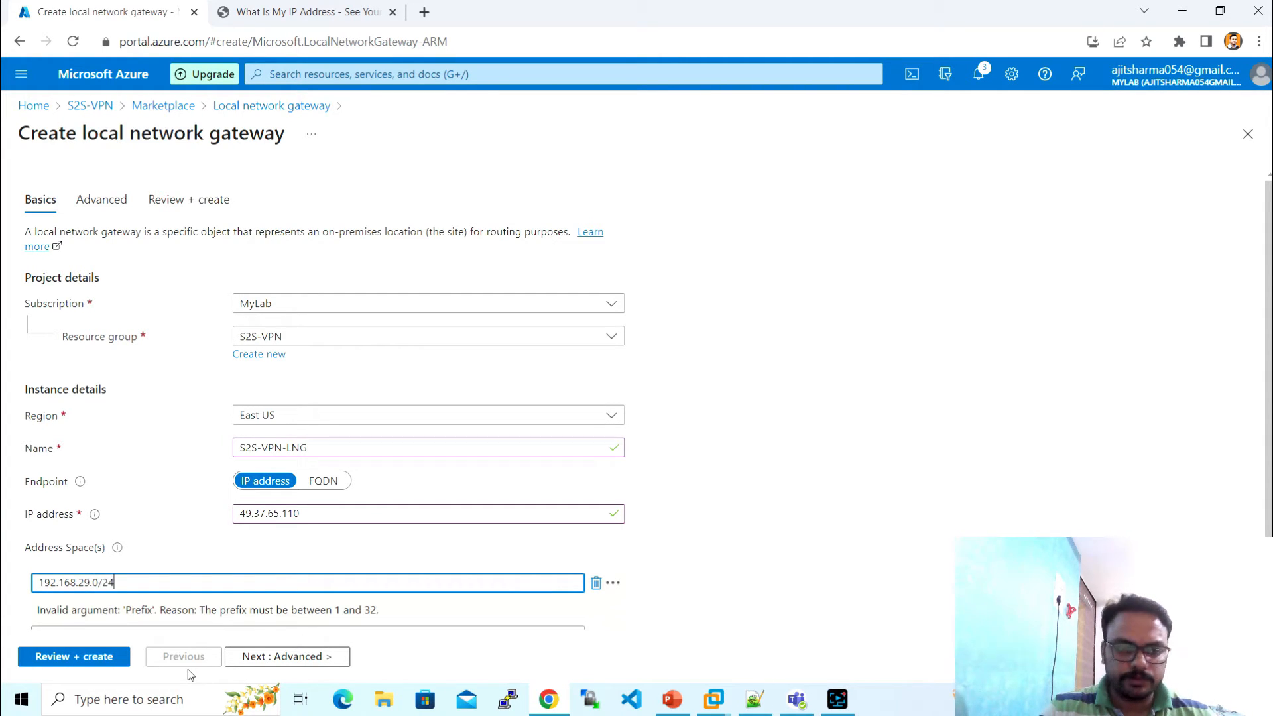
left_click(729, 471)
scroll(729, 471, "down", 2)
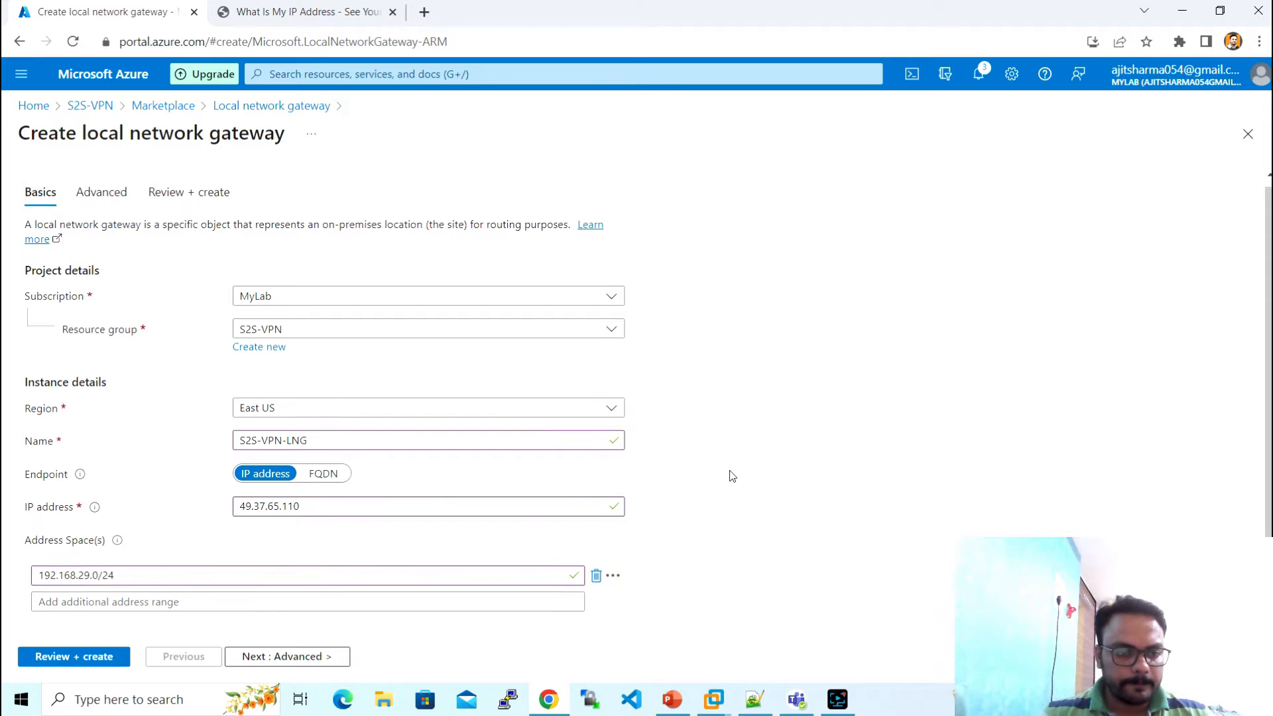
left_click(326, 656)
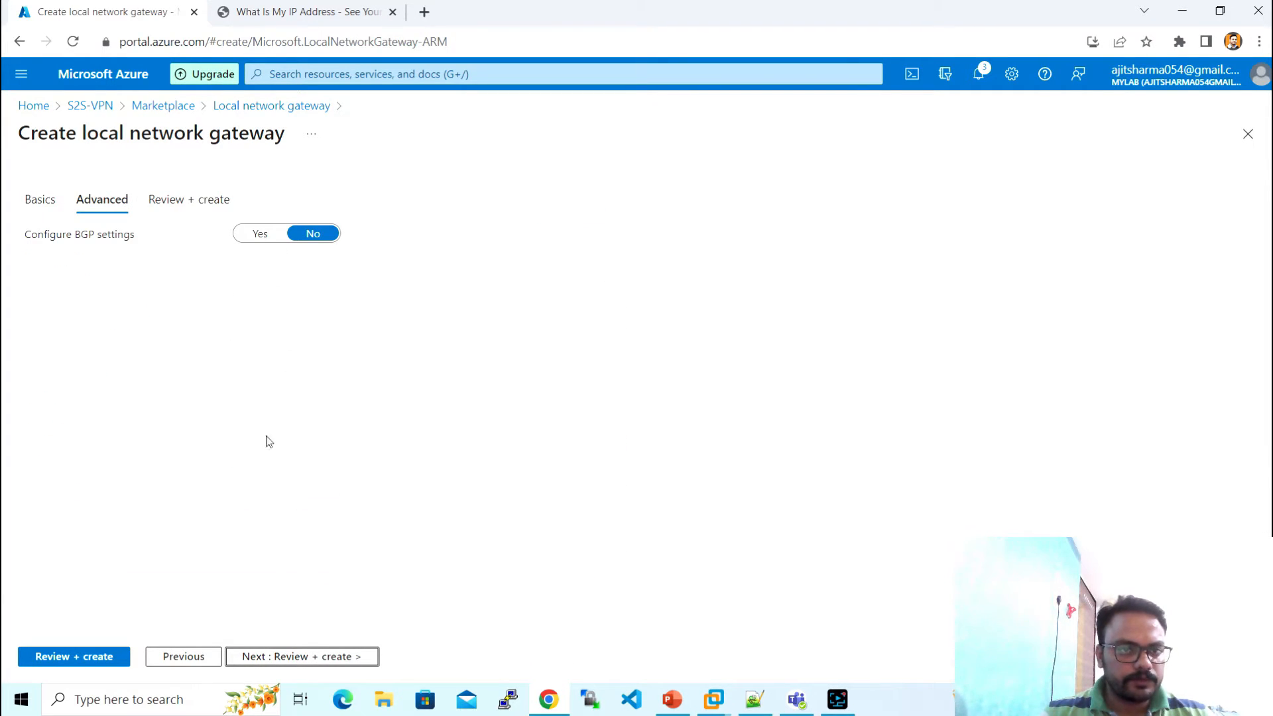
left_click(300, 656)
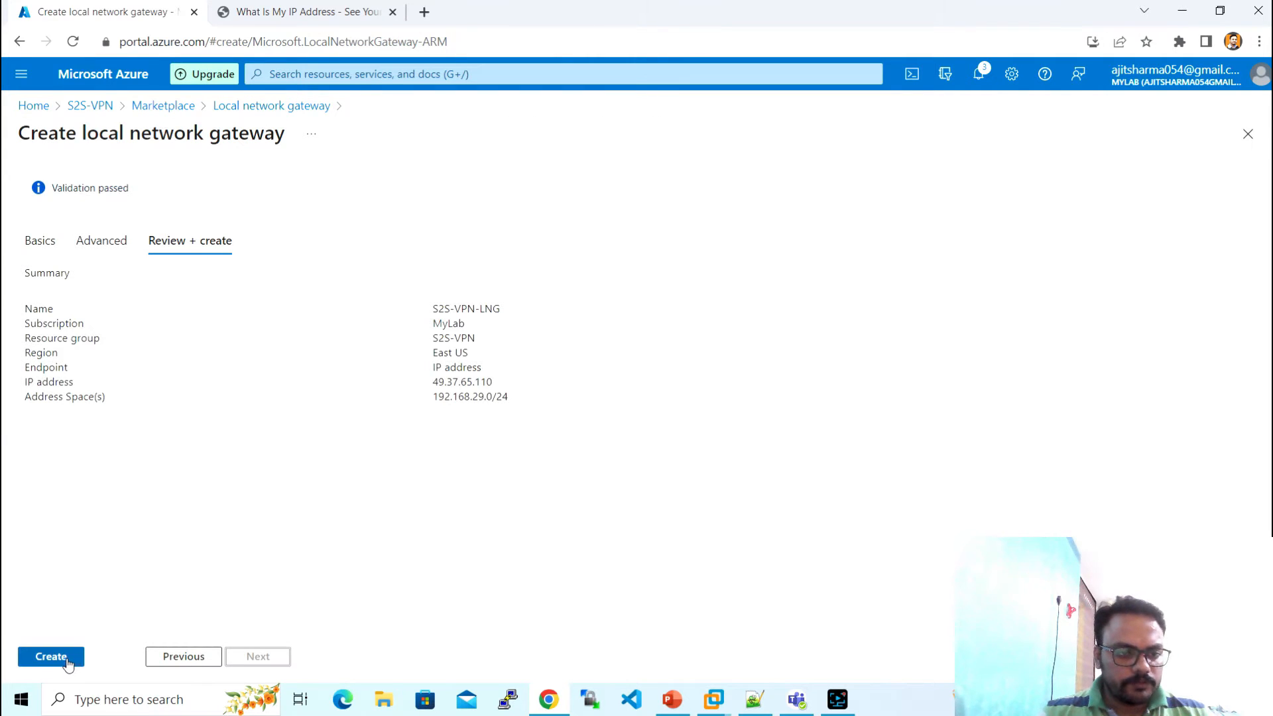
left_click(52, 656)
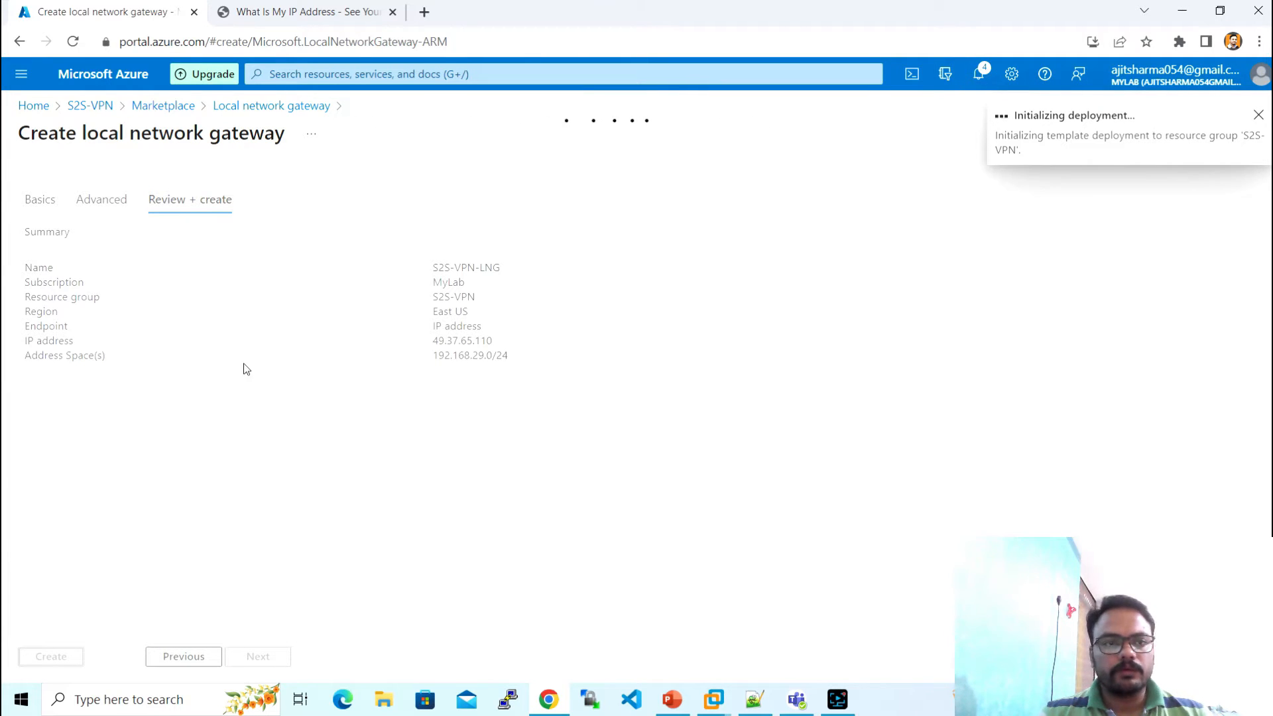
- Check the Notepad++ checklist at Create Local Network Gateway, then return to the running deployment
left_click(759, 708)
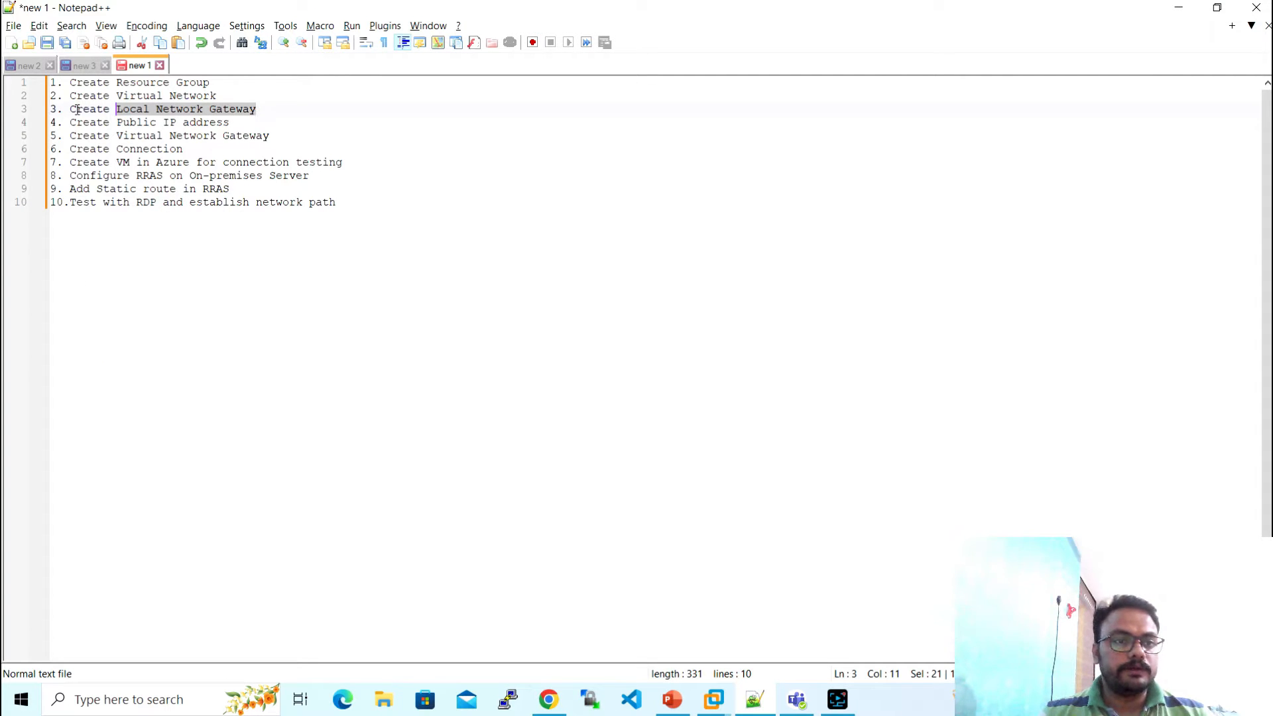
key("alt+Tab")
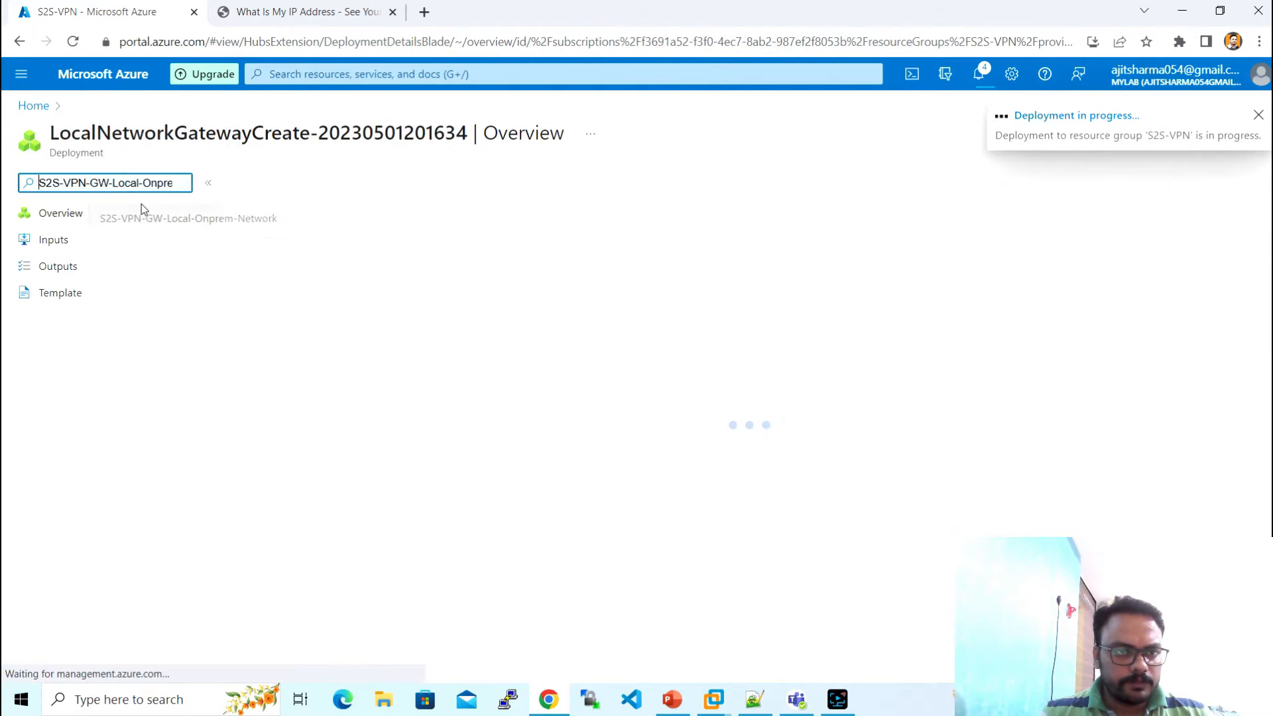
- Navigate to S2S-VPN-VNET and review its 10.0.0.0/26 address space and subnets
left_click(33, 107)
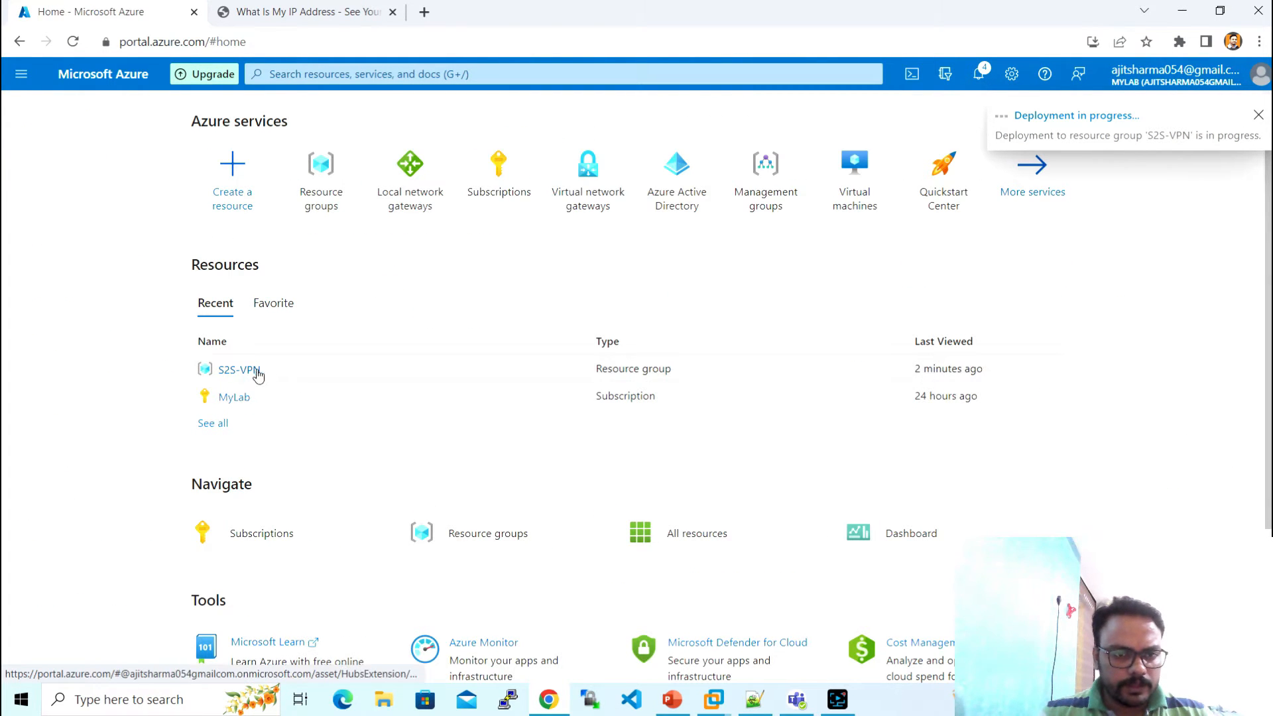
left_click(307, 377)
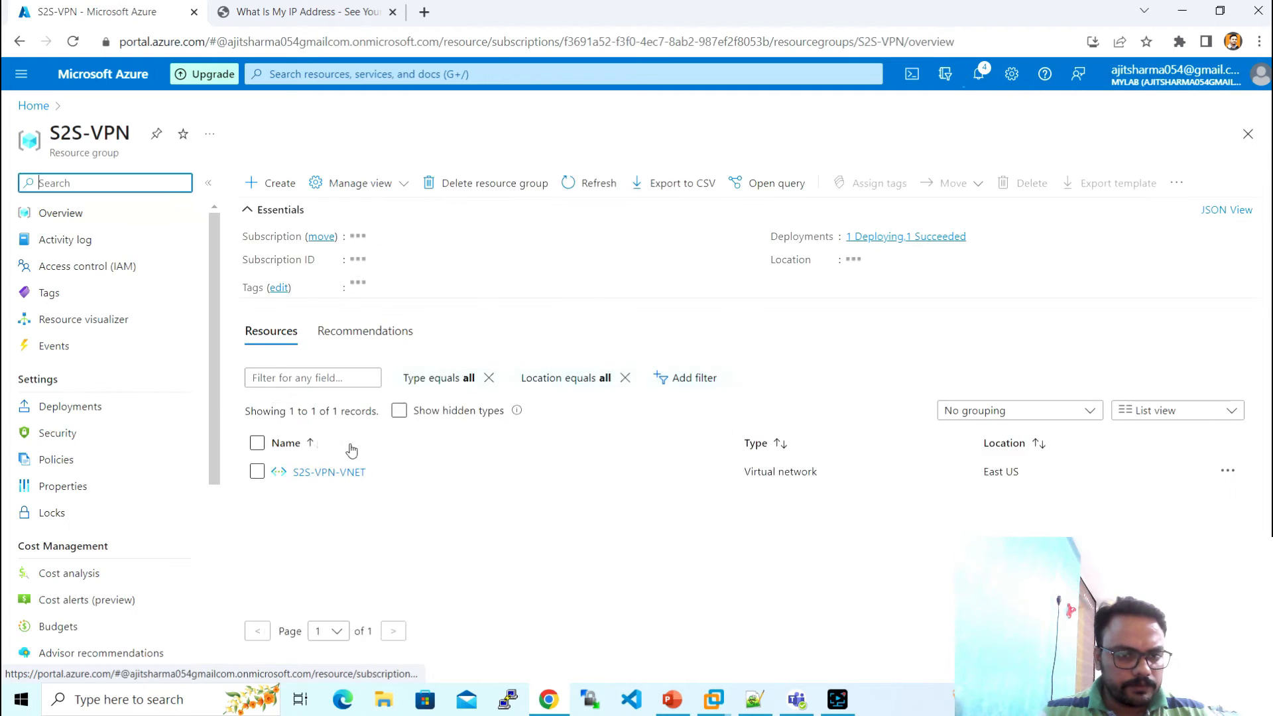
left_click(324, 395)
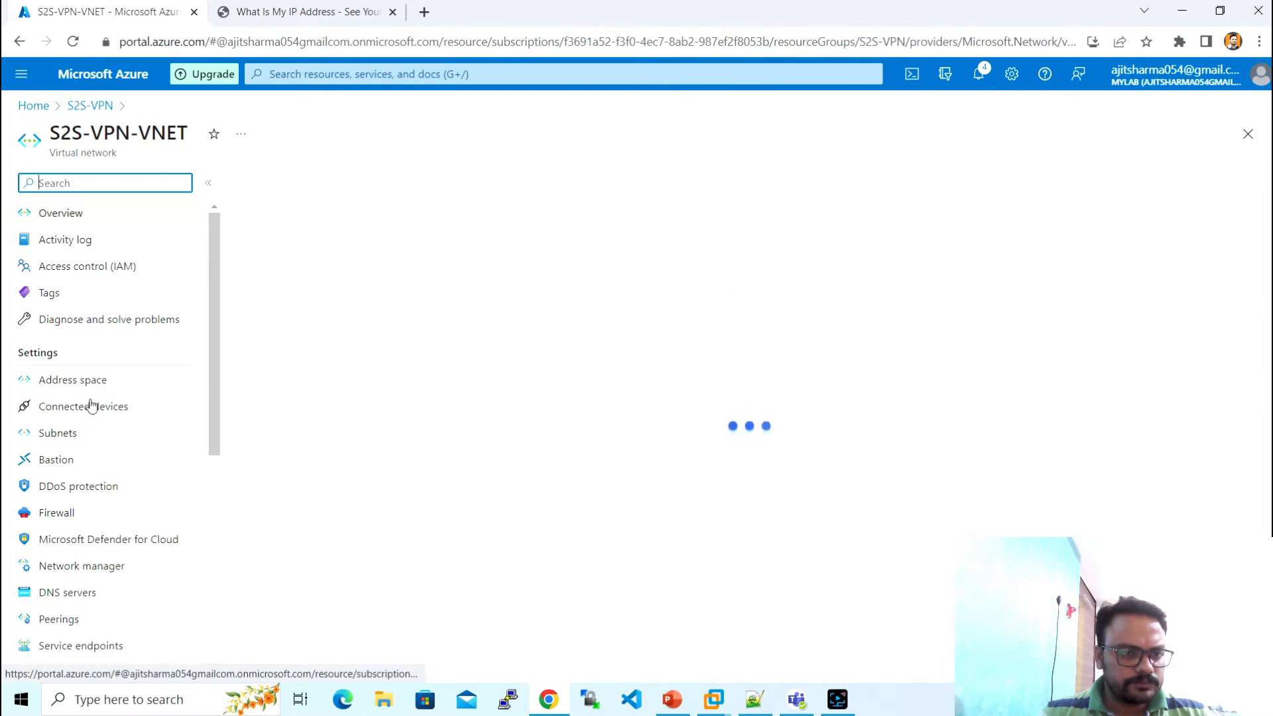
left_click(93, 387)
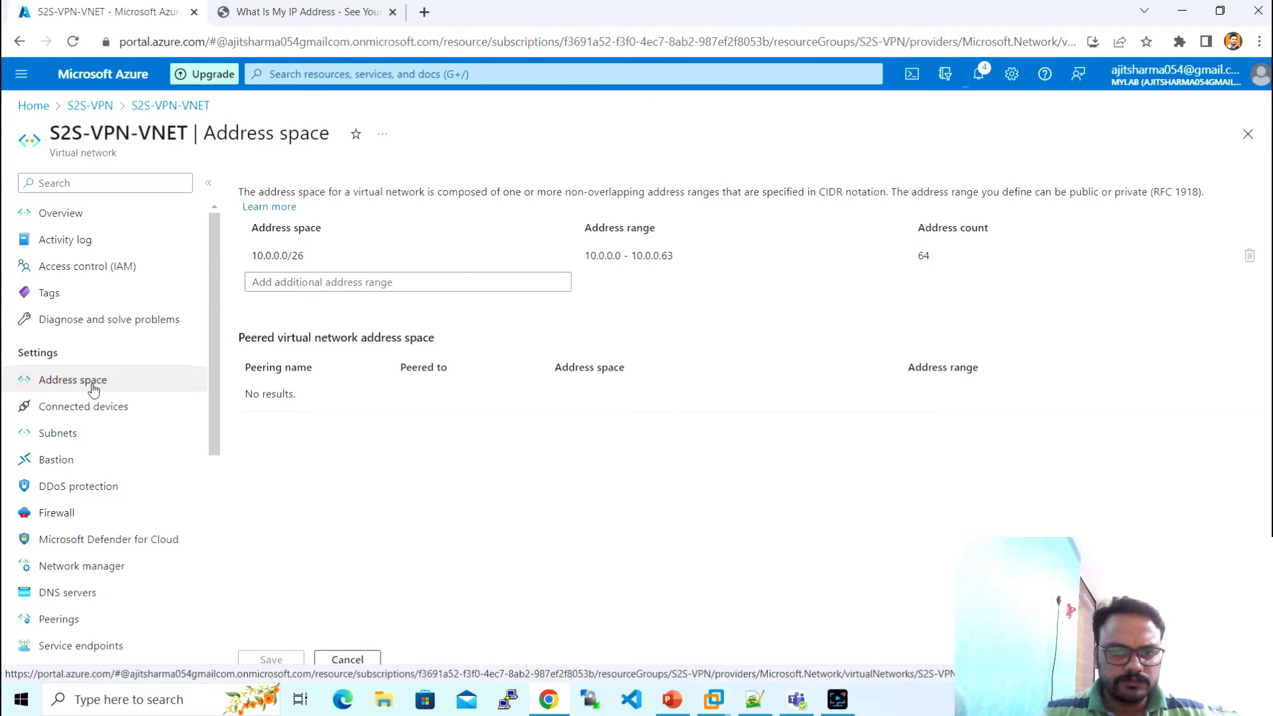
left_click(86, 440)
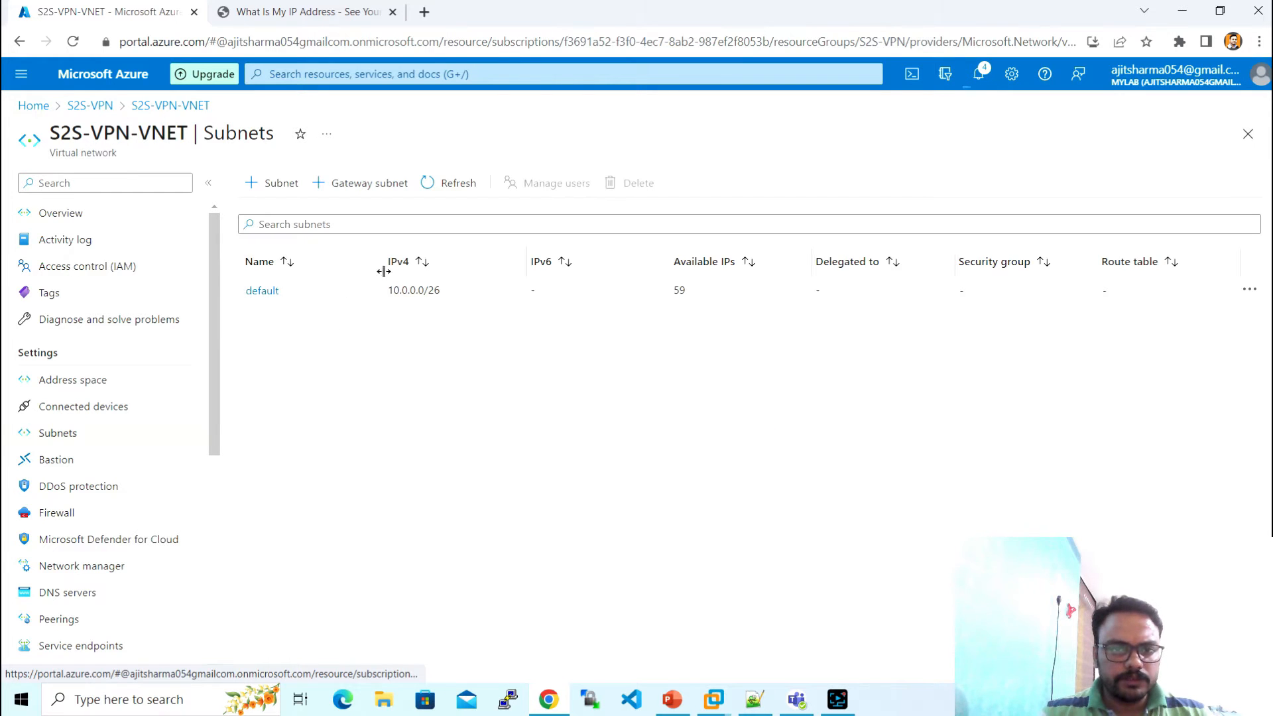
- Try adding a gateway subnet 10.0.0.96/28, then cancel it after the out-of-range error
left_click(369, 183)
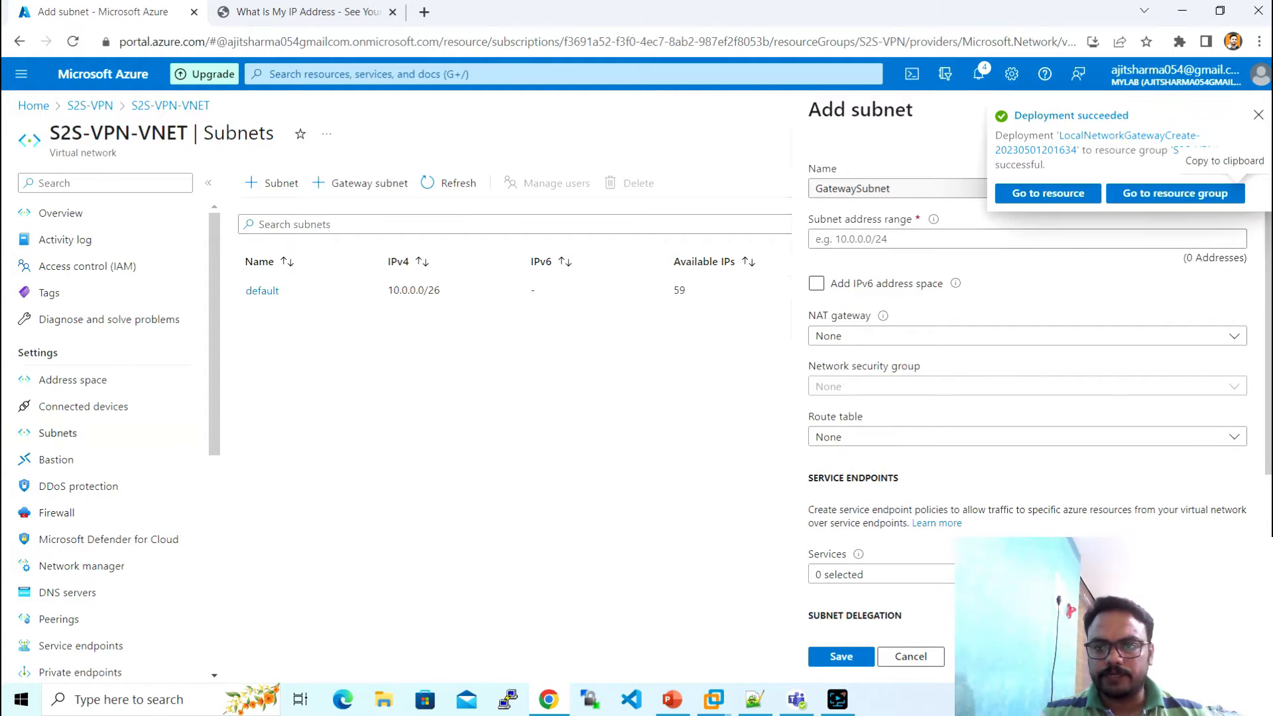
left_click(928, 241)
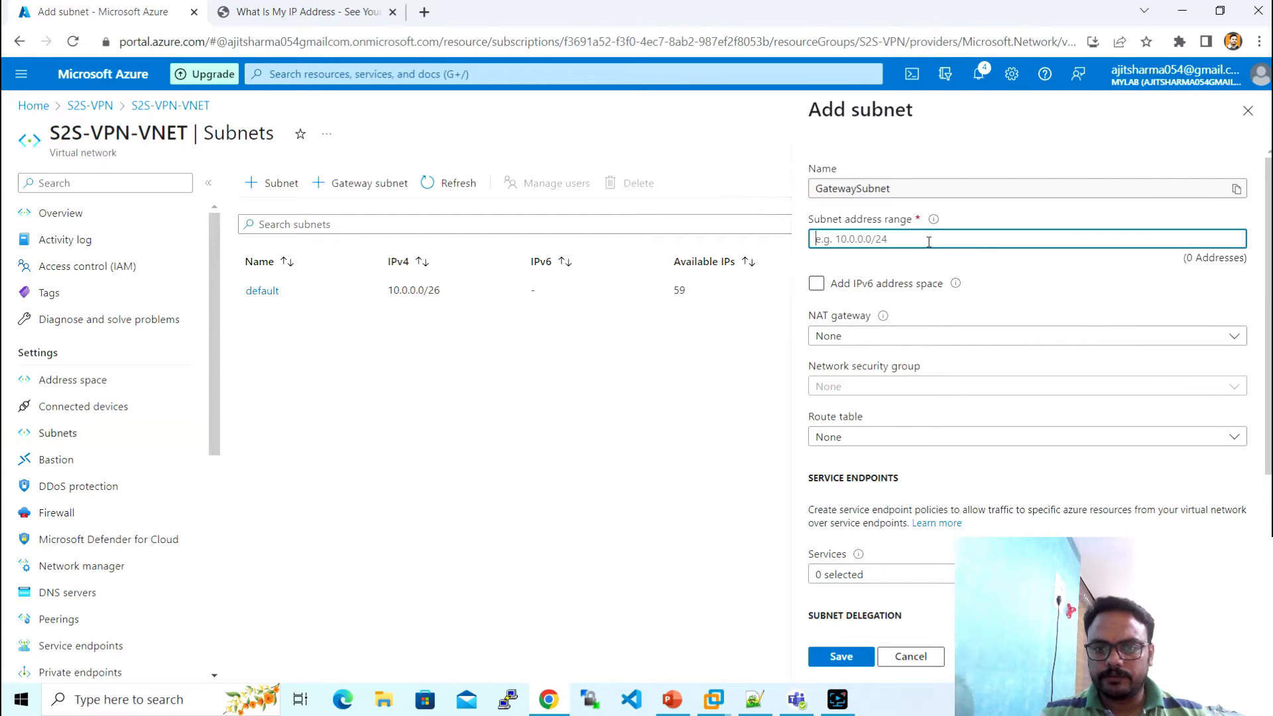
type("10.0.0")
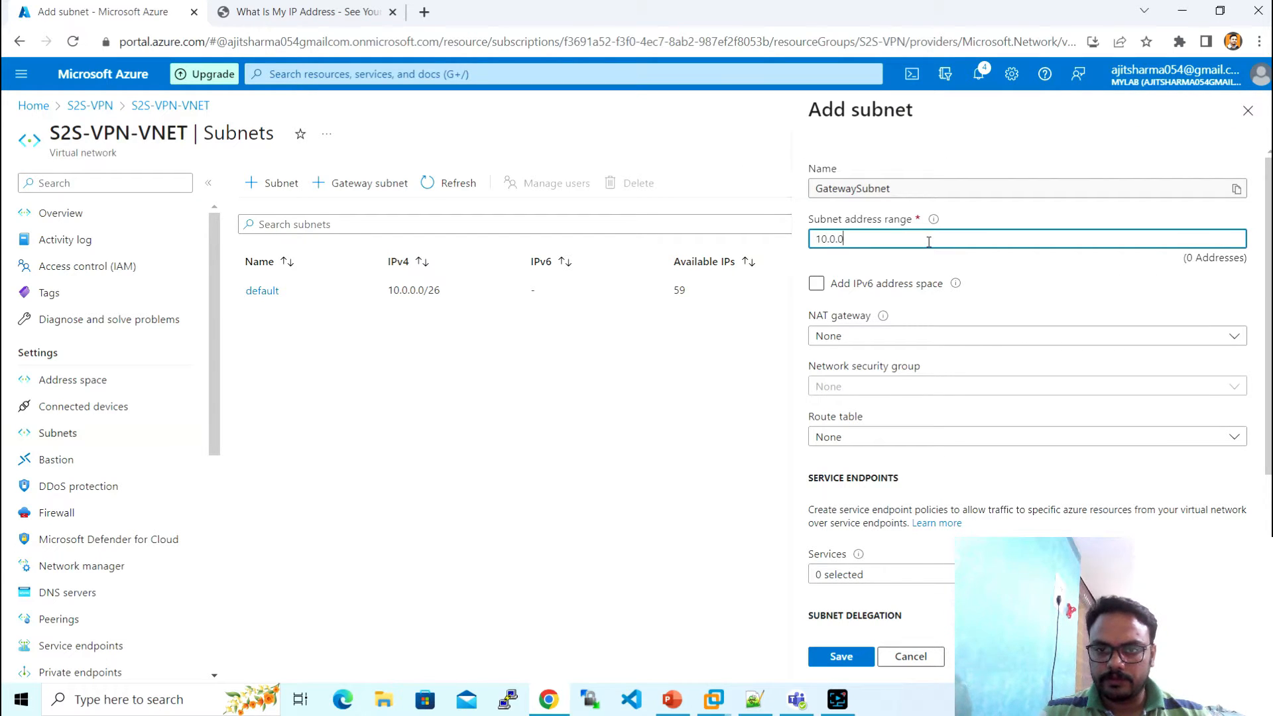
type(".")
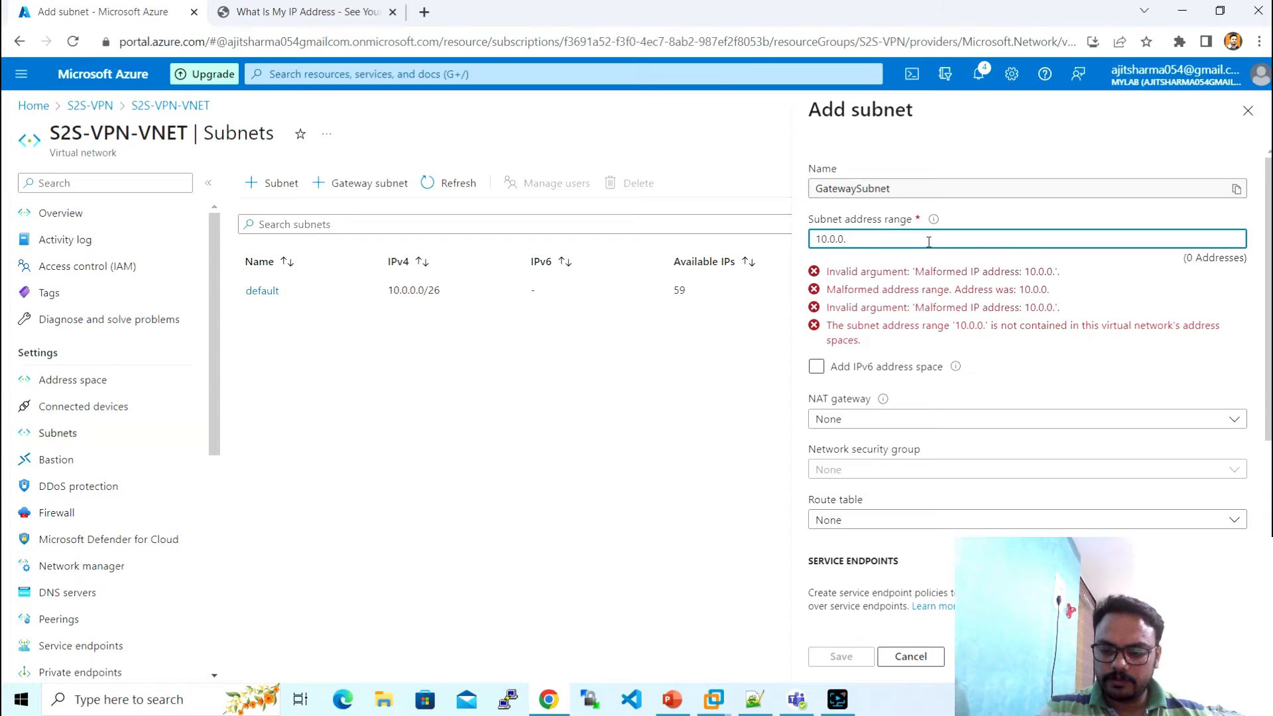
type("96/28")
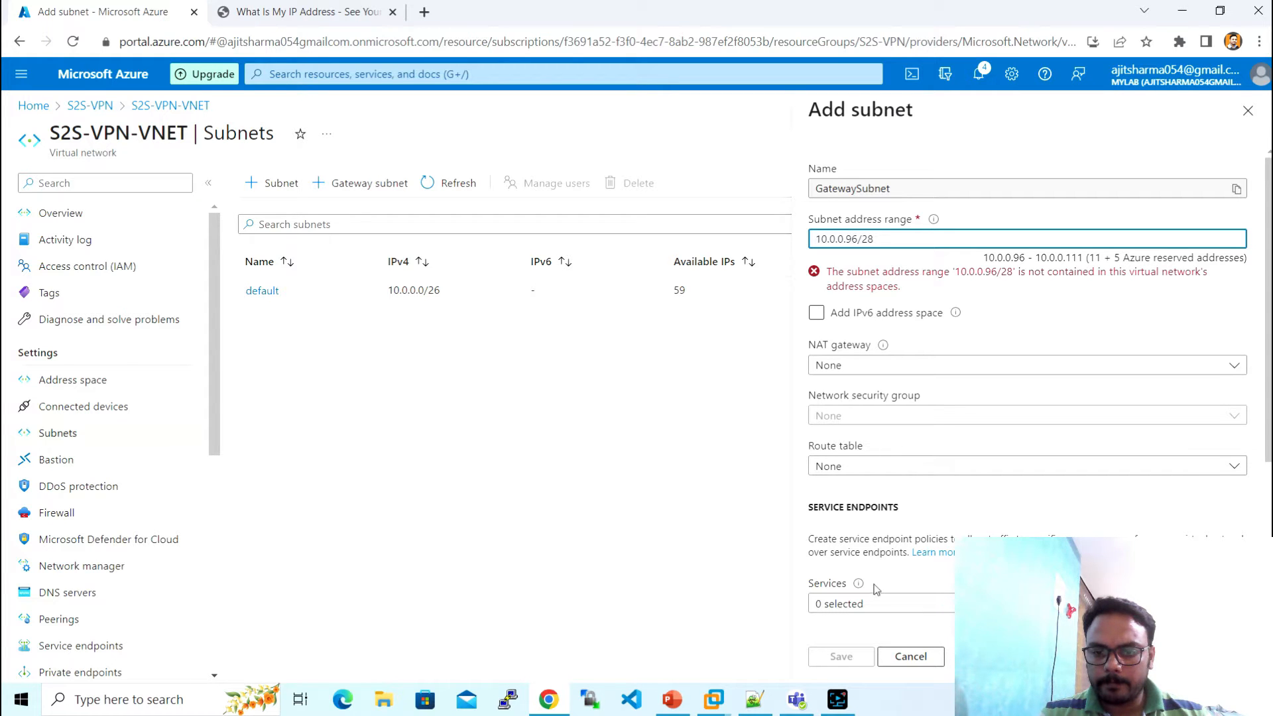
left_click(910, 656)
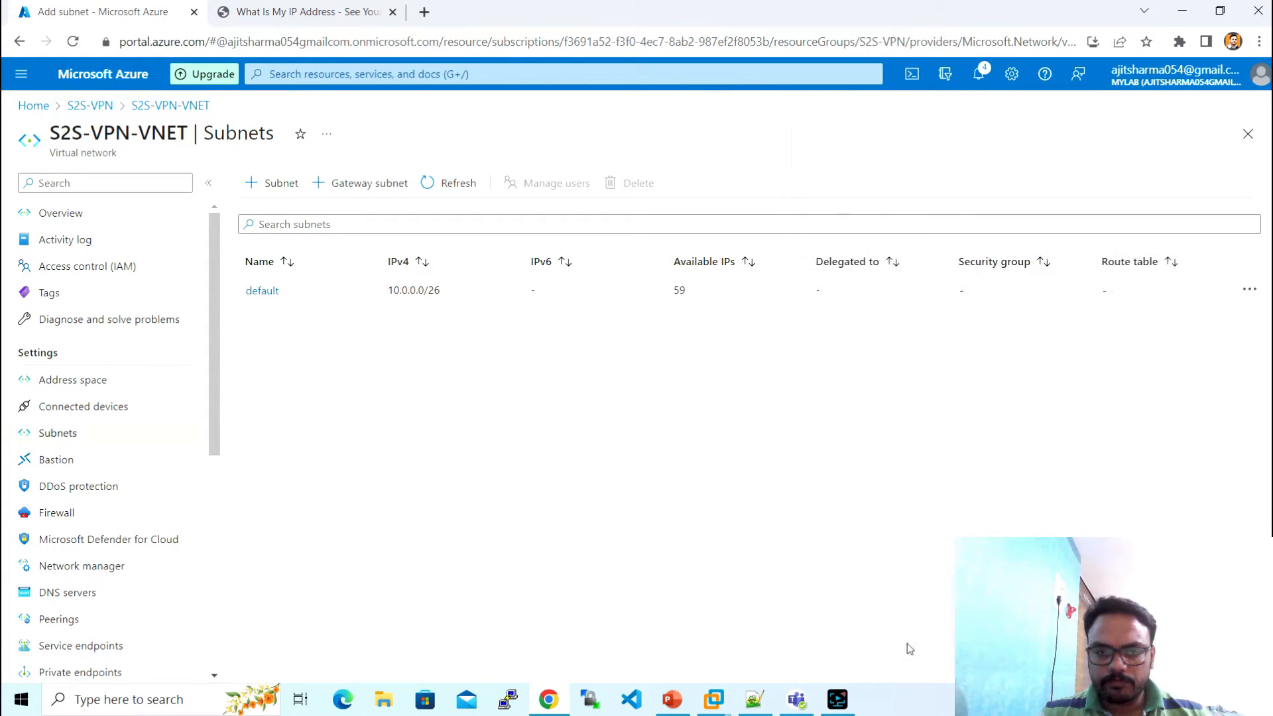
- Enlarge the S2S-VPN-VNET address space from 10.0.0.0/26 to 10.0.0.0/24
left_click(100, 380)
left_click(410, 254)
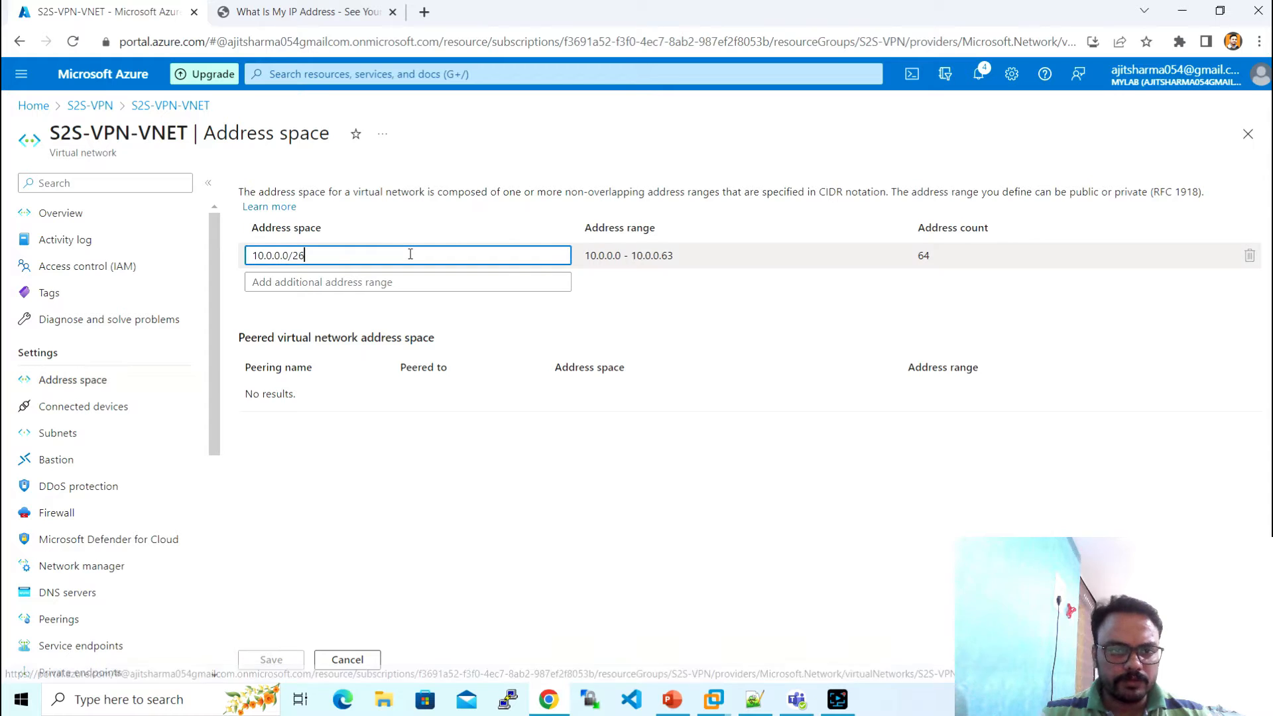
key("BackSpace")
type("4")
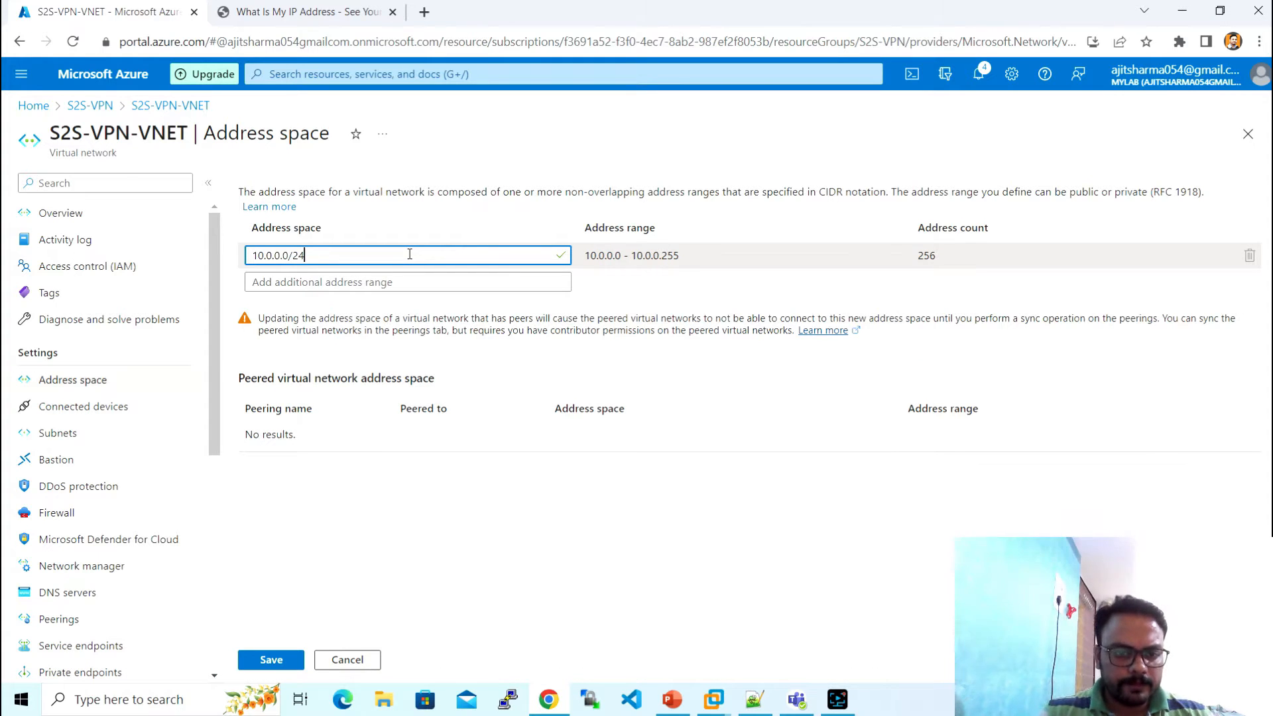
left_click(282, 661)
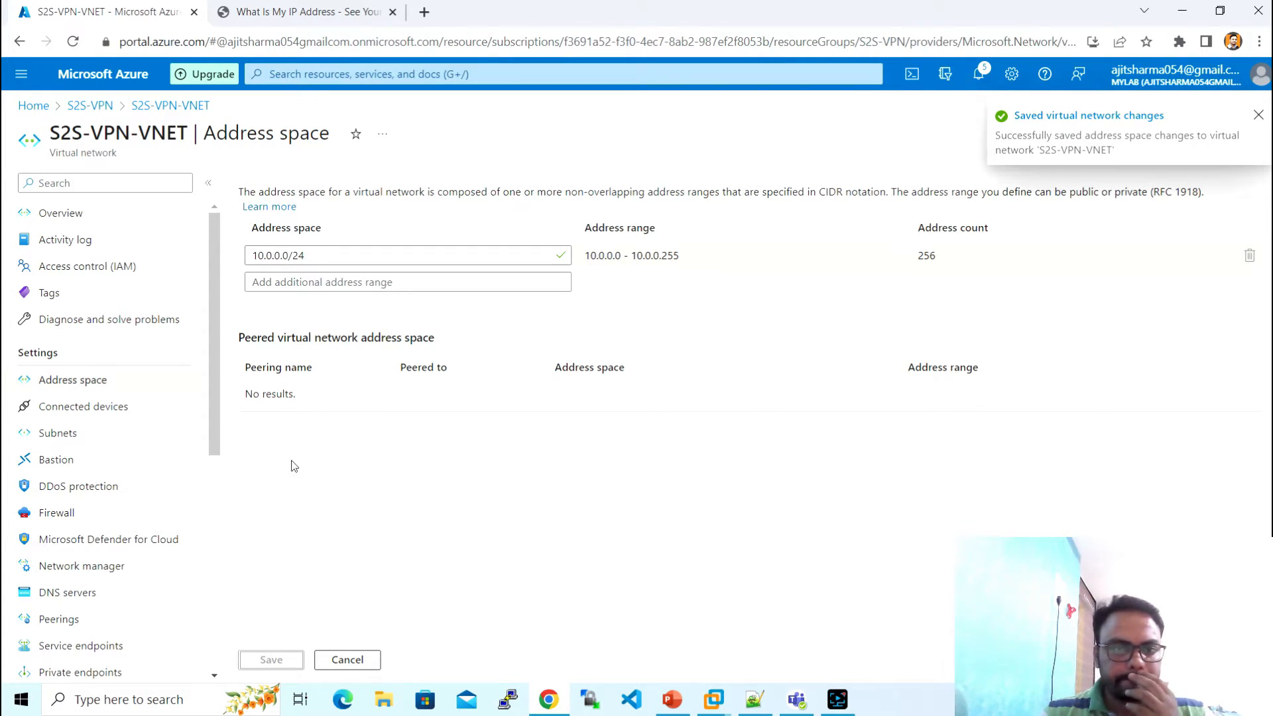
- Add GatewaySubnet with range 10.0.0.96/28 and refresh the subnet list
left_click(94, 436)
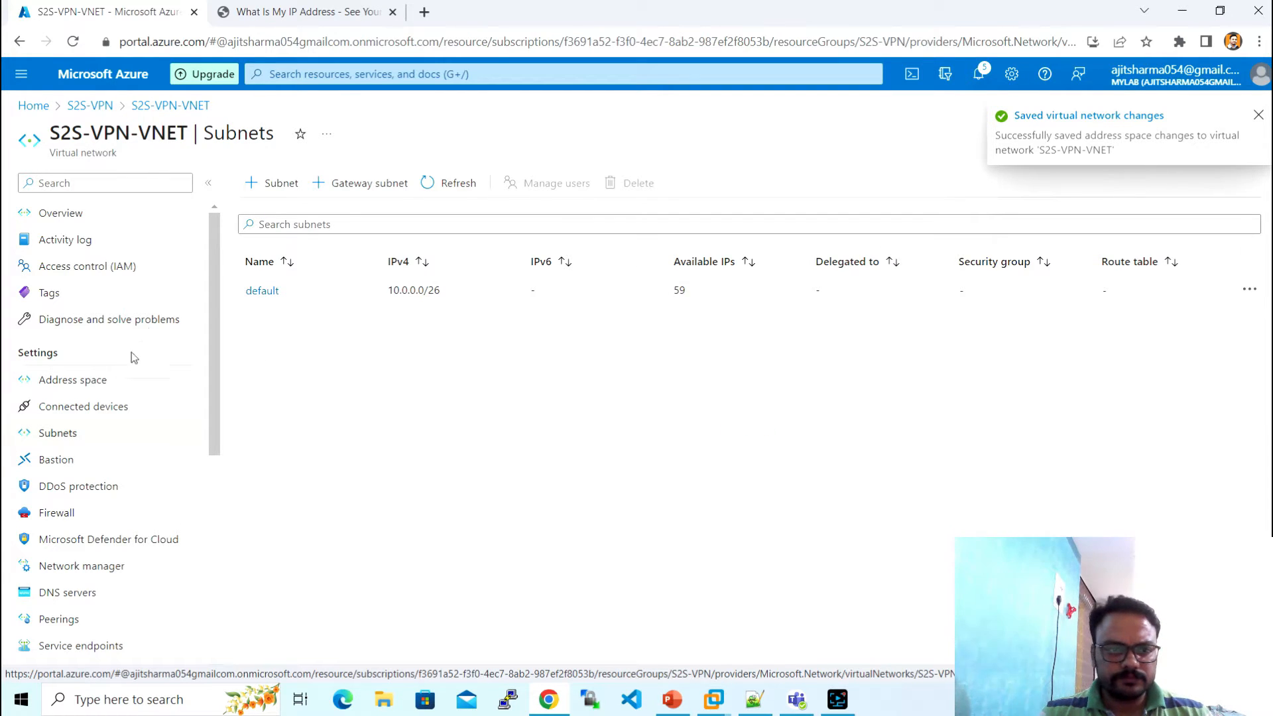
left_click(351, 183)
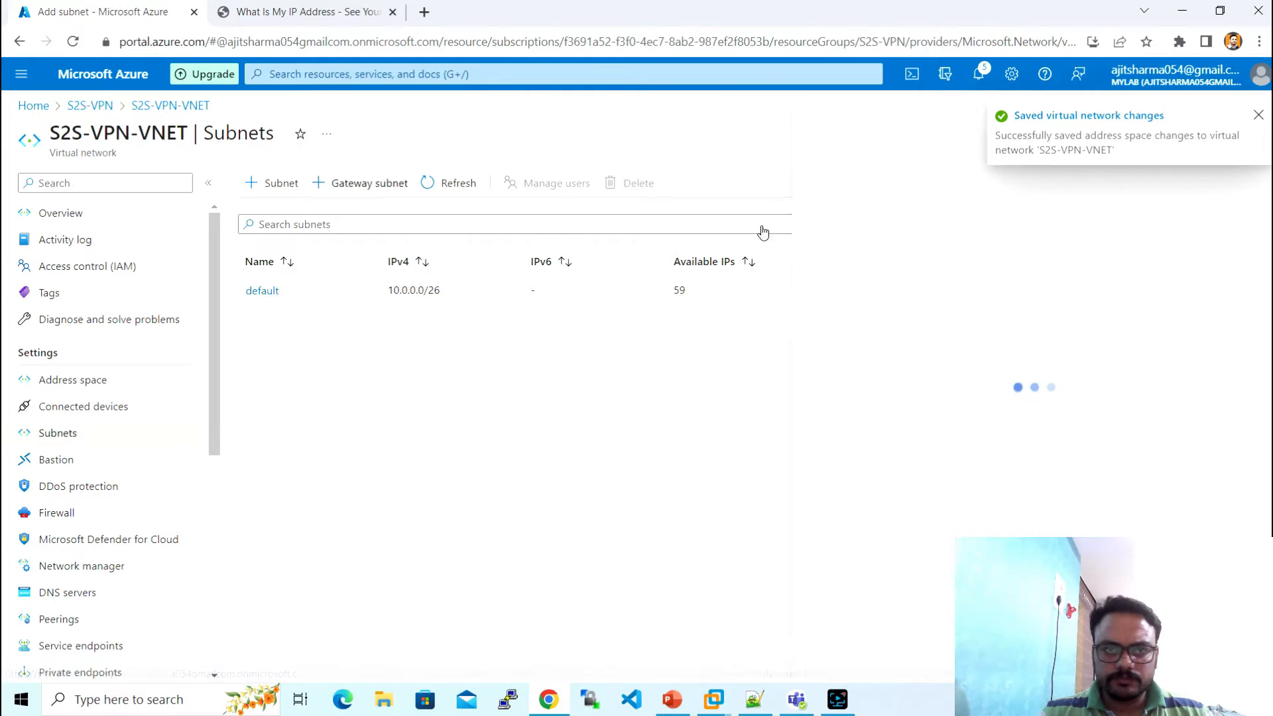
left_click(930, 237)
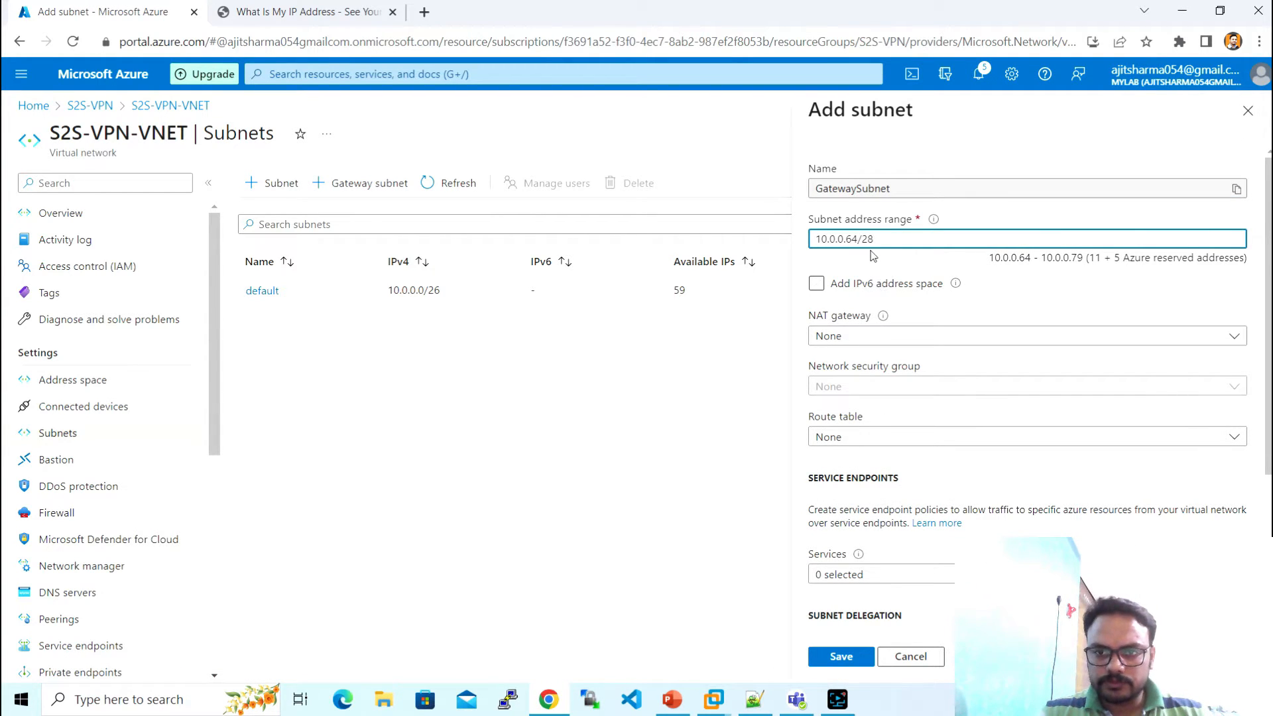
key("BackSpace")
key("BackSpace")
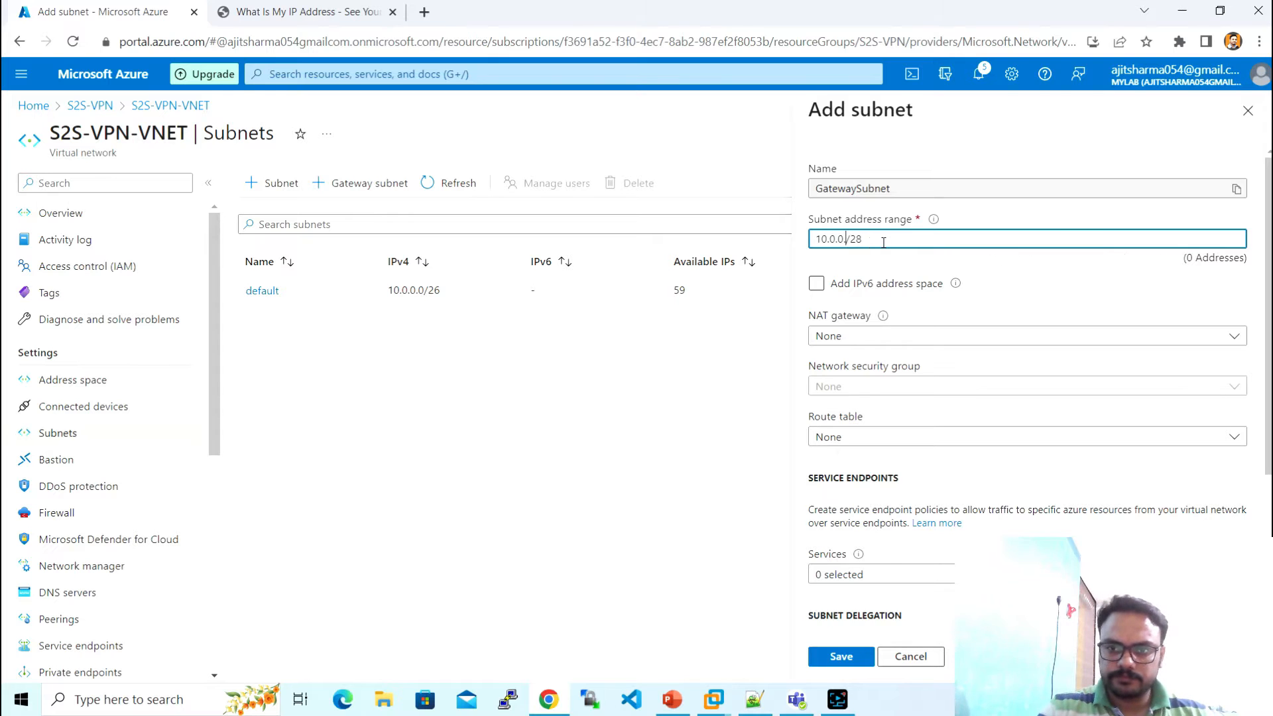
type("96")
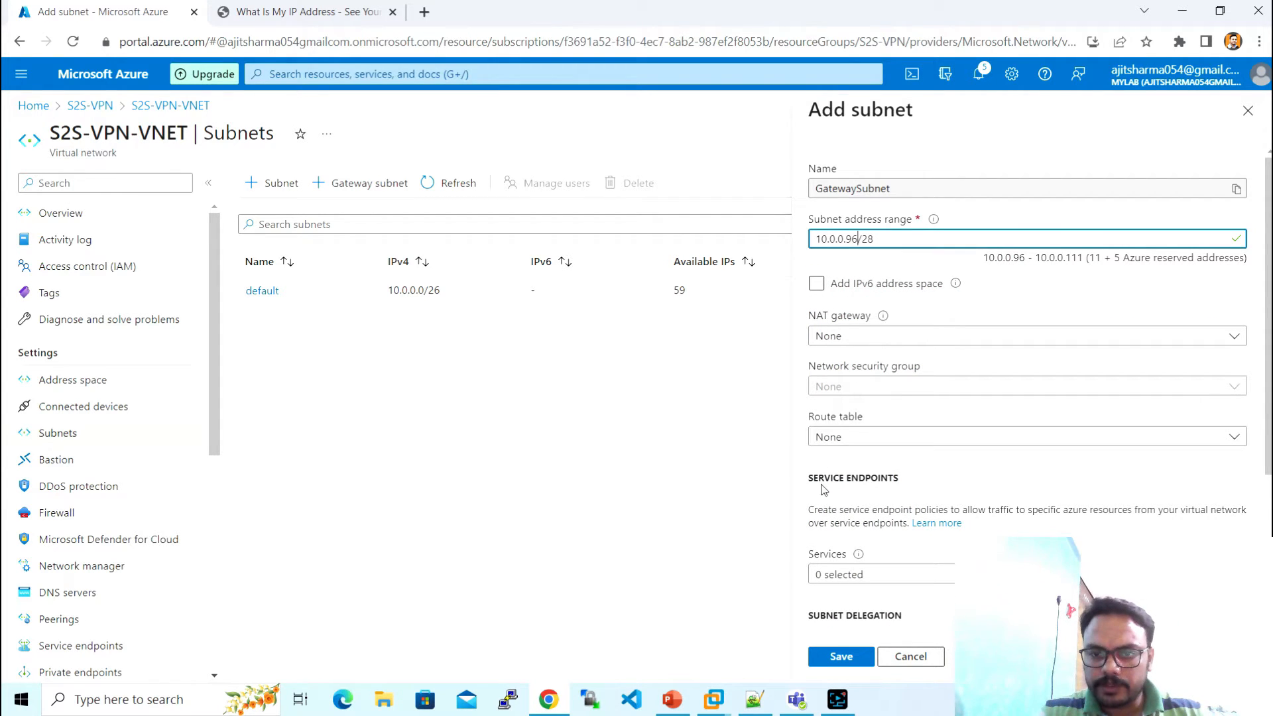
left_click(841, 656)
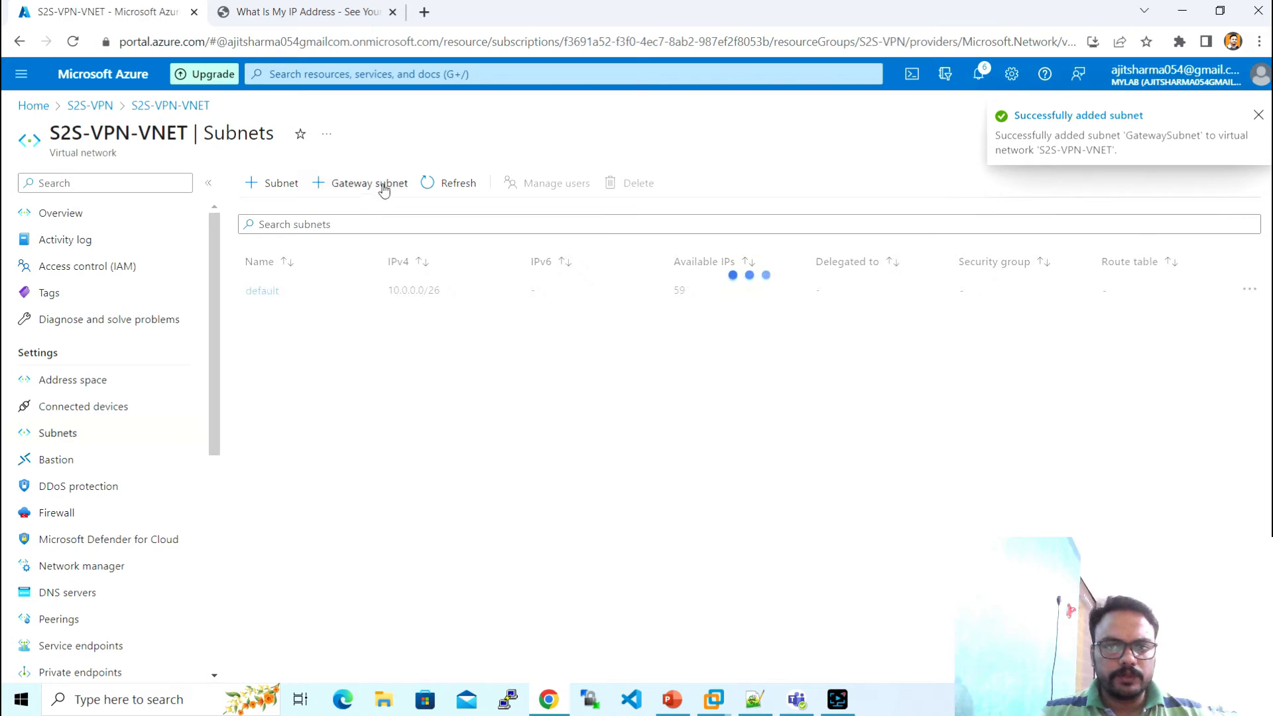
left_click(464, 187)
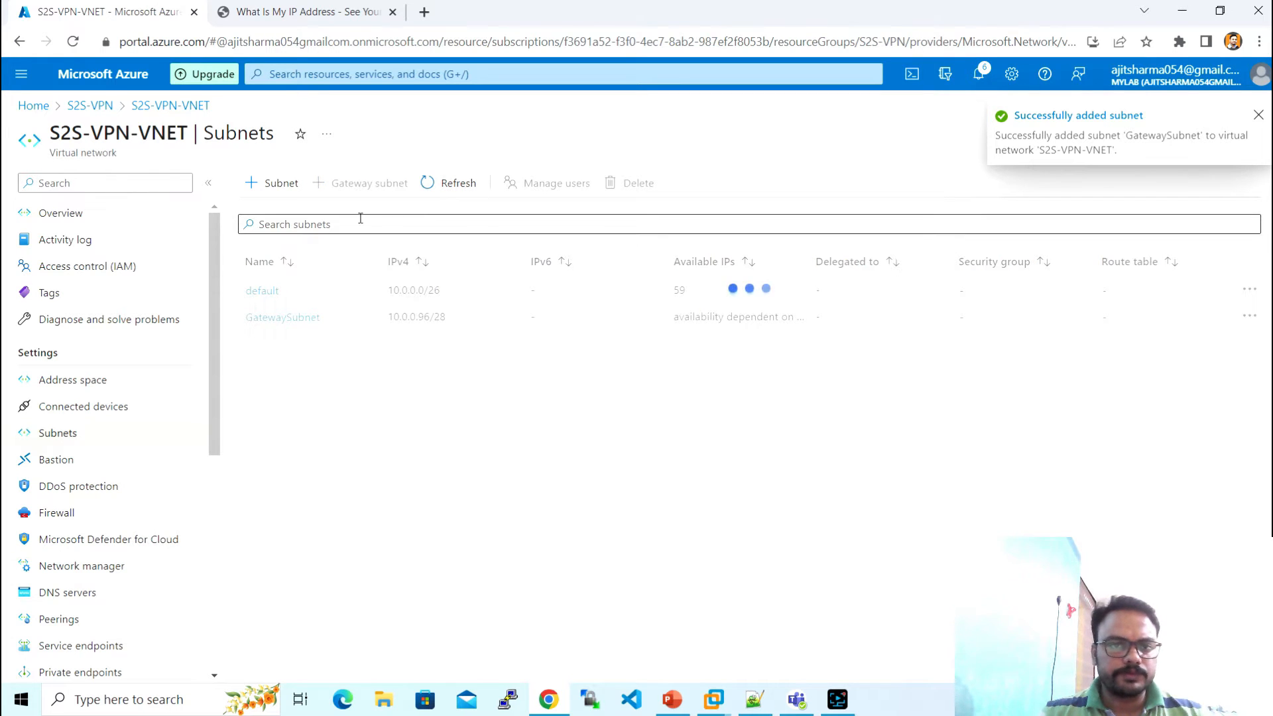
left_click(1258, 116)
- Check the notifications and refresh the S2S-VPN resource group so S2S-VPN-LNG appears
left_click(755, 703)
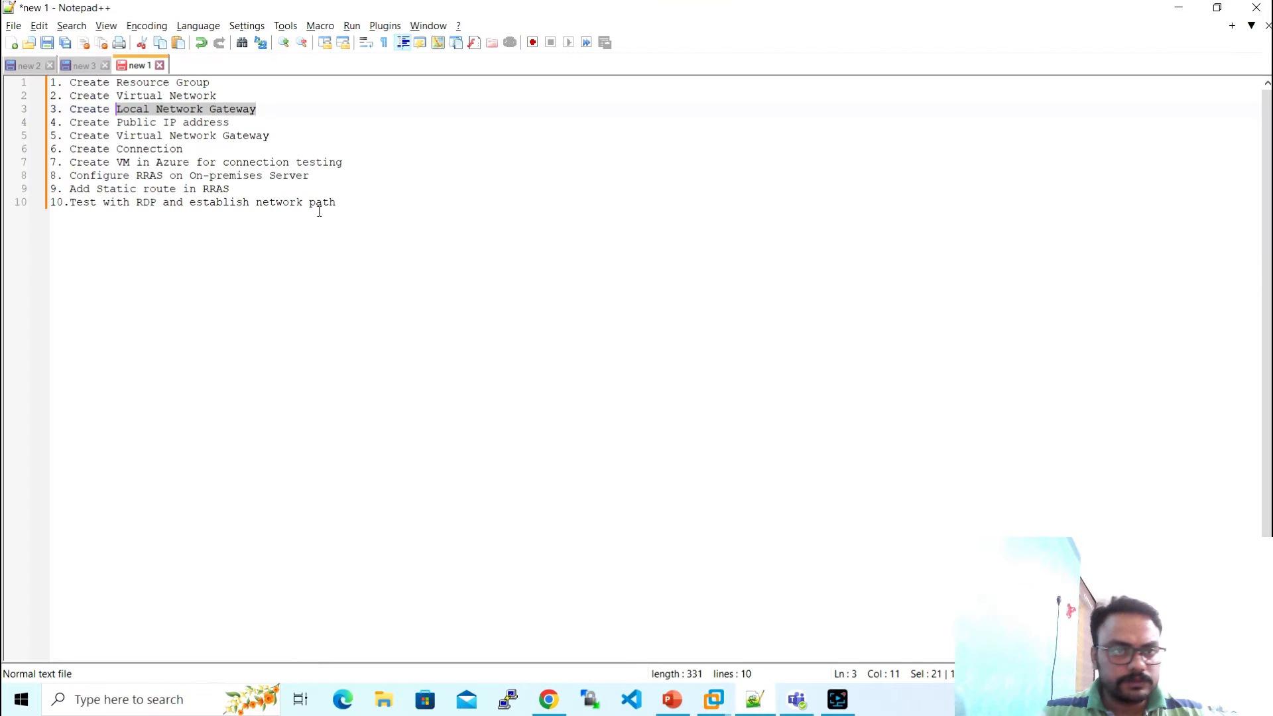
key("alt+Tab")
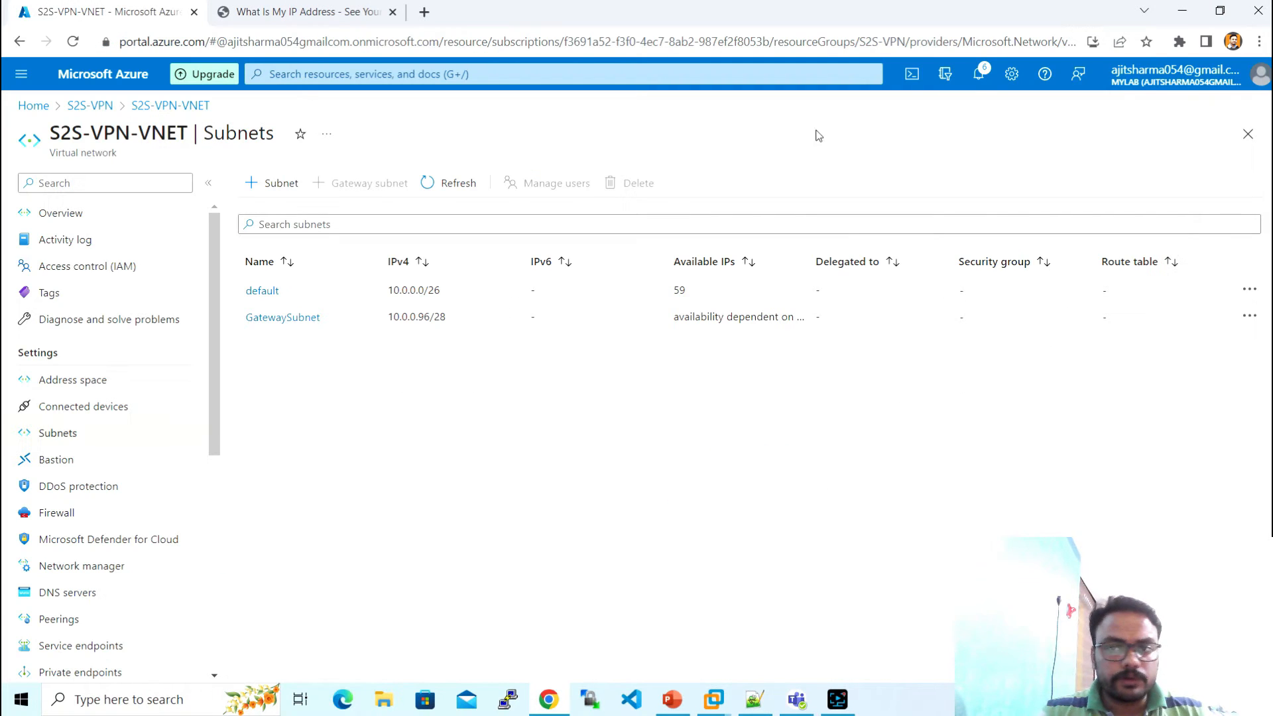
left_click(977, 75)
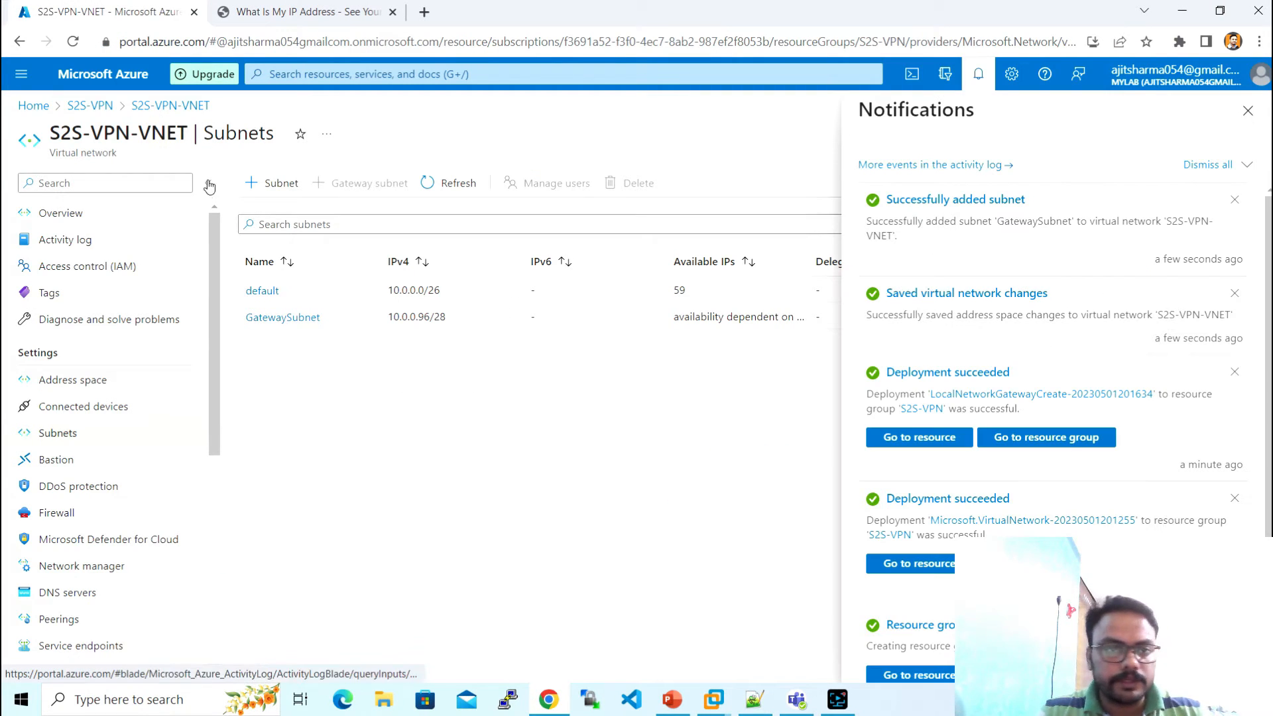
left_click(90, 105)
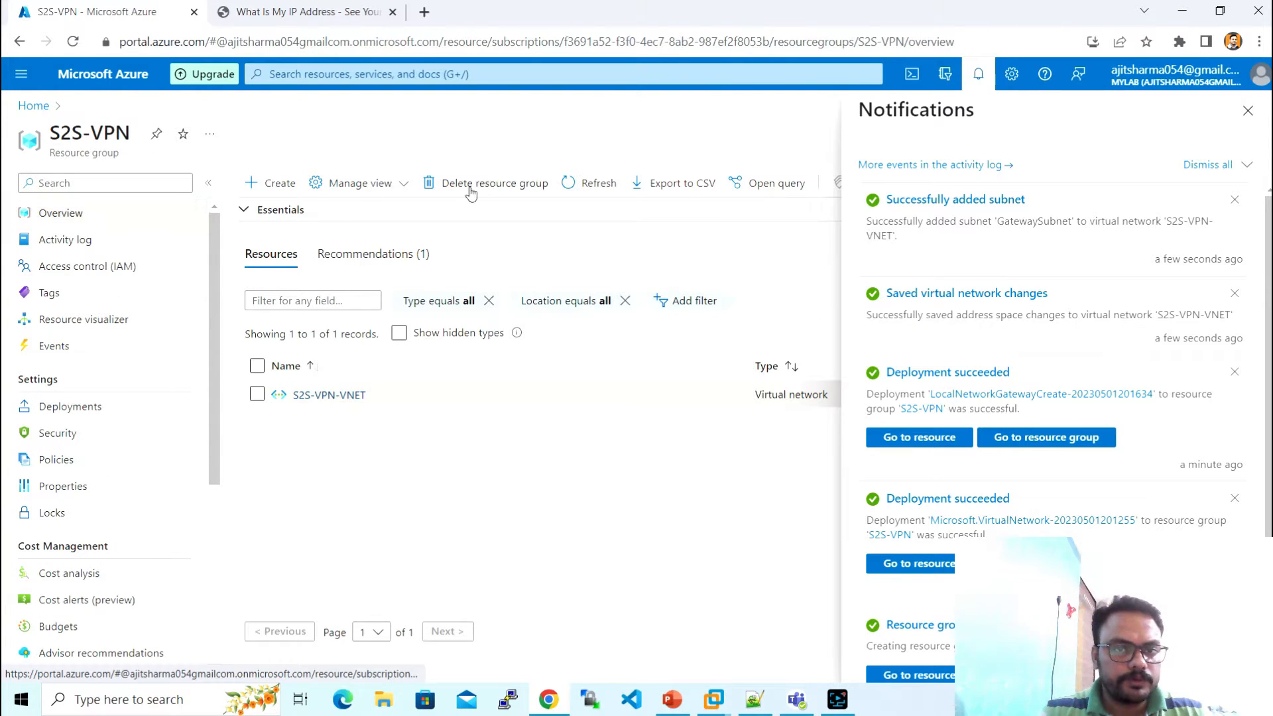
left_click(1248, 110)
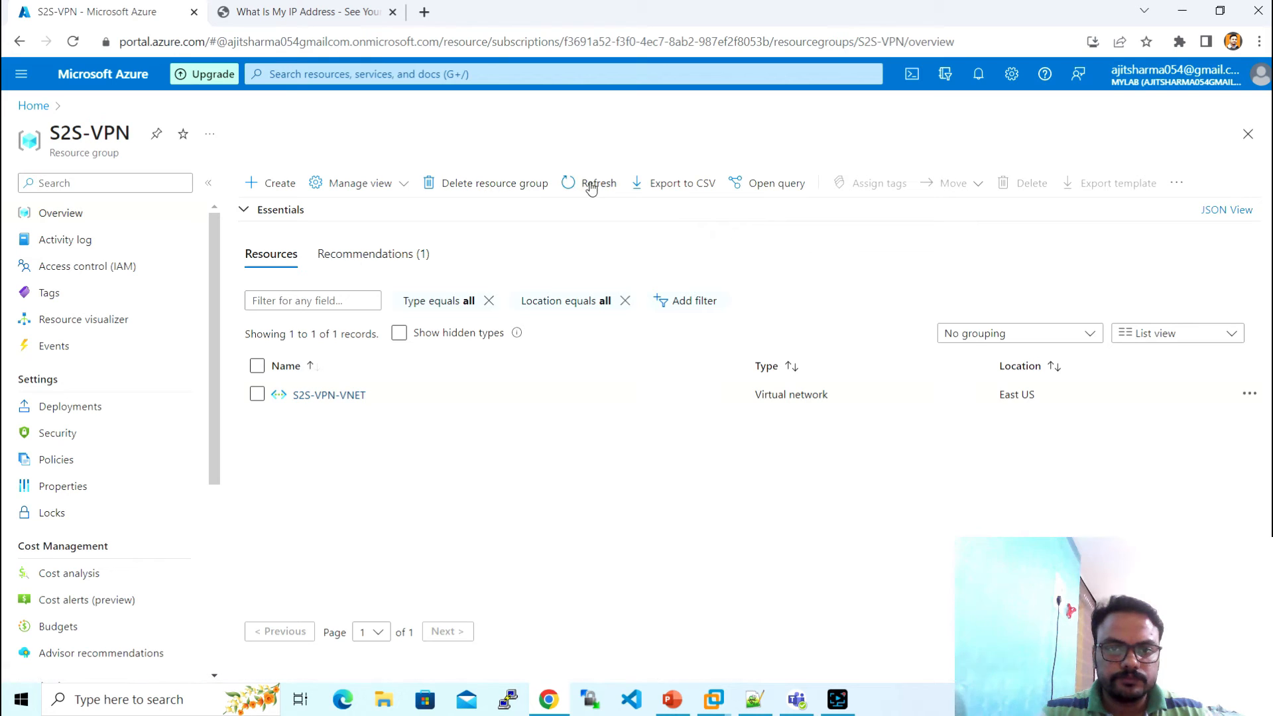
left_click(591, 184)
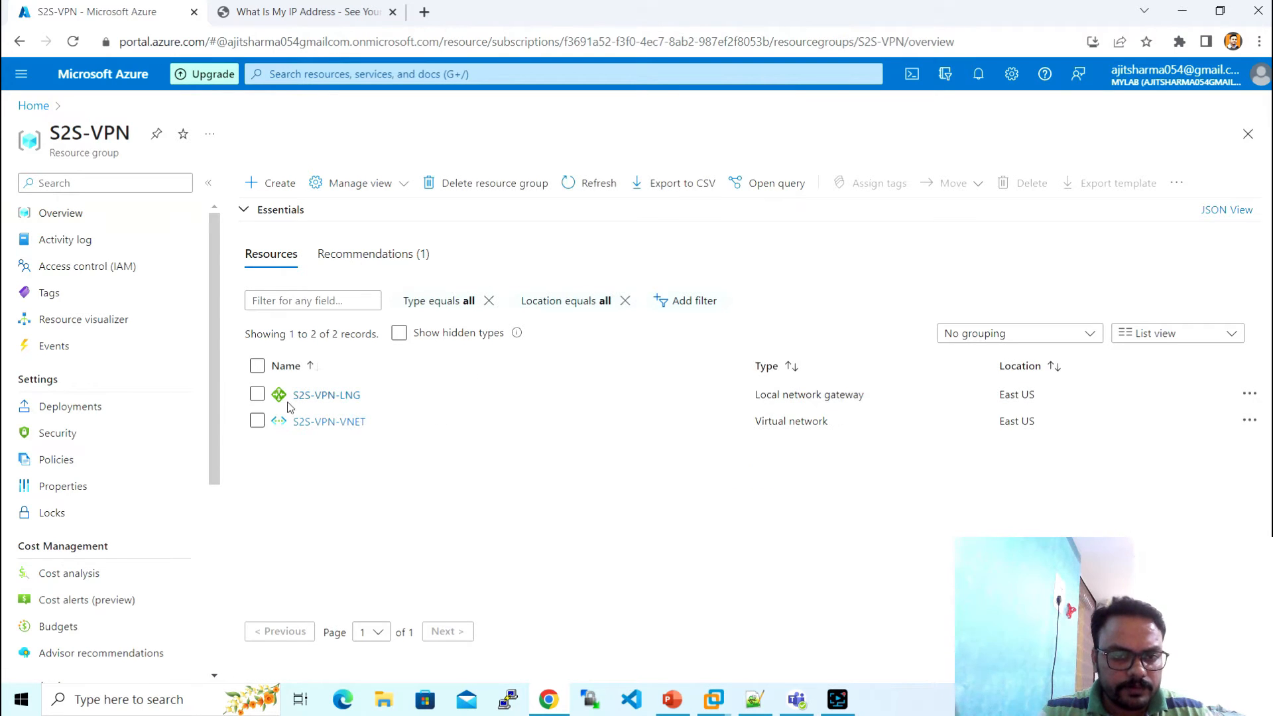
- Highlight 'Create Virtual Network Gateway' in the Notepad++ checklist and return to the portal
key("alt+Tab")
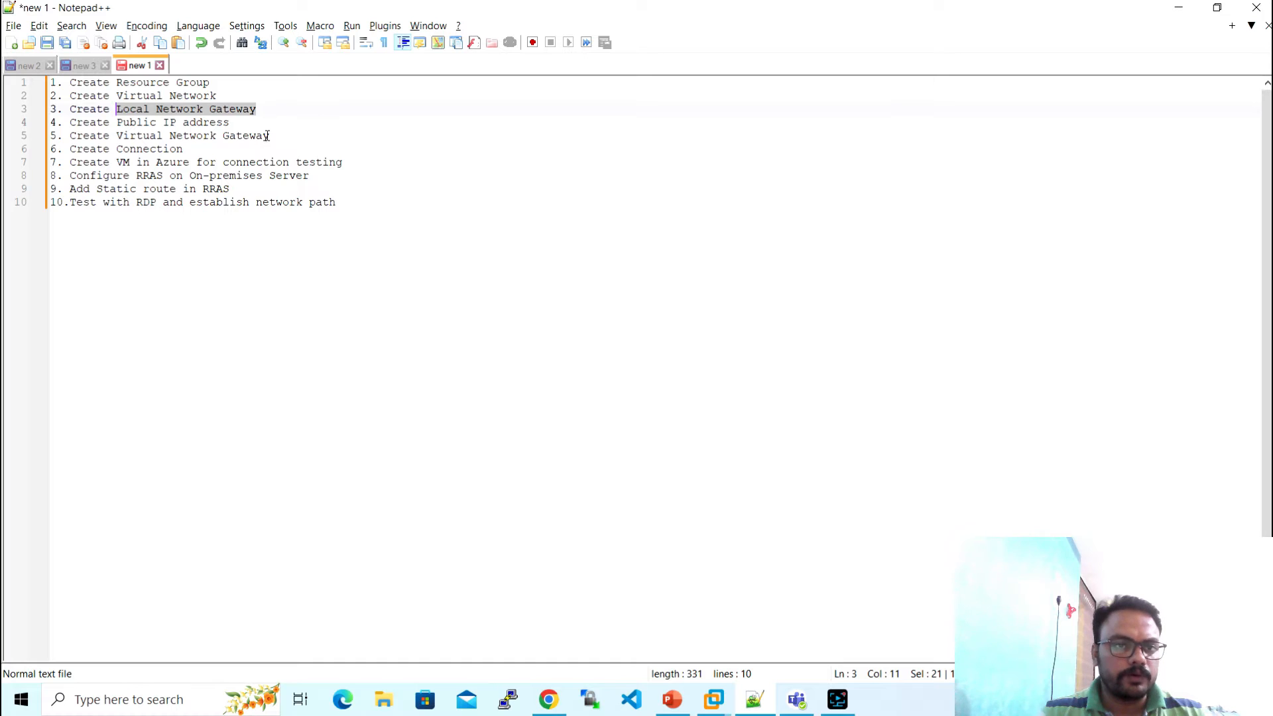
left_click_drag(268, 135, 70, 135)
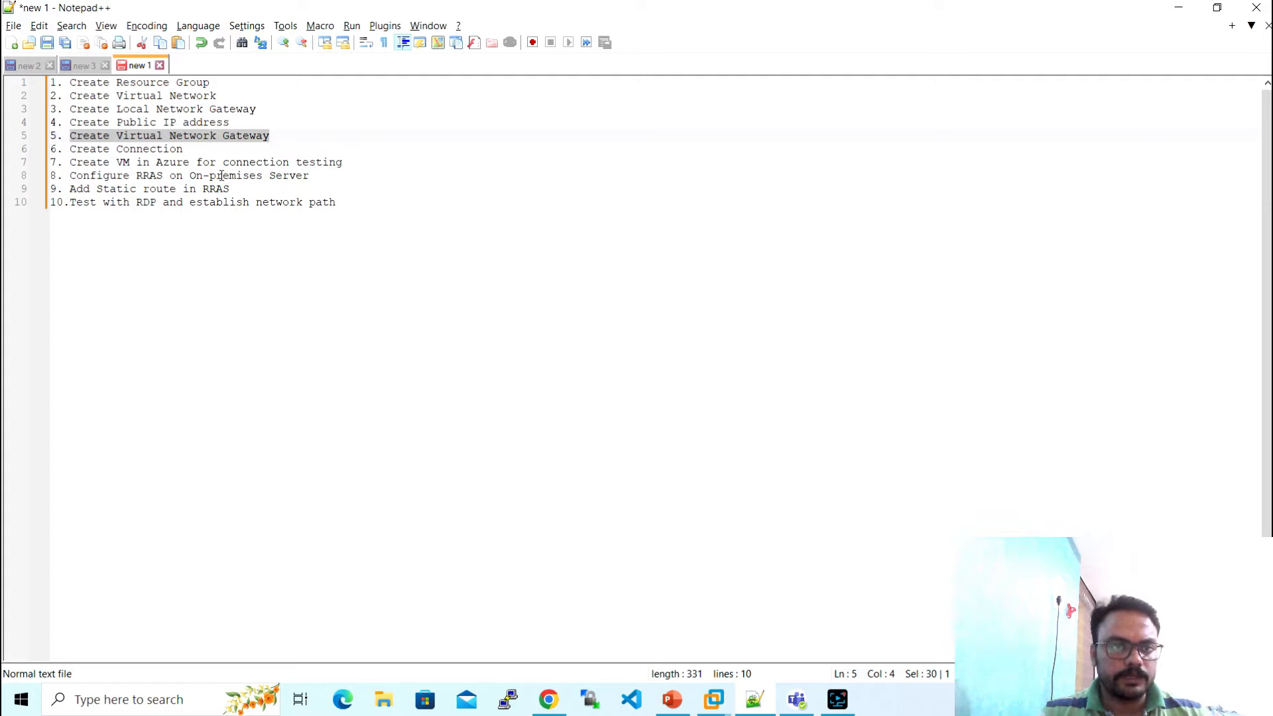
key("alt+Tab")
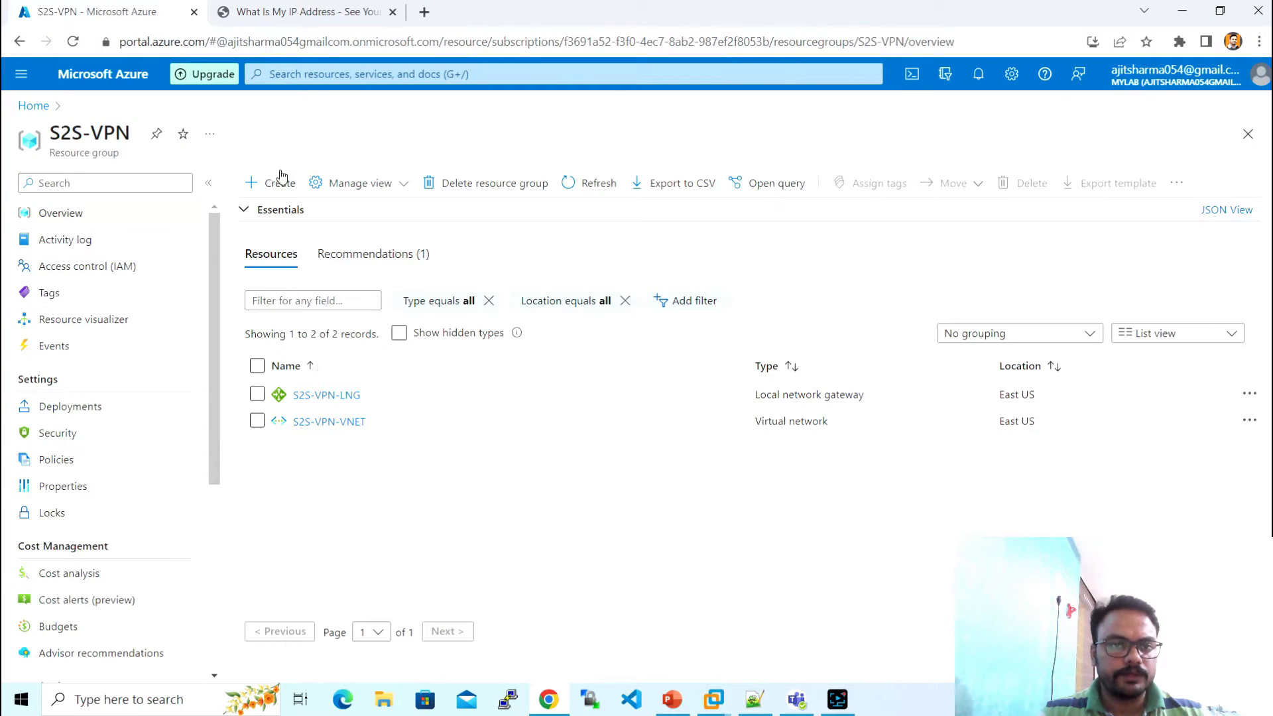
- Find 'virtual network gateway' in the Marketplace and start creating one
left_click(277, 192)
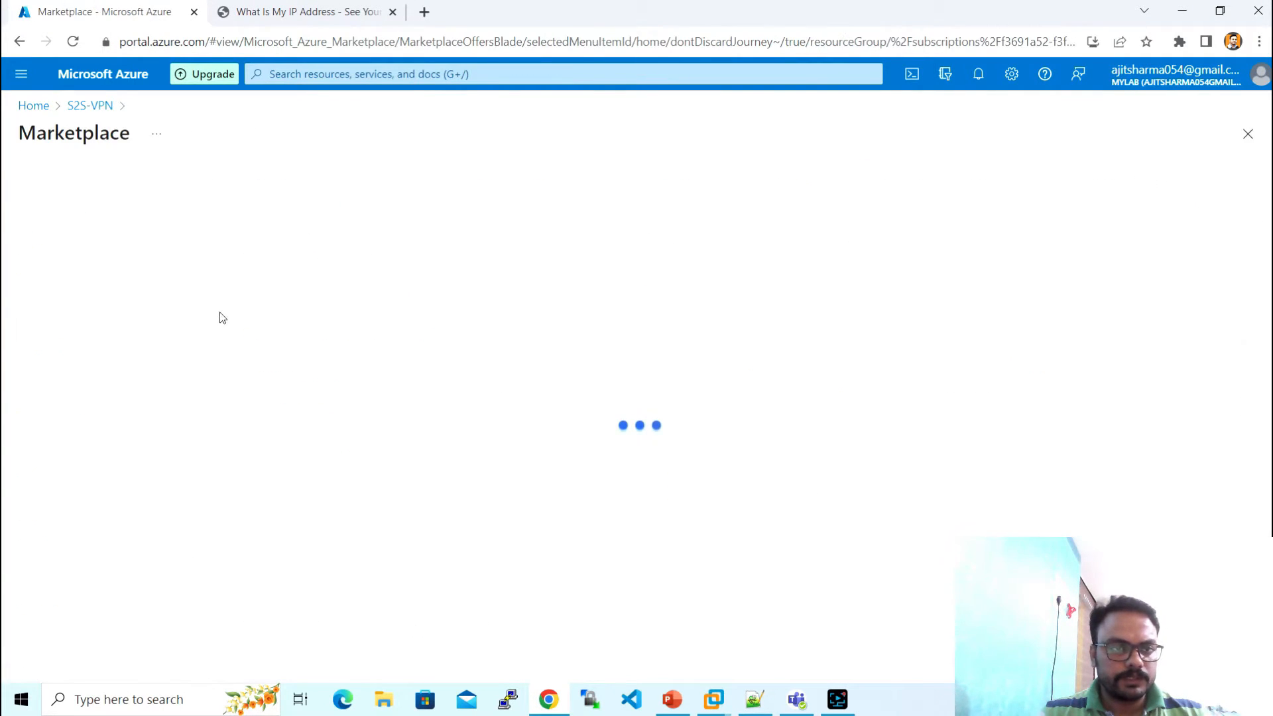
left_click(273, 199)
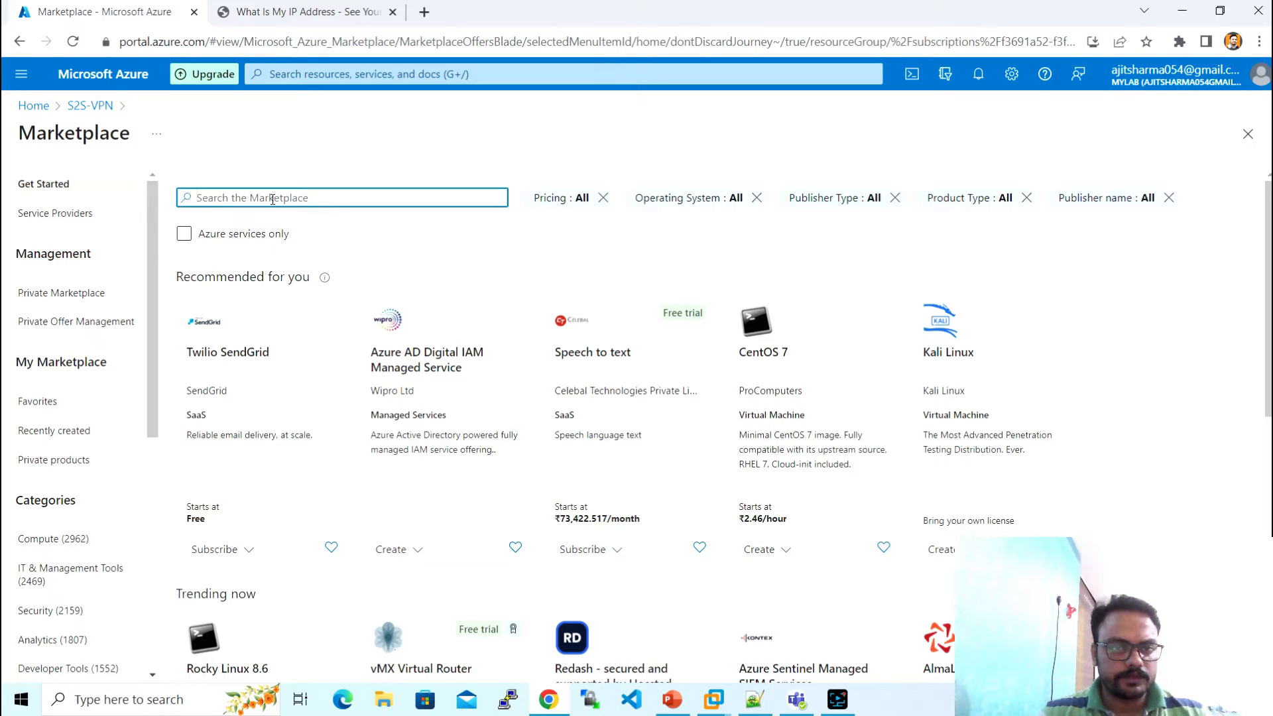
type("virtual netwo")
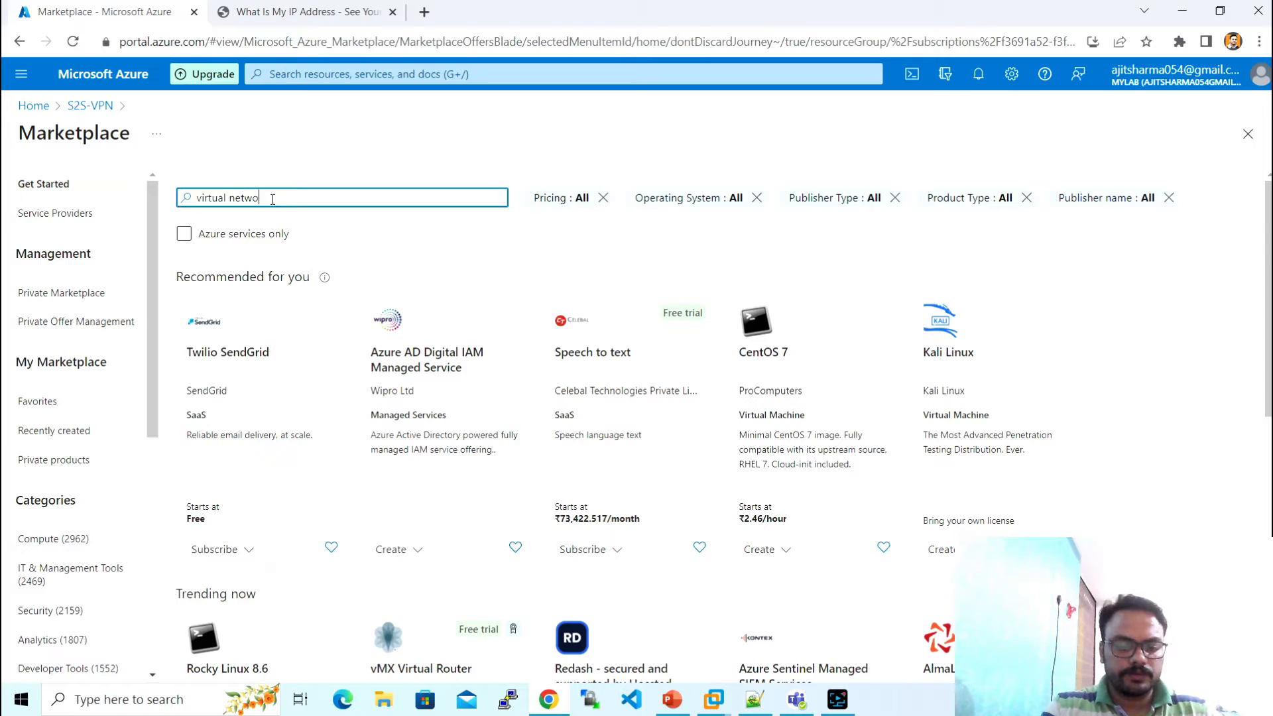
type("rk gate")
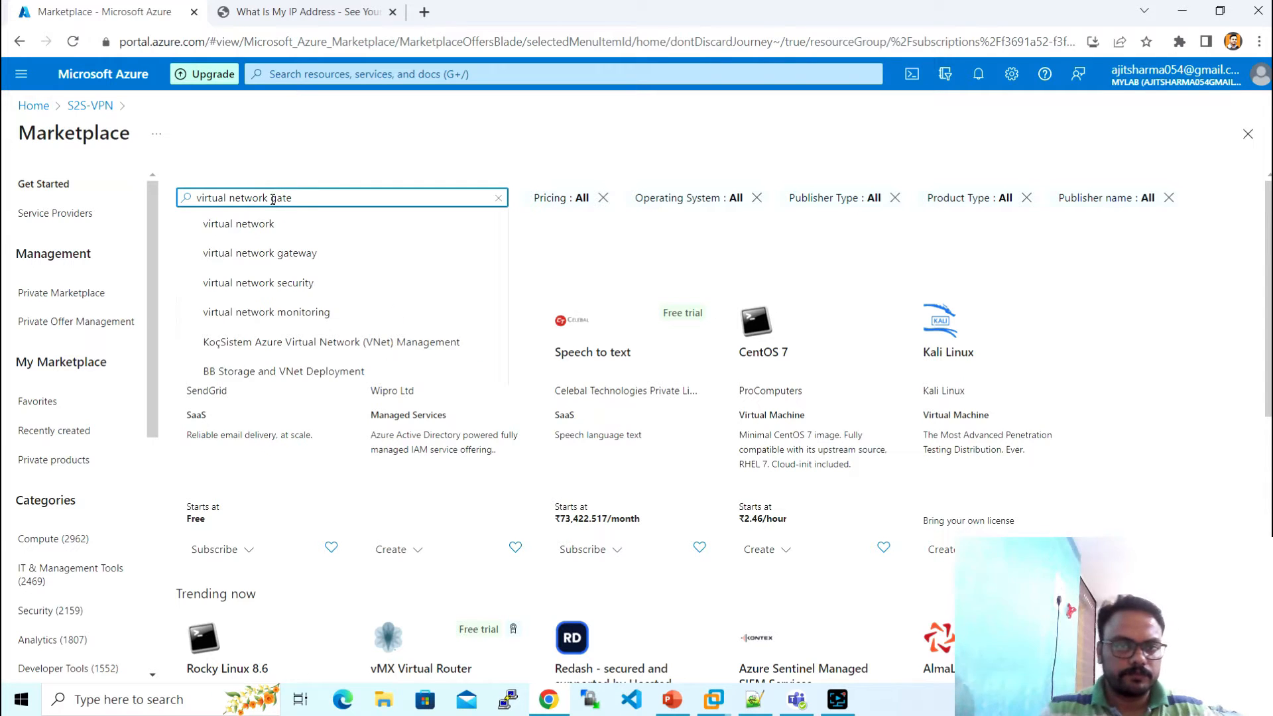
type("way")
left_click(280, 236)
left_click(280, 237)
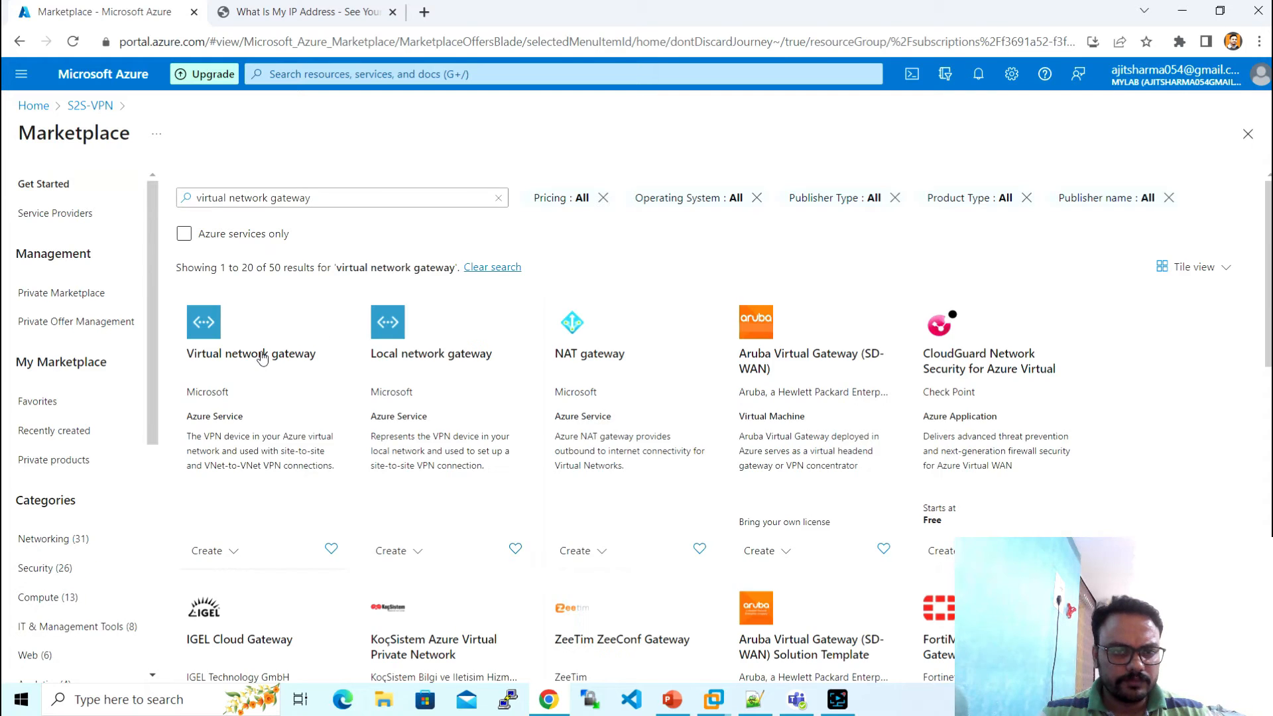
left_click(261, 356)
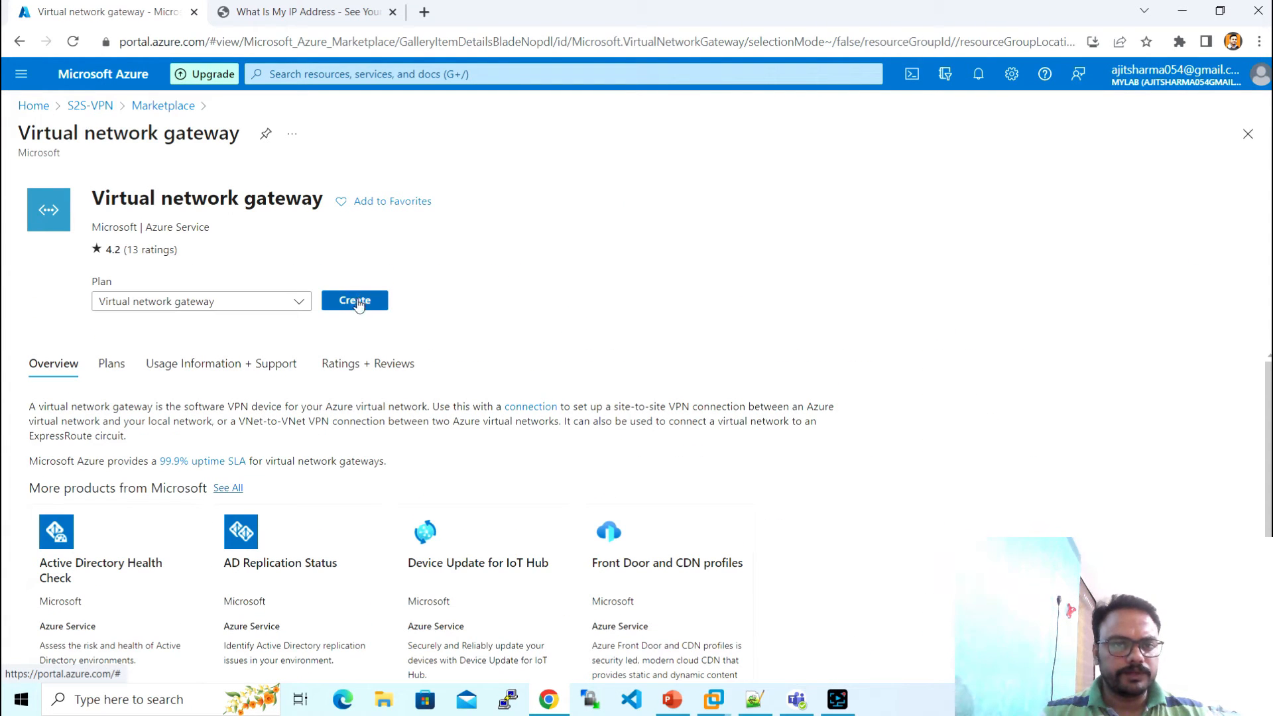
left_click(358, 302)
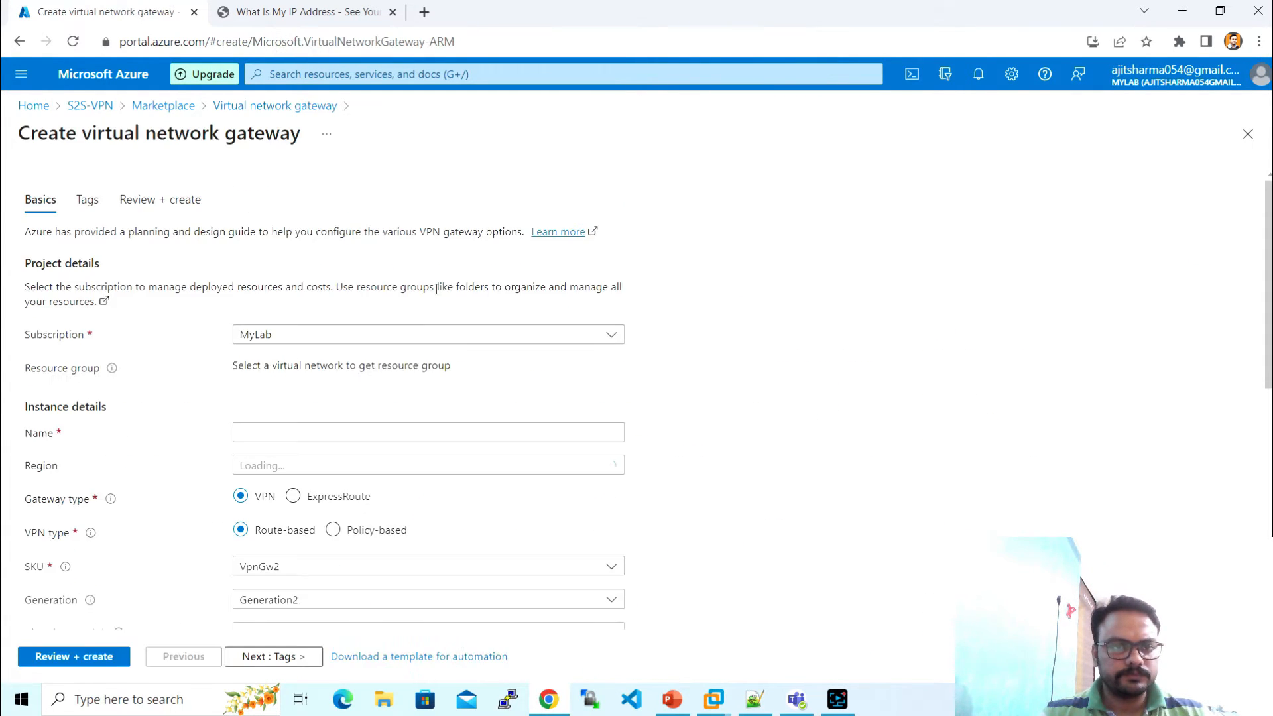
- Name the gateway S2S-VPN-VNG, choose SKU VpnGw1 and attach it to S2S-VPN-VNET
scroll(411, 348, "down", 3)
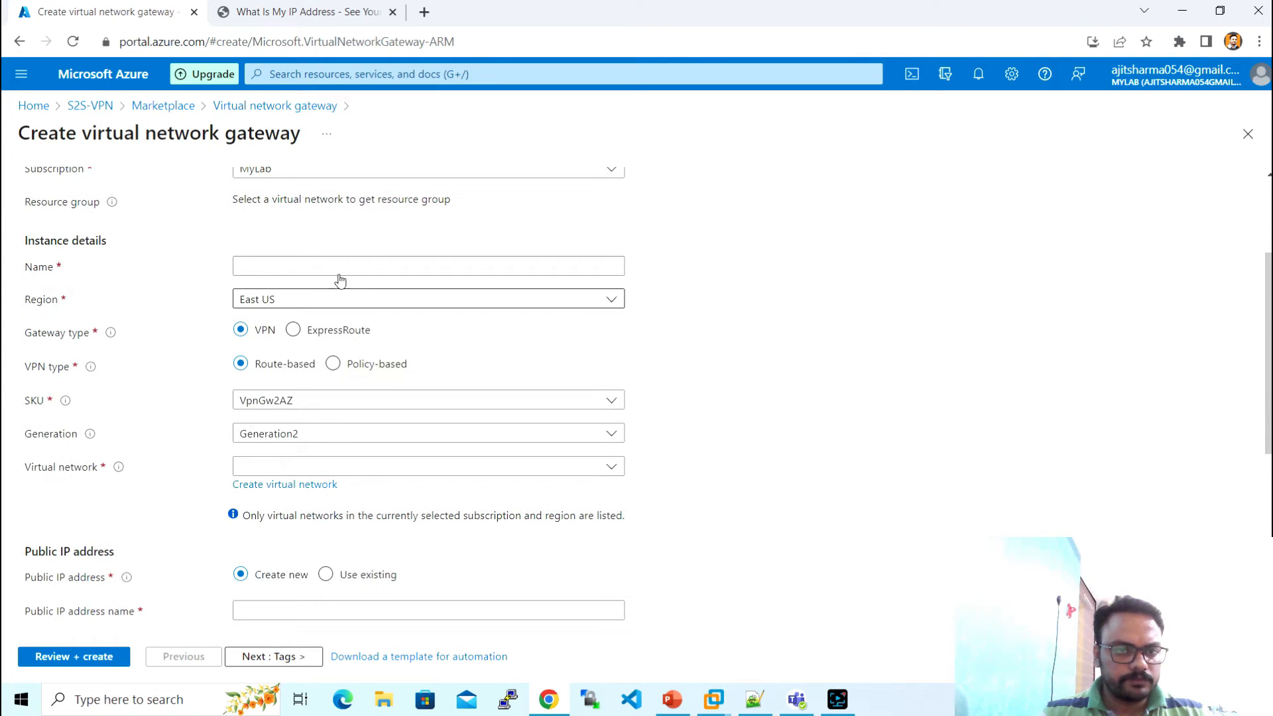
left_click(338, 268)
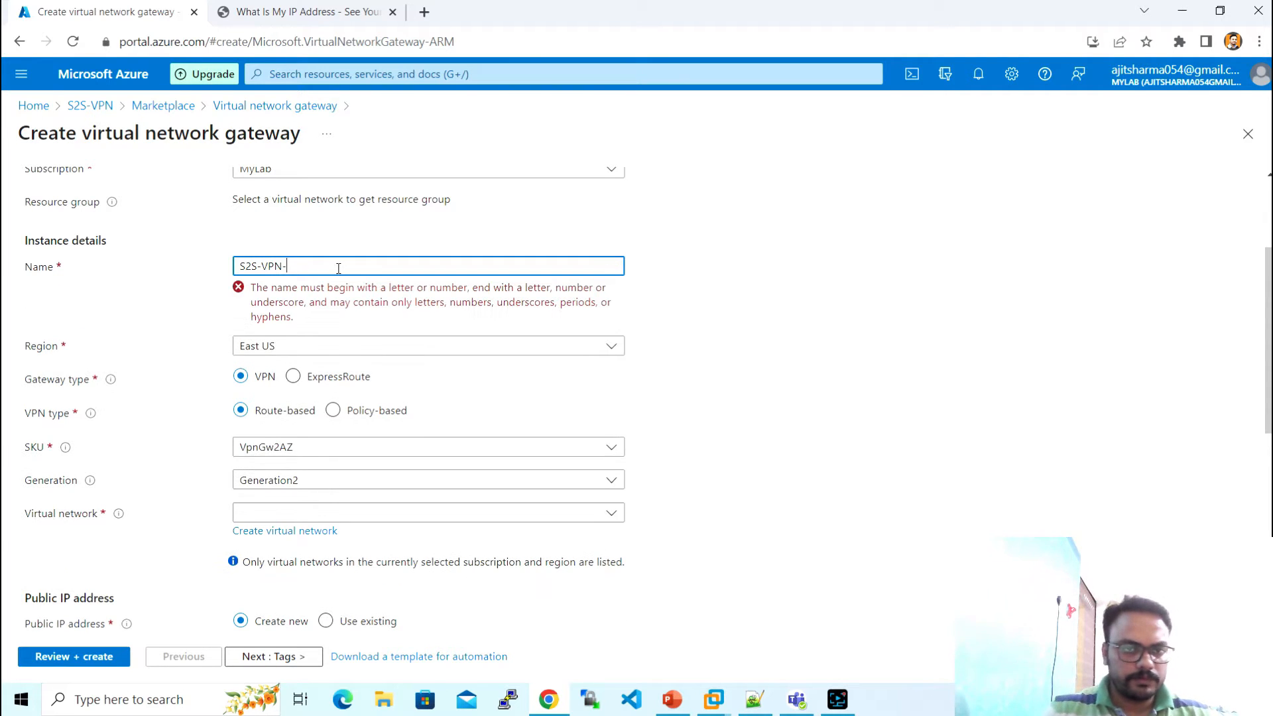
type("S2S-VPN-V")
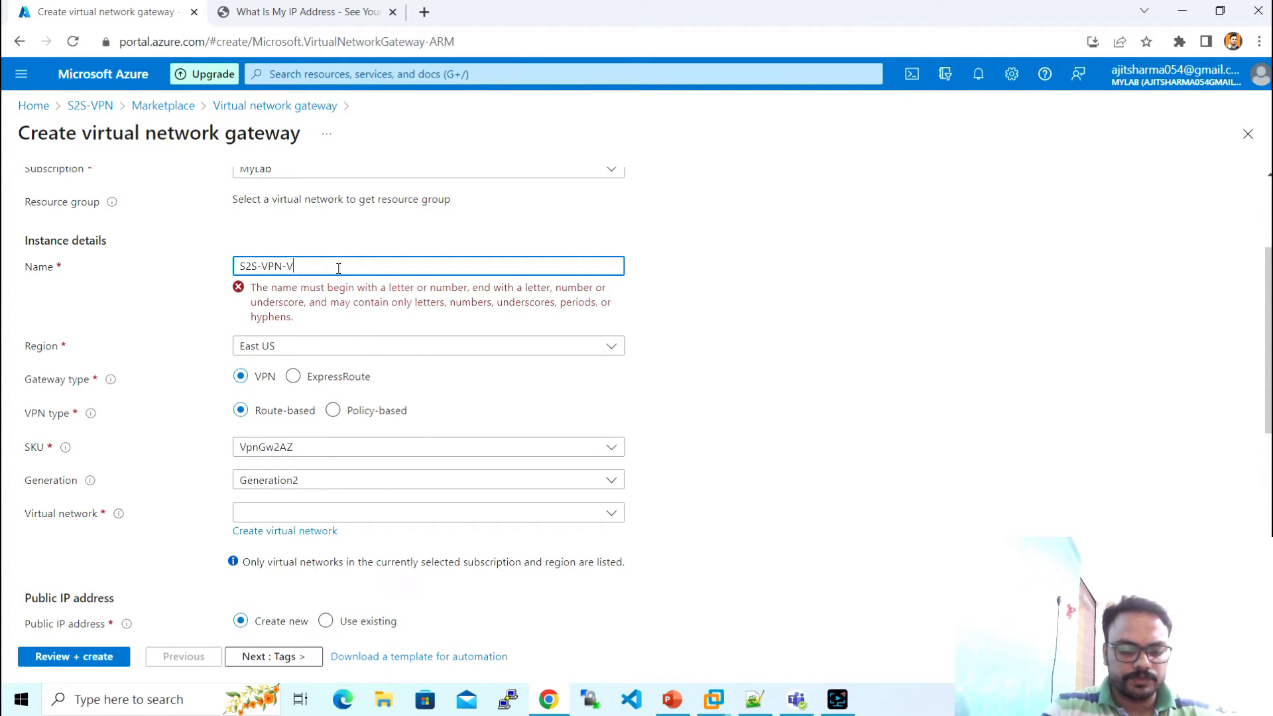
type("NG")
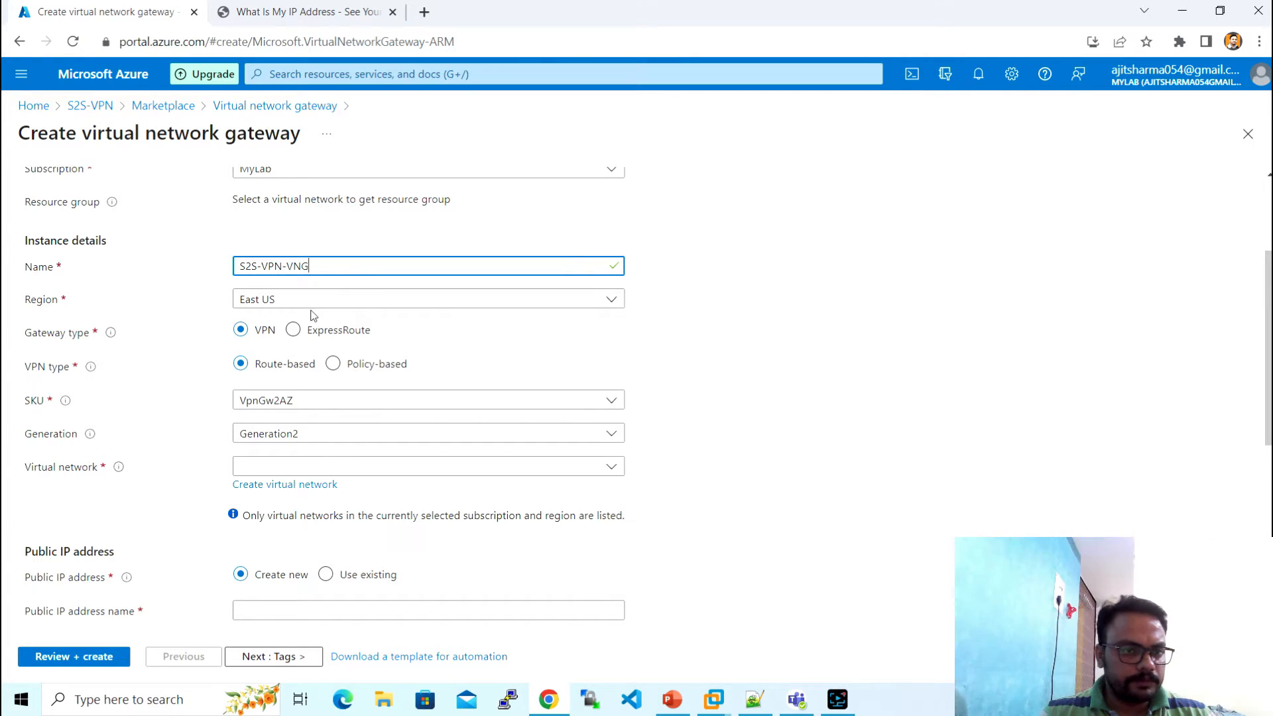
scroll(462, 324, "down", 1)
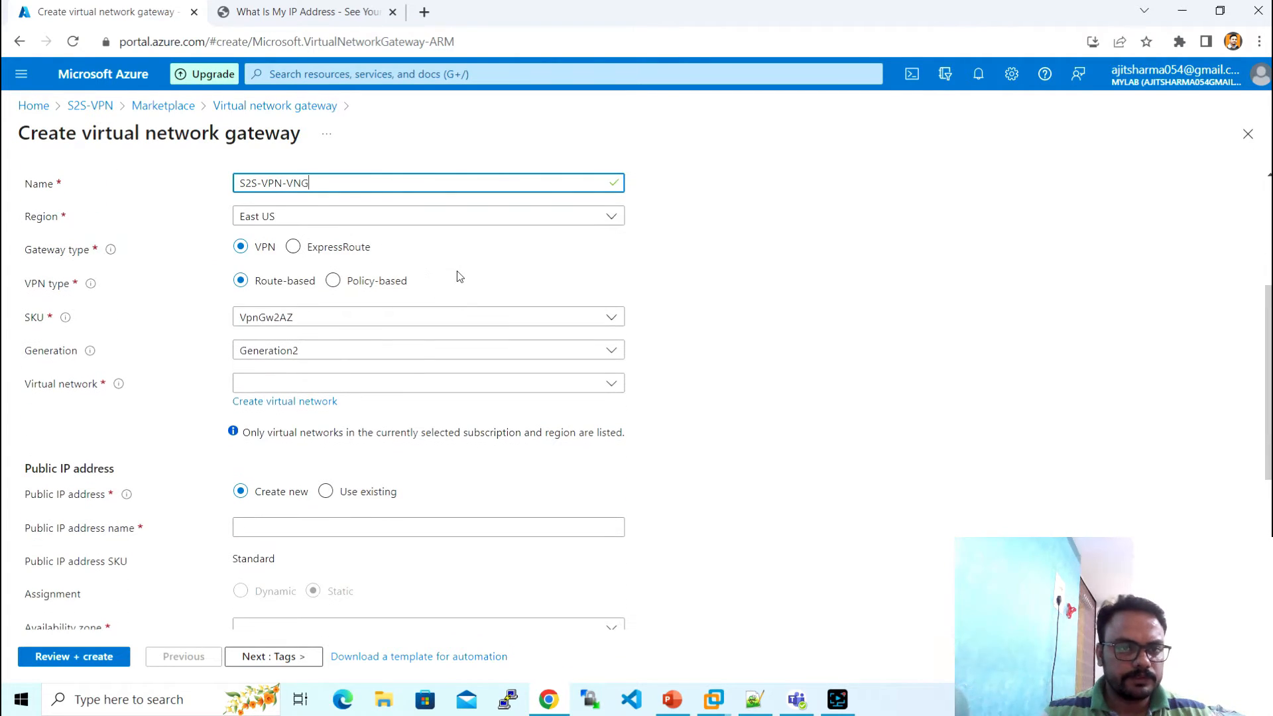
left_click(384, 385)
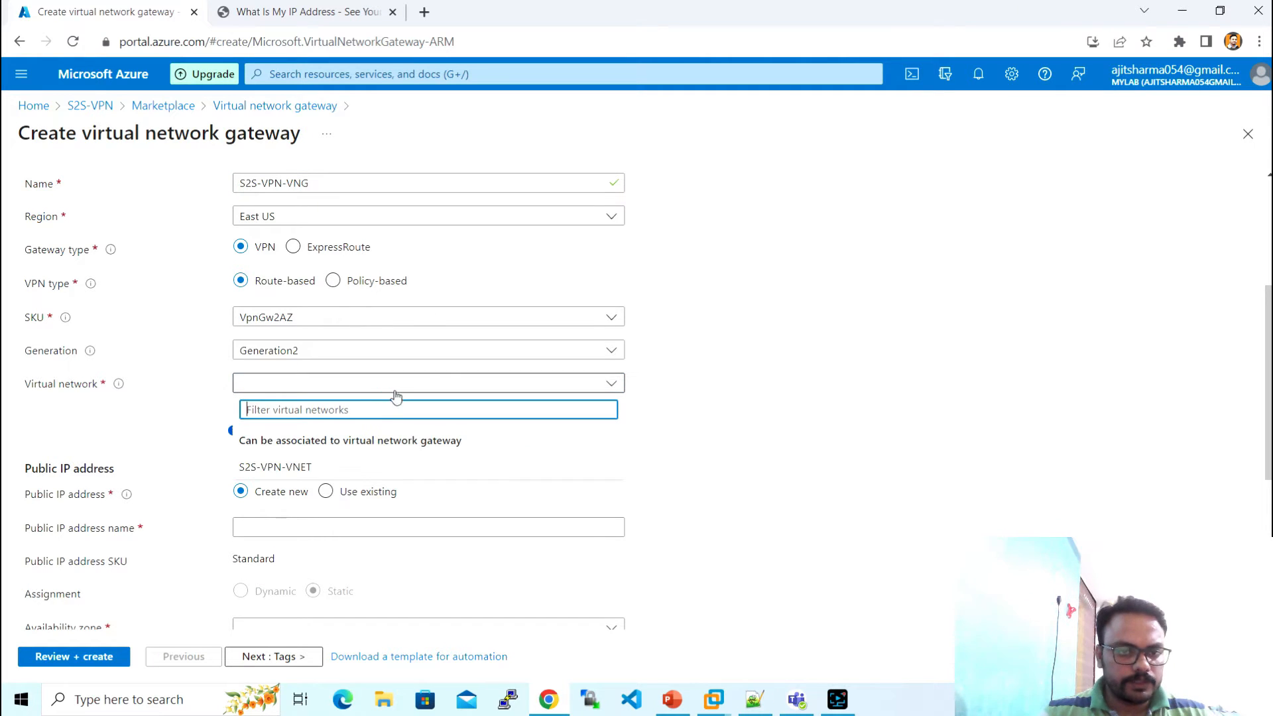
left_click(653, 395)
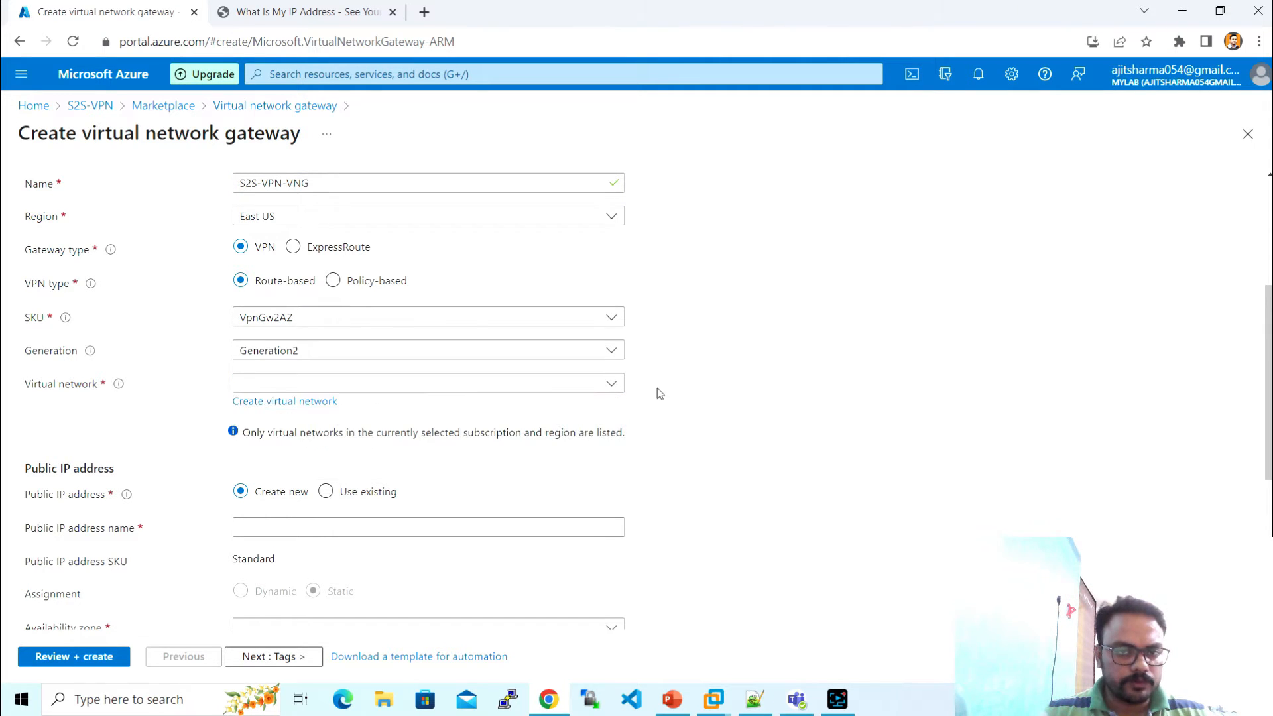
left_click(470, 319)
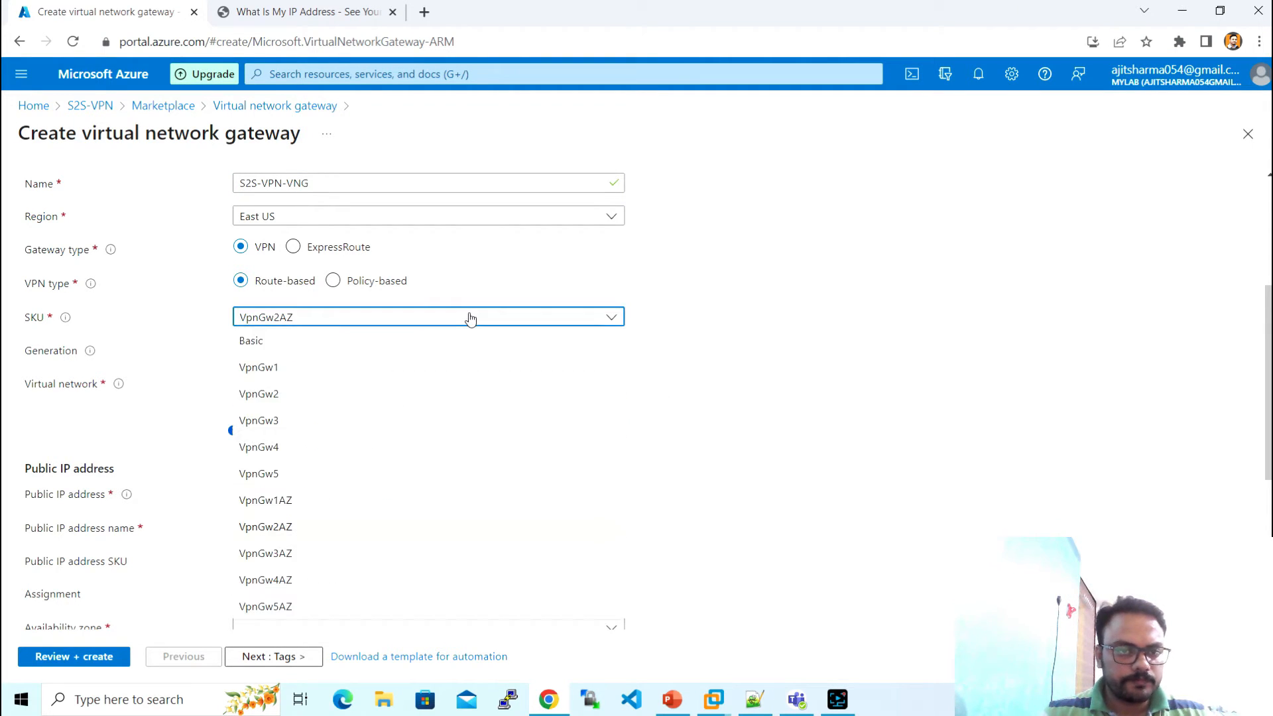
left_click(303, 376)
left_click(461, 386)
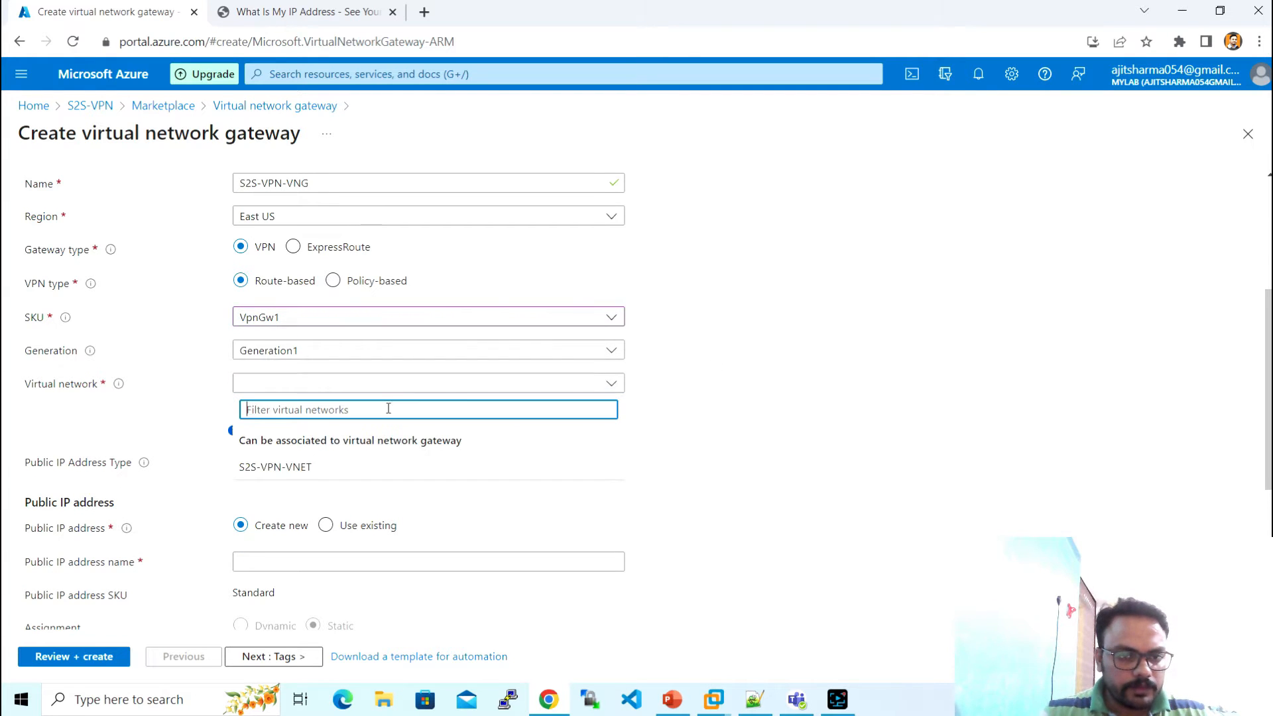
left_click(344, 469)
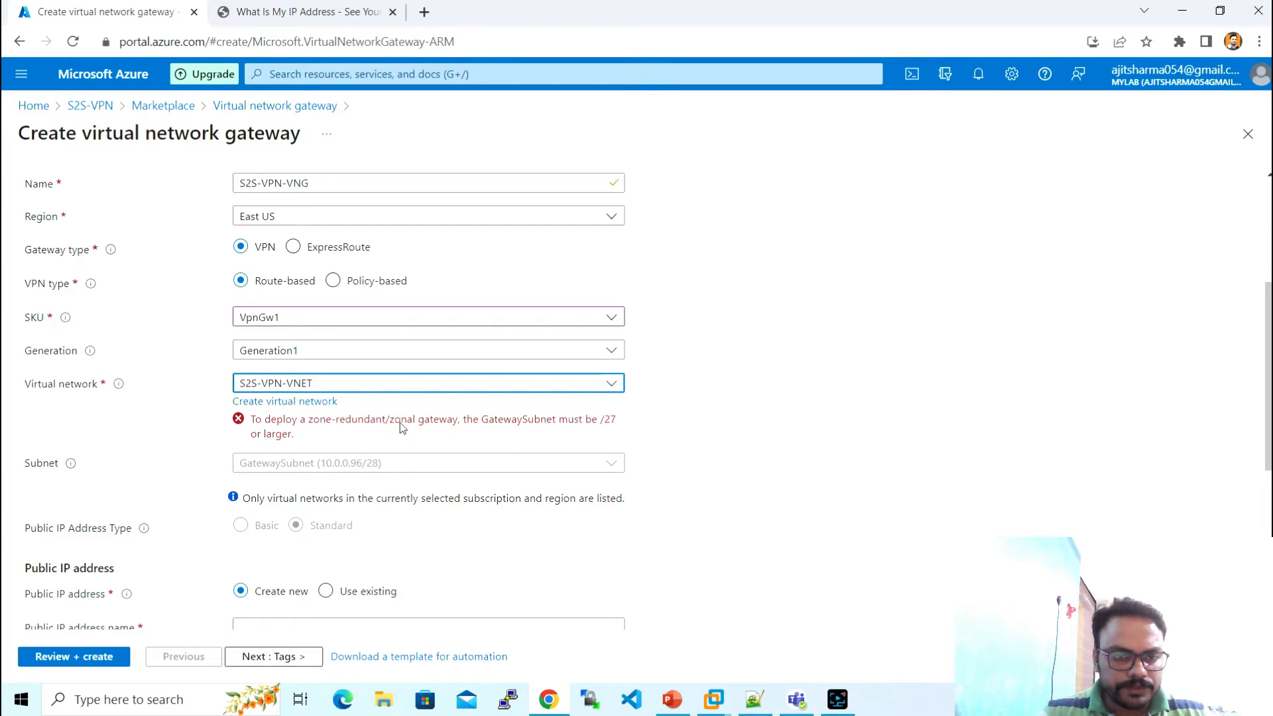
right_click(146, 17)
- Duplicate the gateway form tab, close the IP lookup tab, and open S2S-VPN-VNET's subnets
left_click(185, 129)
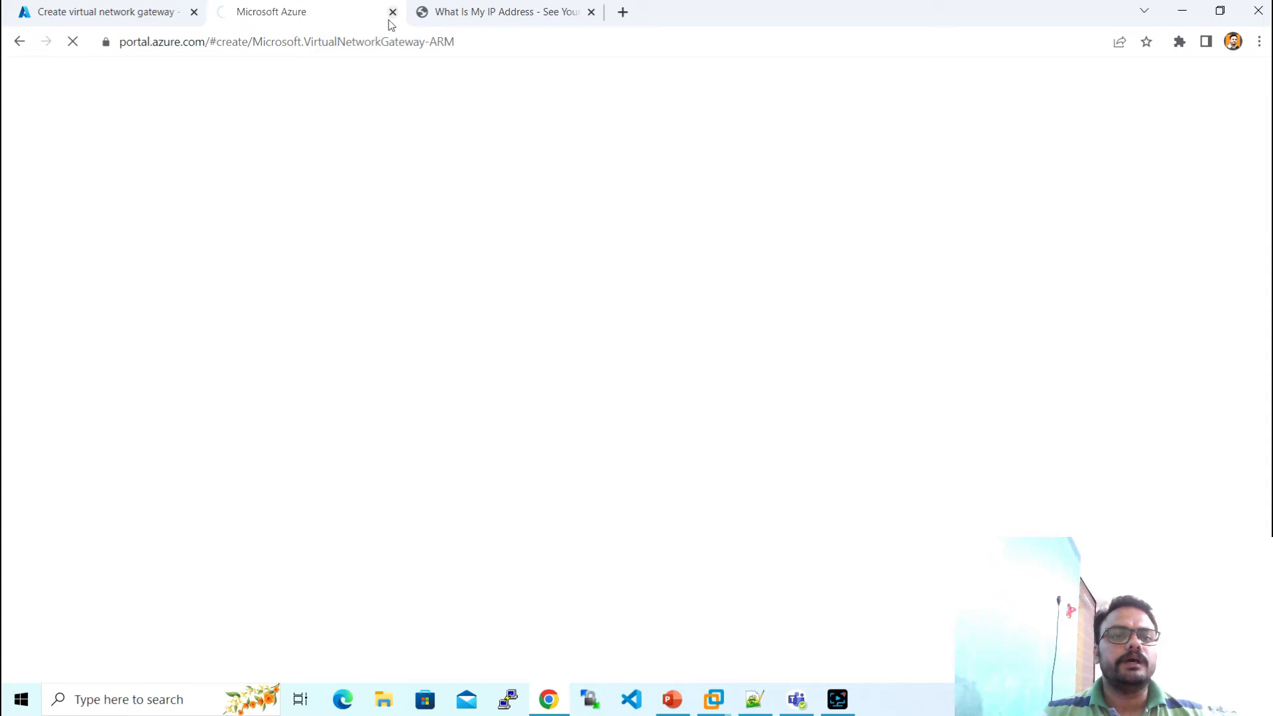
left_click(590, 11)
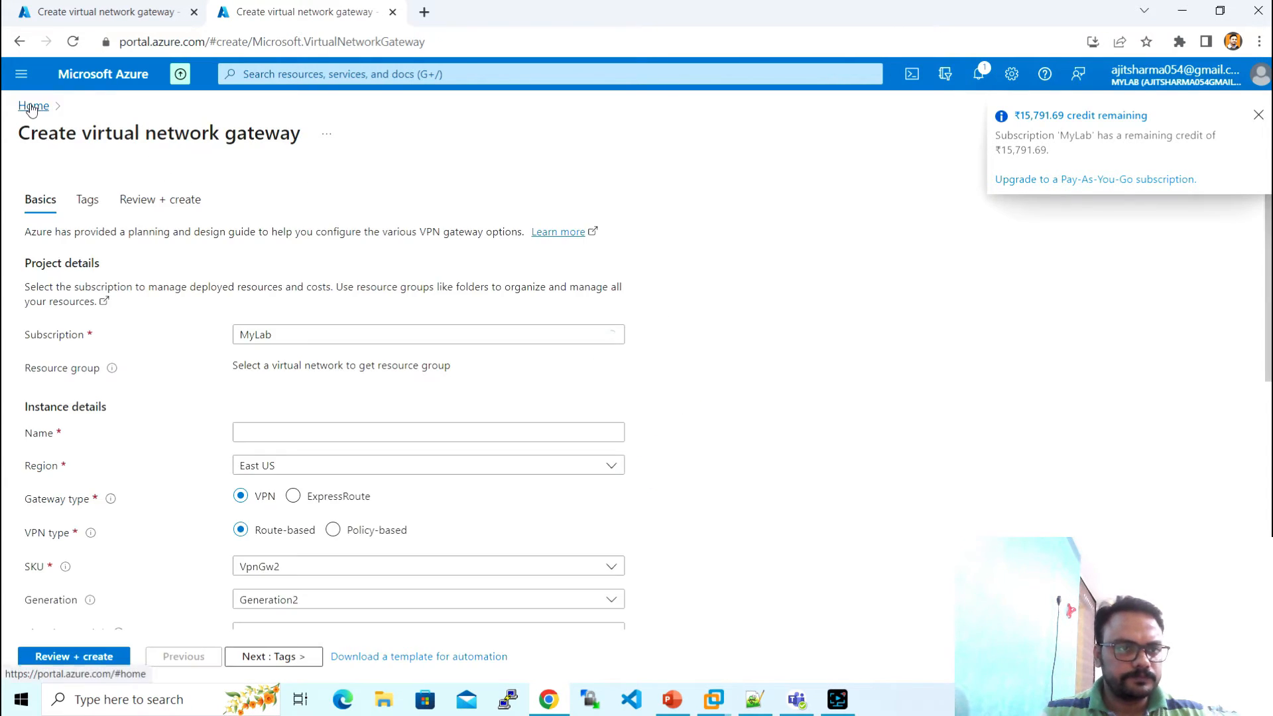
left_click(34, 105)
left_click(253, 370)
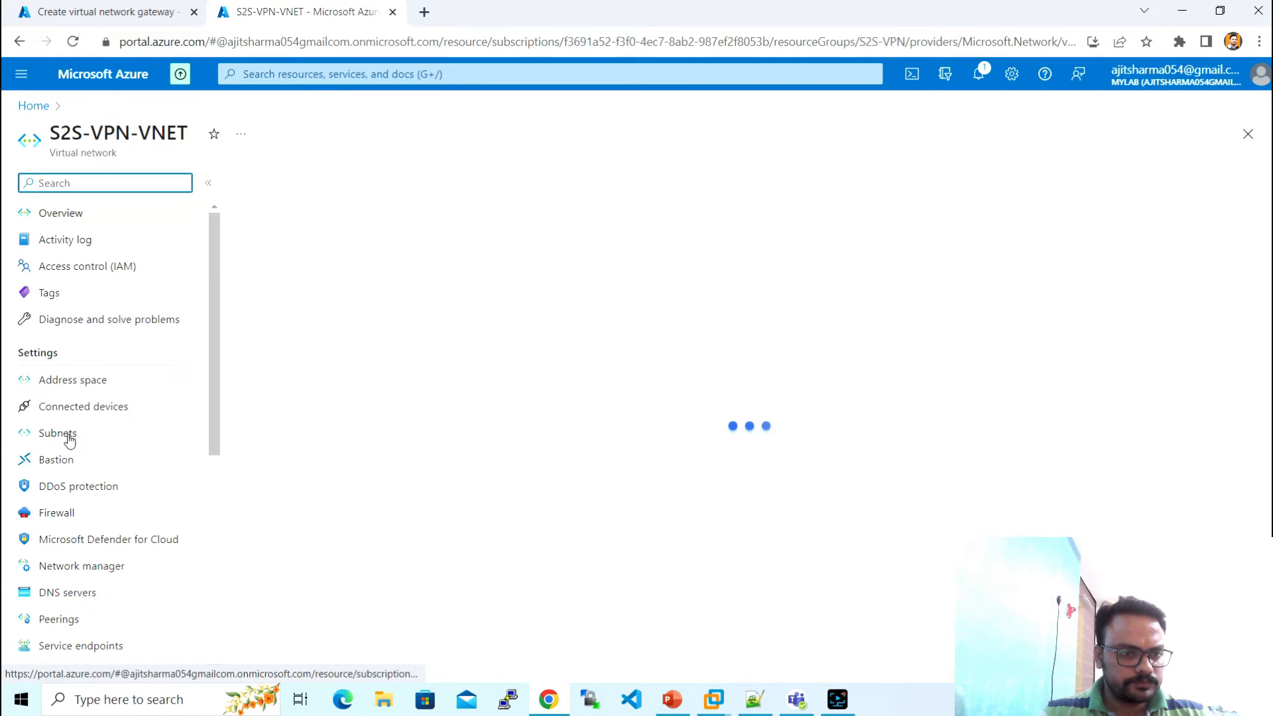
left_click(68, 438)
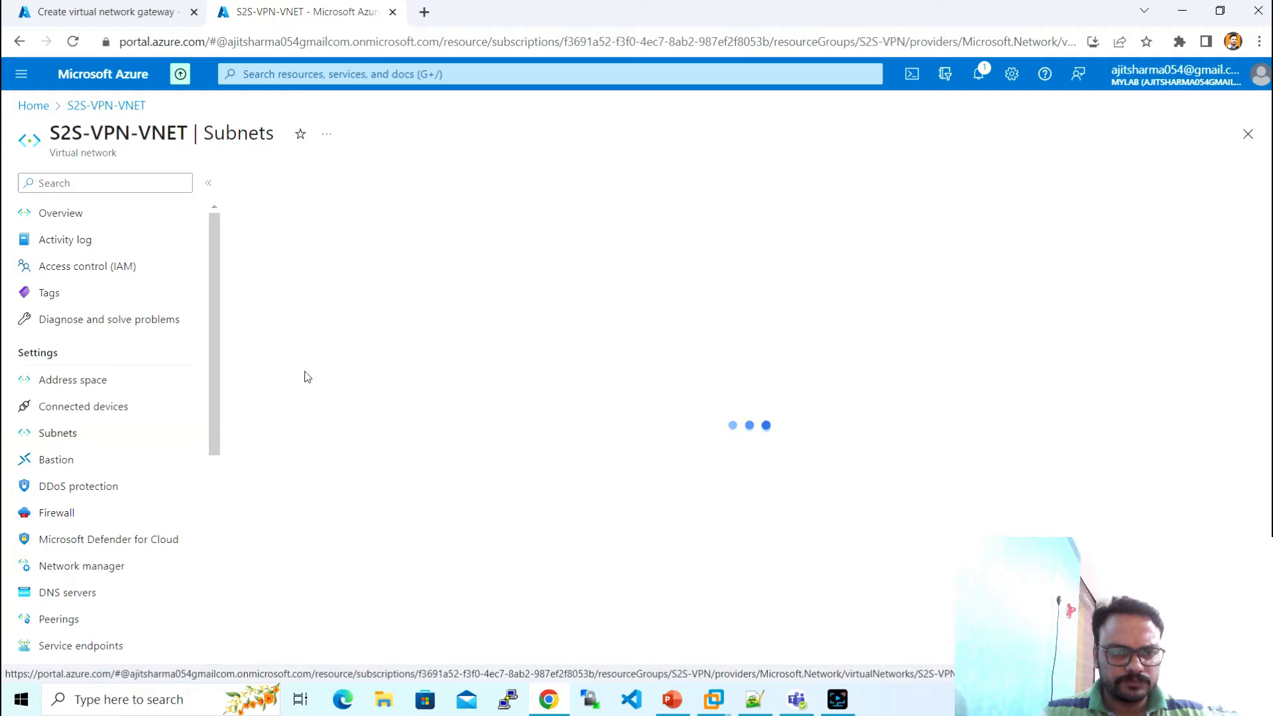
- Resize GatewaySubnet to 10.0.0.96/27, save it, and return to the gateway form
left_click(312, 317)
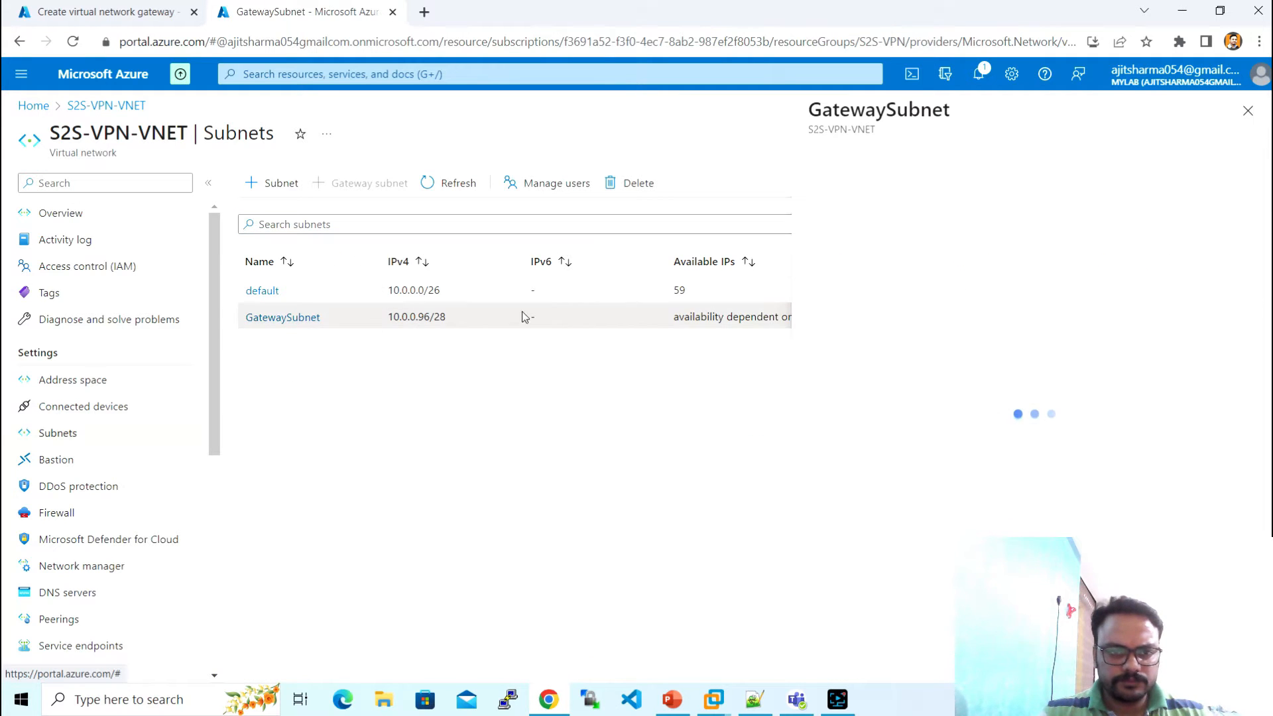
left_click(893, 239)
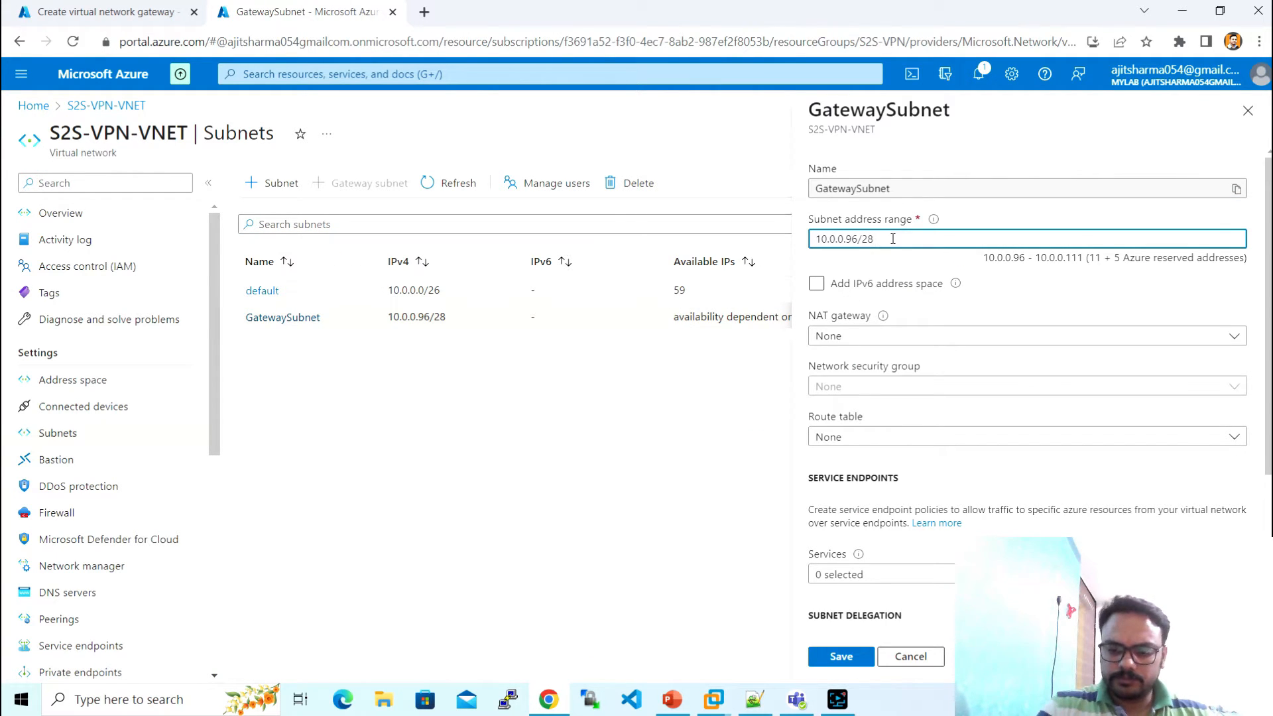
key("BackSpace")
type("7")
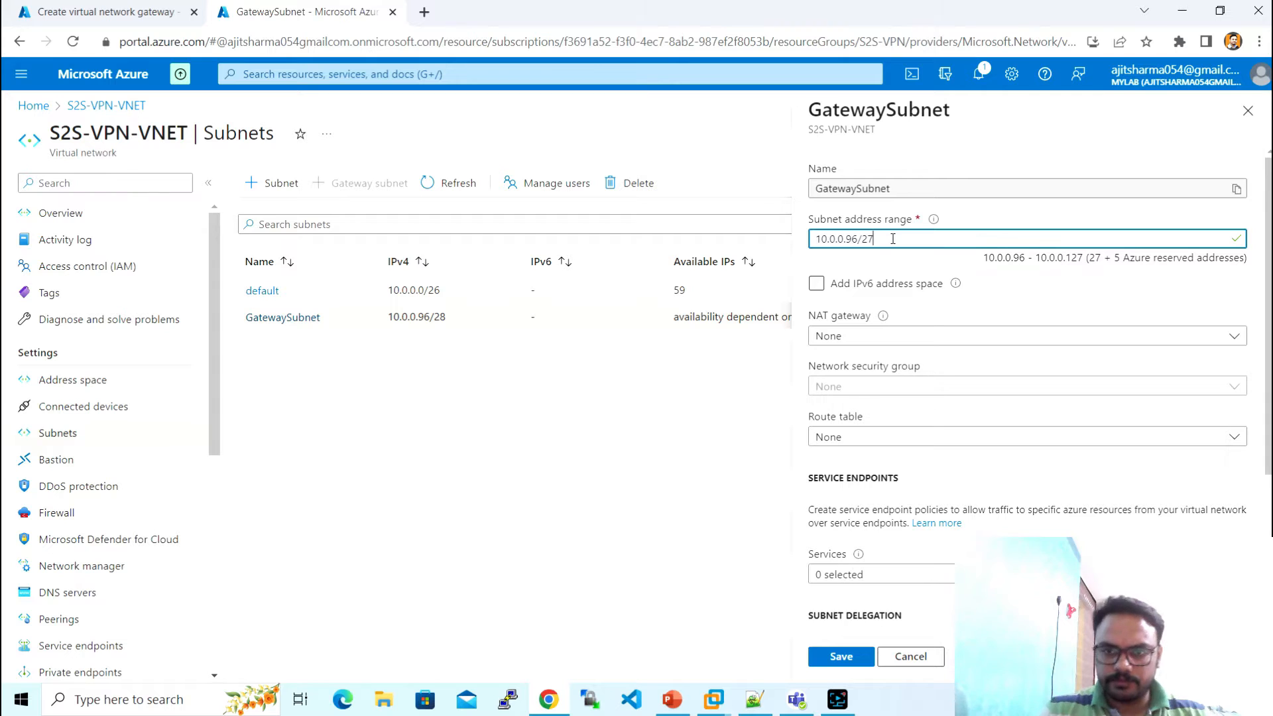
left_click(854, 656)
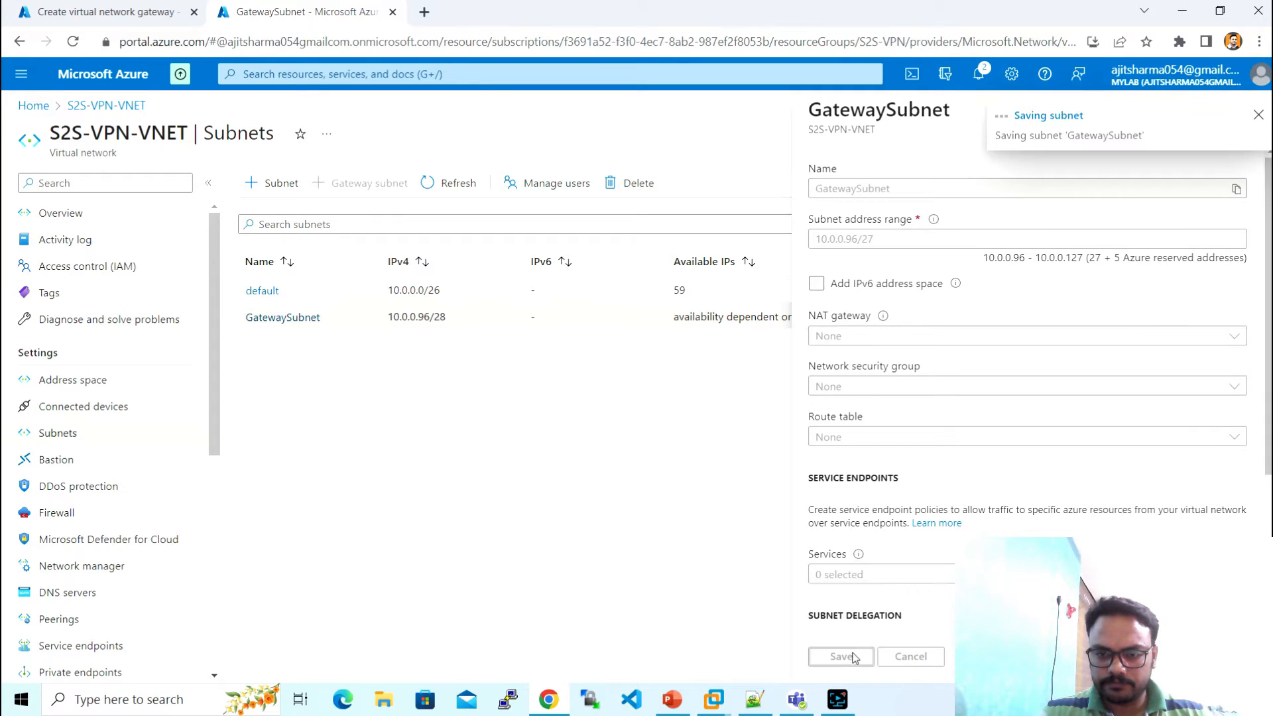
left_click(139, 8)
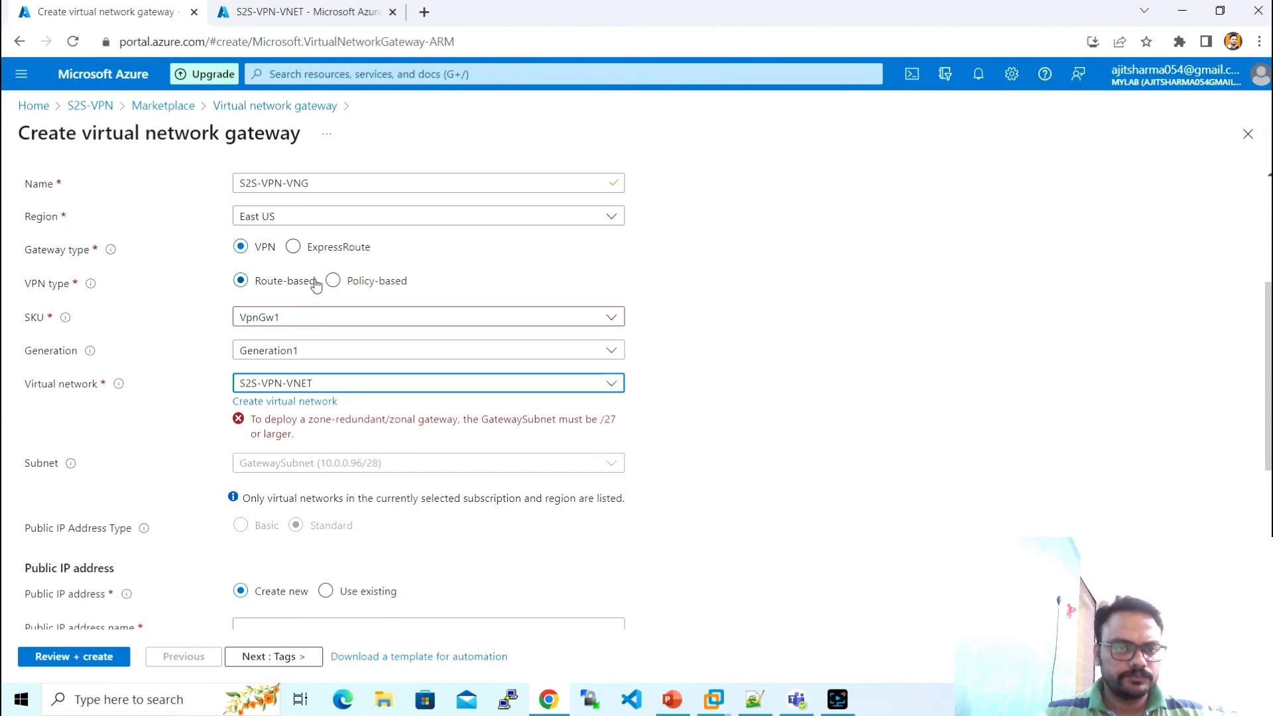
- Reselect S2S-VPN-VNET, name the public IP S2S-VPN-Public-IP, and disable active-active mode
left_click(328, 387)
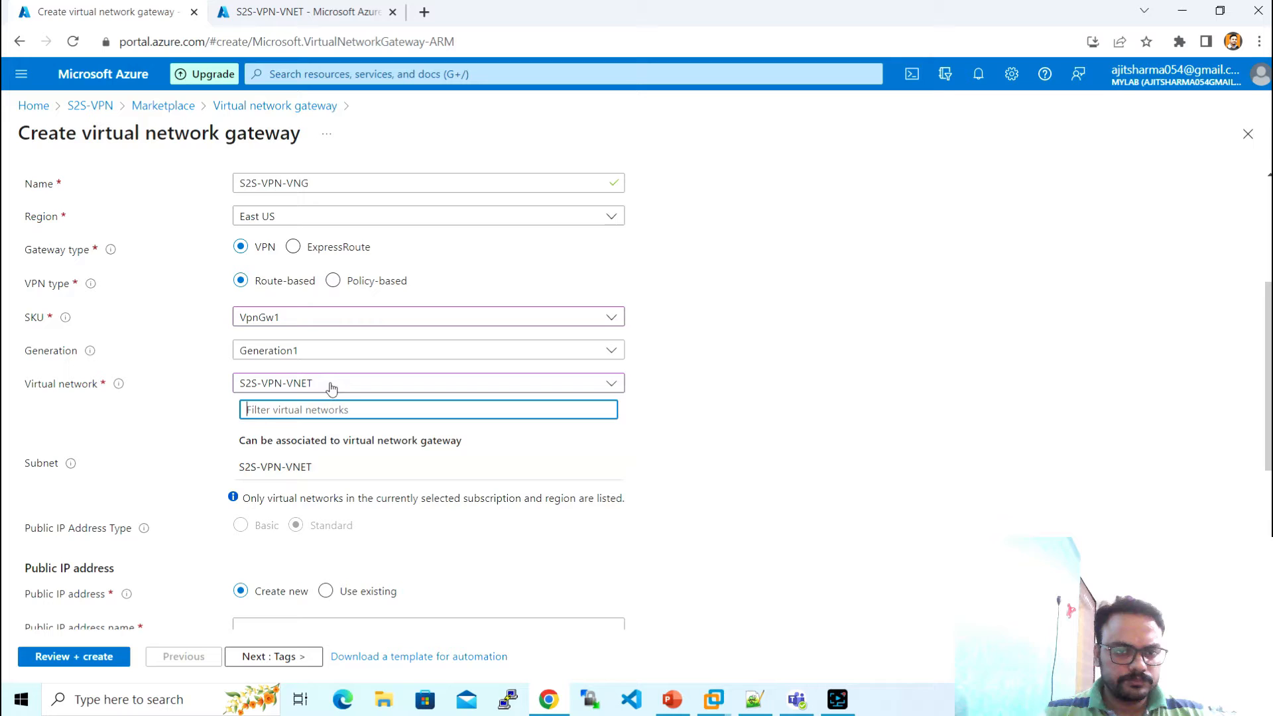
left_click(309, 469)
left_click(712, 467)
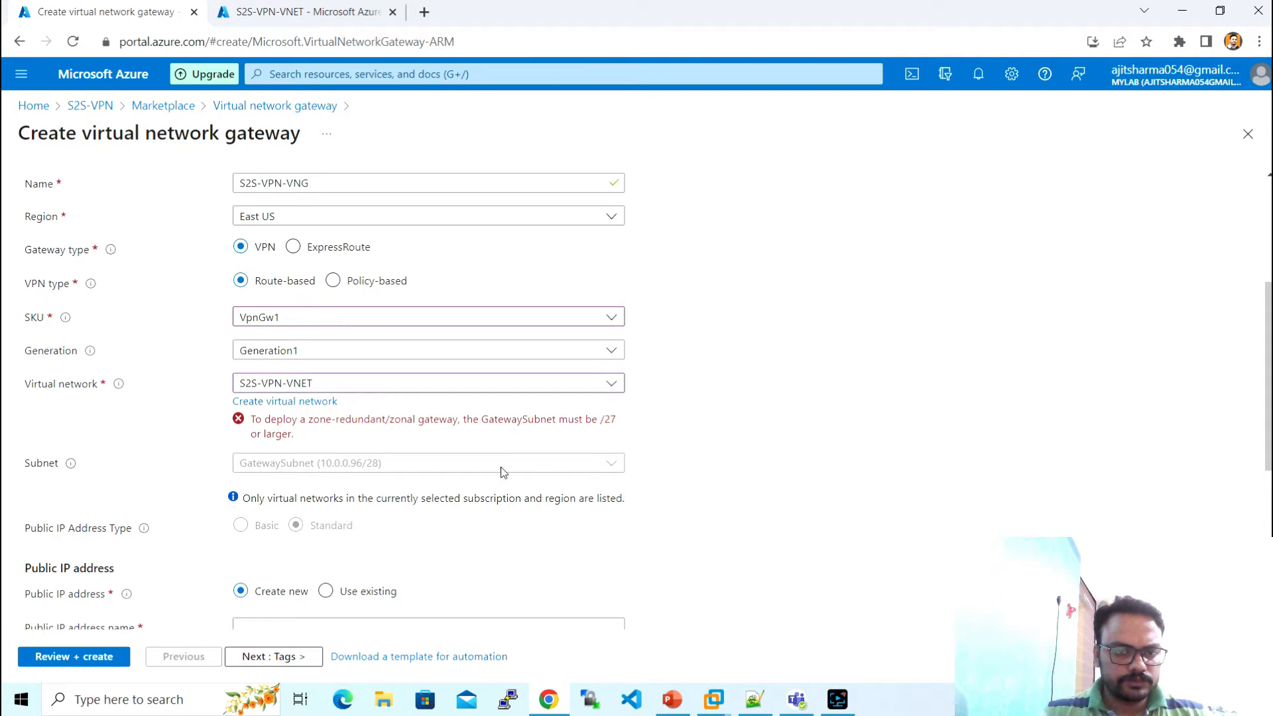
scroll(389, 432, "down", 1)
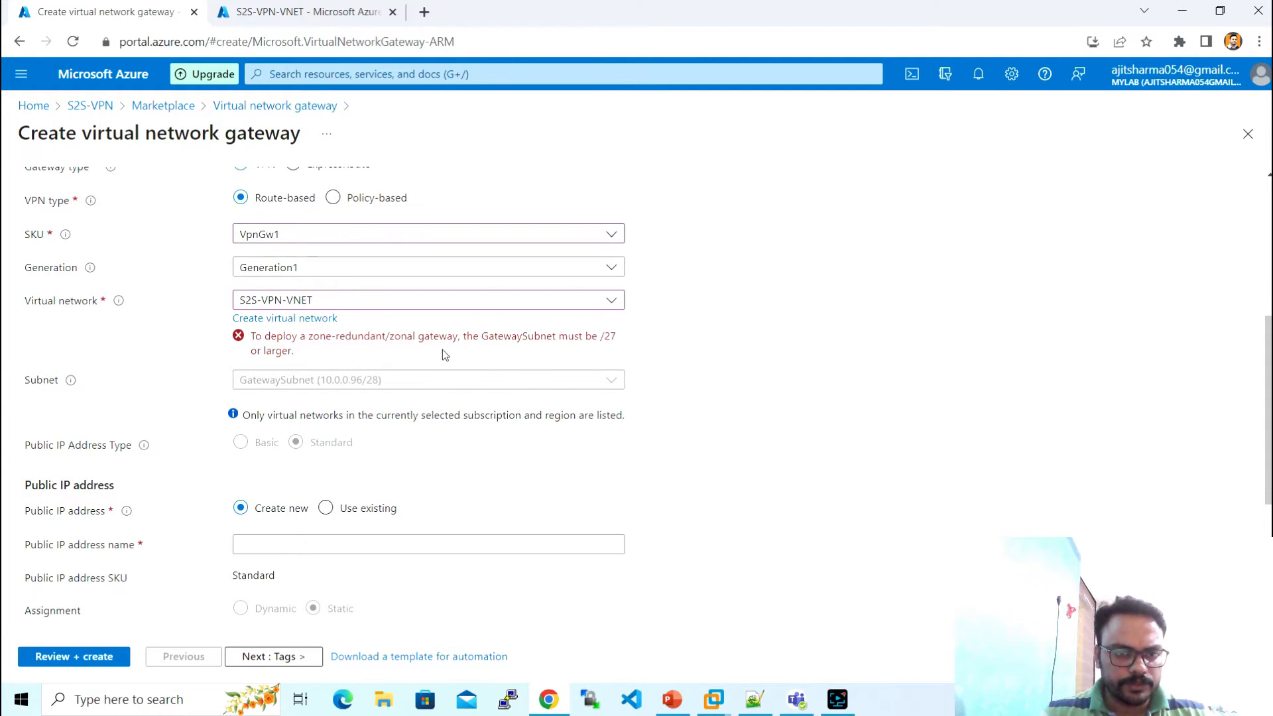
scroll(358, 355, "down", 2)
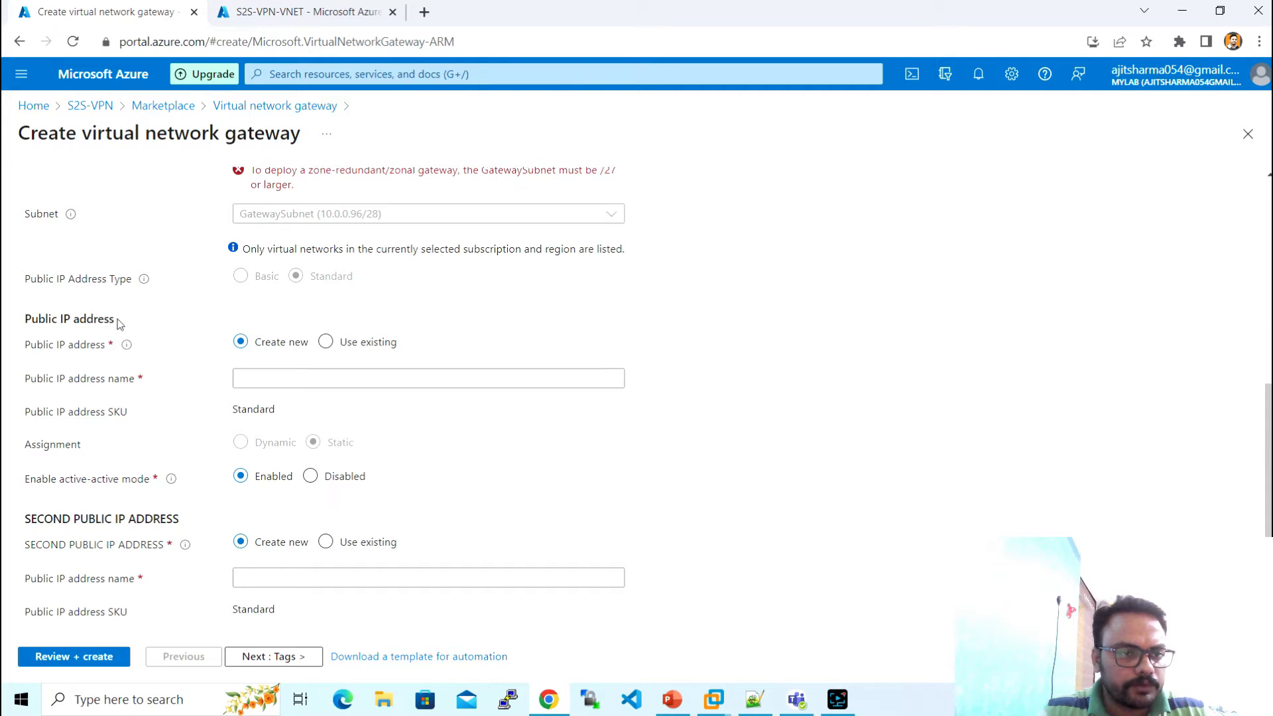
left_click(273, 382)
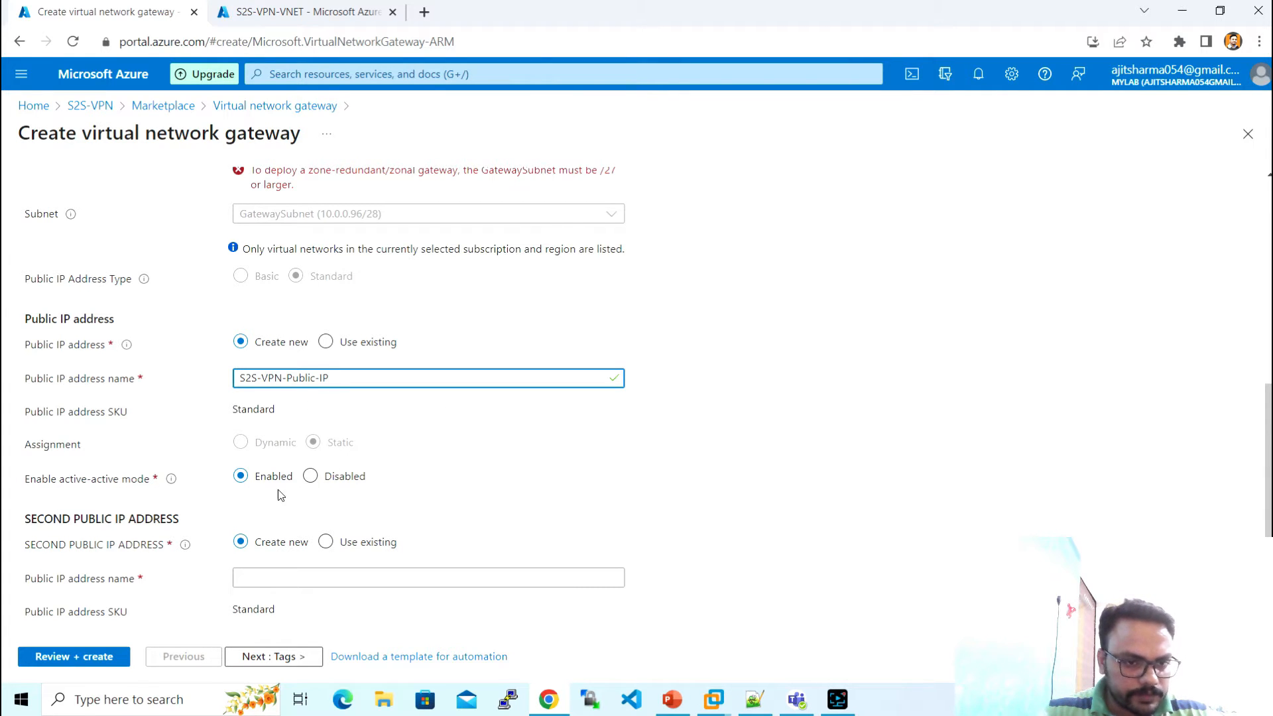
left_click(310, 476)
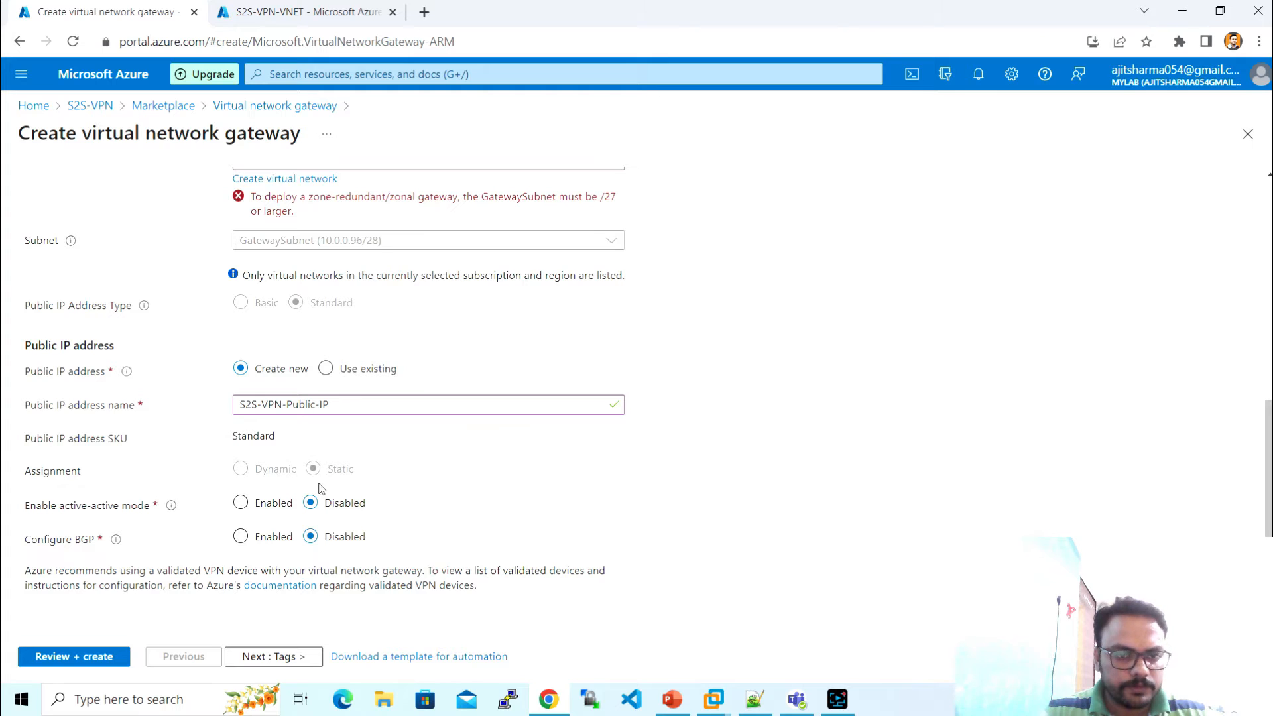
- Run Review + create, return to Basics after validation fails, and reload the portal page
left_click(294, 657)
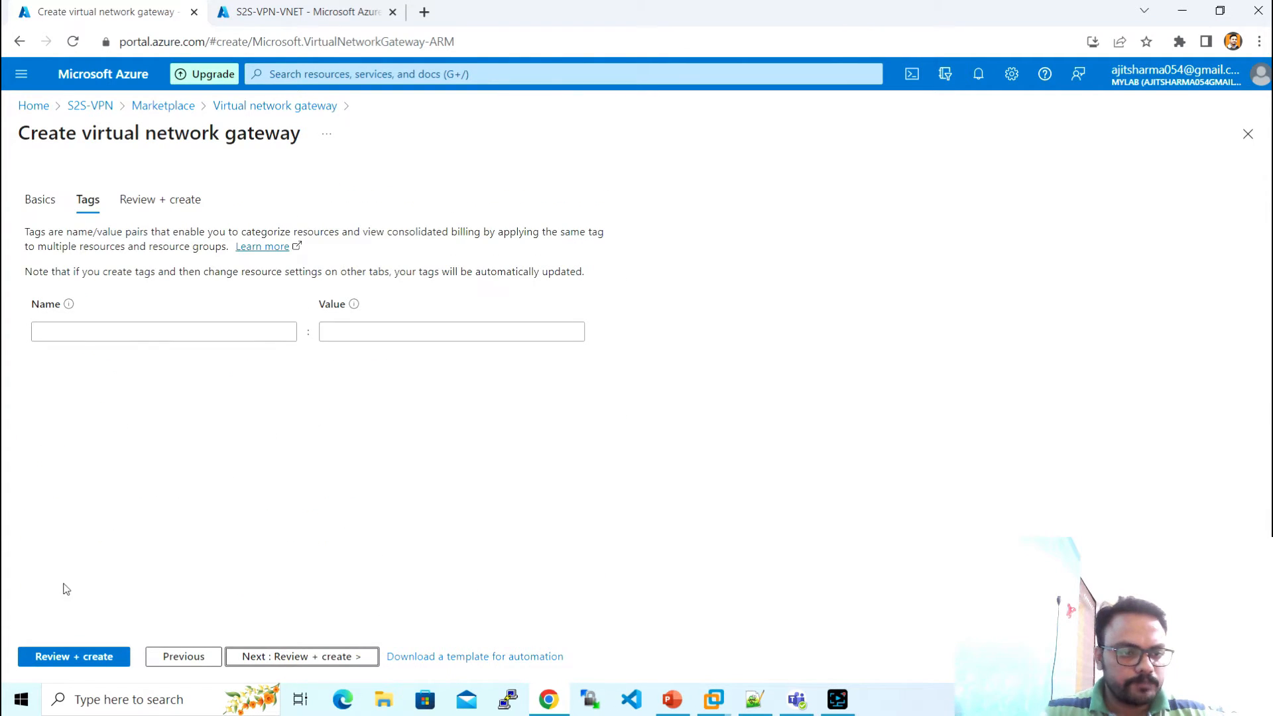
left_click(74, 655)
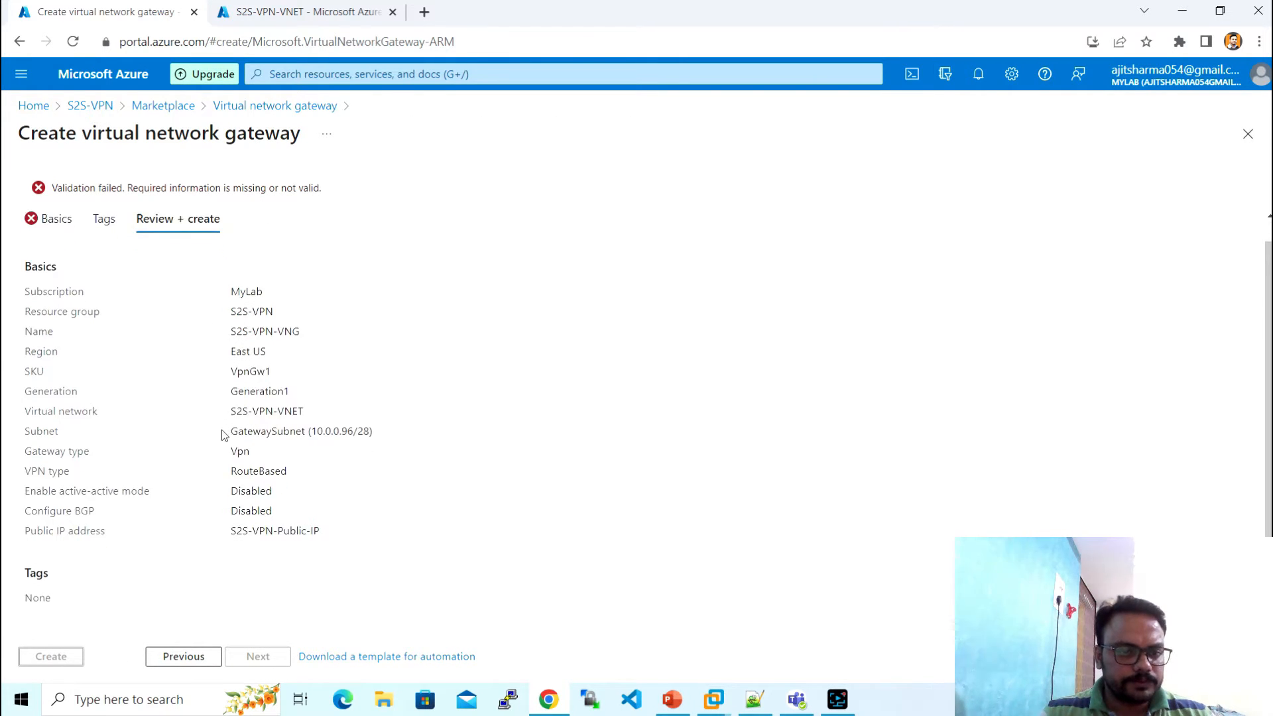
left_click(53, 240)
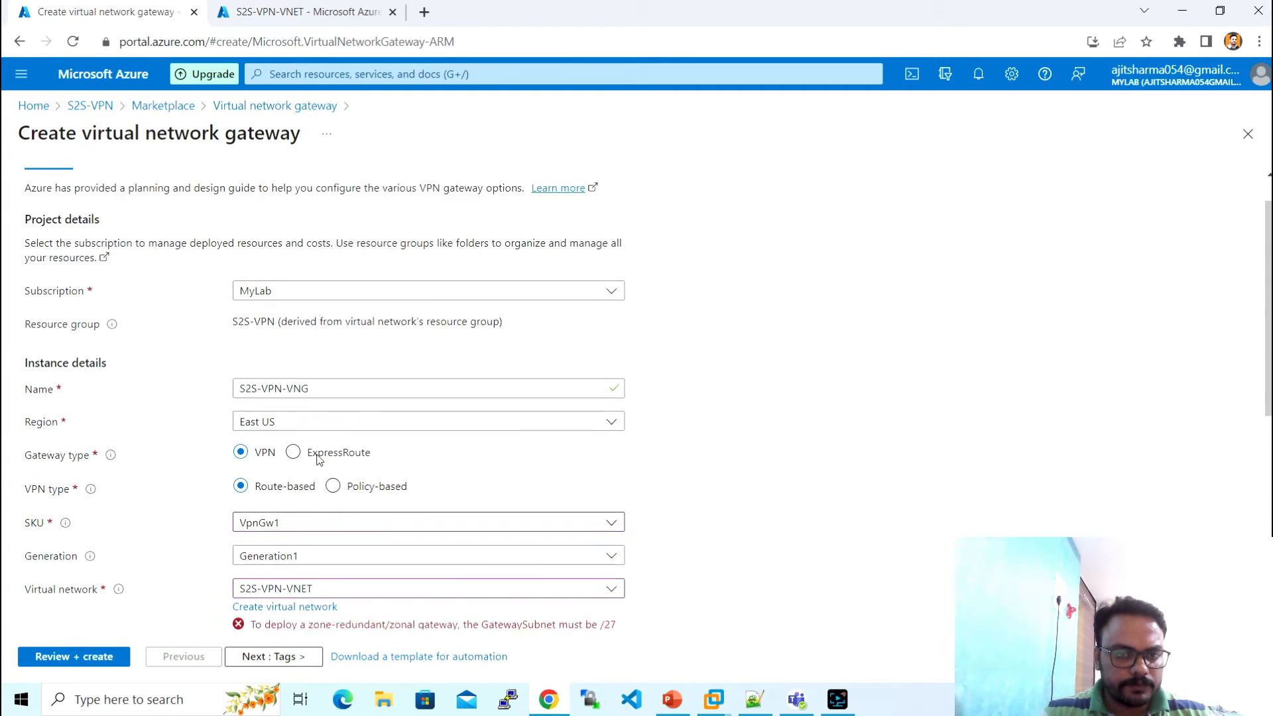
scroll(357, 524, "down", 5)
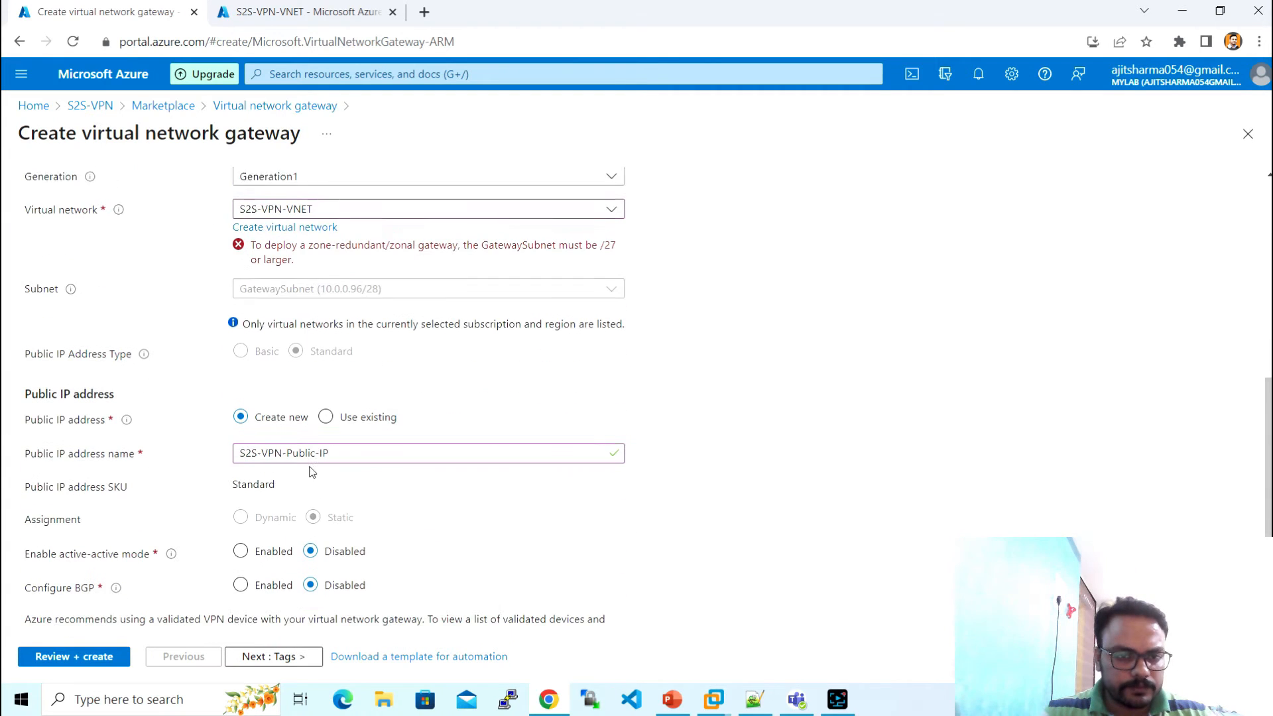
left_click(73, 42)
left_click(700, 137)
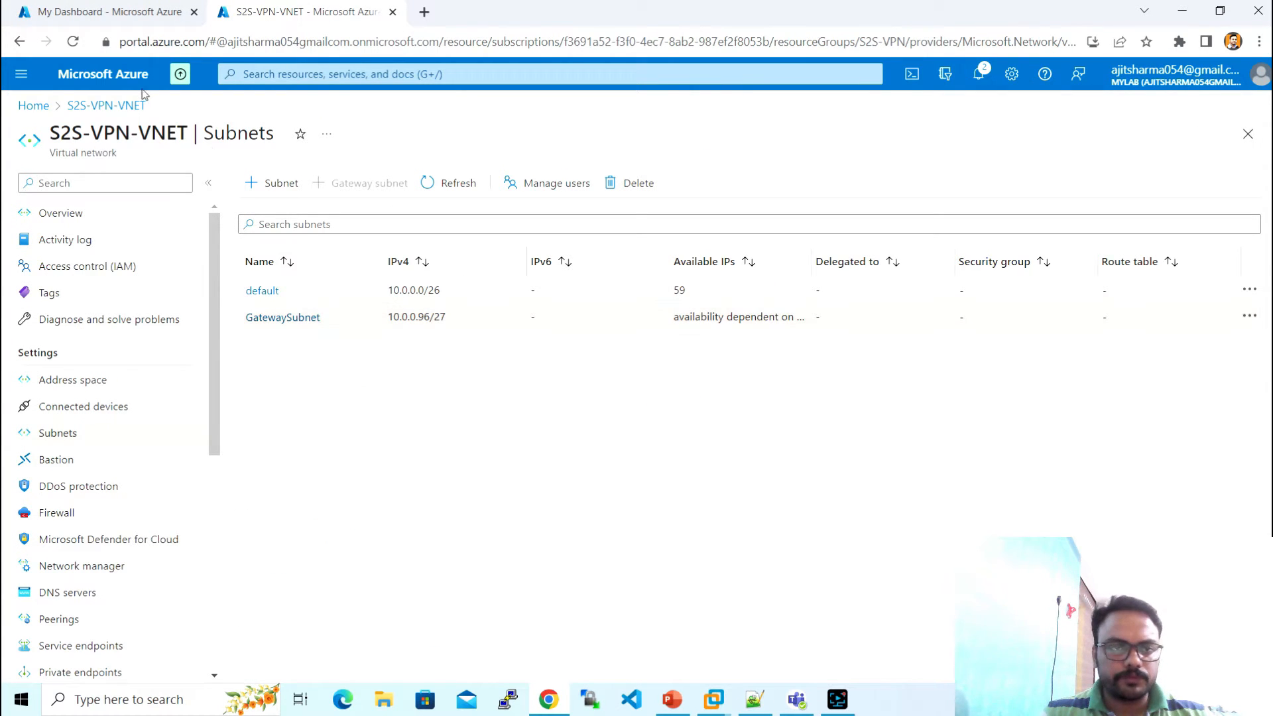
- Refill the gateway form with name S2S-VPN-VNG, SKU VpnGw1 and network S2S-VPN-VNET
left_click(106, 12)
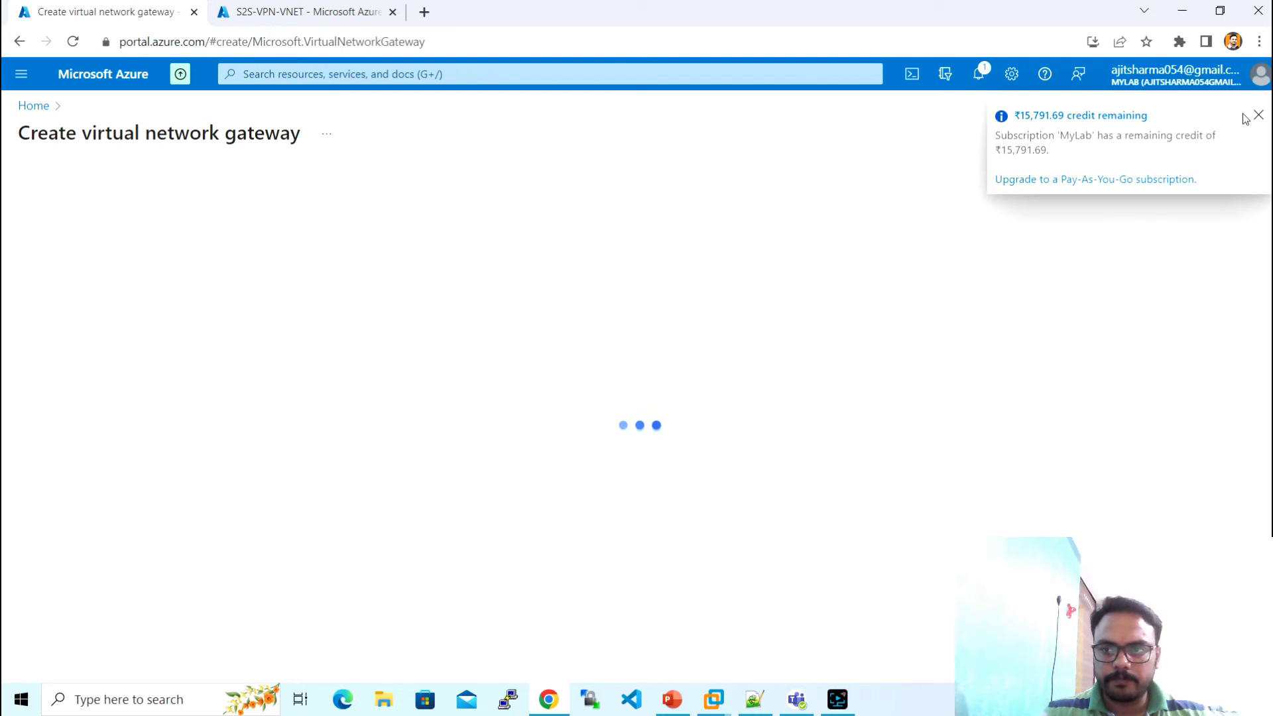
left_click(278, 426)
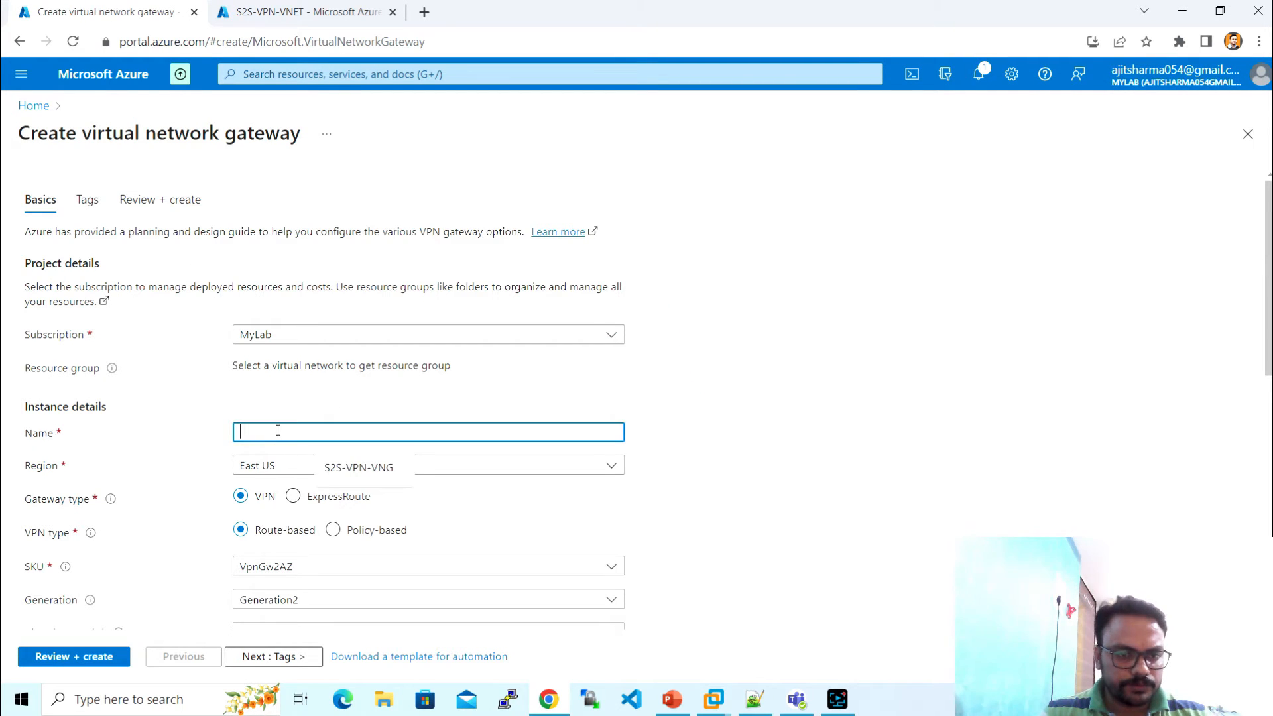
left_click(361, 468)
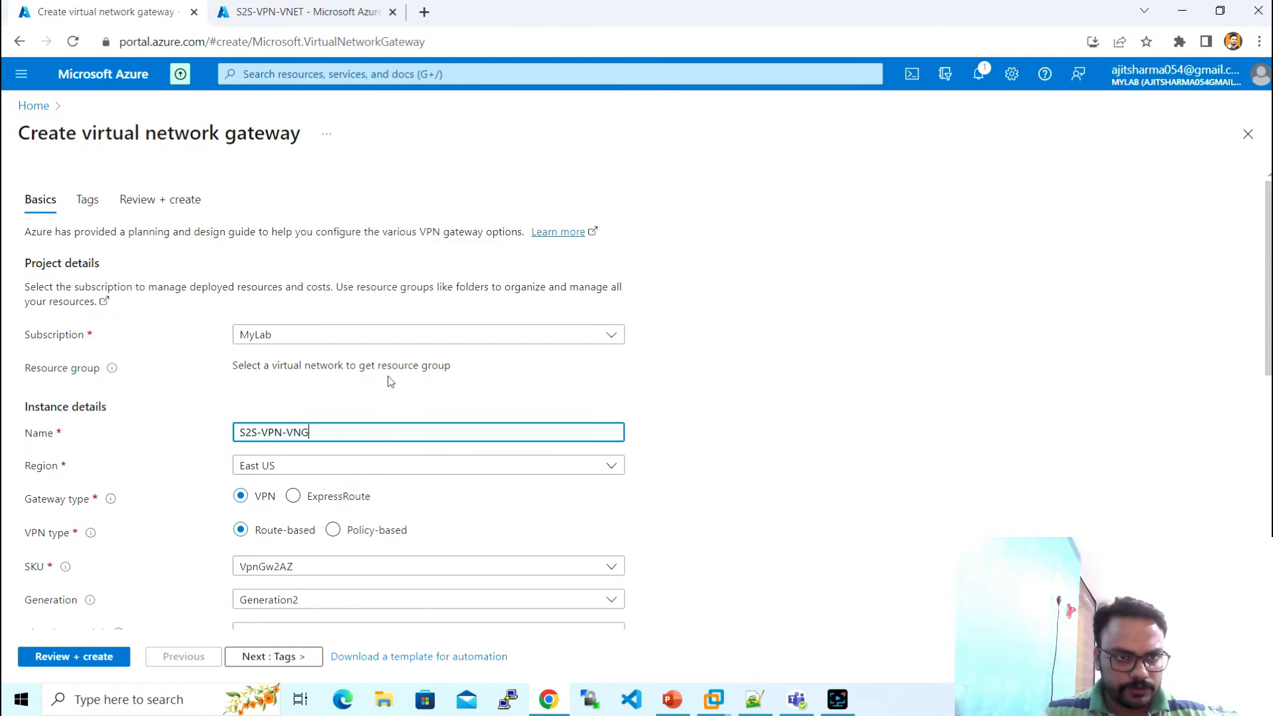
left_click(389, 379)
scroll(389, 379, "down", 3)
scroll(327, 482, "down", 1)
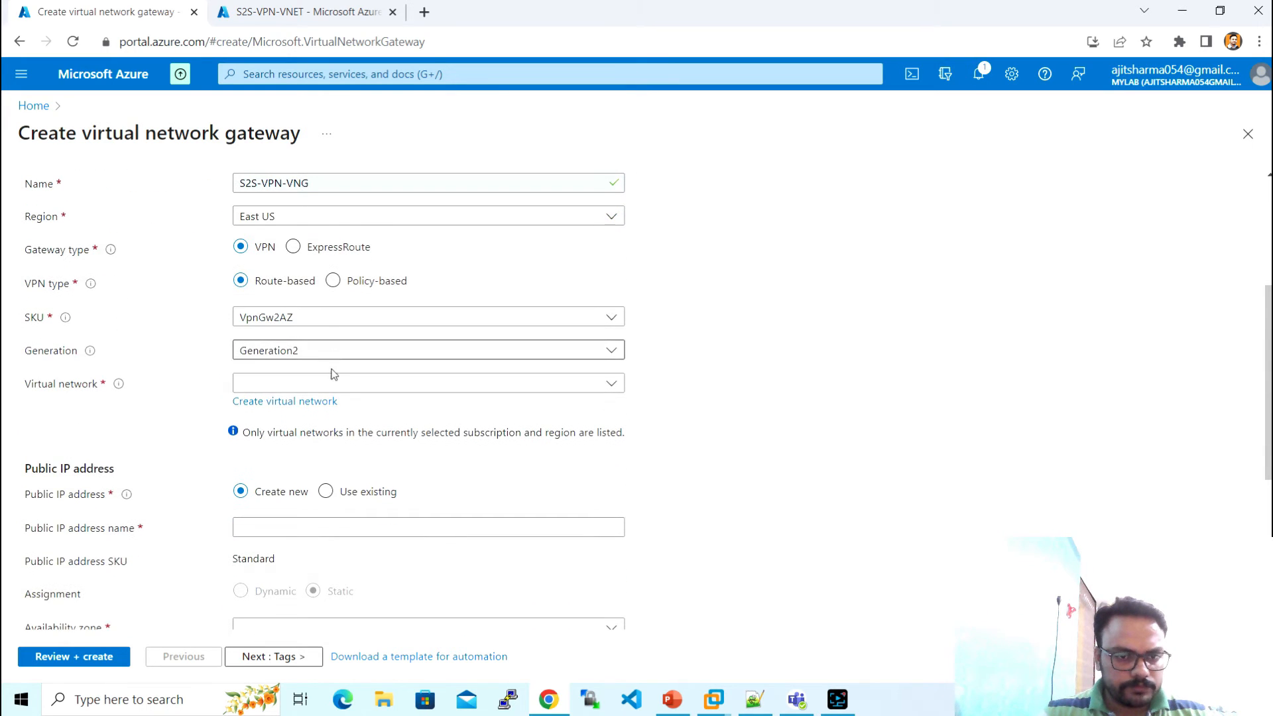
left_click(333, 383)
left_click(320, 325)
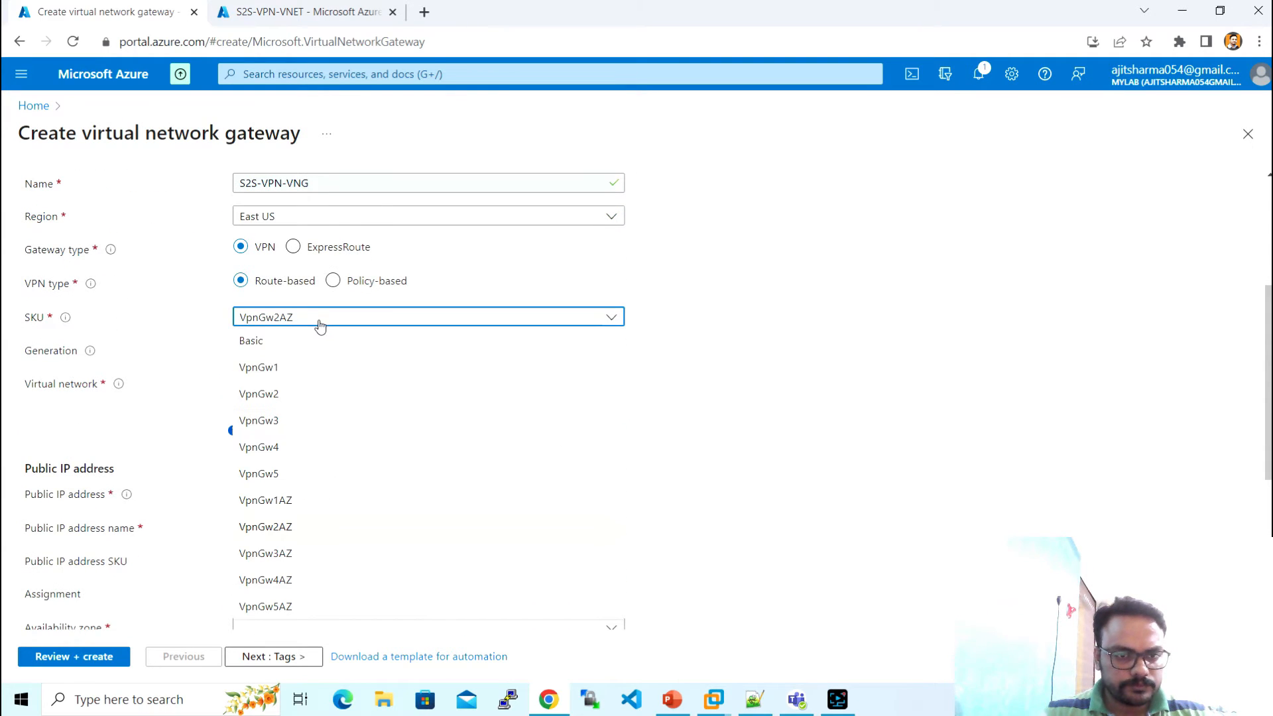
left_click(264, 367)
left_click(307, 383)
left_click(289, 468)
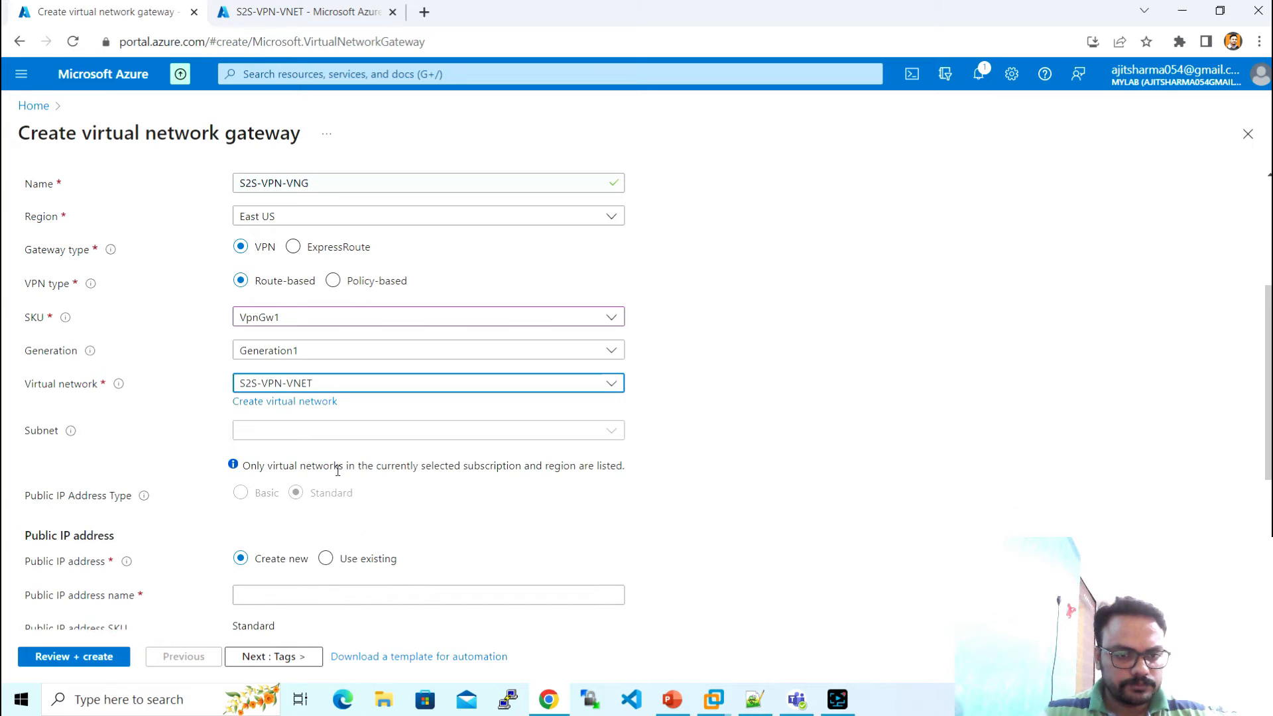
- Name the public IP S2S-VPN-Public-IP and set active-active mode to Disabled
scroll(343, 453, "down", 2)
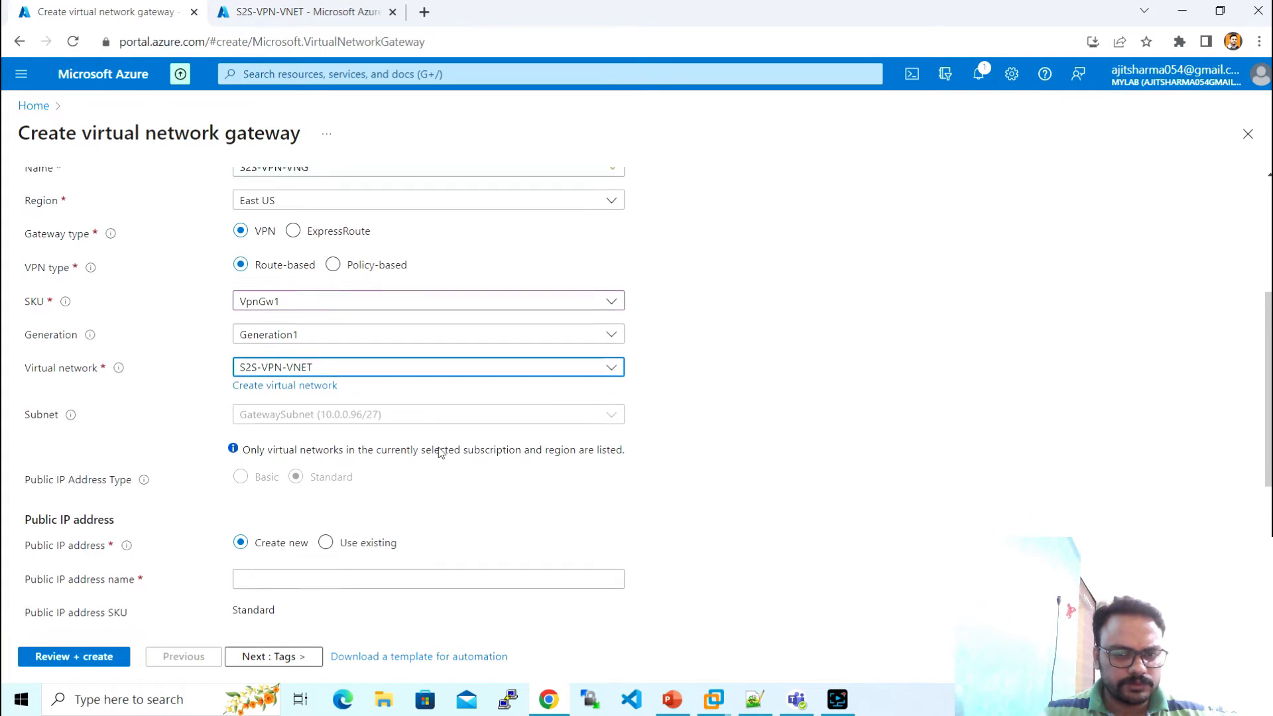
scroll(408, 392, "down", 2)
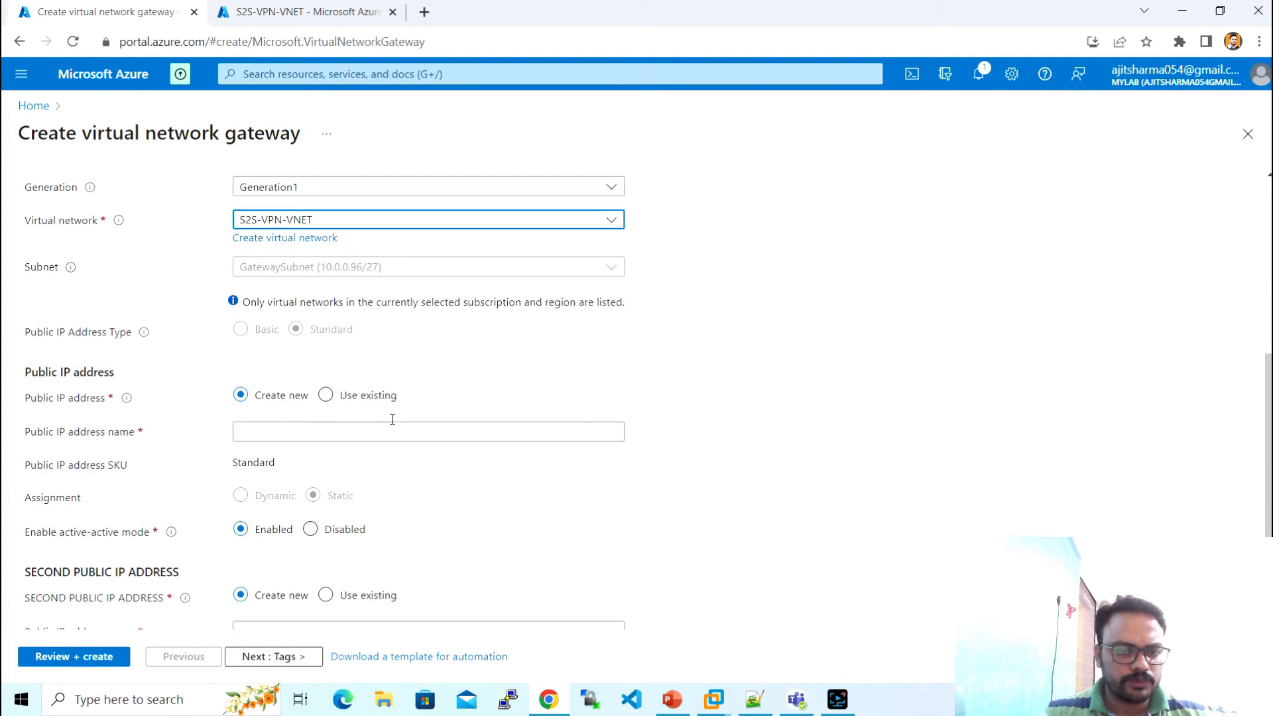
left_click(308, 427)
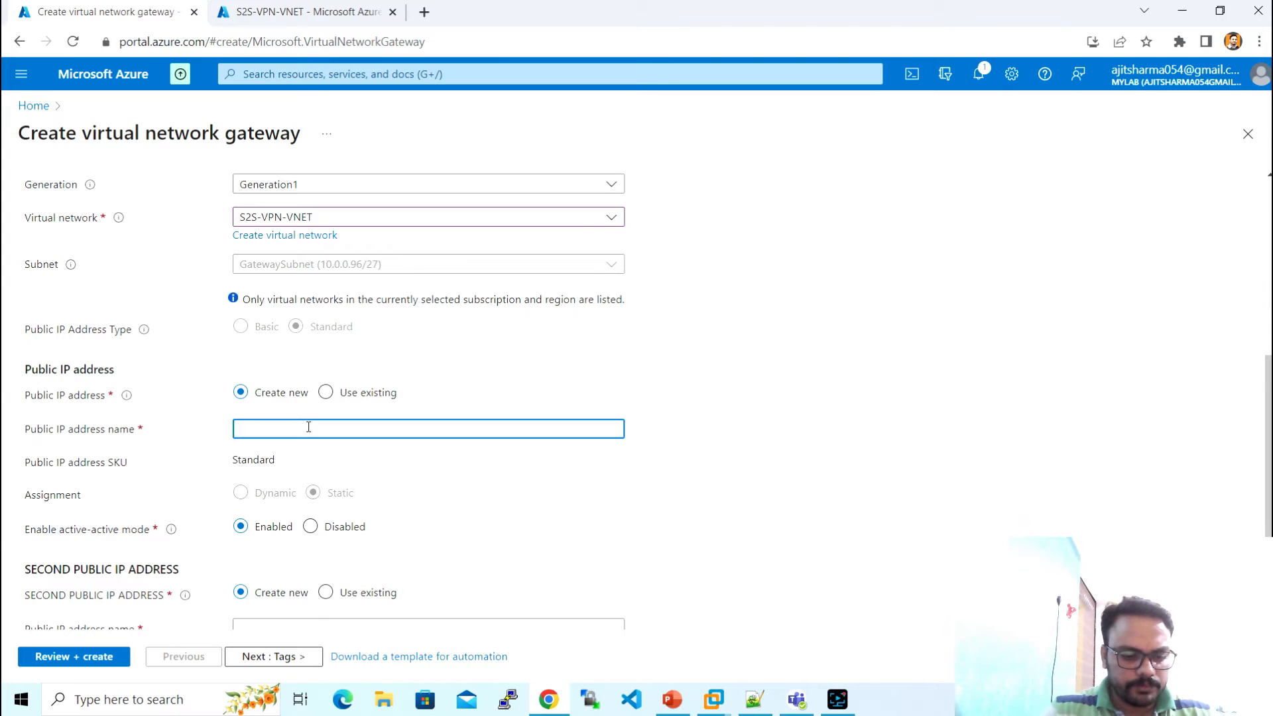
type("S2S-")
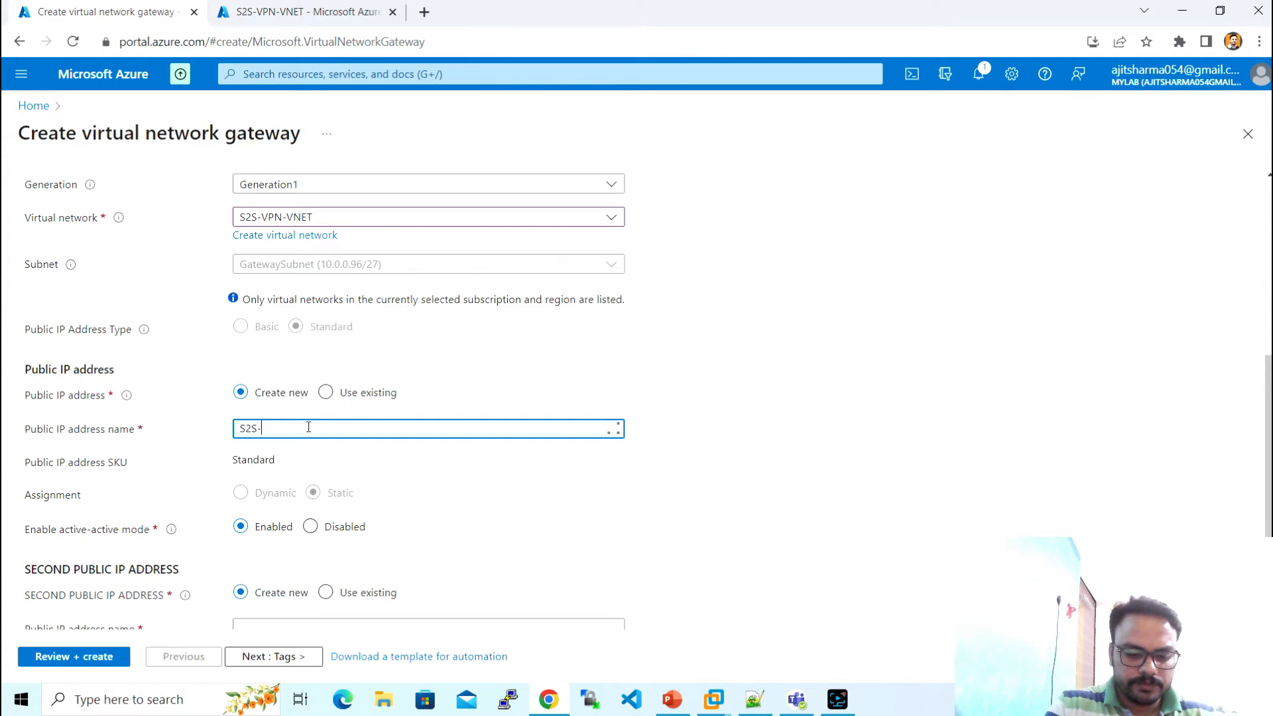
type("VPN-Public-IP")
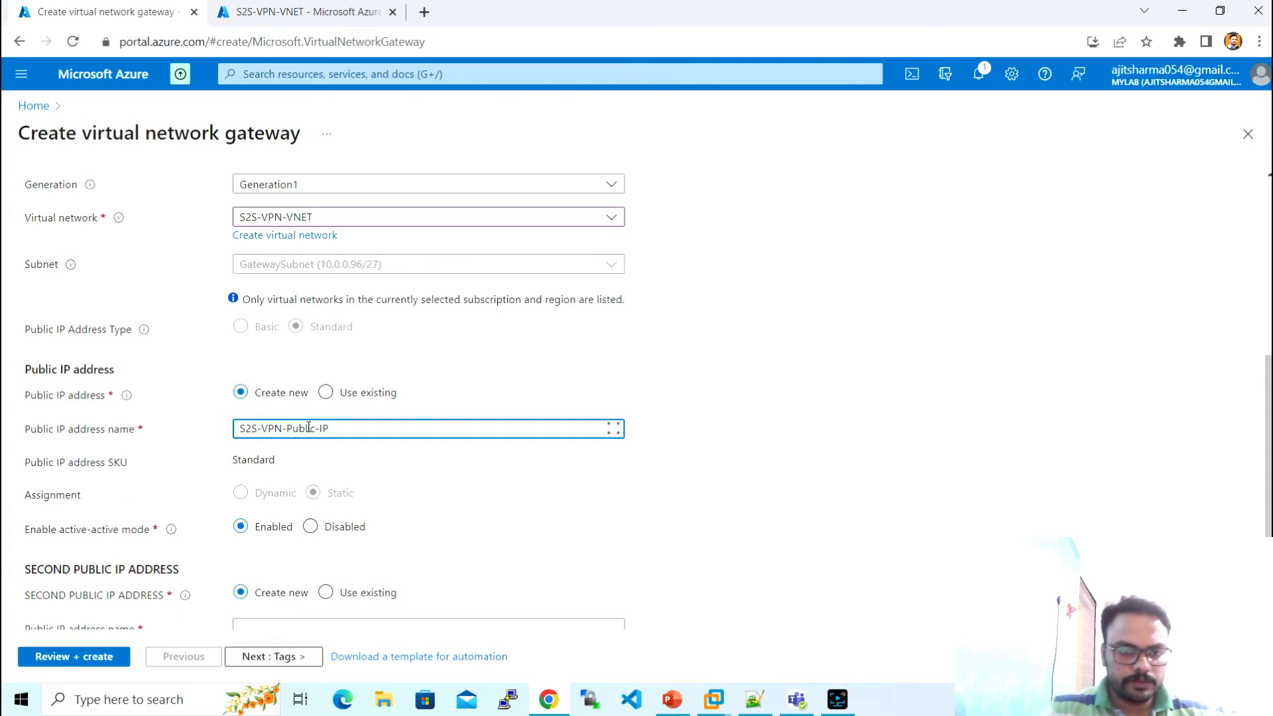
left_click(707, 420)
scroll(707, 420, "down", 2)
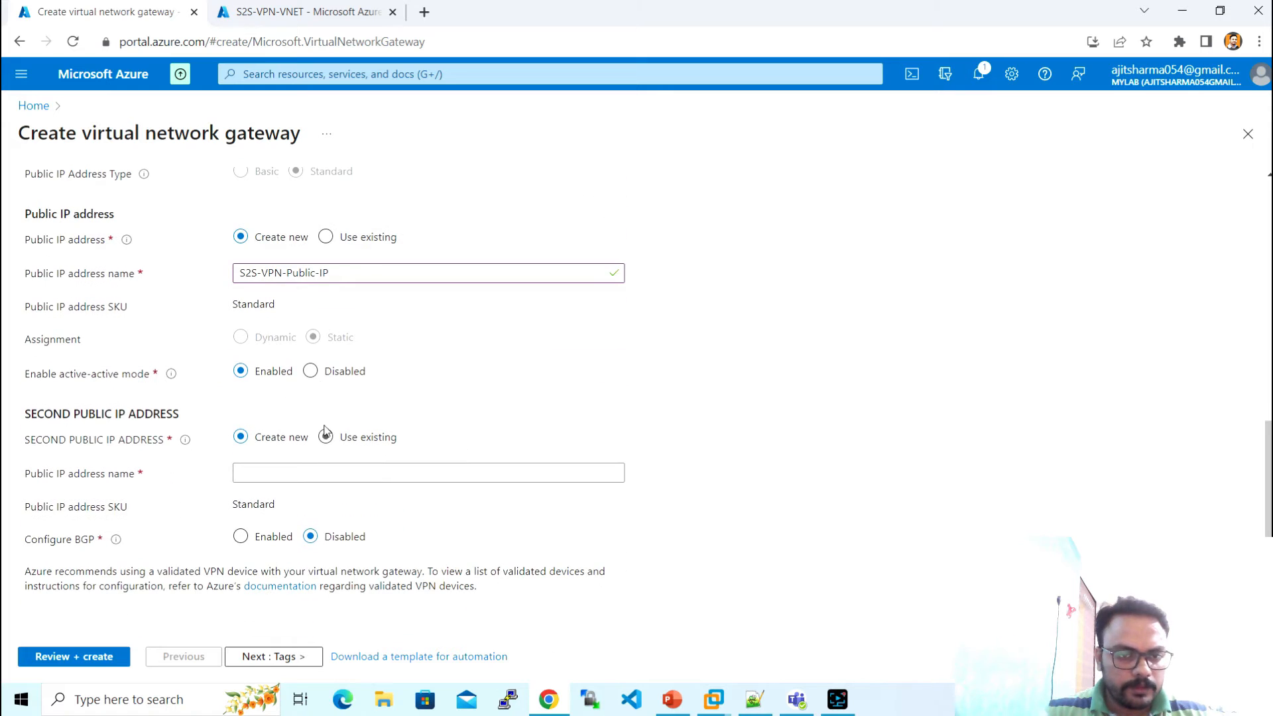
left_click(309, 370)
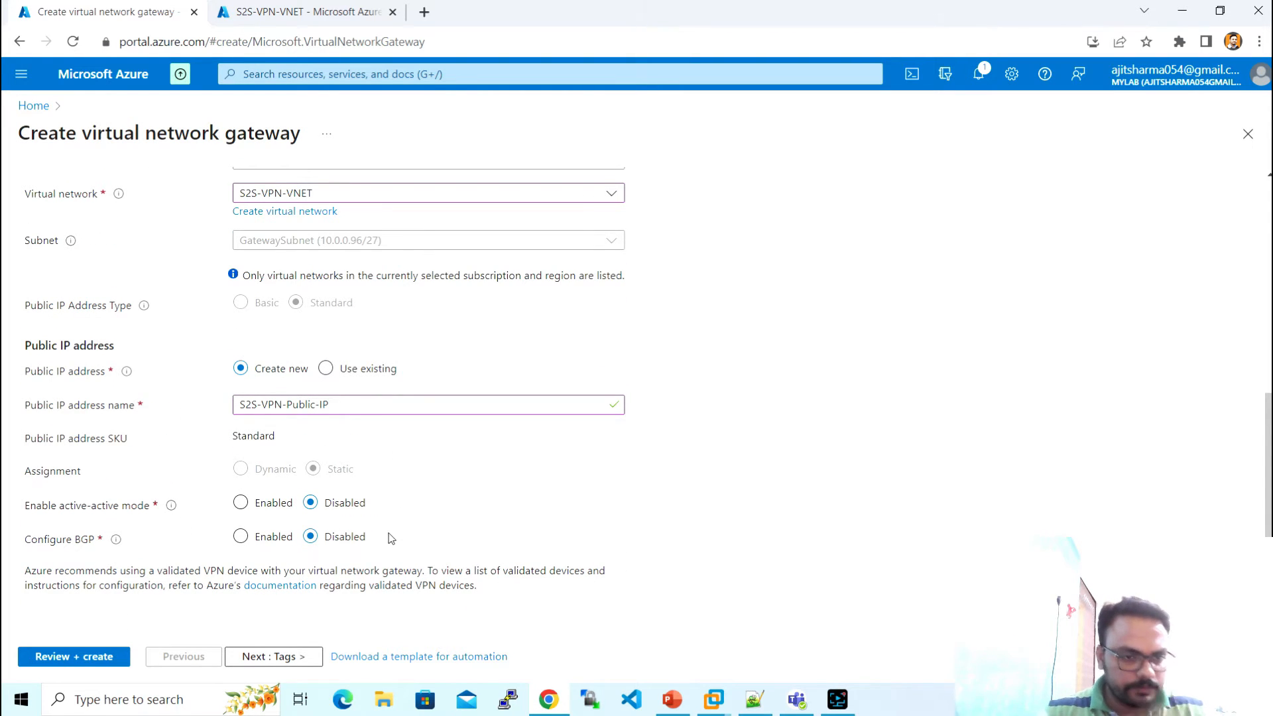
- Pass validation, create S2S-VPN-VNG, dismiss the notice, then bring up the Notepad++ checklist
left_click(116, 656)
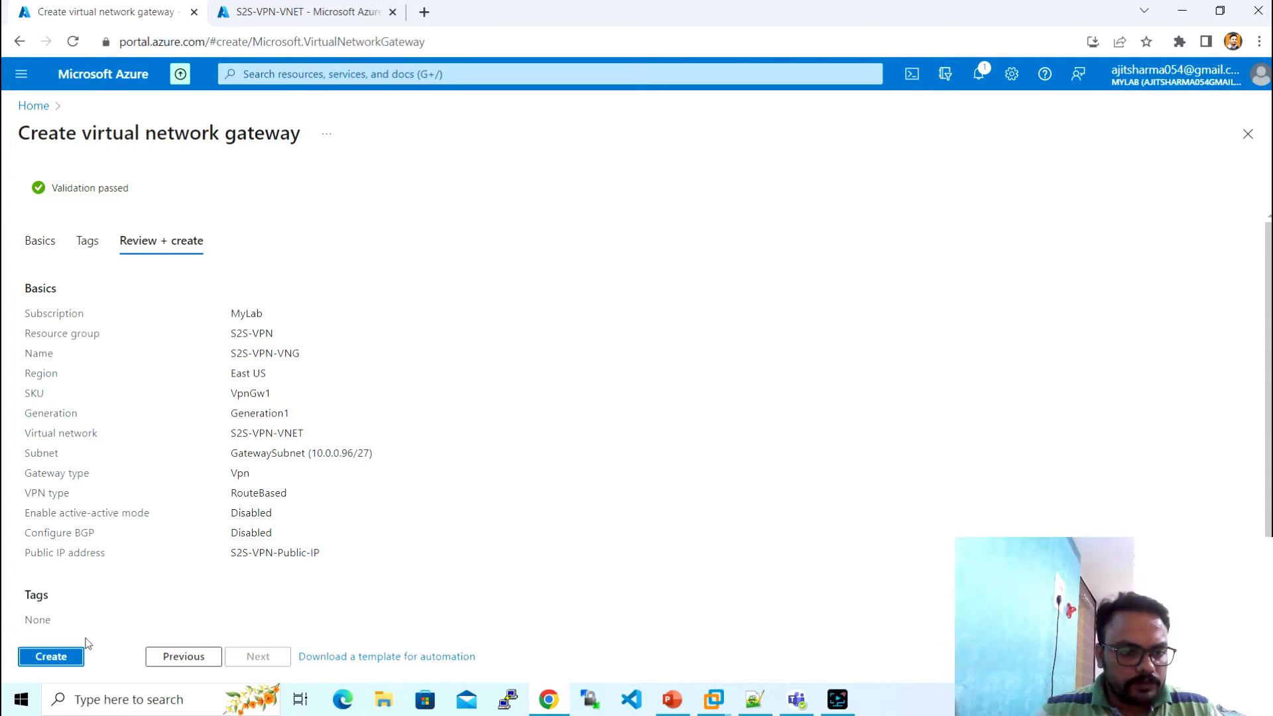
left_click(67, 660)
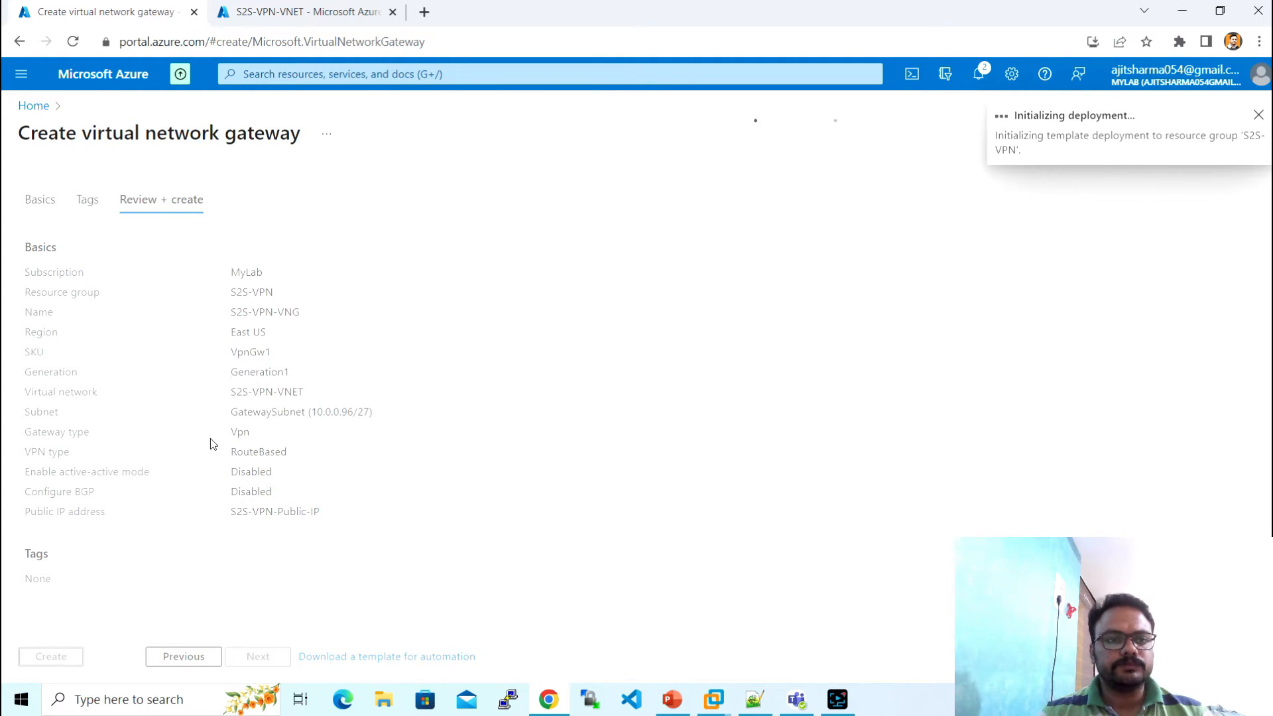
left_click(1257, 115)
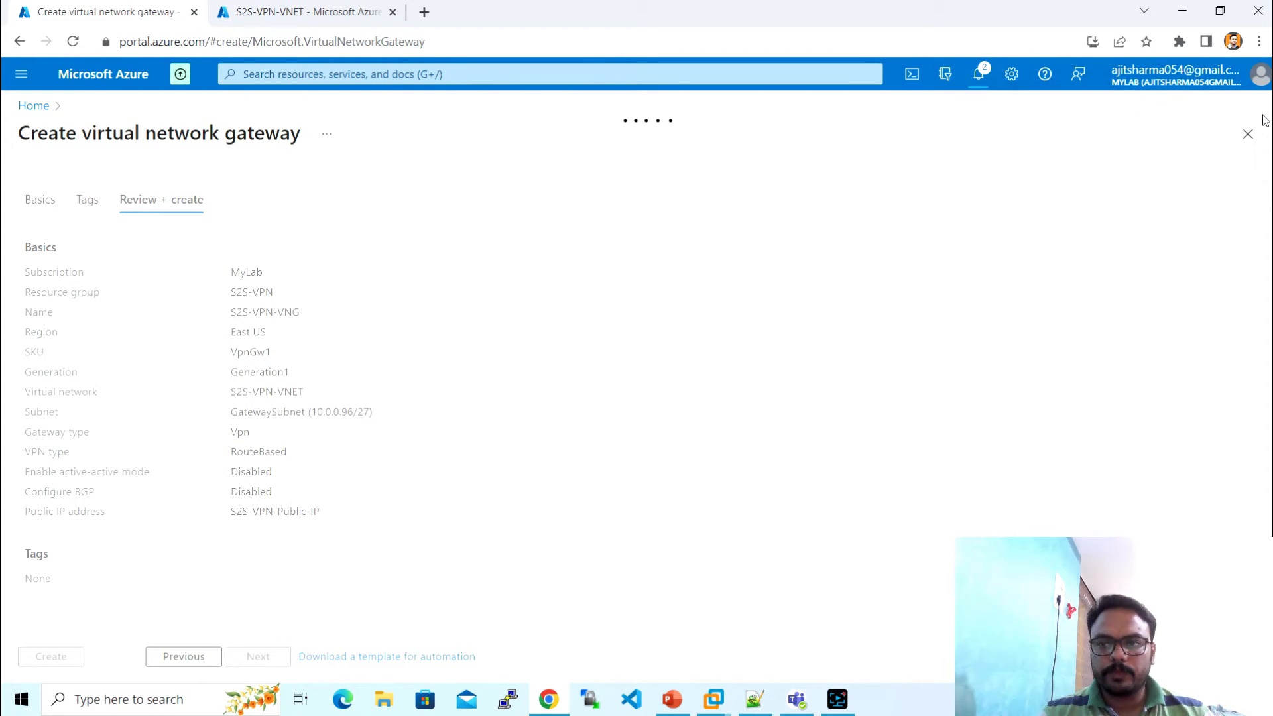
left_click(754, 699)
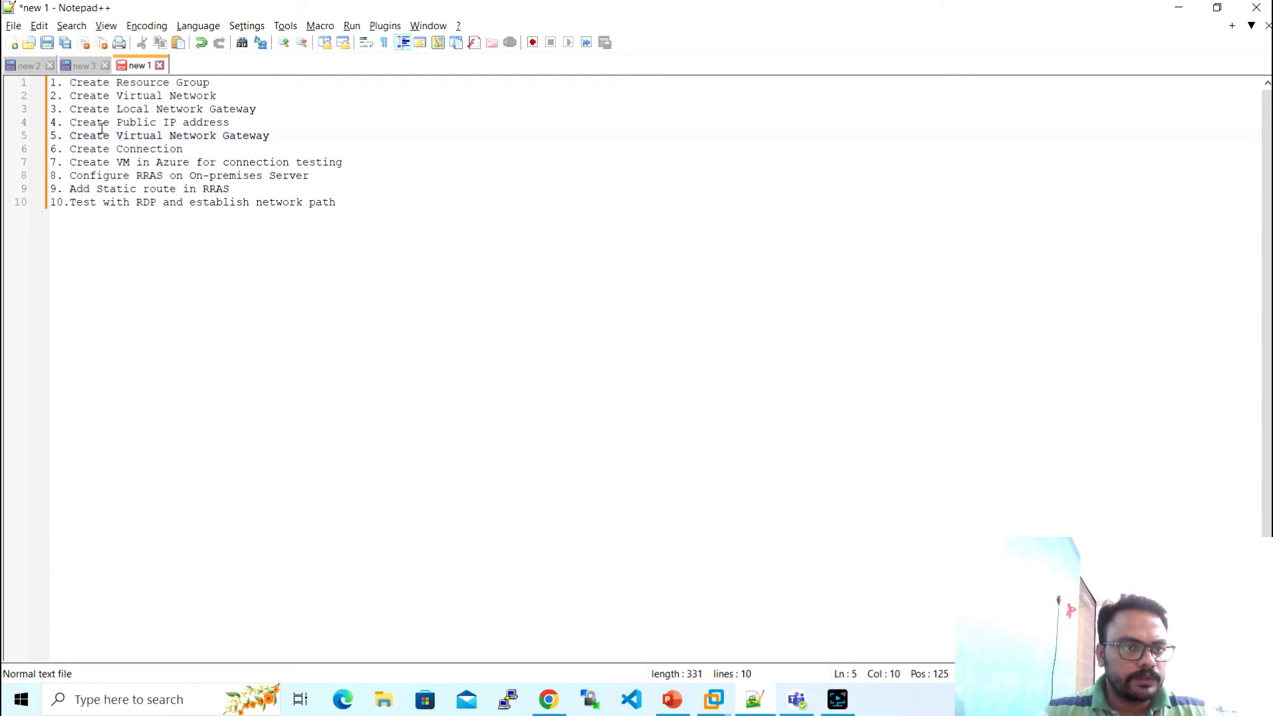
- Highlight the public IP and virtual network gateway lines in Notepad++, then return to the Azure portal
left_click_drag(104, 125, 69, 151)
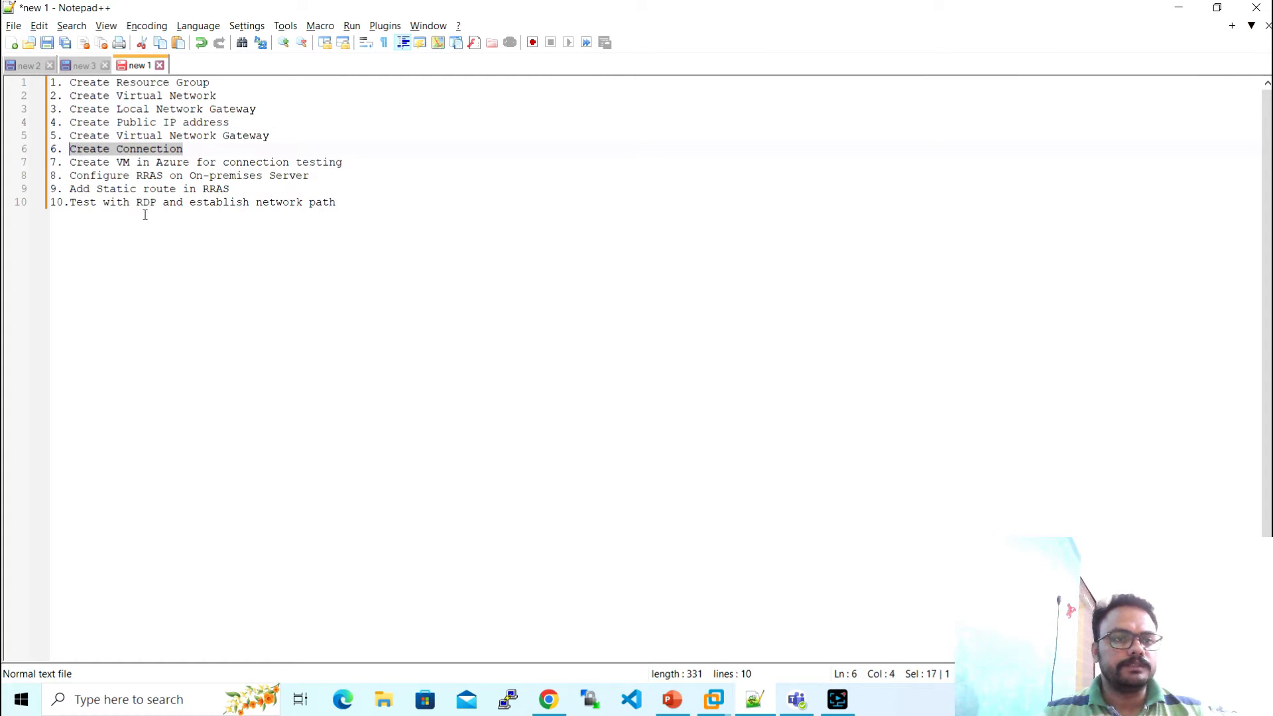
key("alt+Tab")
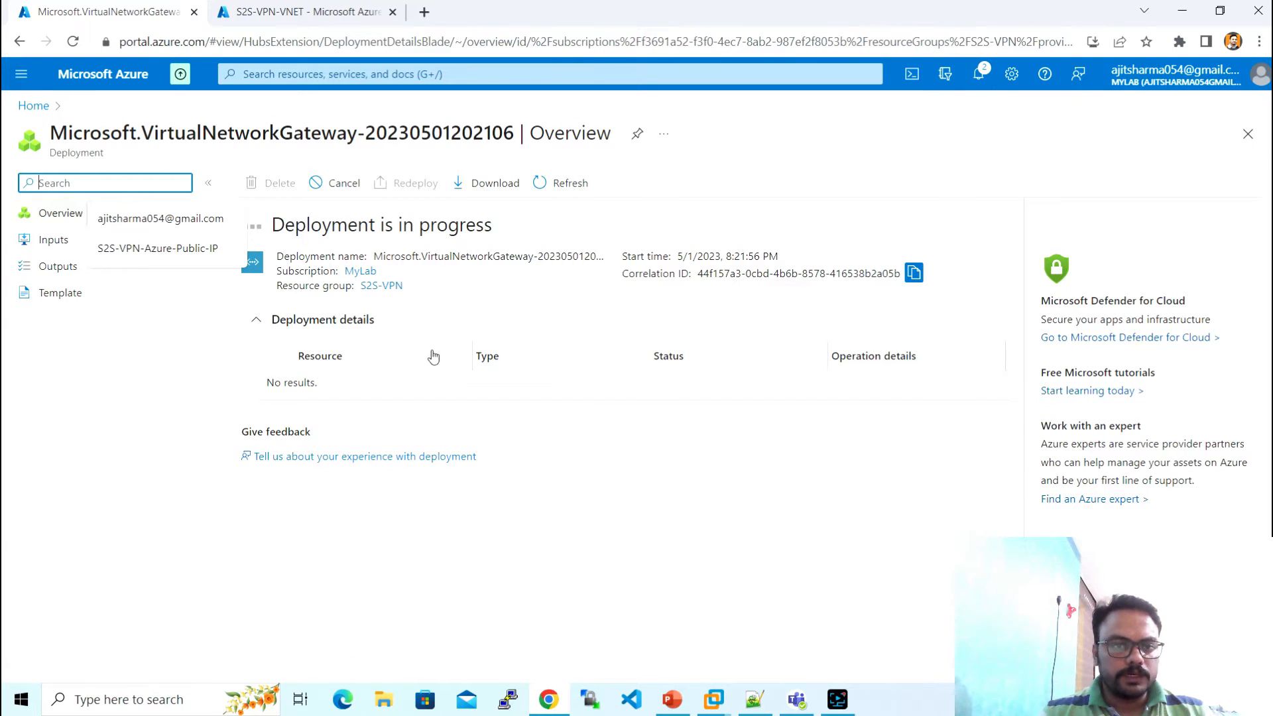
key("alt+Tab")
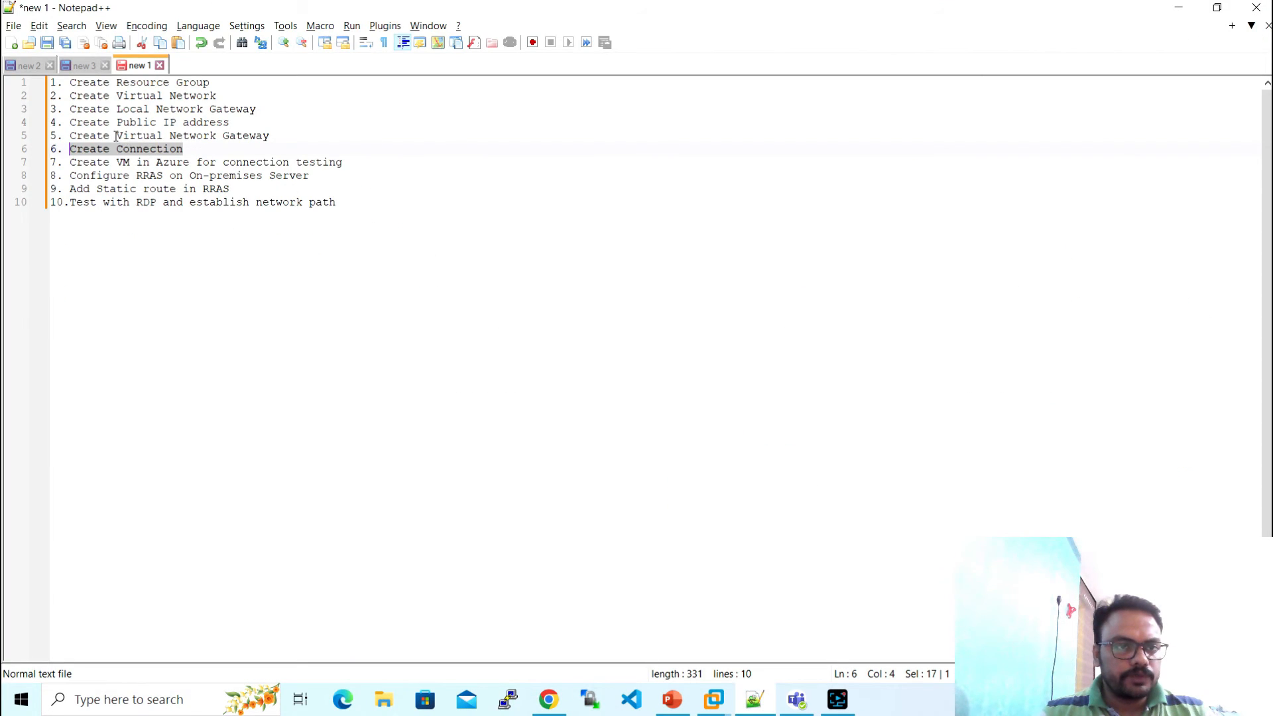
left_click_drag(117, 136, 270, 136)
key("alt+Tab")
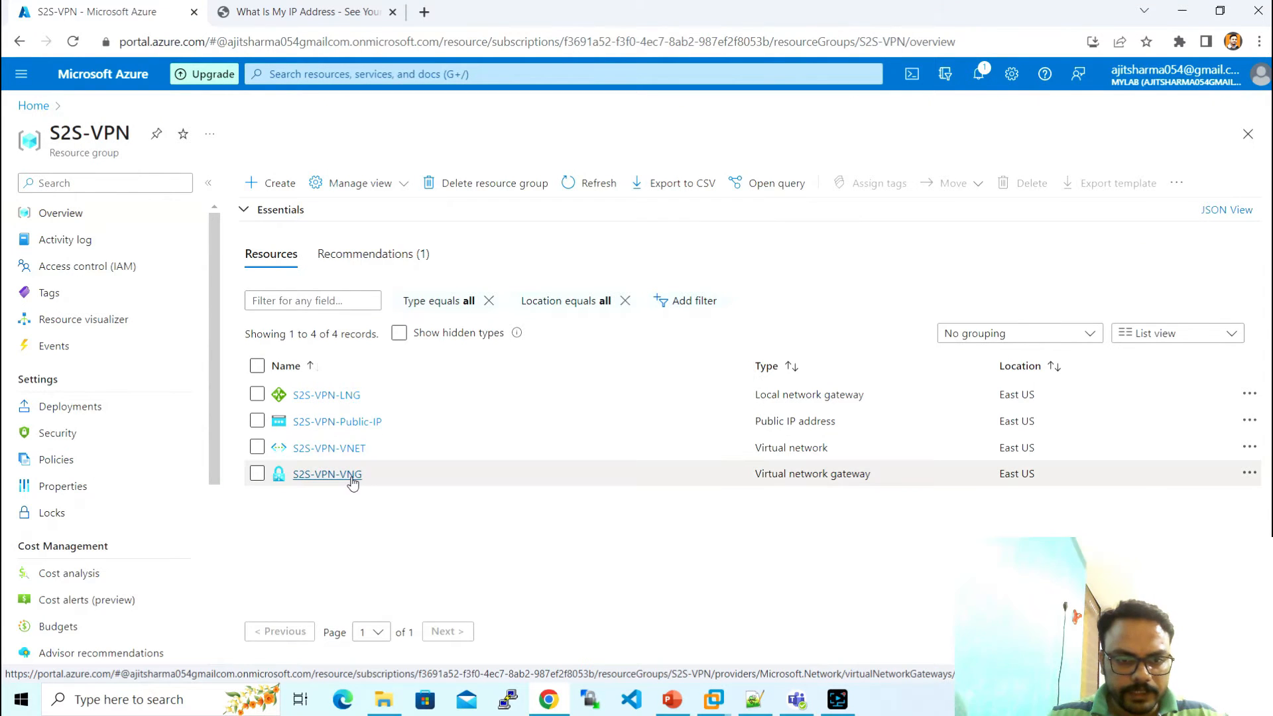
- Refresh the S2S-VPN resource list and try a portal search for 'conne'
left_click(606, 183)
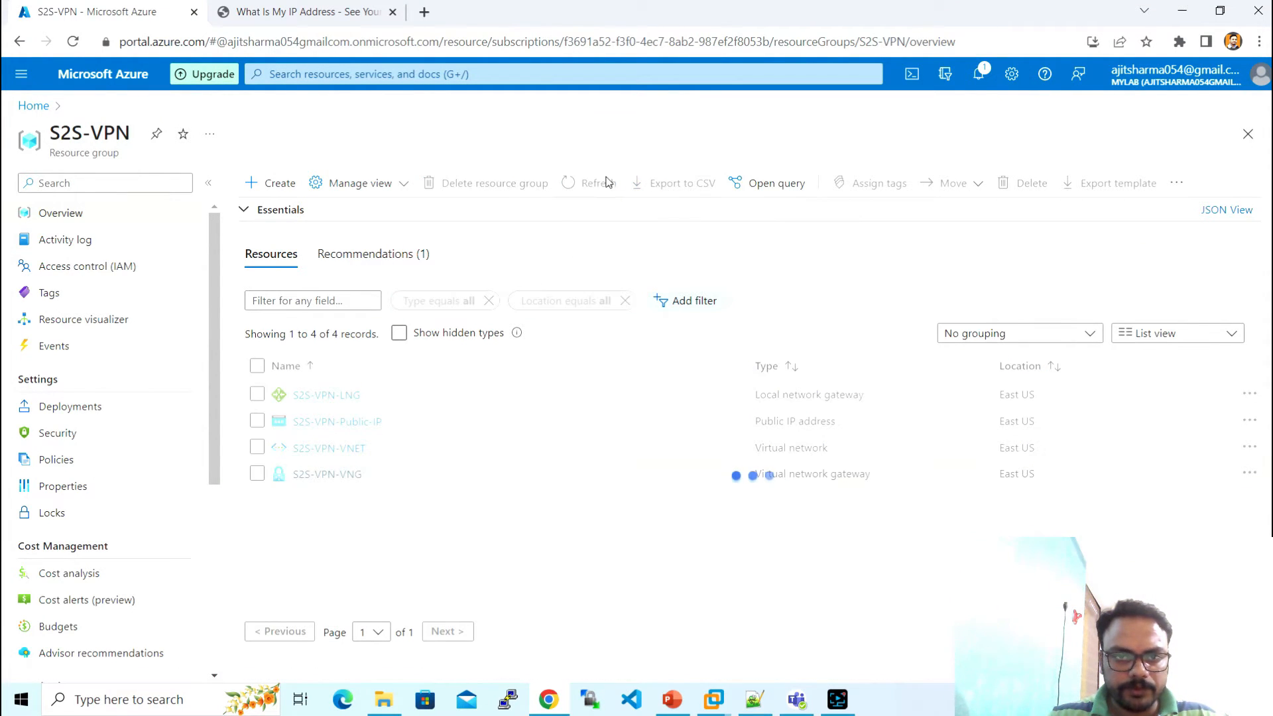
left_click(759, 710)
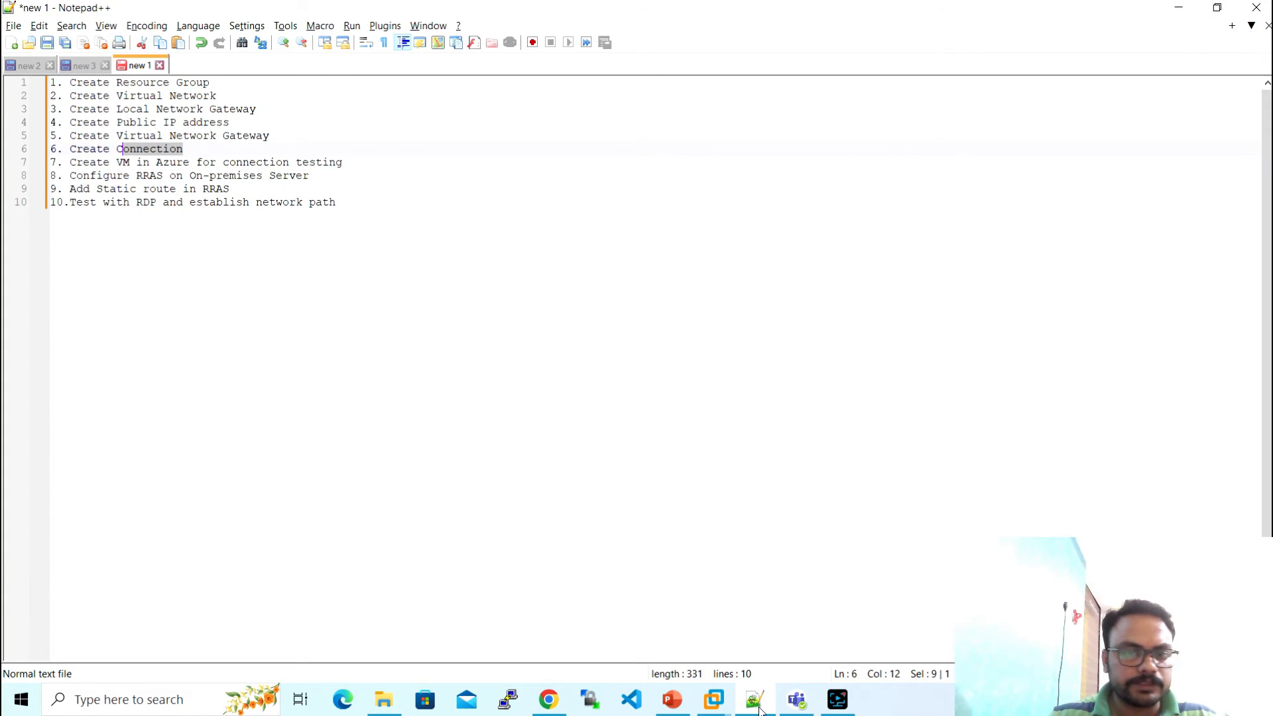
left_click(759, 711)
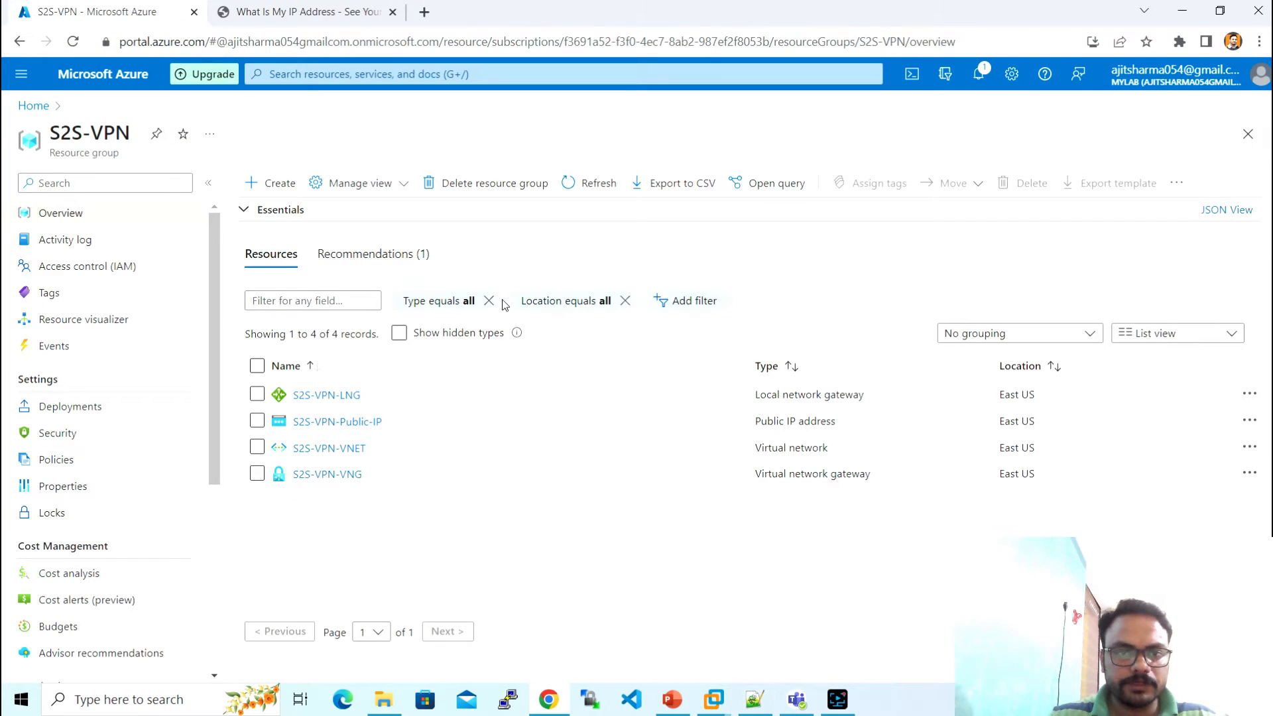
left_click(427, 74)
type("conne")
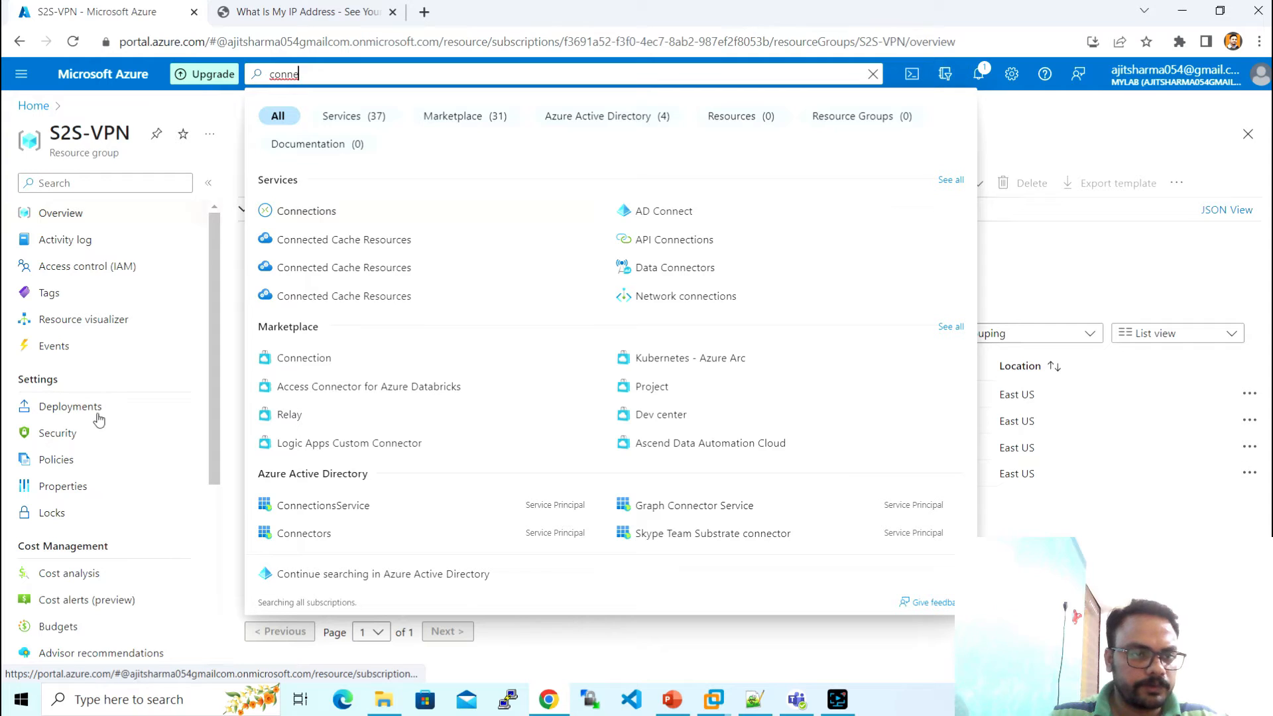
left_click(551, 646)
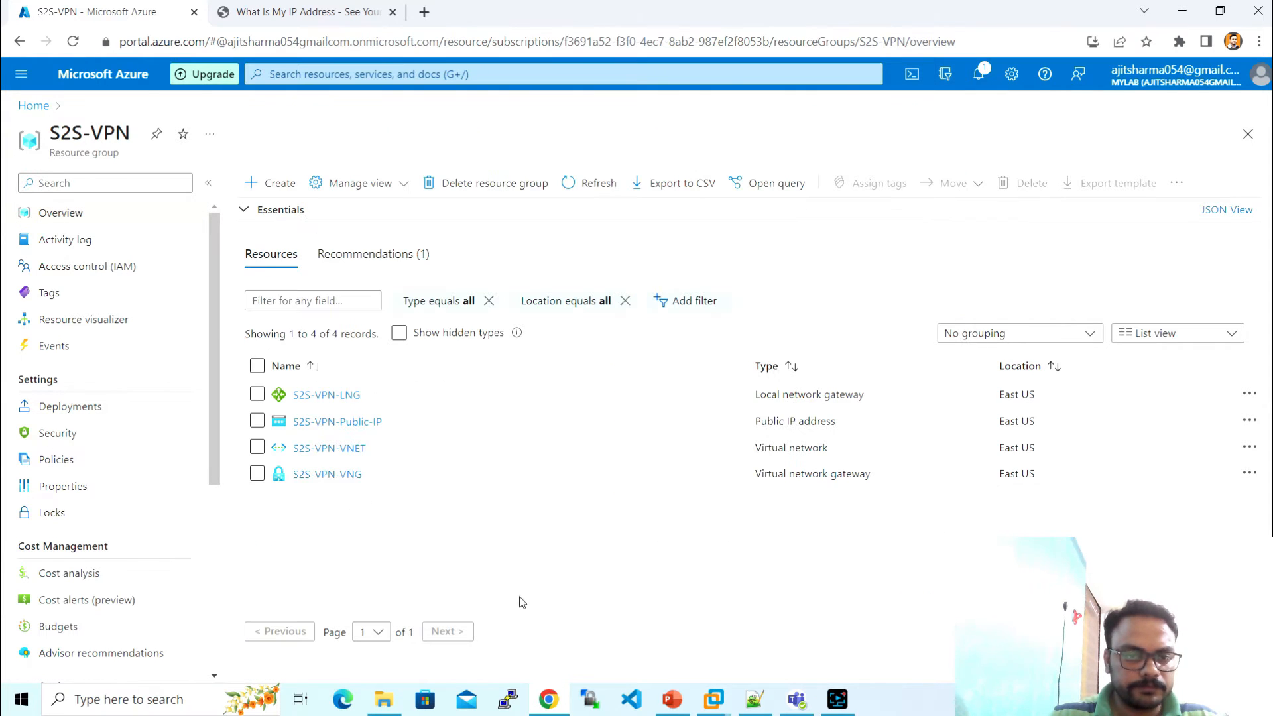
- Open the S2S-VPN-VNG gateway's Connections page and start adding a connection
left_click(328, 474)
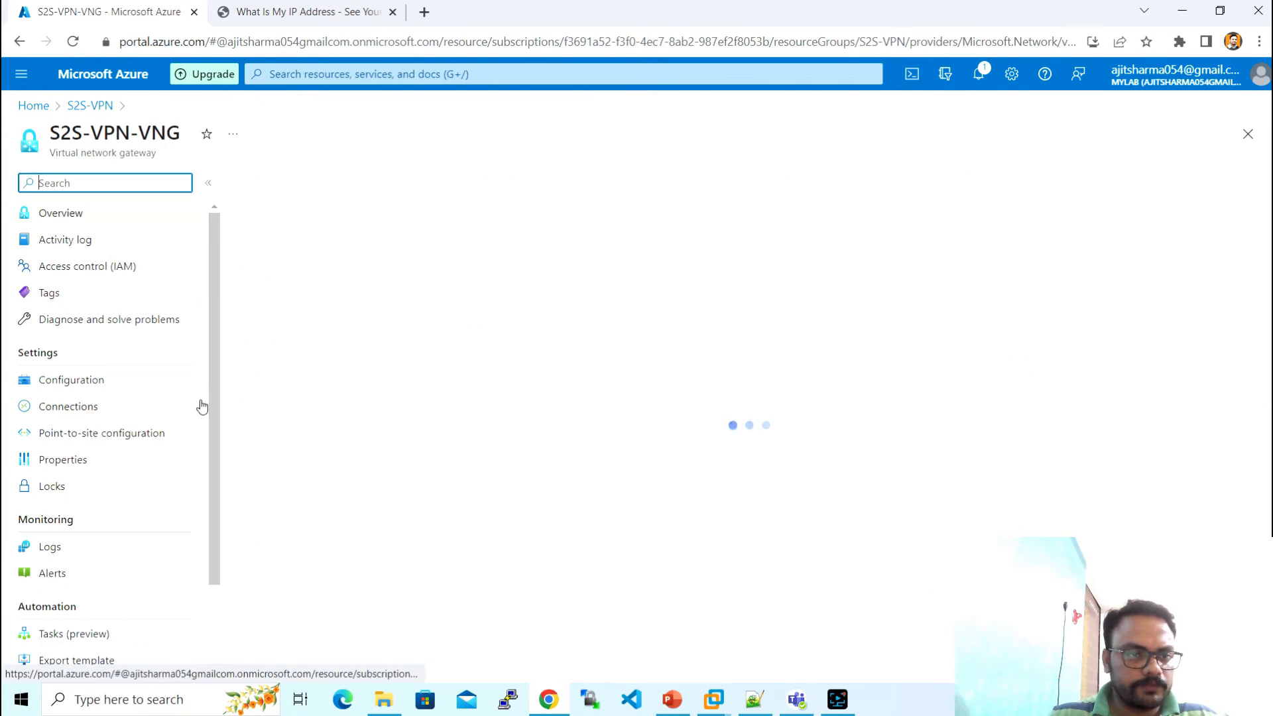
left_click(130, 409)
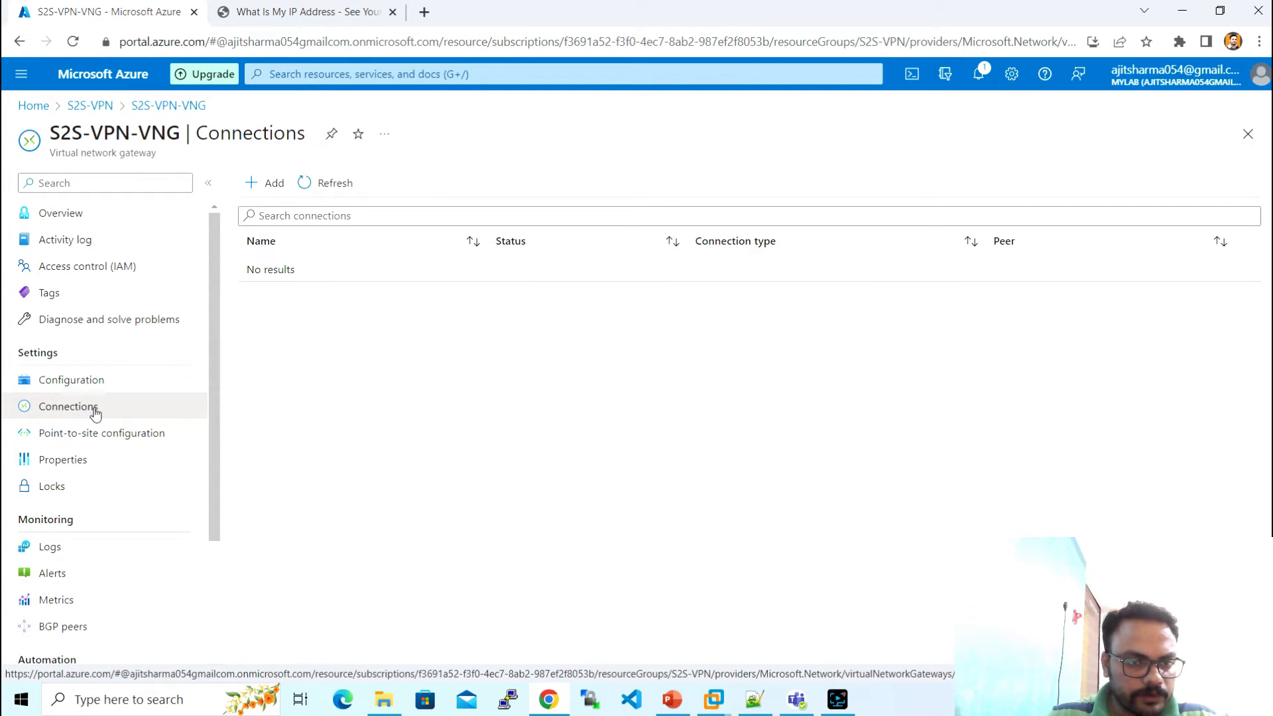
left_click(274, 183)
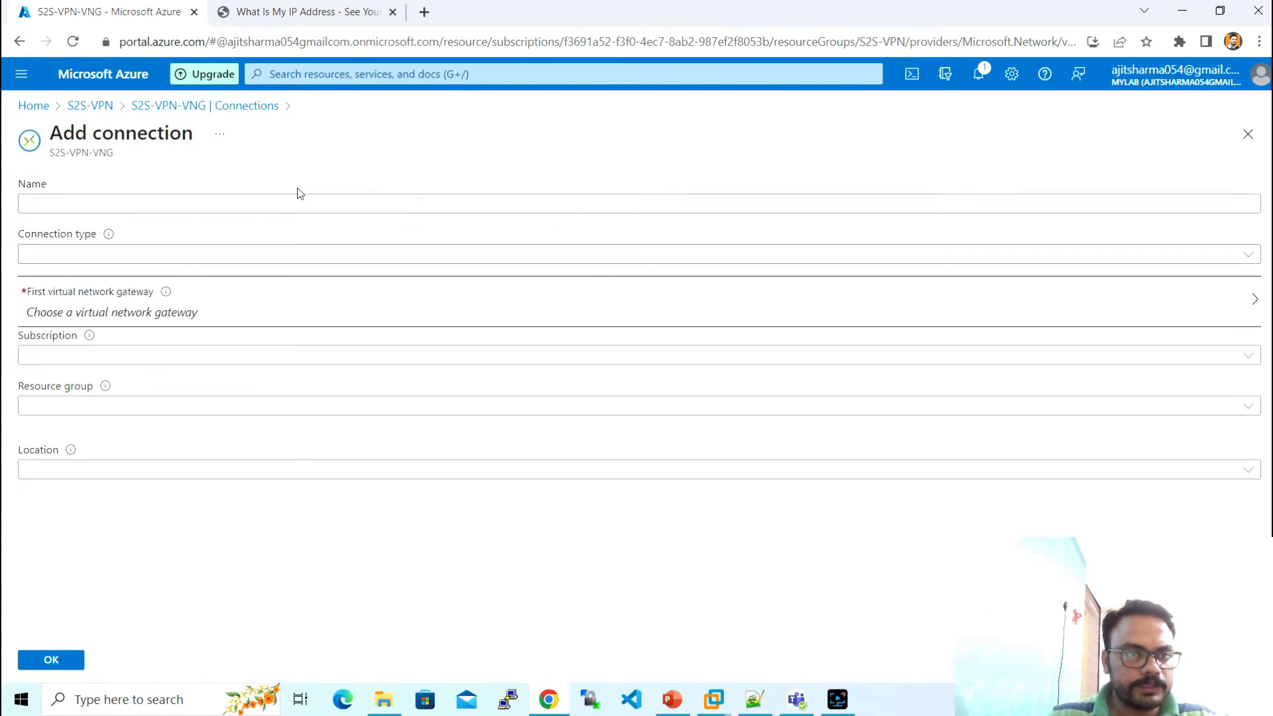
- Create S2S-VPN-Connection as a Site-to-site (IPsec) link to S2S-VPN-LNG with a shared key
left_click(305, 199)
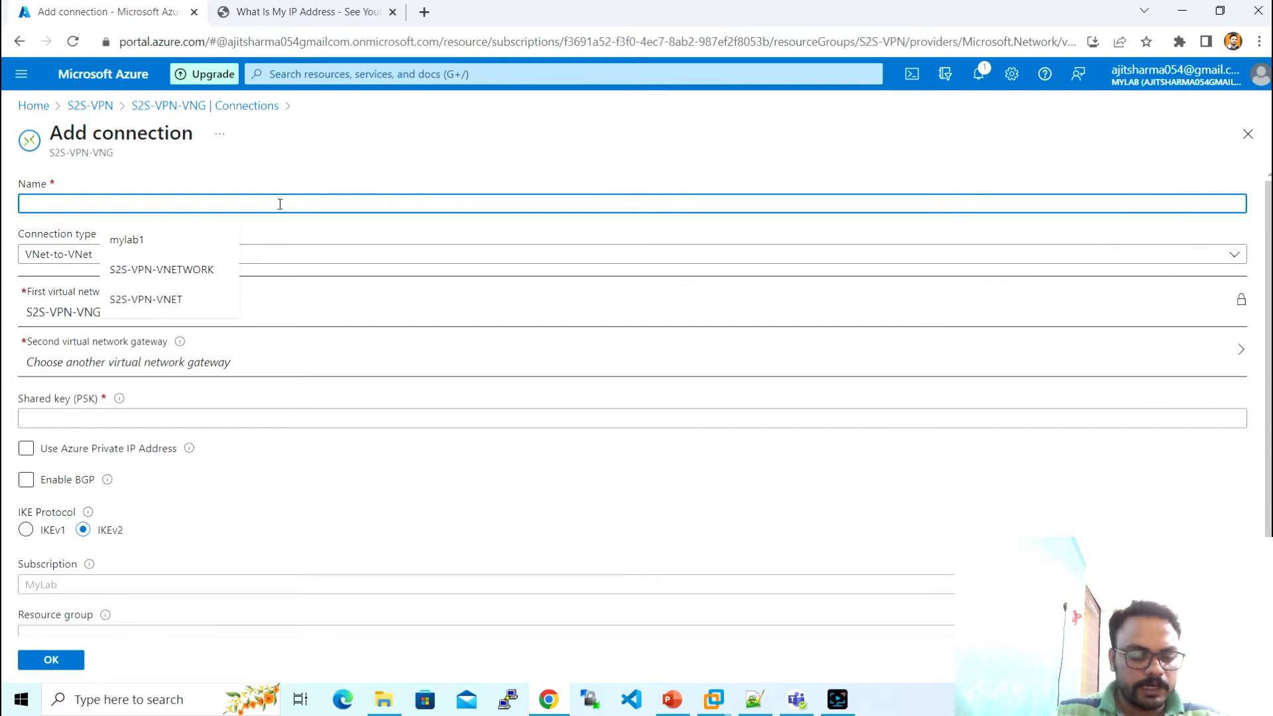
type("S2S")
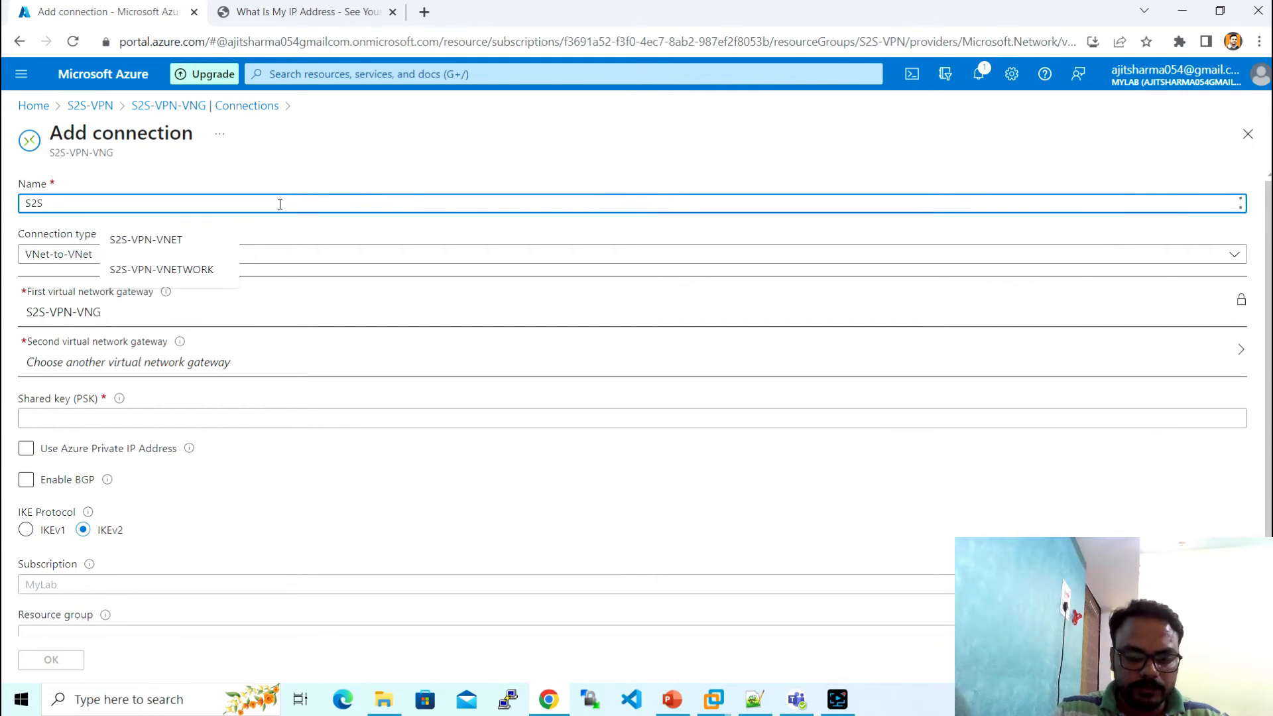
type("-VPN-")
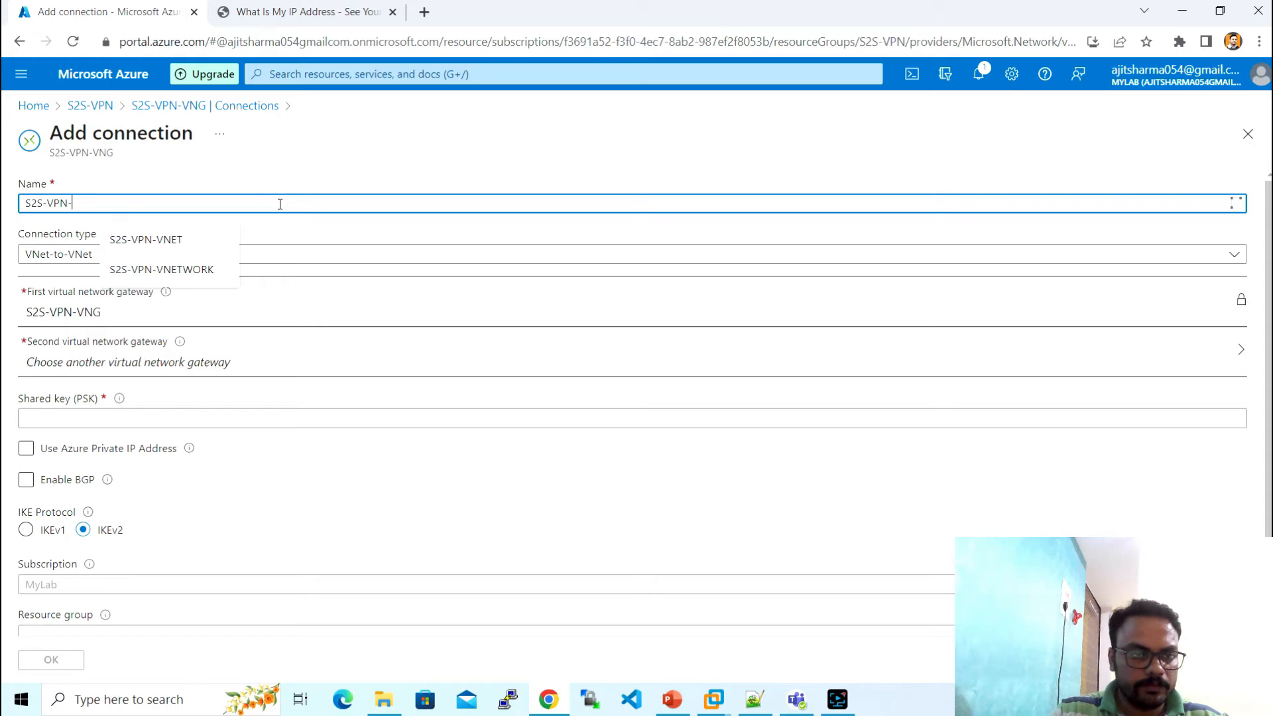
type("Connec")
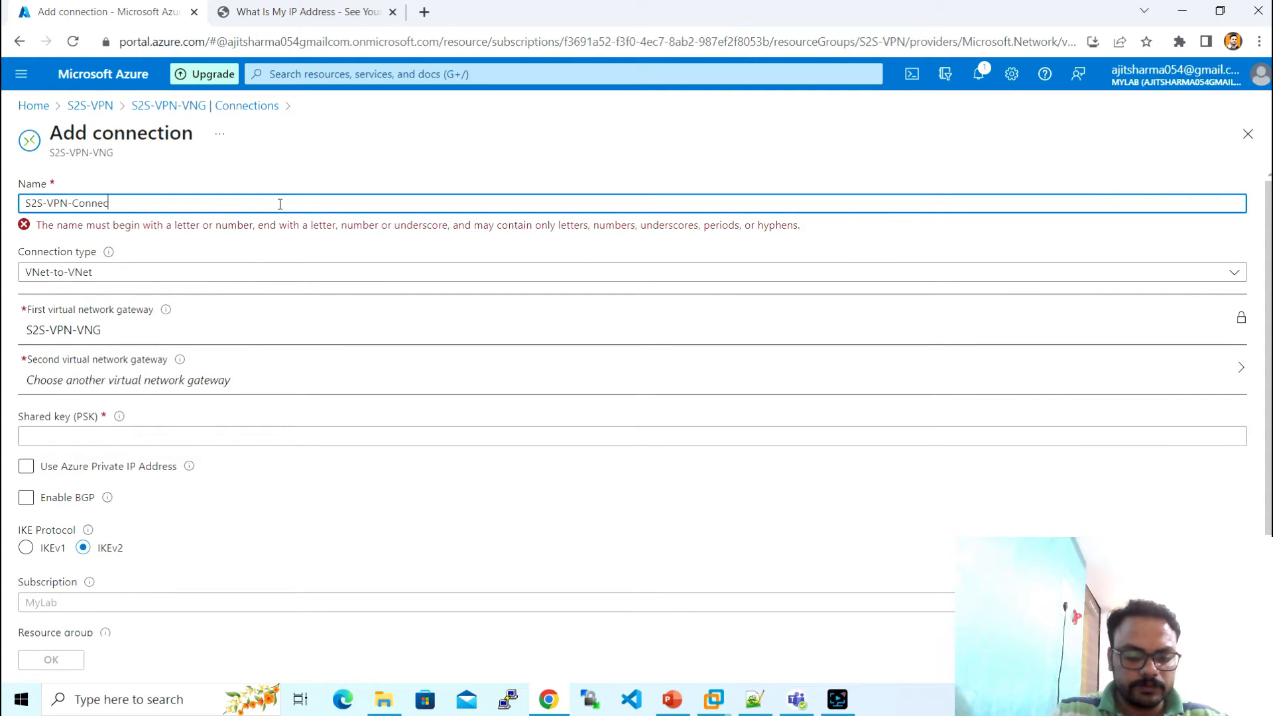
type("tion")
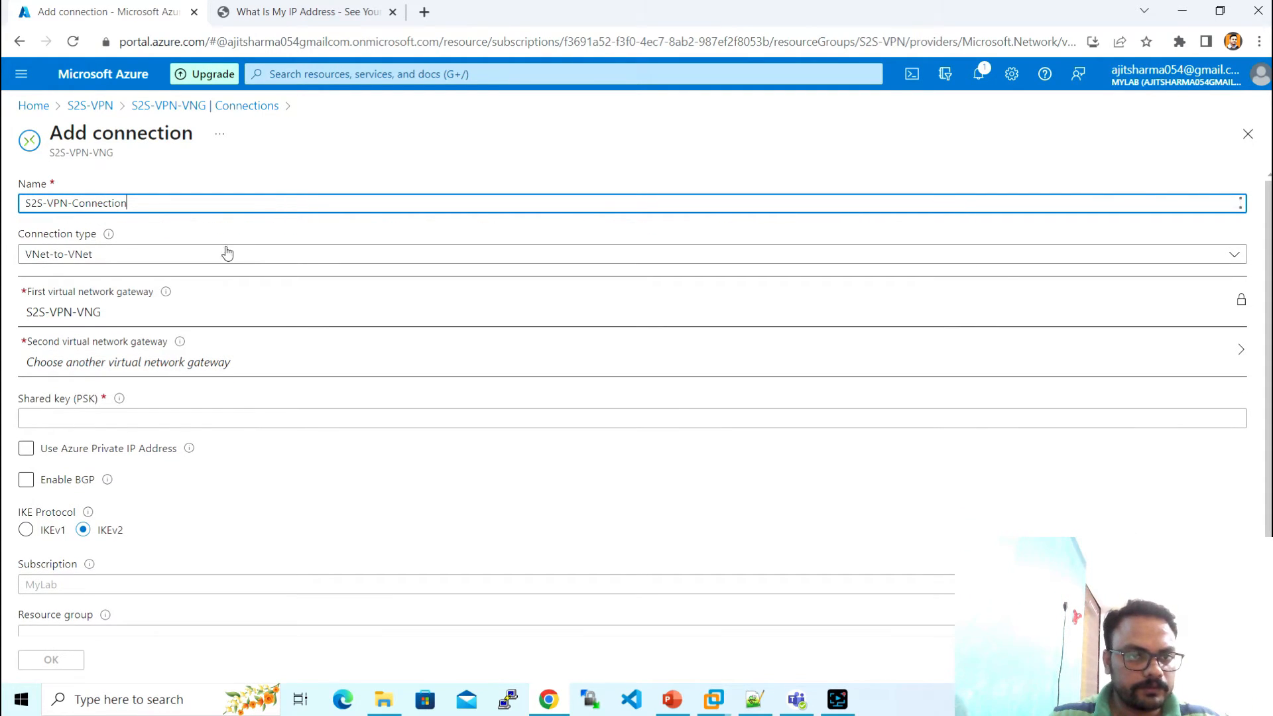
left_click(221, 265)
left_click(221, 264)
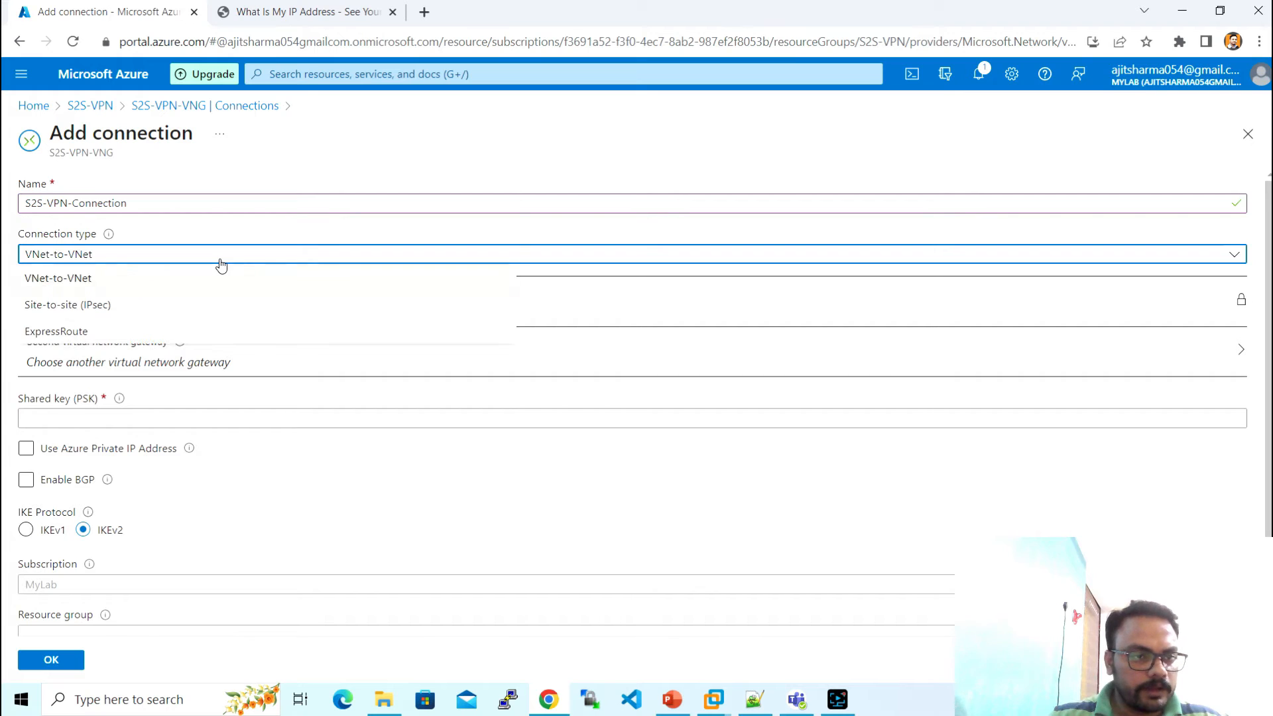
left_click(188, 307)
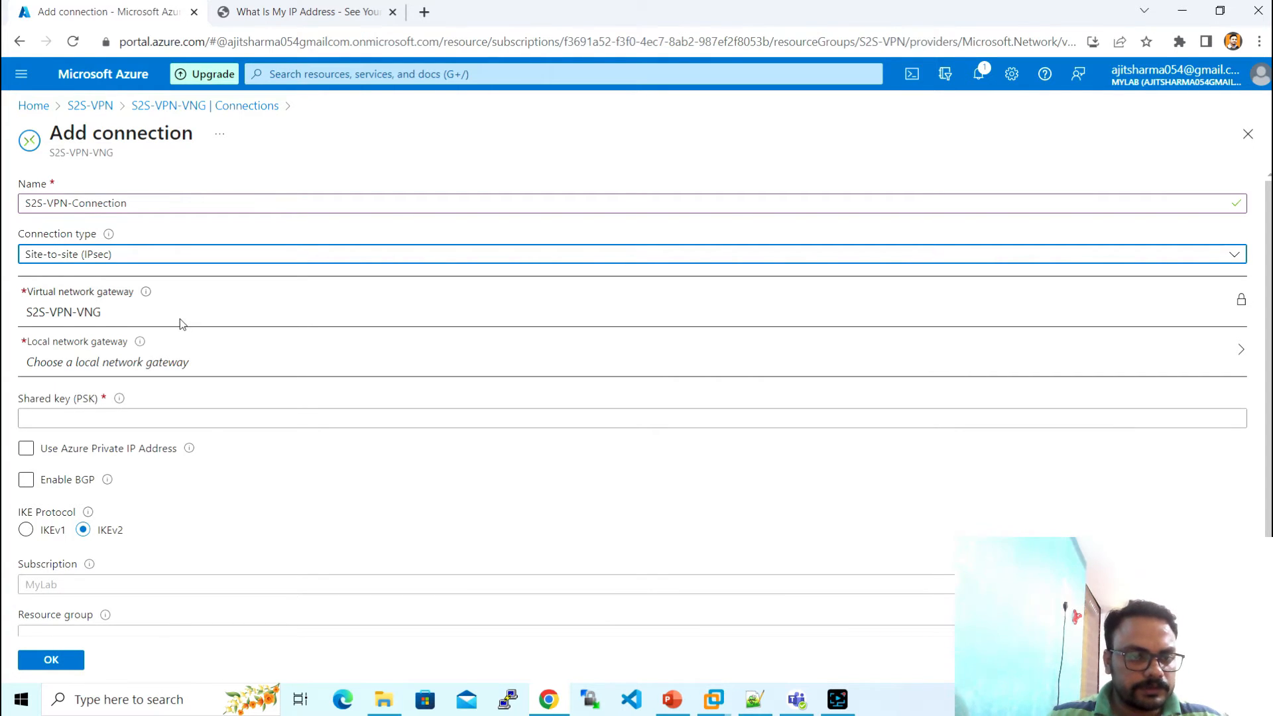
left_click(182, 359)
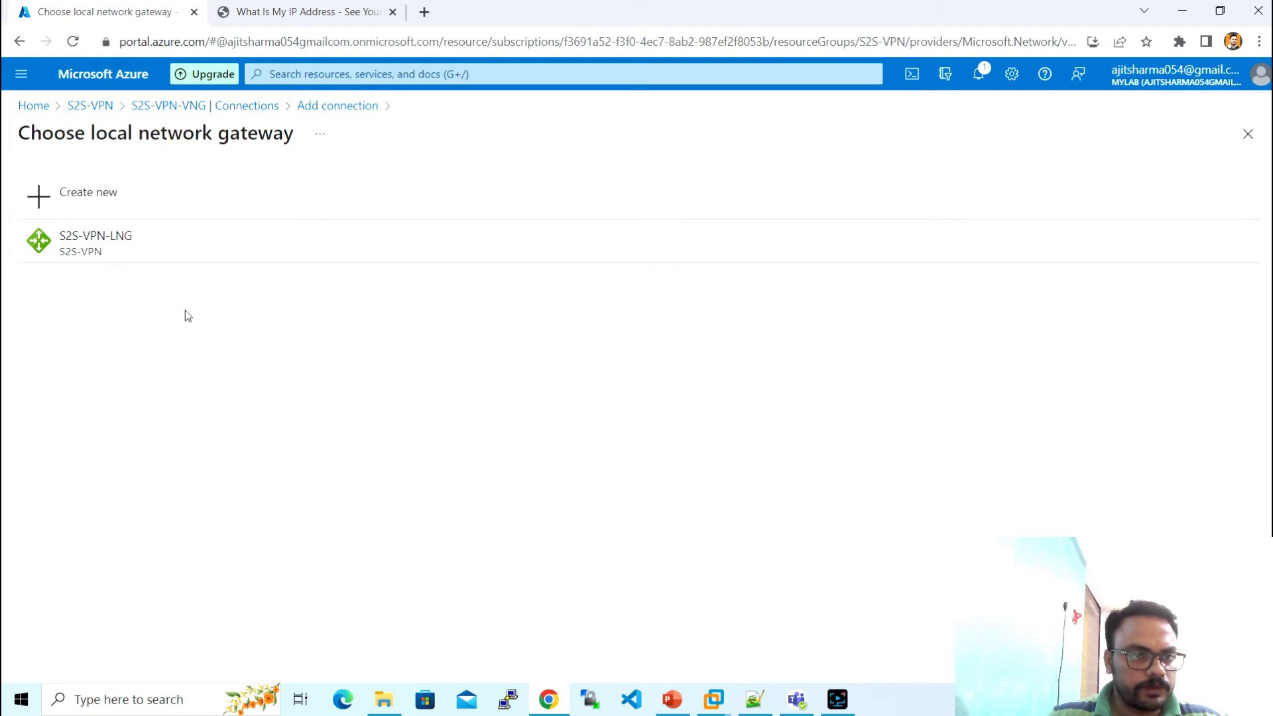
left_click(148, 250)
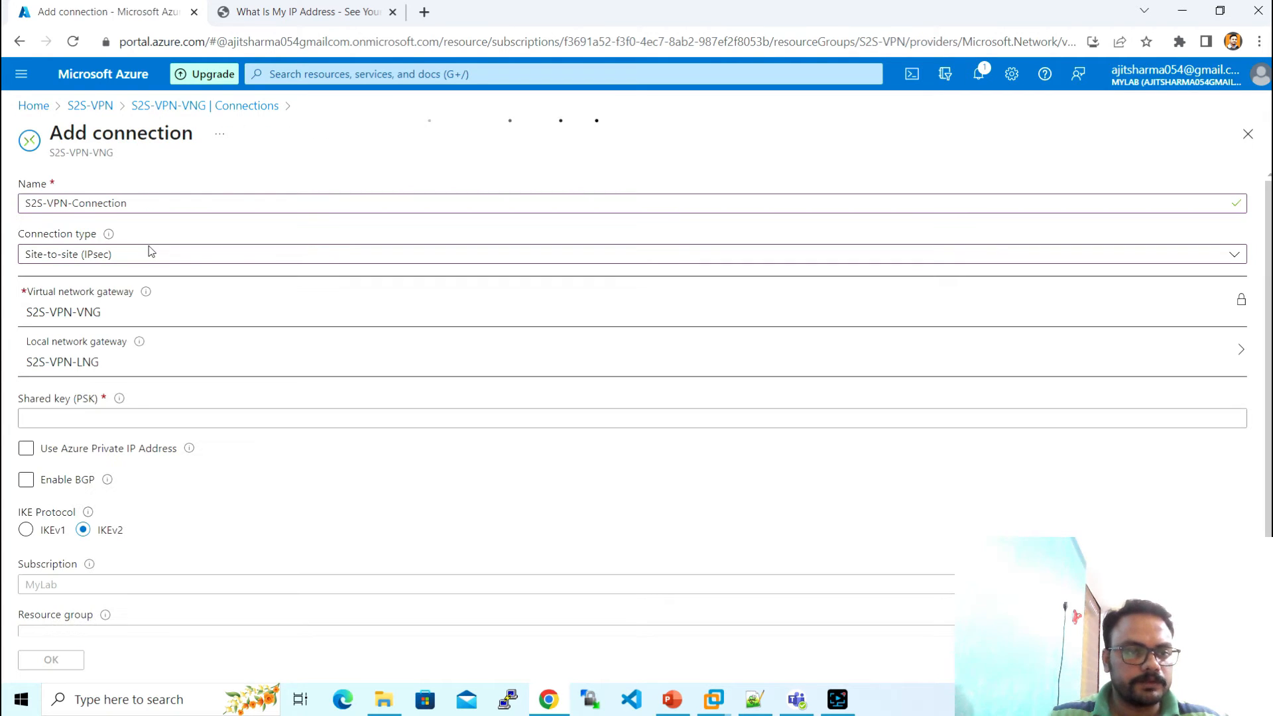
left_click(200, 422)
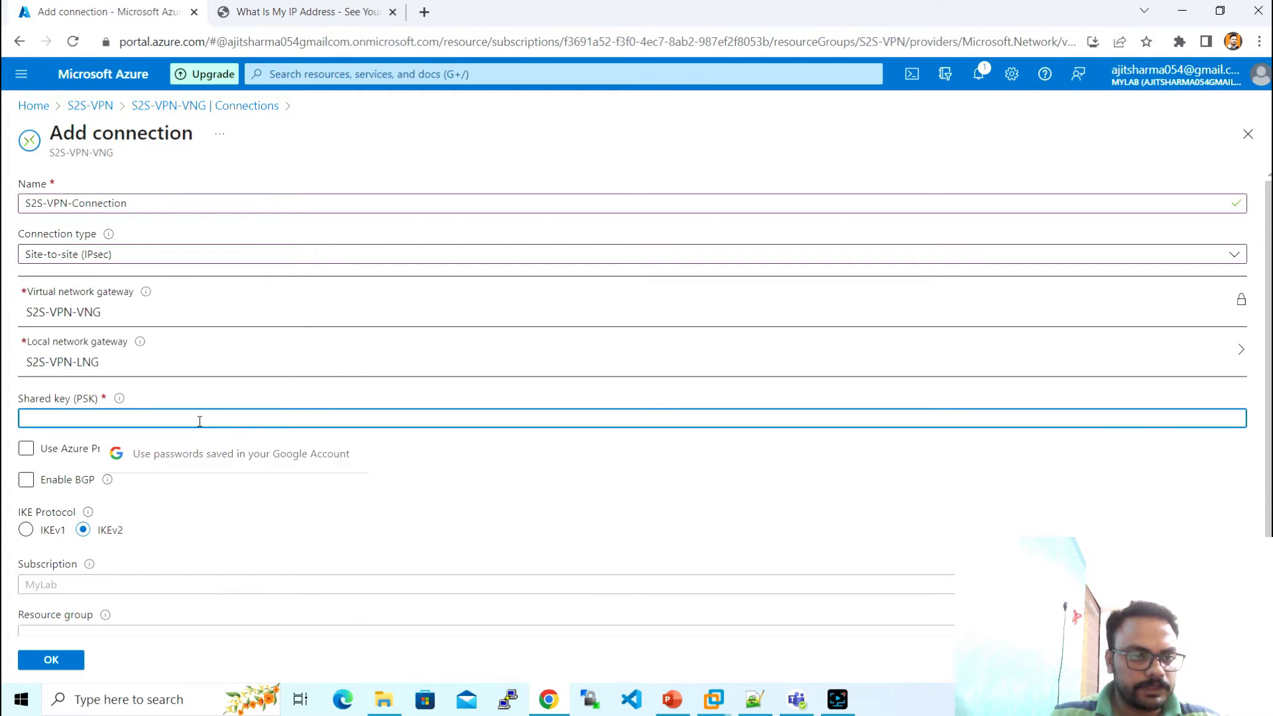
type("a")
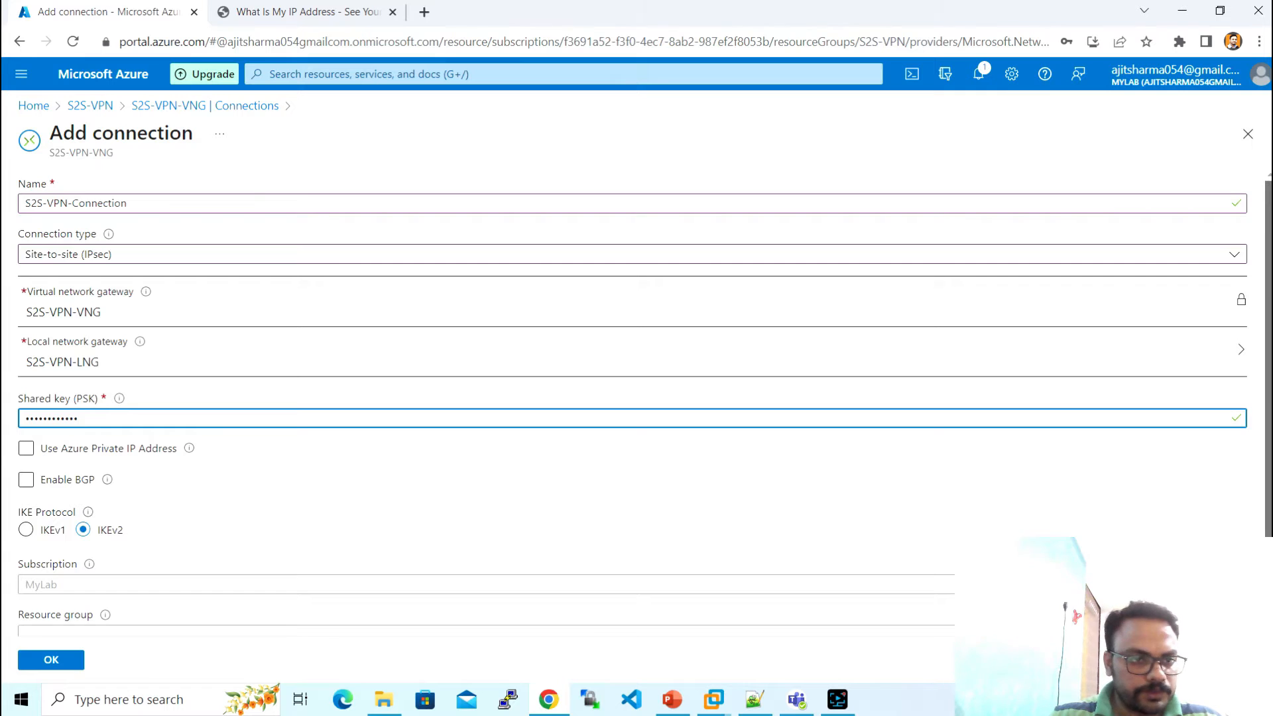
scroll(400, 361, "down", 1)
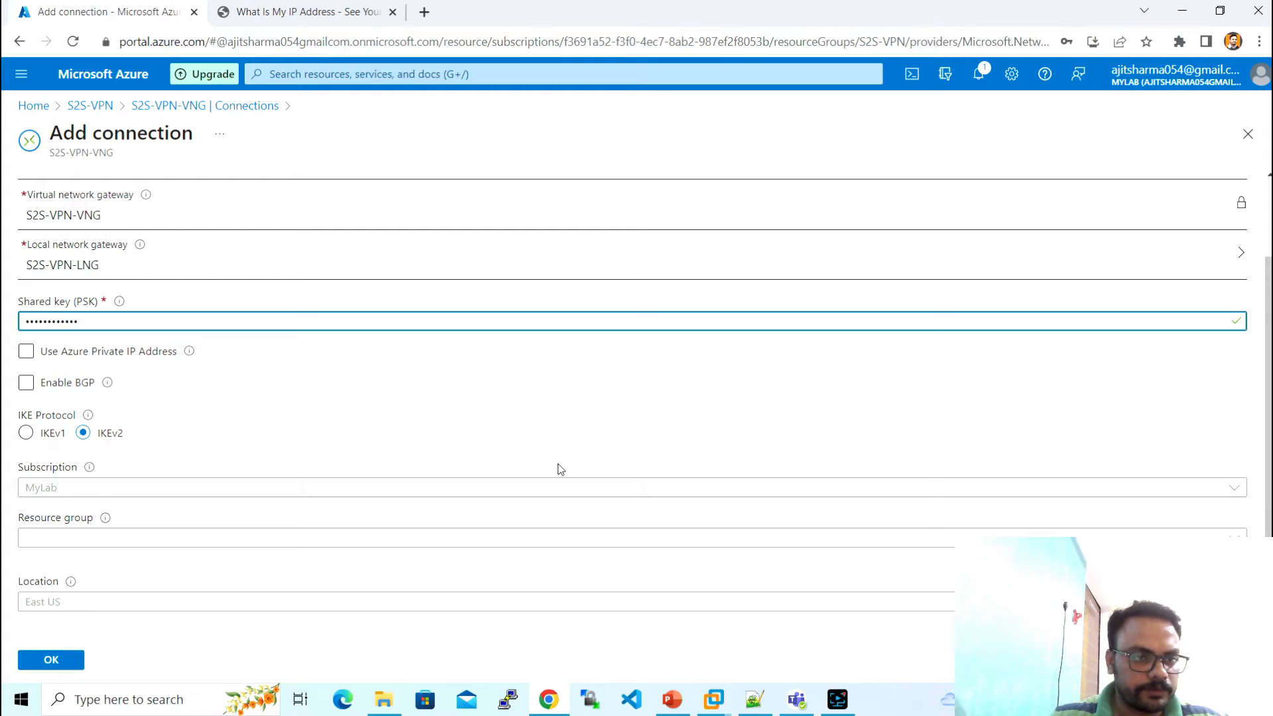
left_click(54, 664)
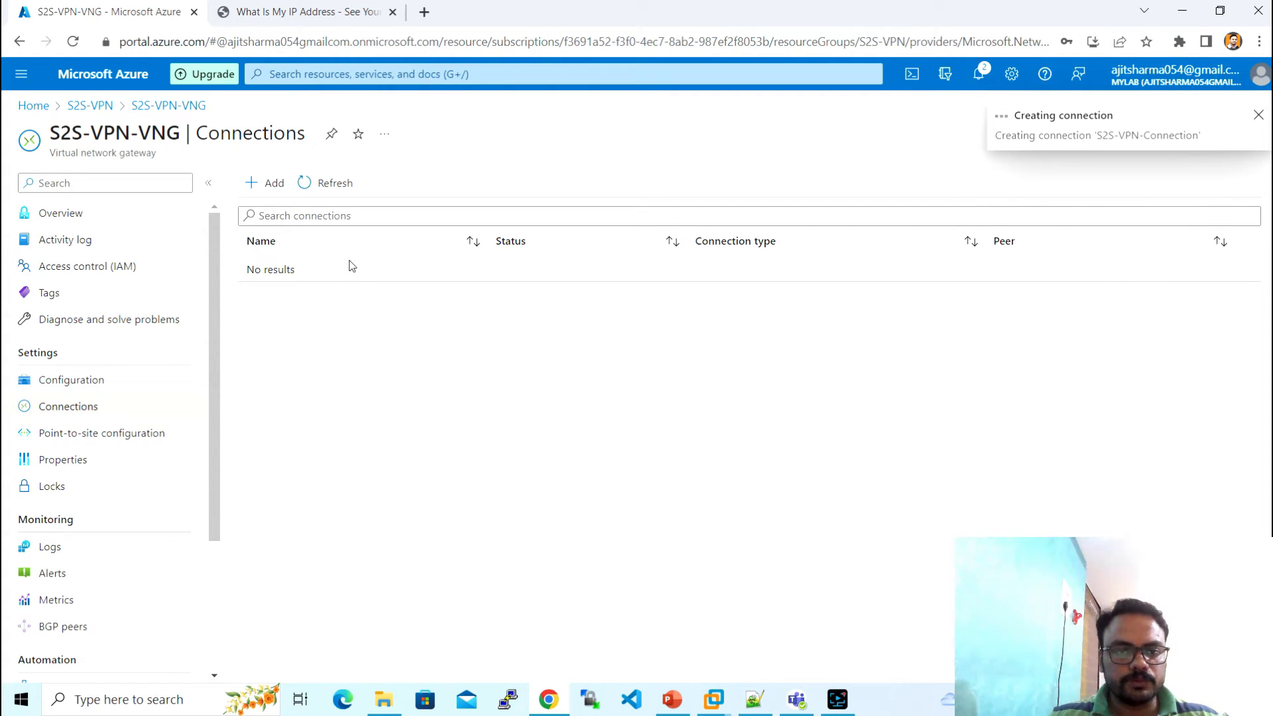
- Refresh the Connections list until S2S-VPN-Connection shows Updating, then mark the create-VM line in Notepad++
left_click(325, 187)
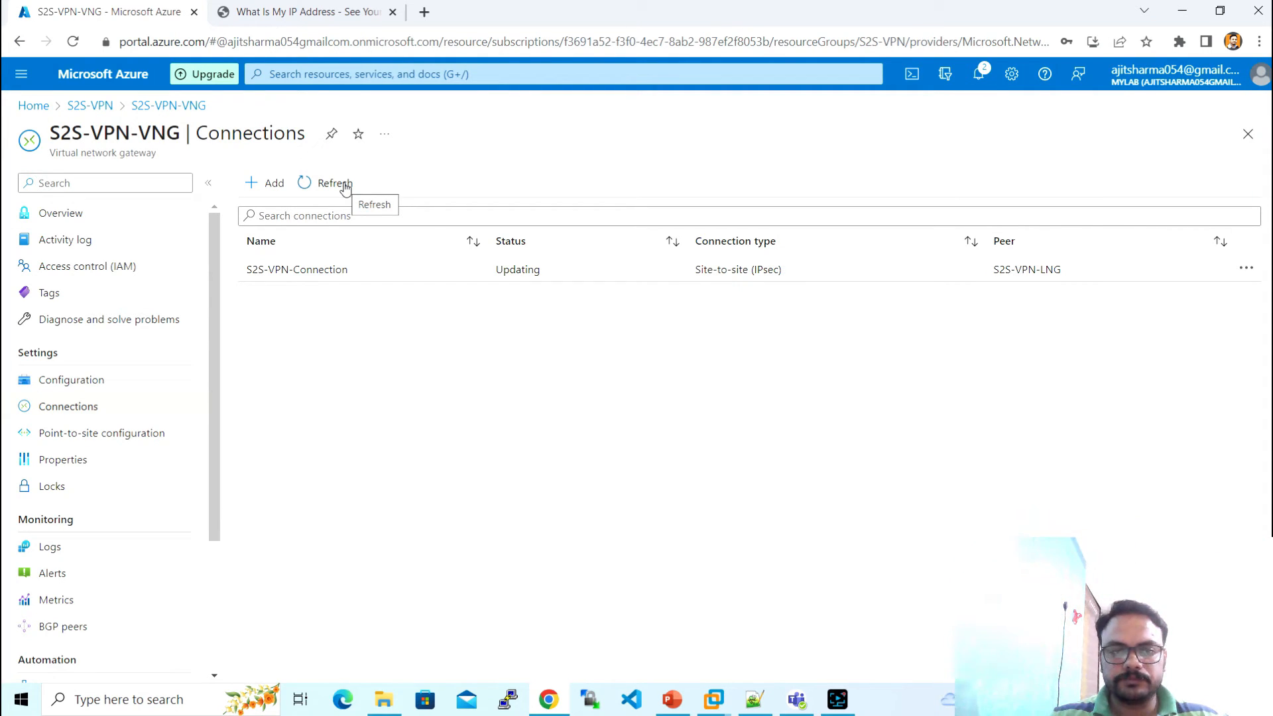
left_click(344, 188)
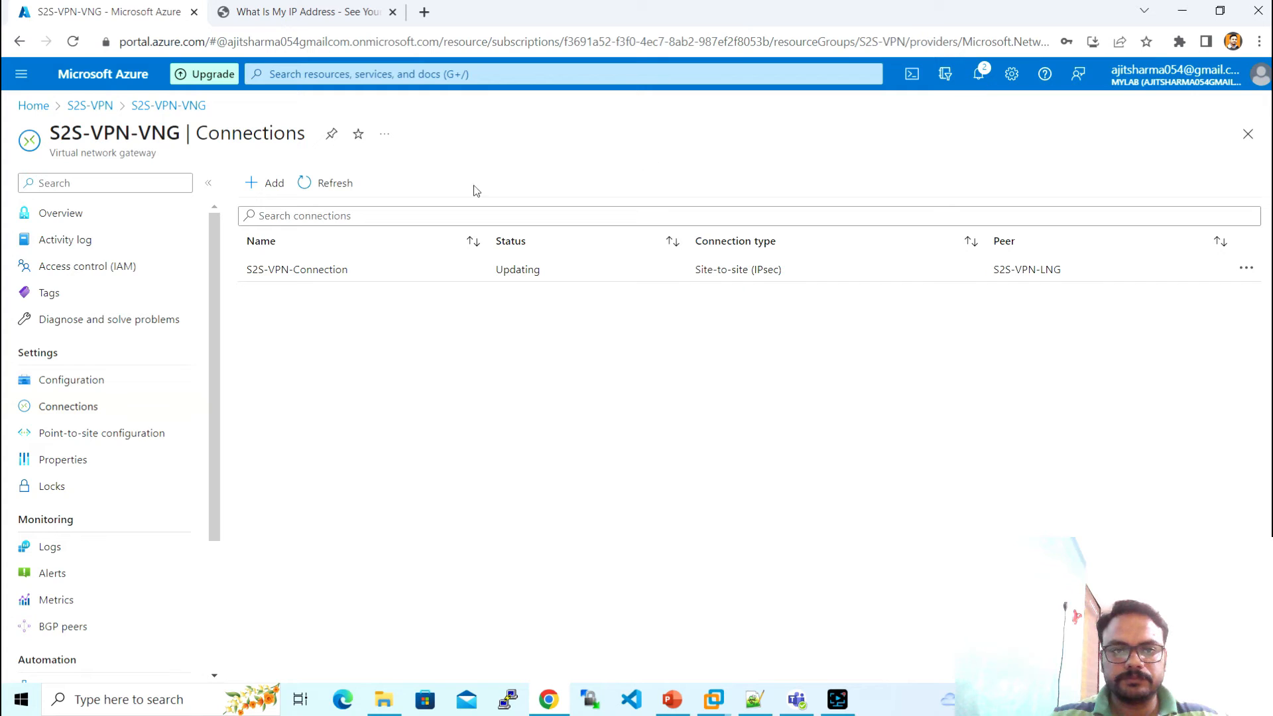
left_click(338, 190)
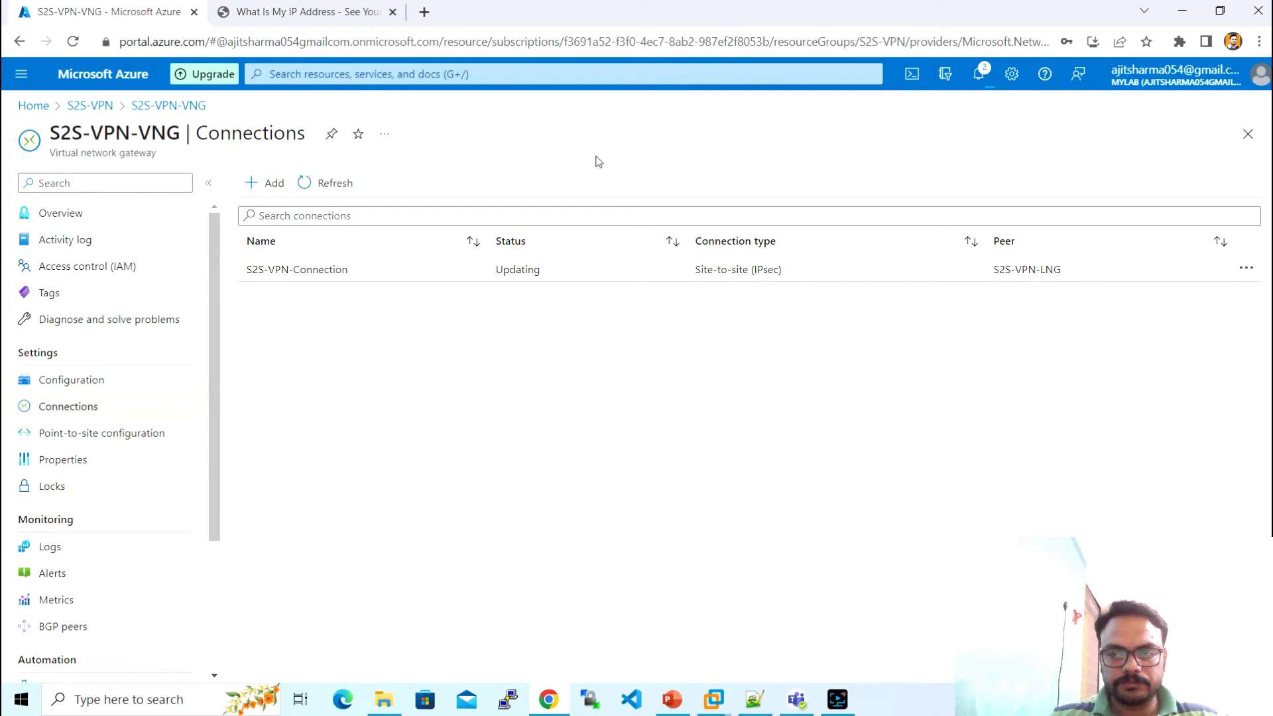
left_click(338, 184)
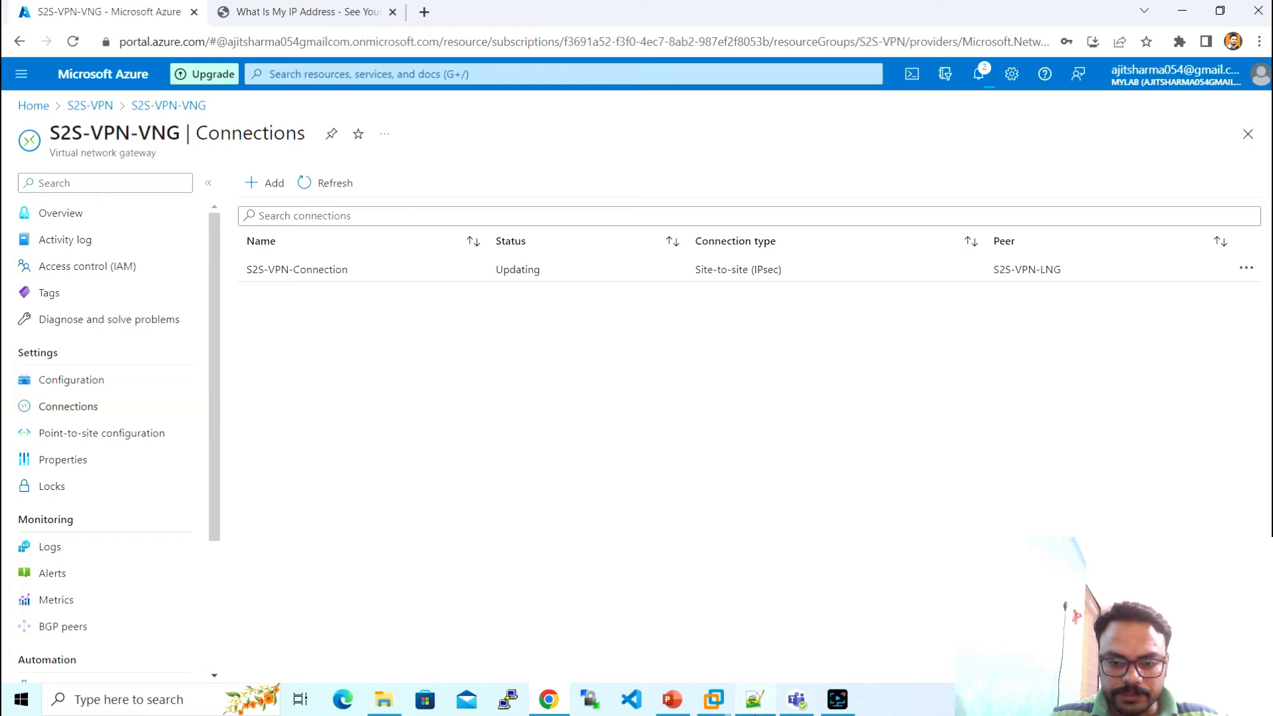
left_click(755, 700)
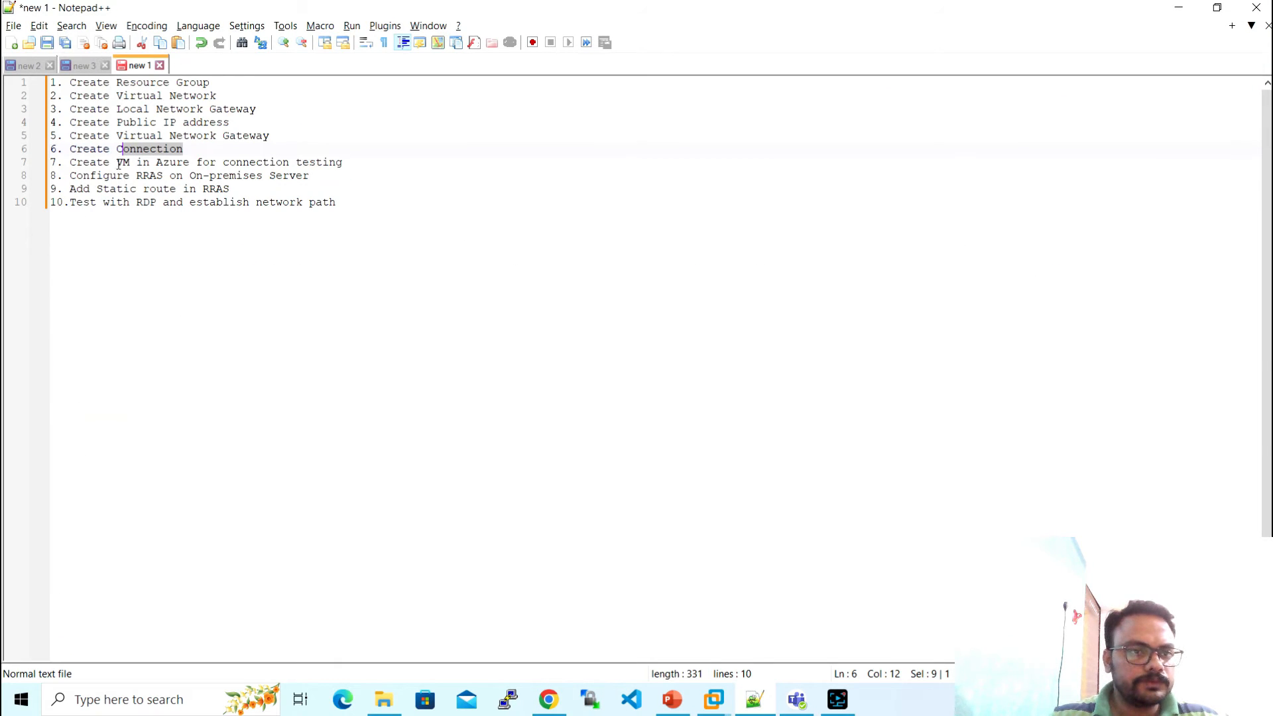
left_click_drag(71, 164, 342, 165)
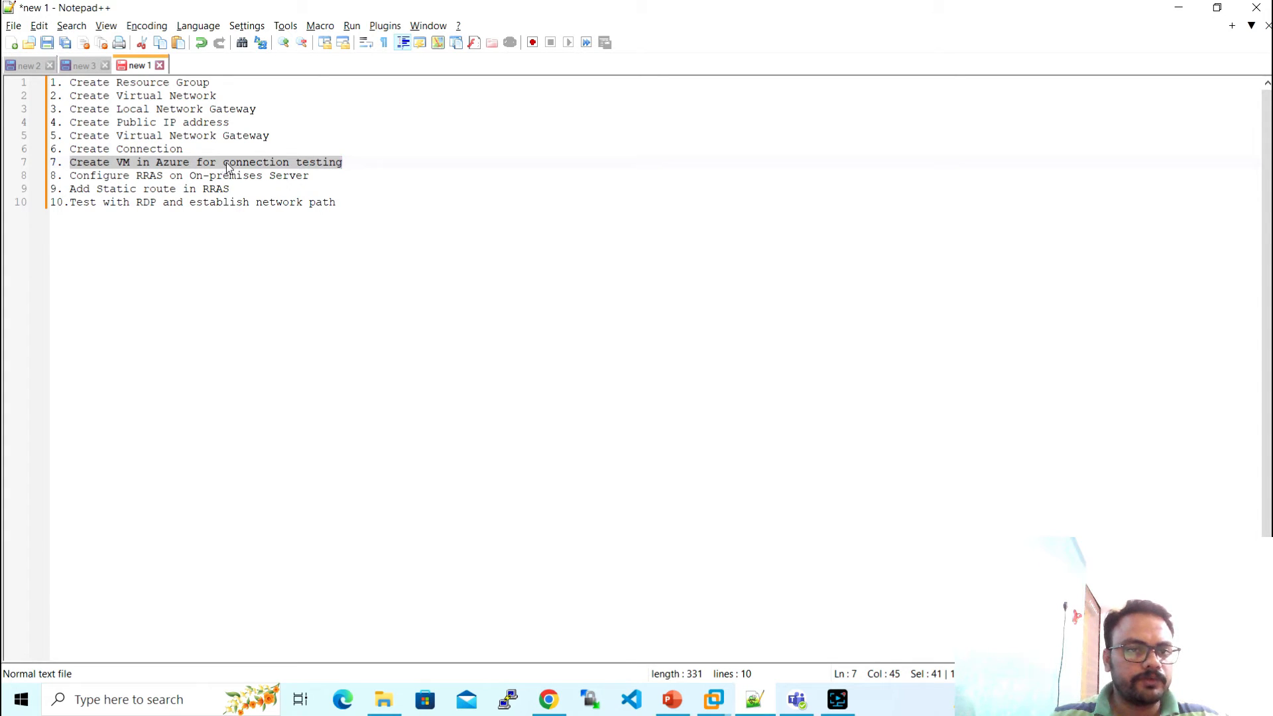
- Deselect the VM-creation line in Notepad++ and bring the Azure portal connections page forward
left_click(347, 165)
key("alt+Tab")
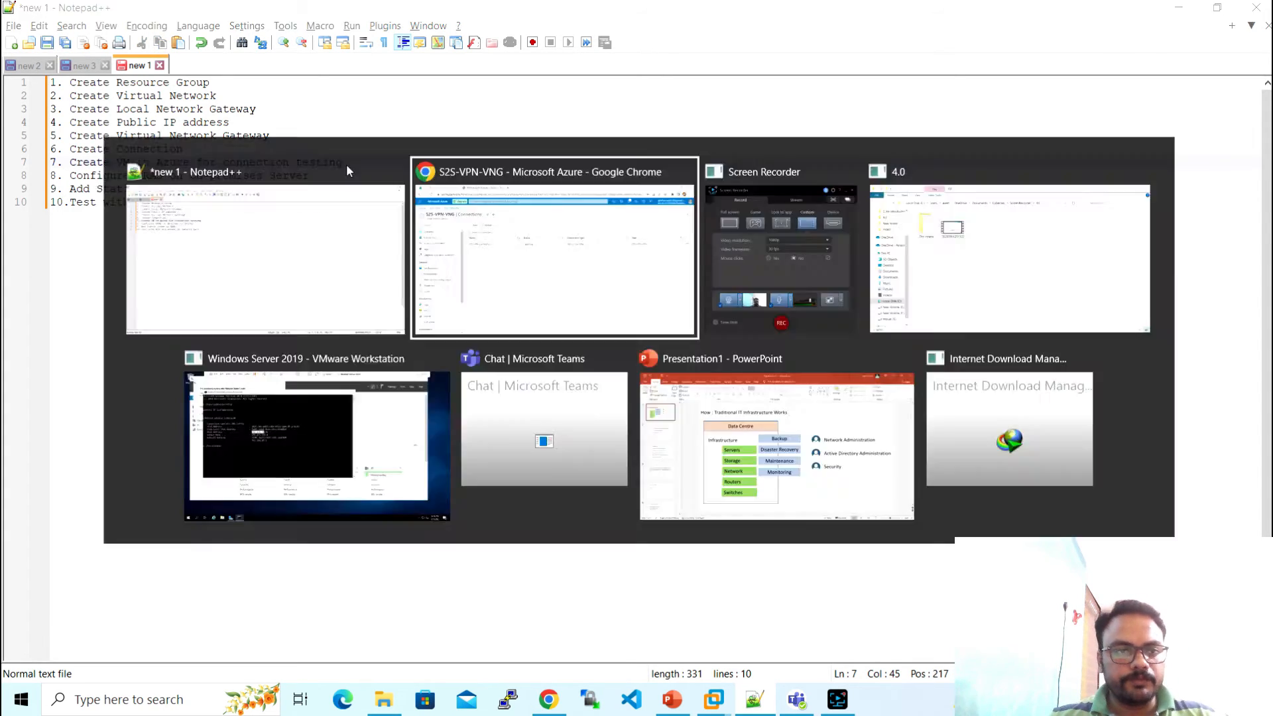
left_click(317, 189)
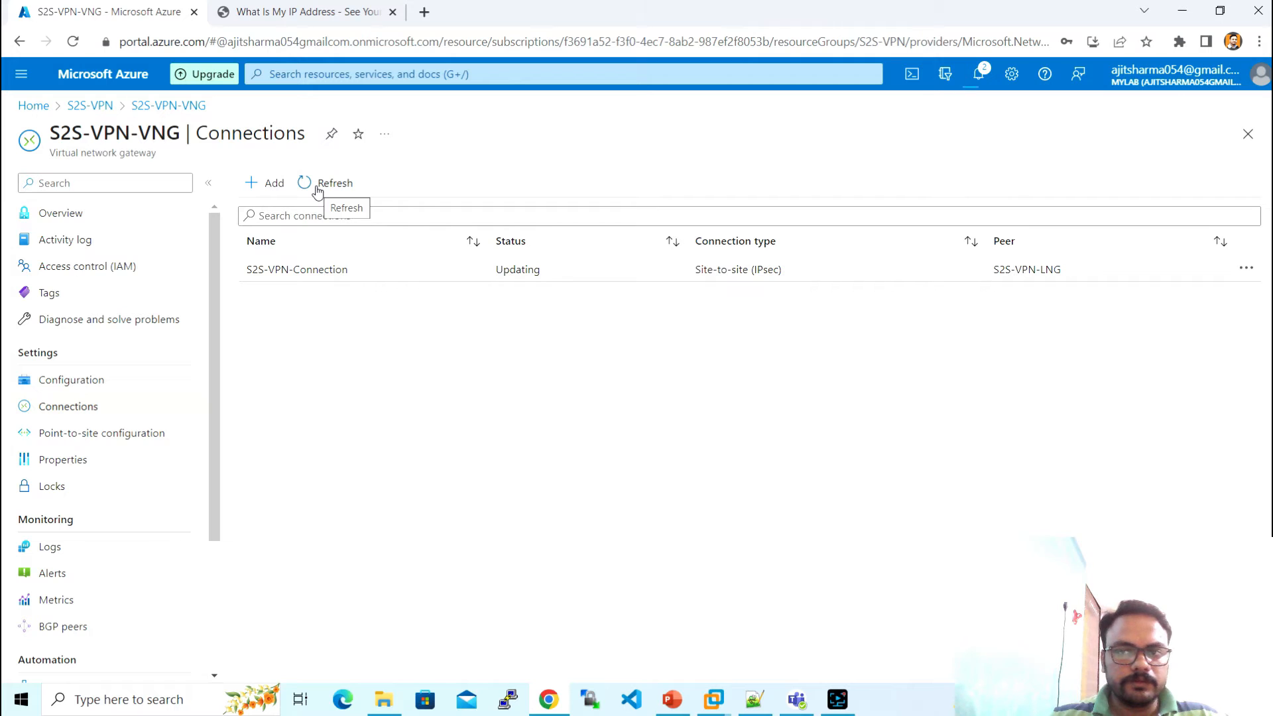
- From Home, open the S2S-VPN group and start a new Marketplace Virtual machine
left_click(33, 107)
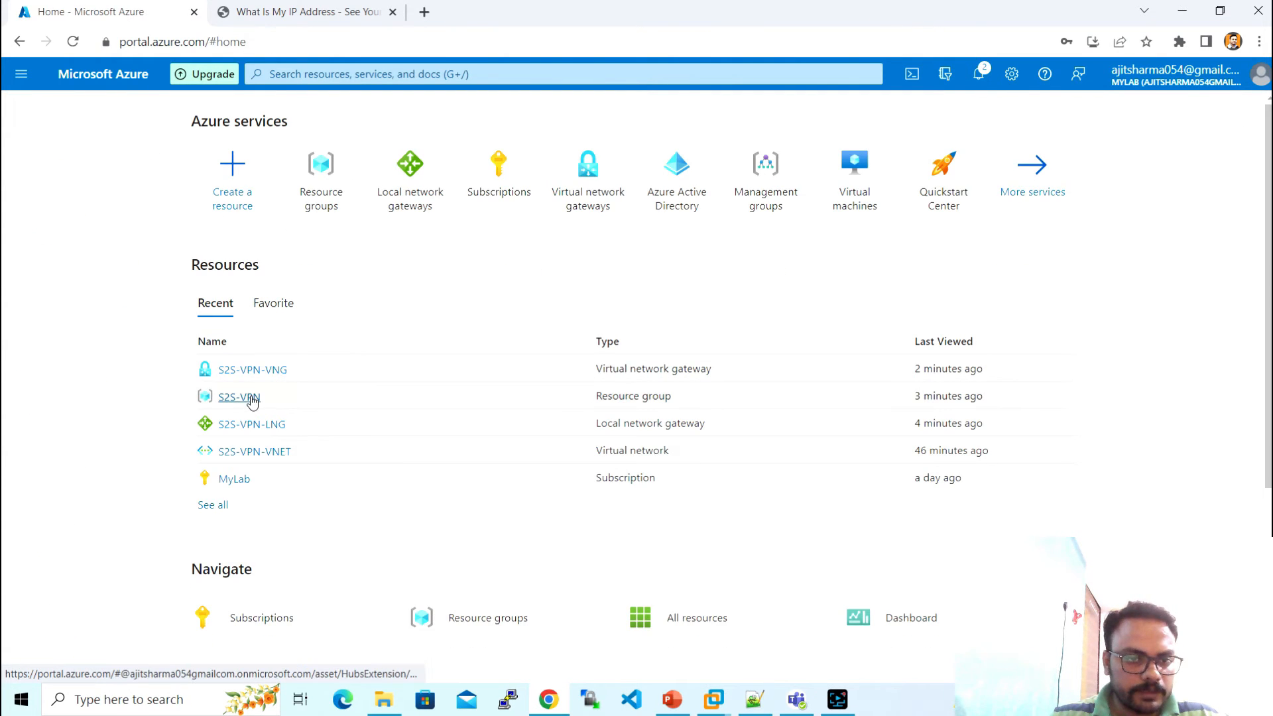
left_click(252, 401)
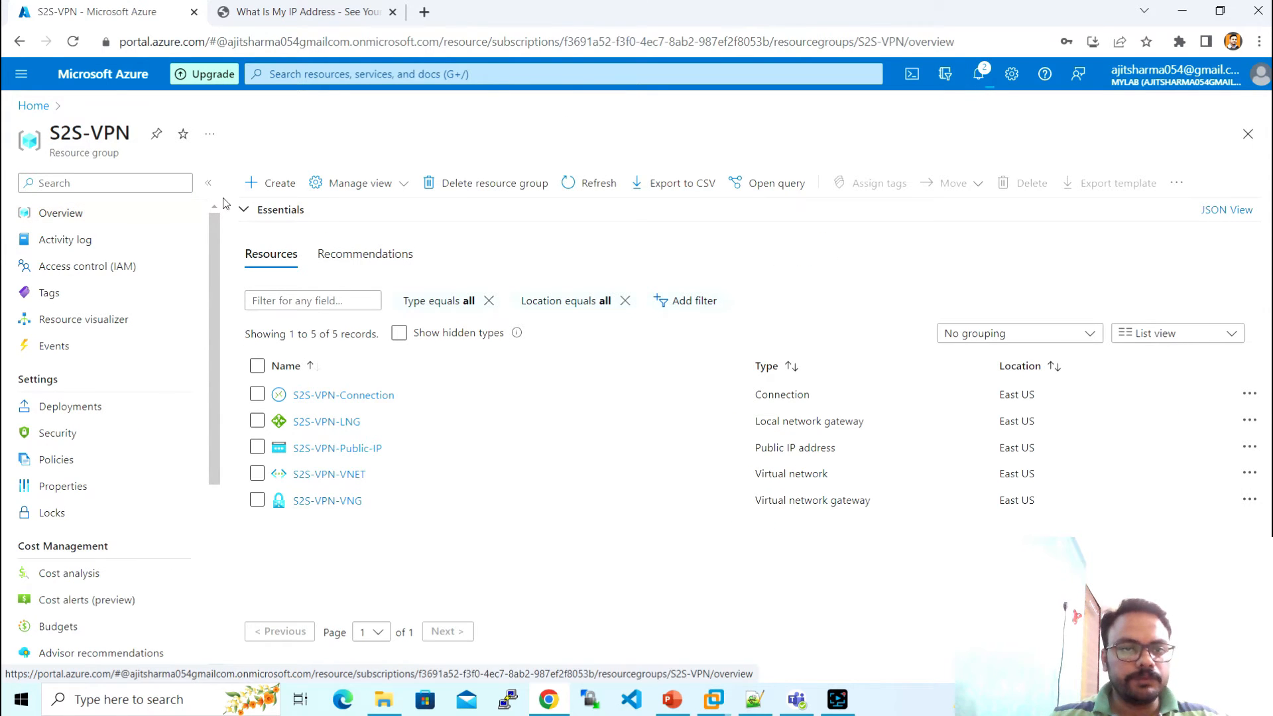
left_click(278, 192)
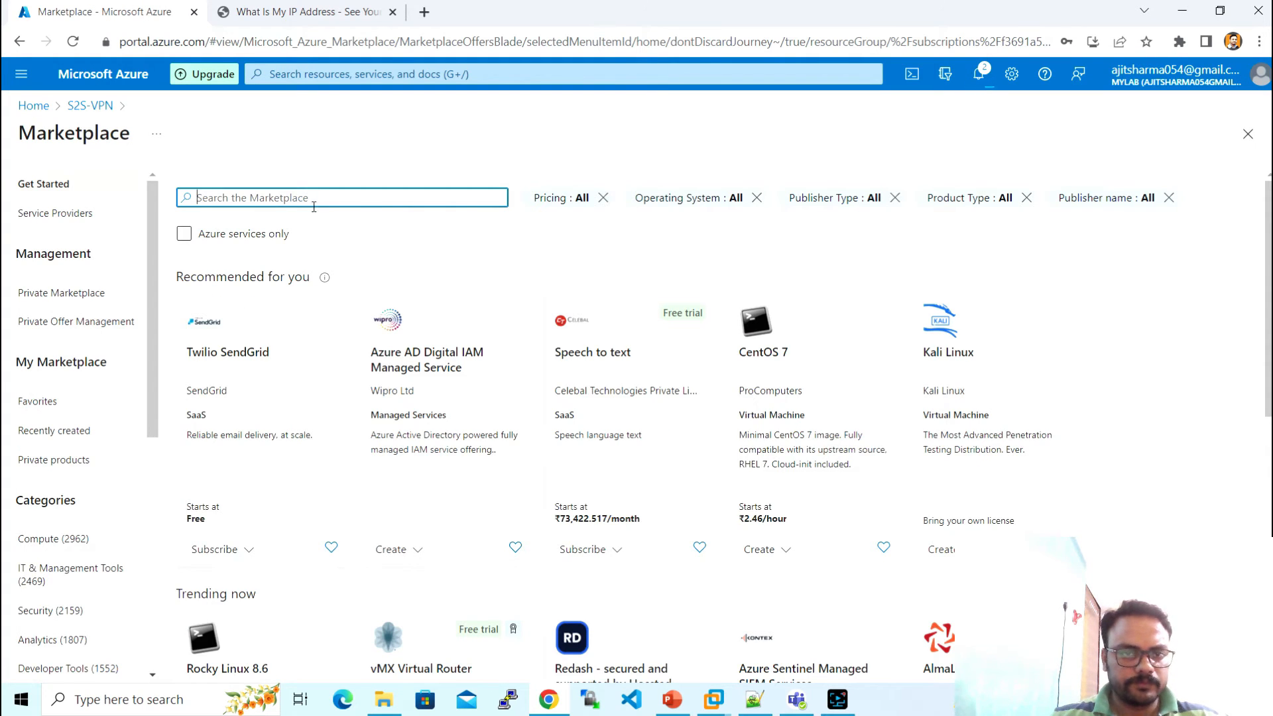
type("virtual")
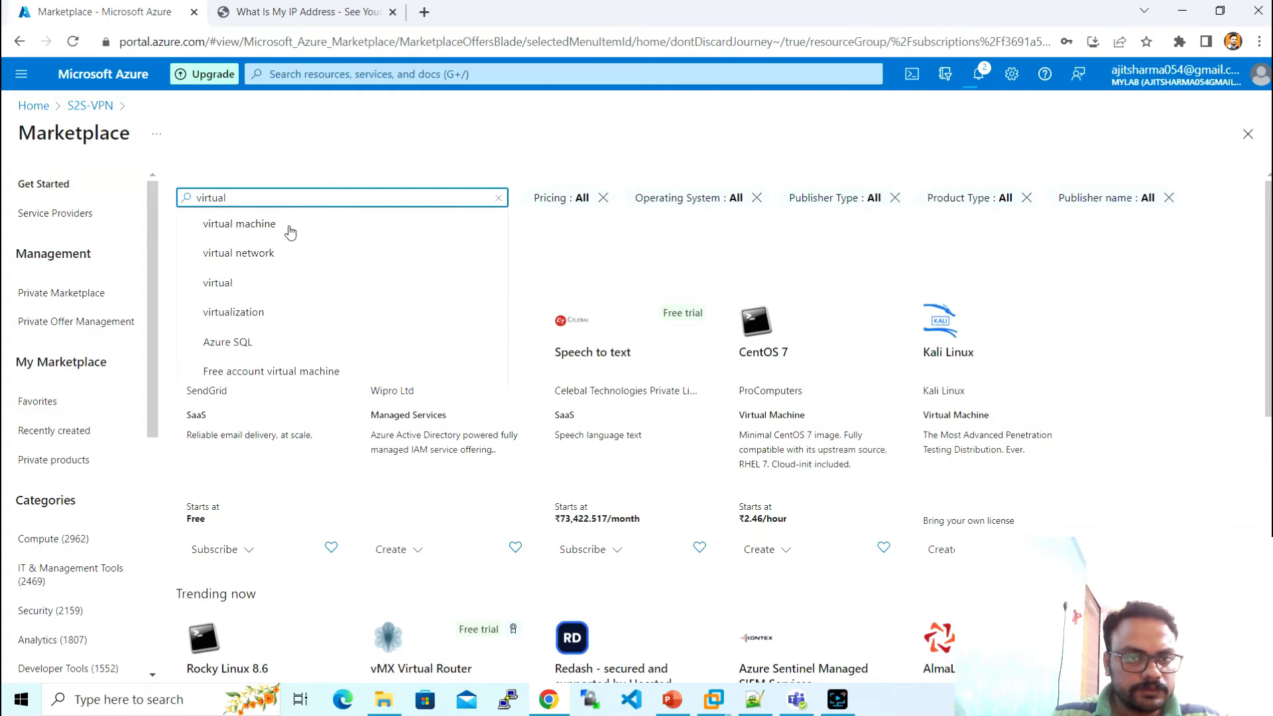
left_click(290, 227)
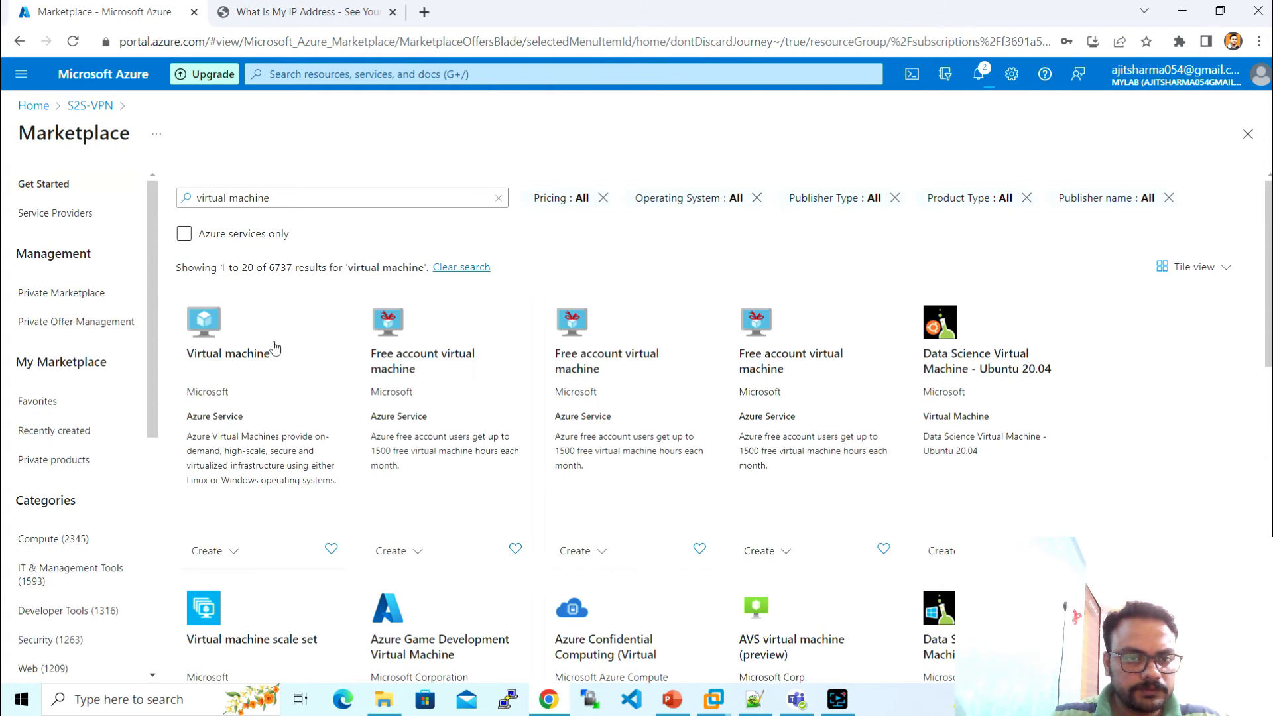
left_click(259, 357)
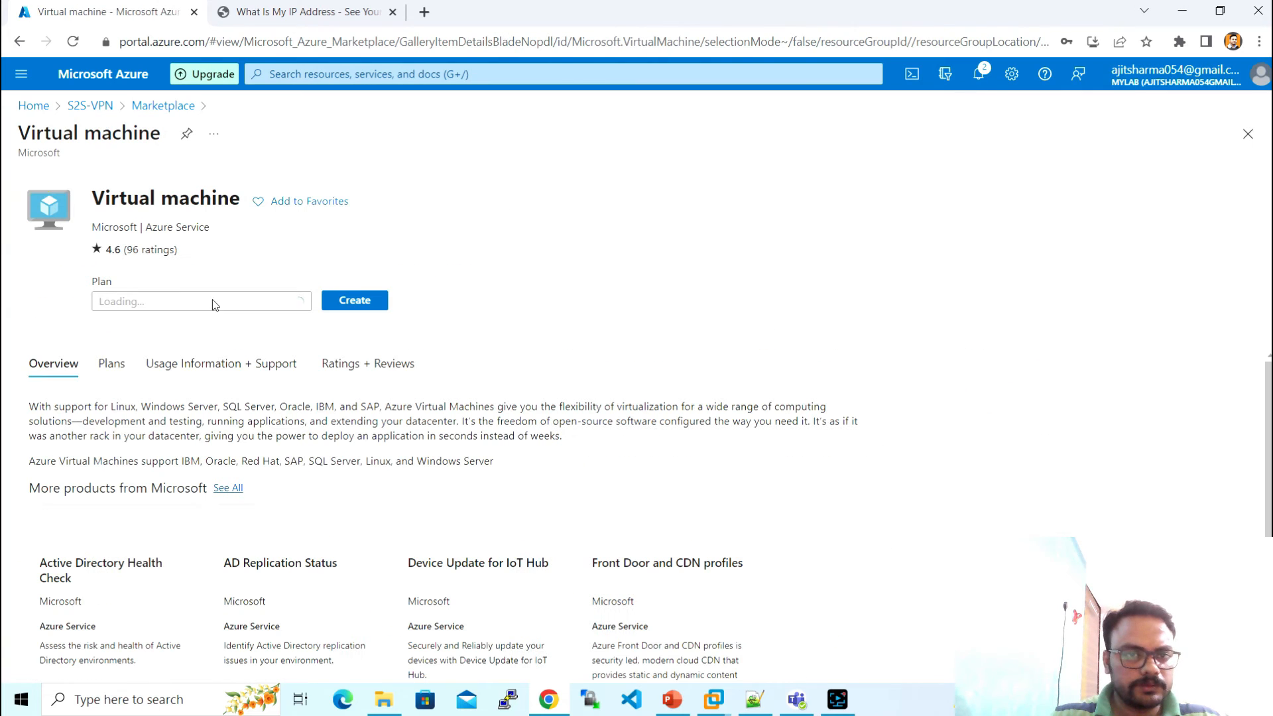
left_click(356, 302)
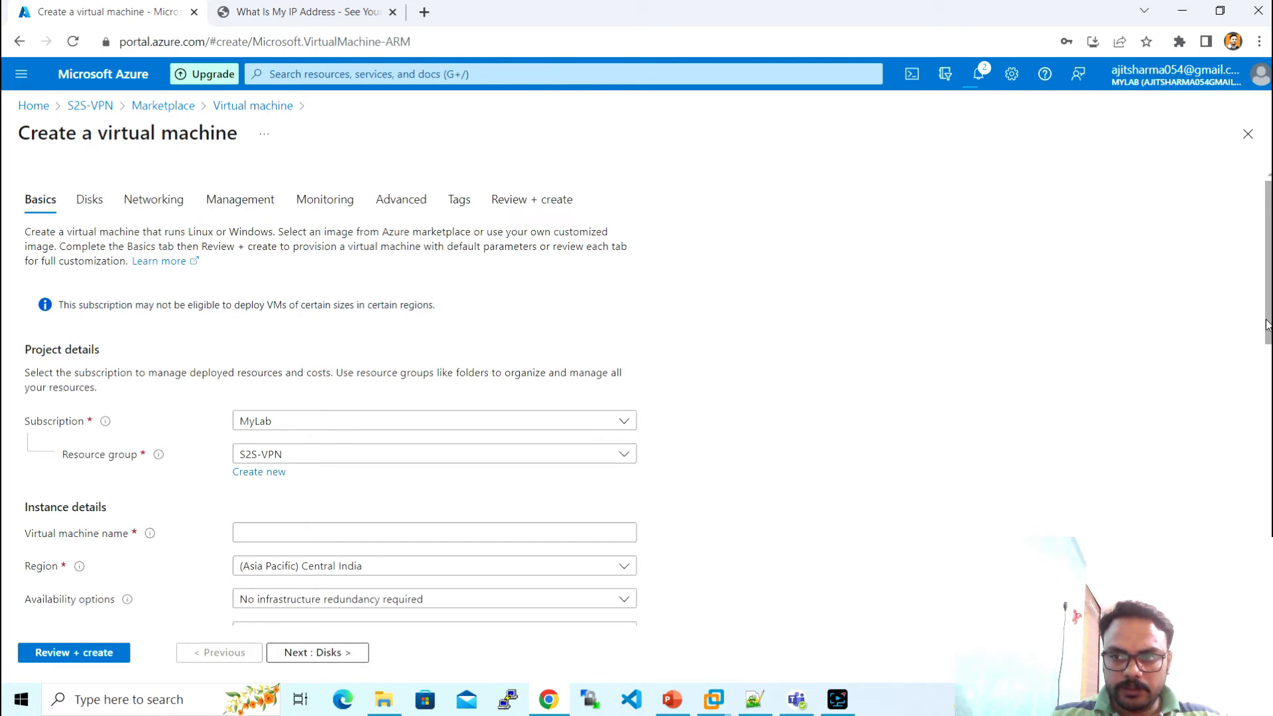
- Name the VM S2S-VM-Azure and set its region to (US) East US
left_click_drag(1266, 334, 1266, 397)
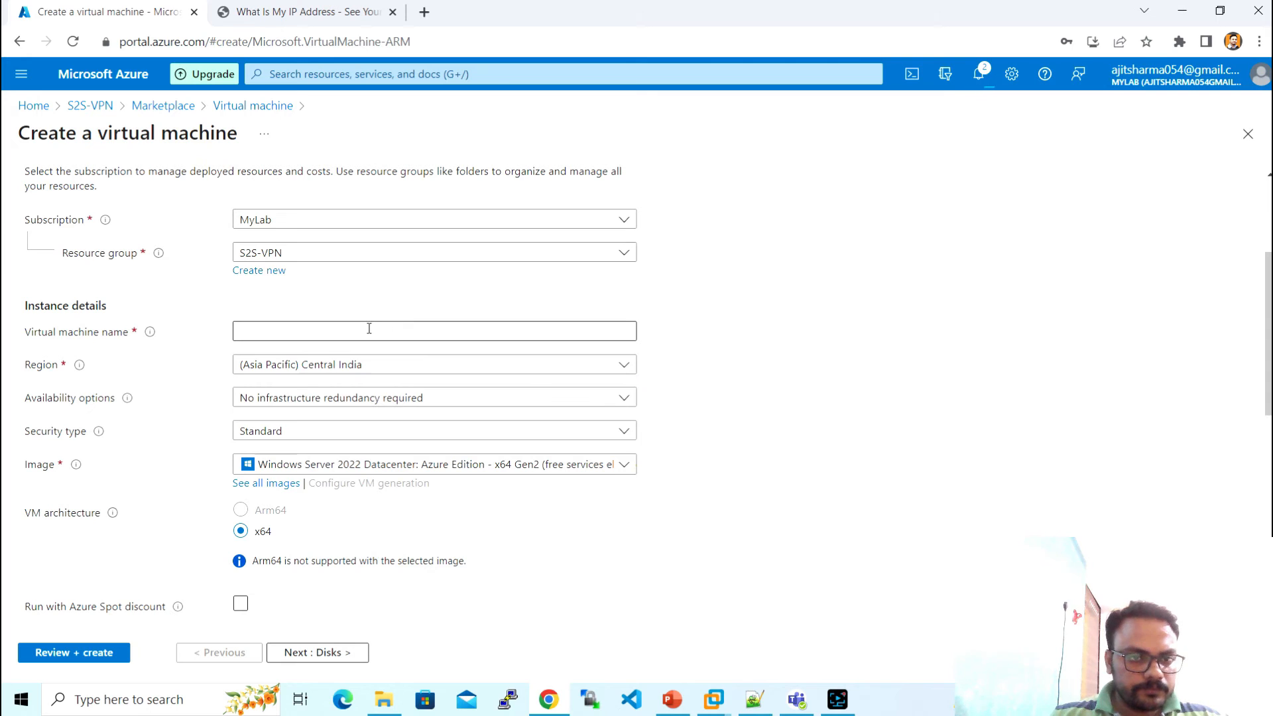
left_click(346, 330)
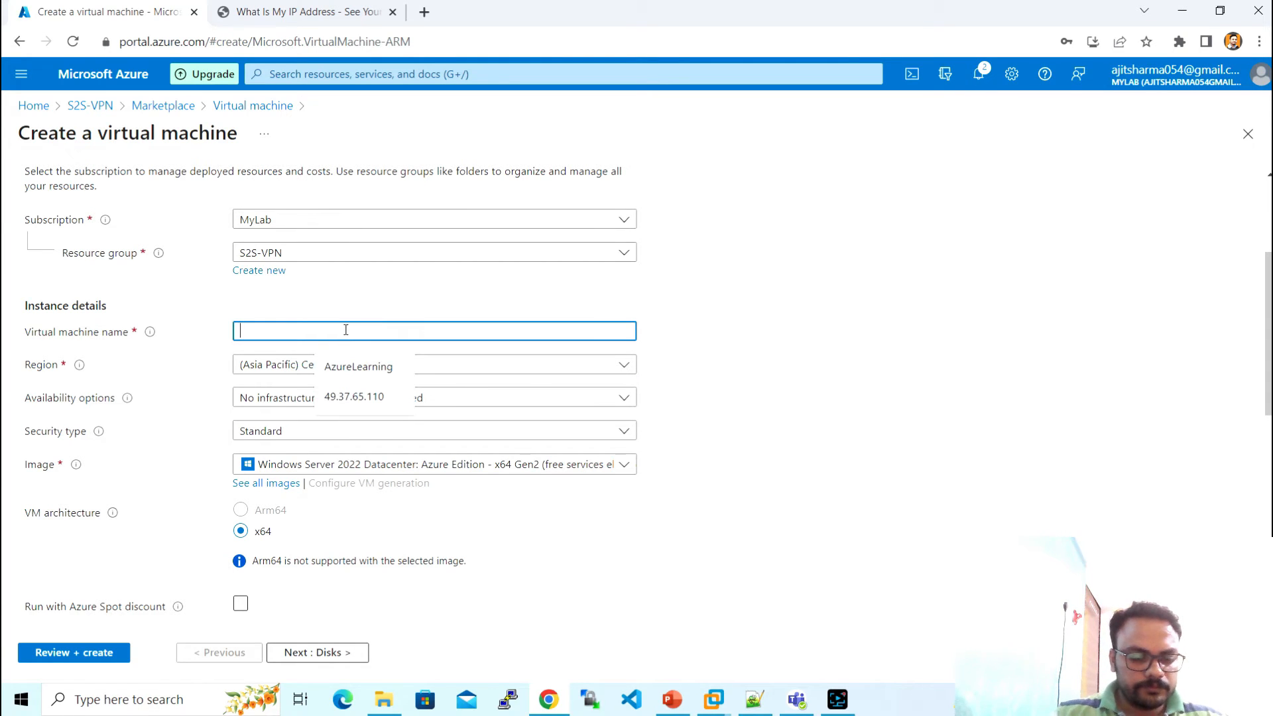
type("S2S-VM-Azure")
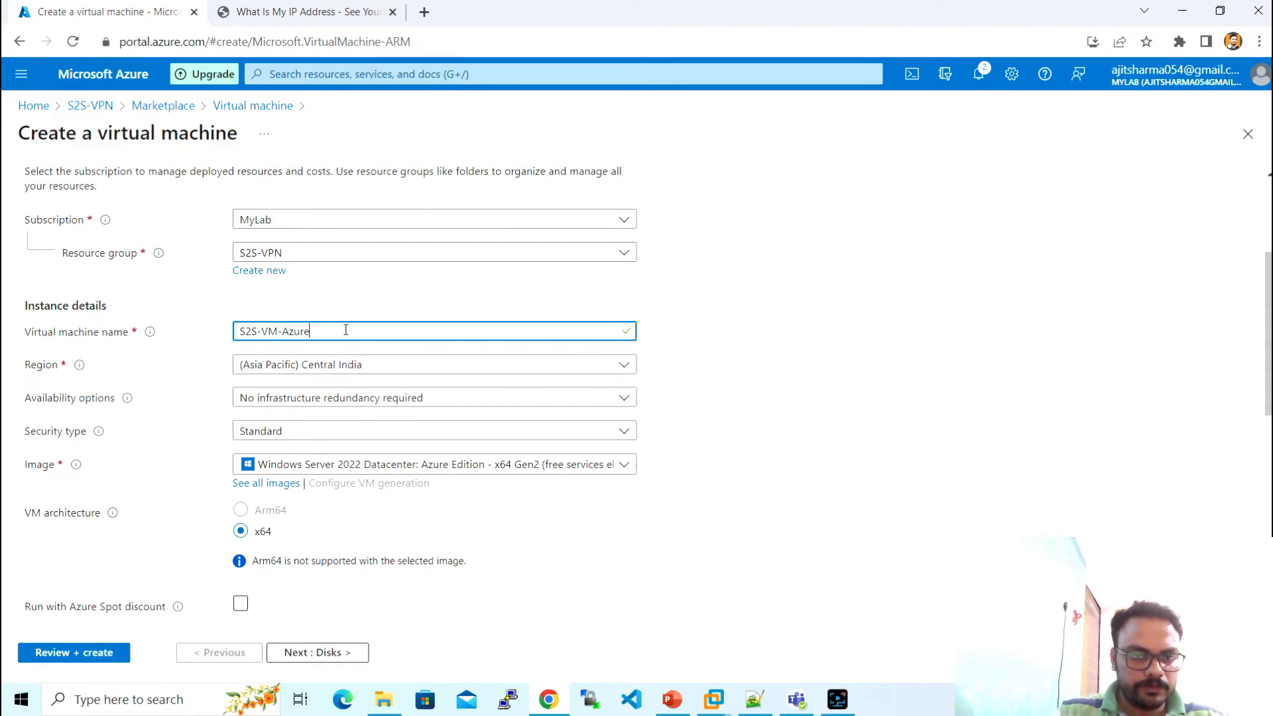
left_click(464, 373)
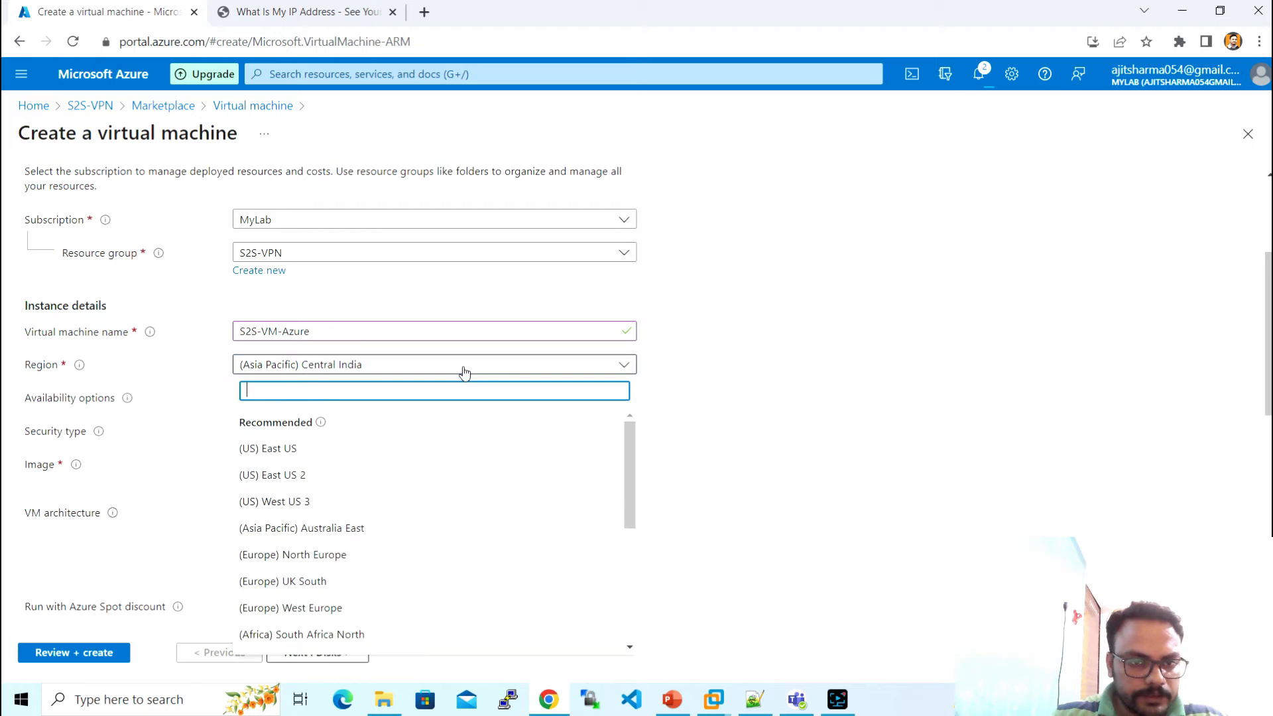
left_click(411, 451)
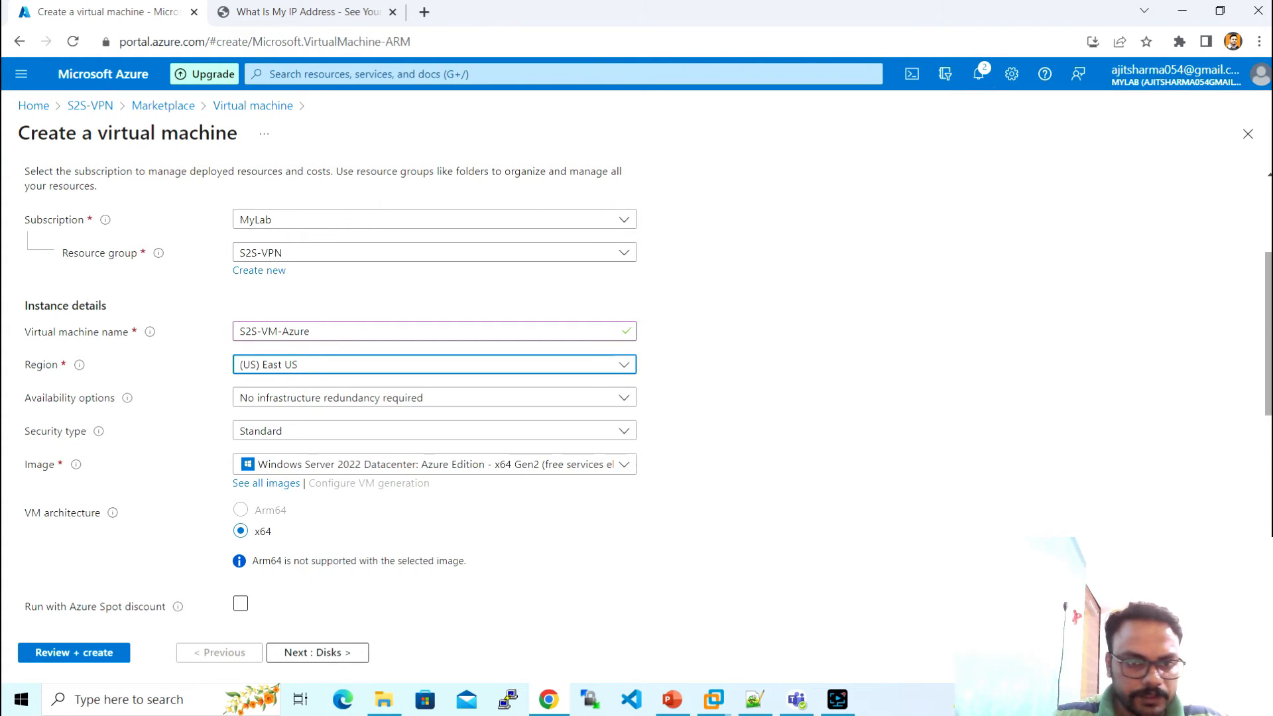
scroll(689, 396, "down", 1)
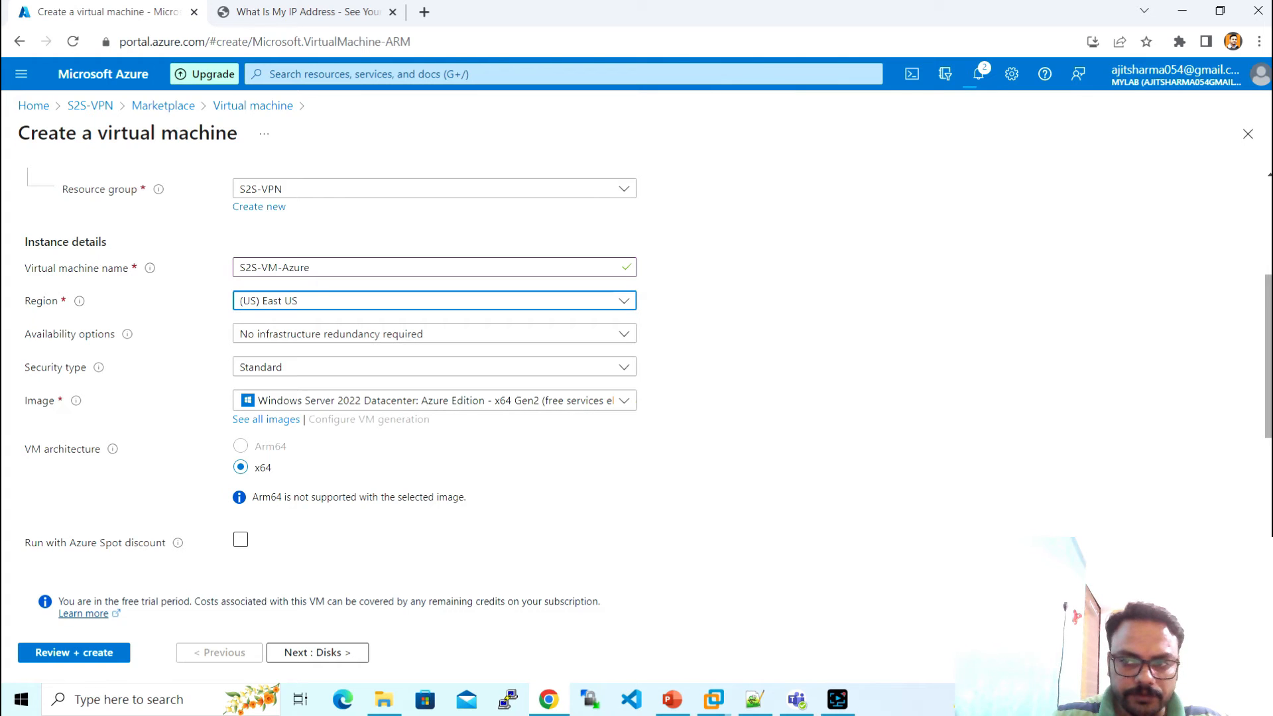
left_click_drag(1268, 411, 1267, 505)
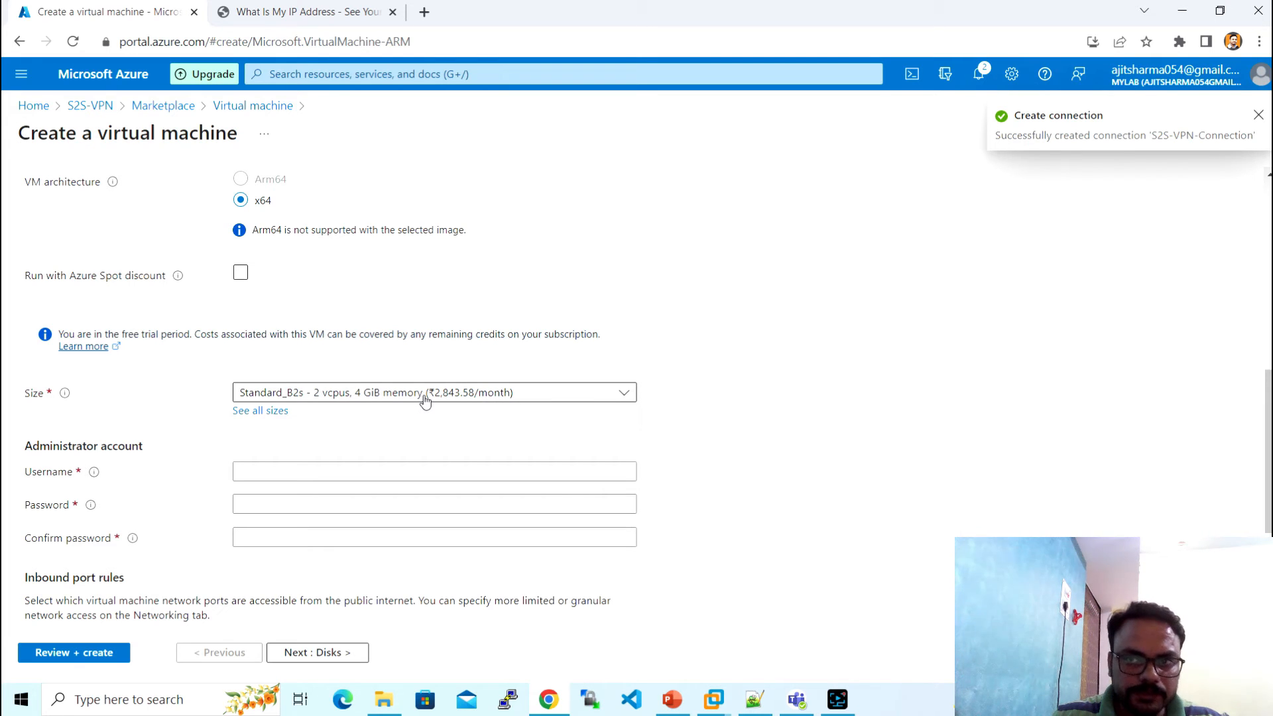
- Enter the administrator username and a matching password and confirmation, then continue to Disks
left_click(312, 468)
type("a")
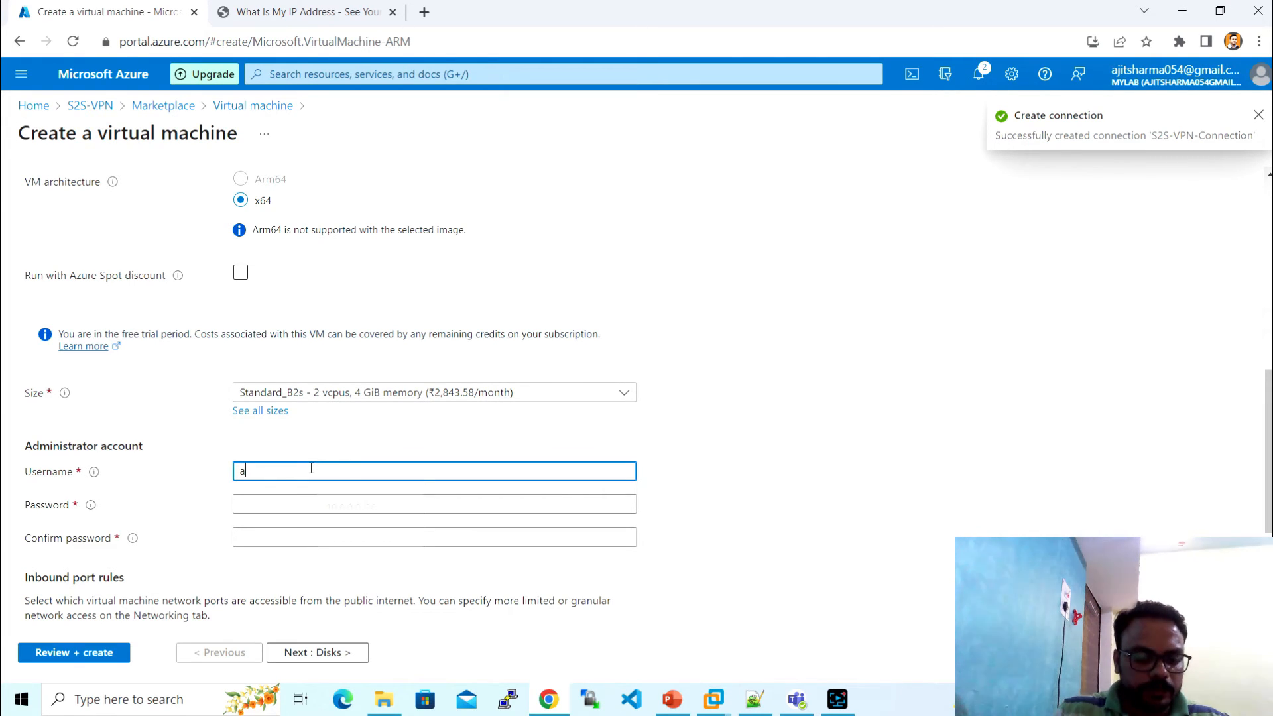
type("dminuser")
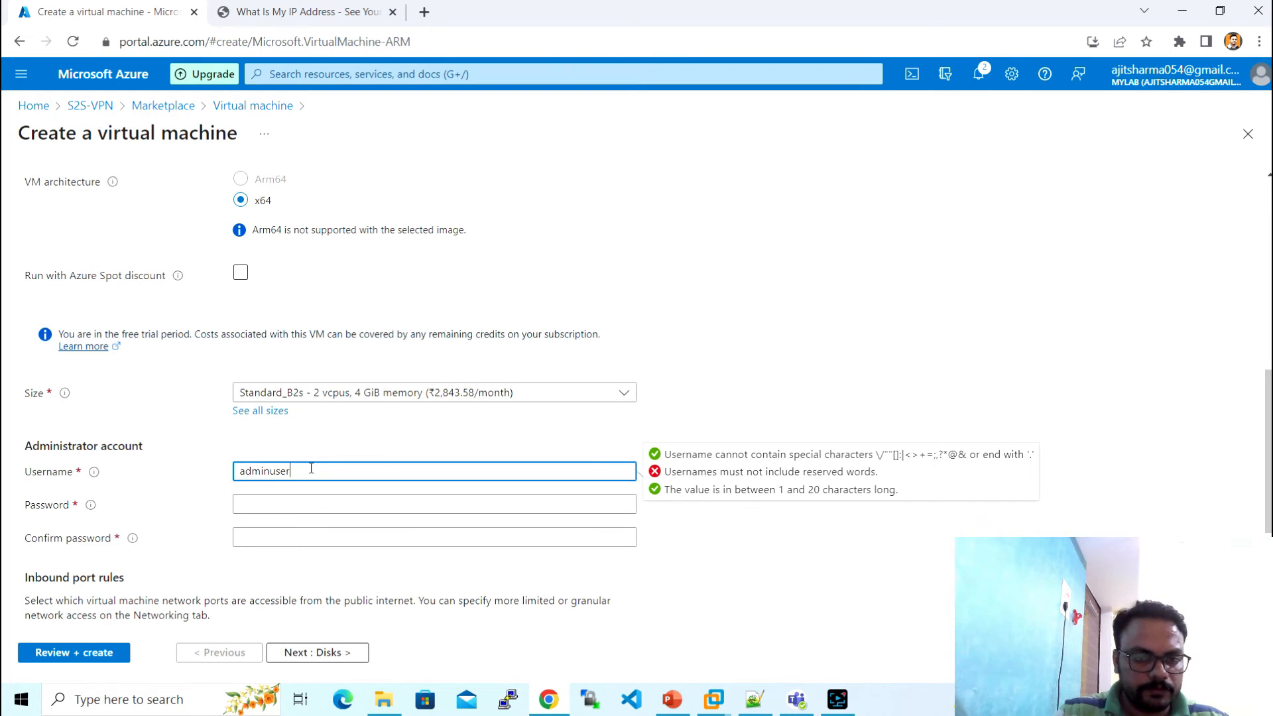
key("Tab")
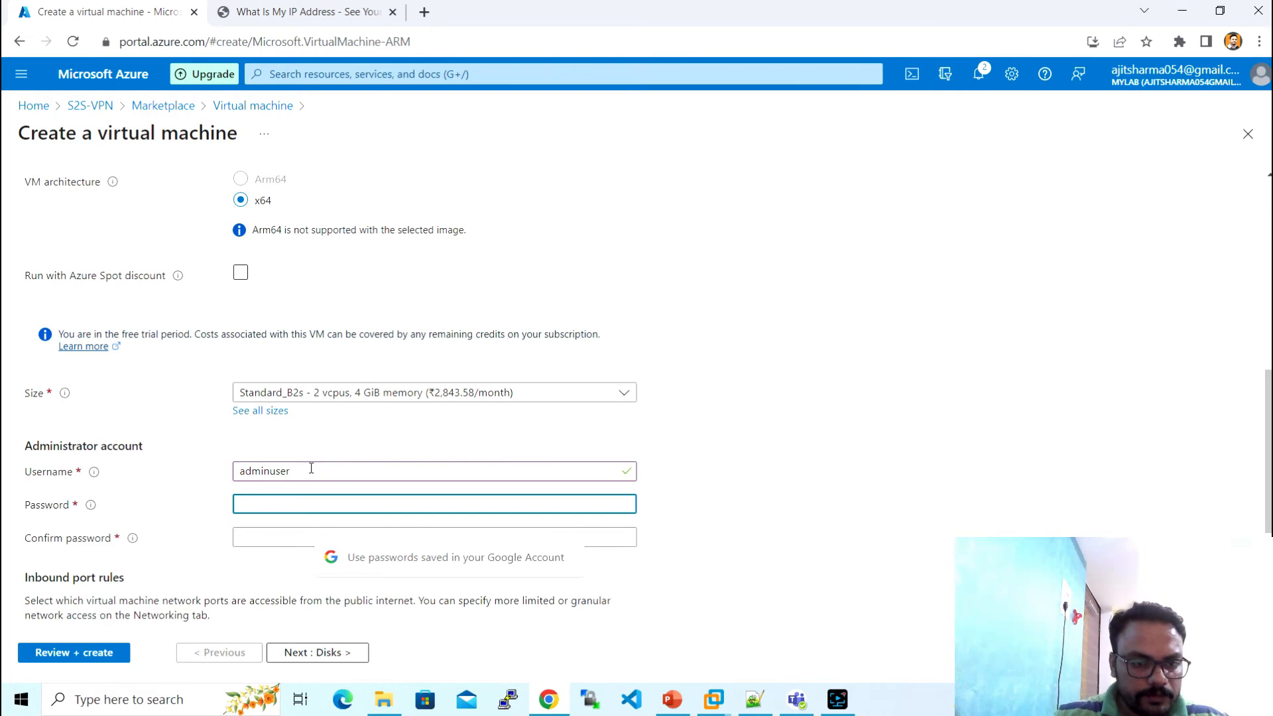
type("Pas")
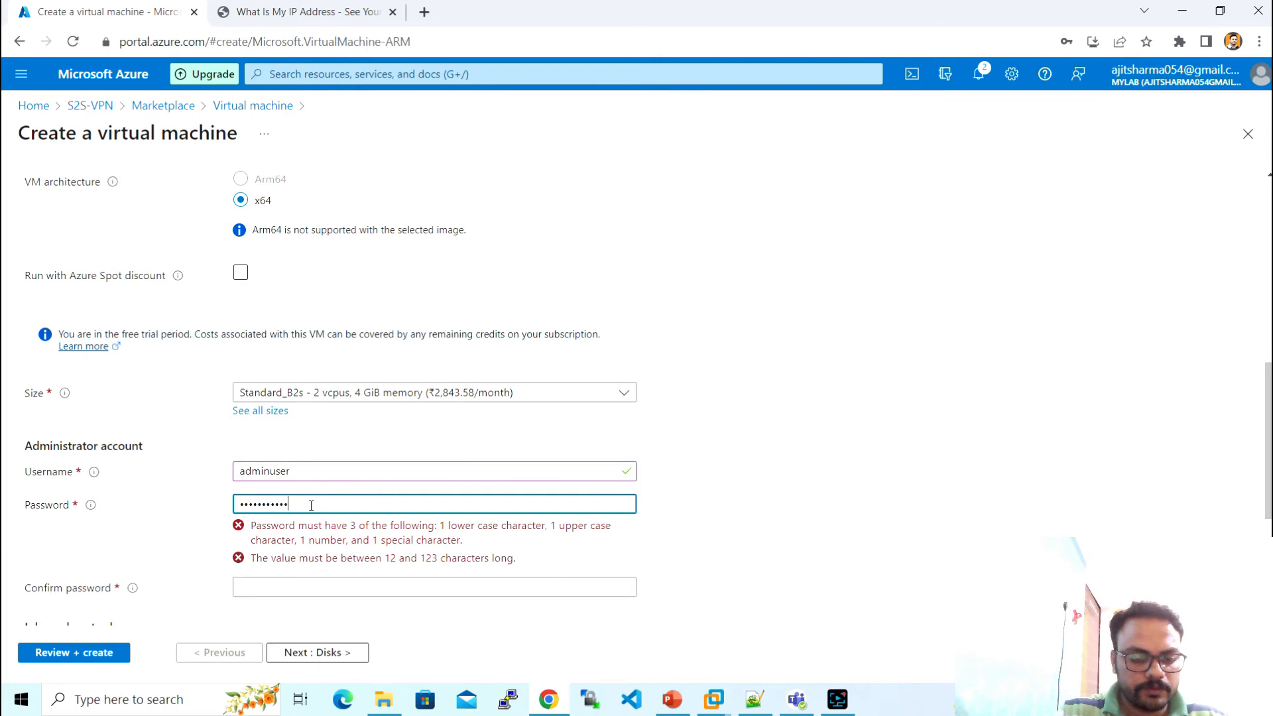
key("Tab")
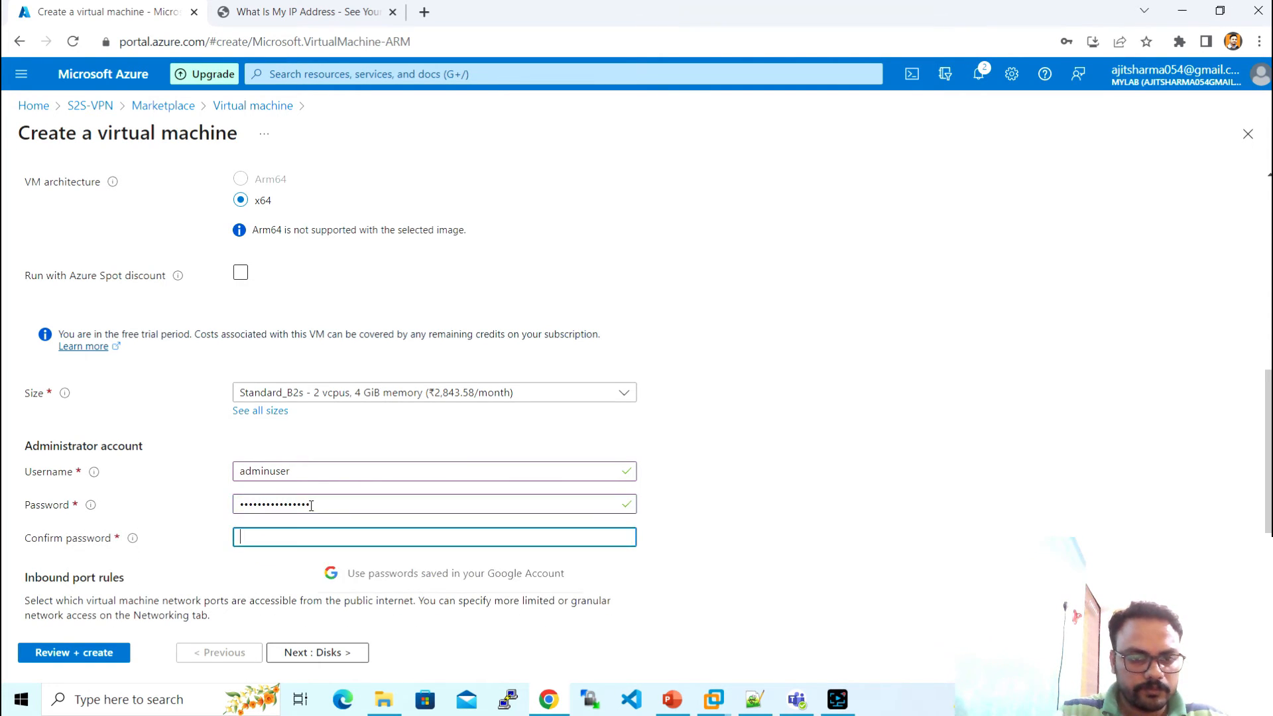
type("Pa")
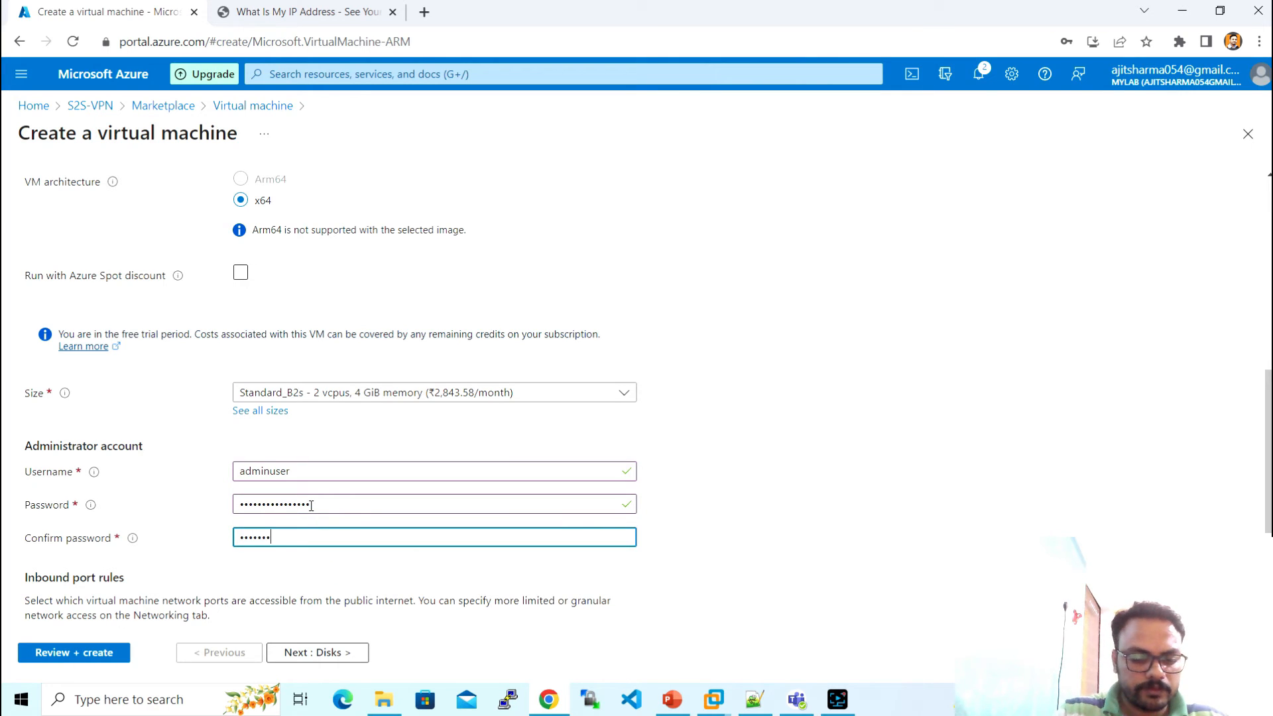
type("•••••••••")
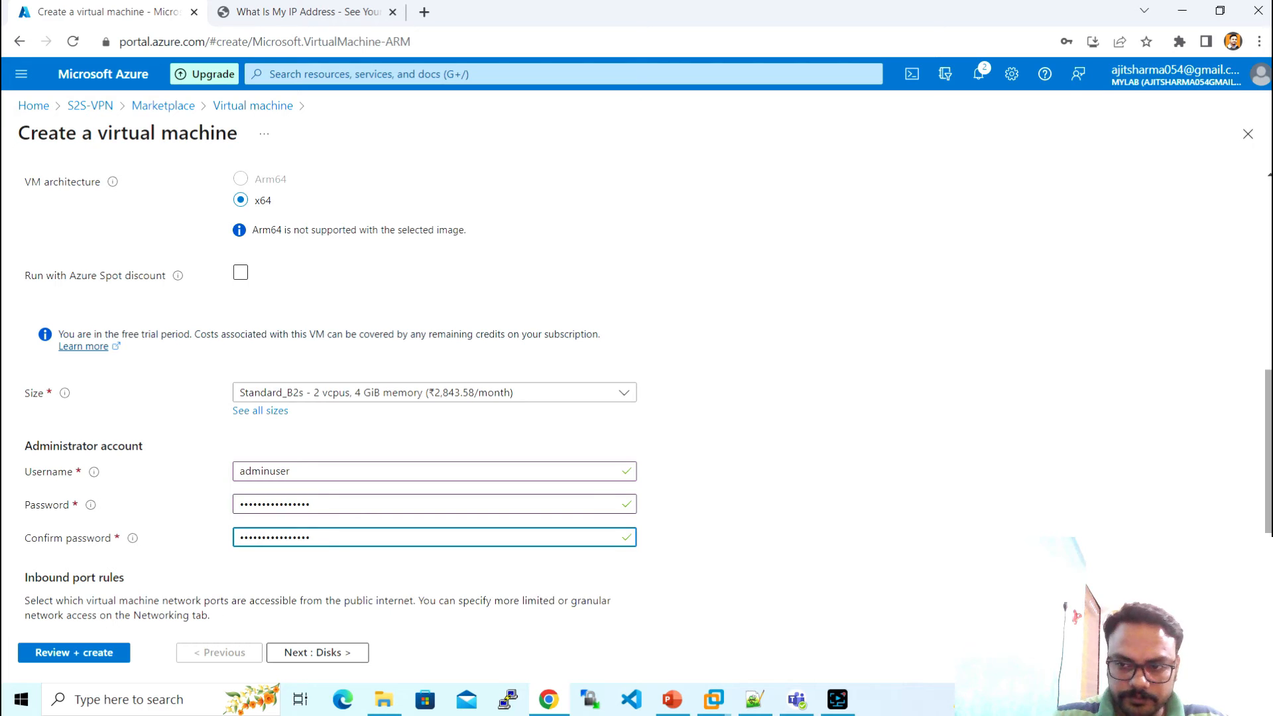
scroll(310, 505, "down", 3)
left_click(339, 653)
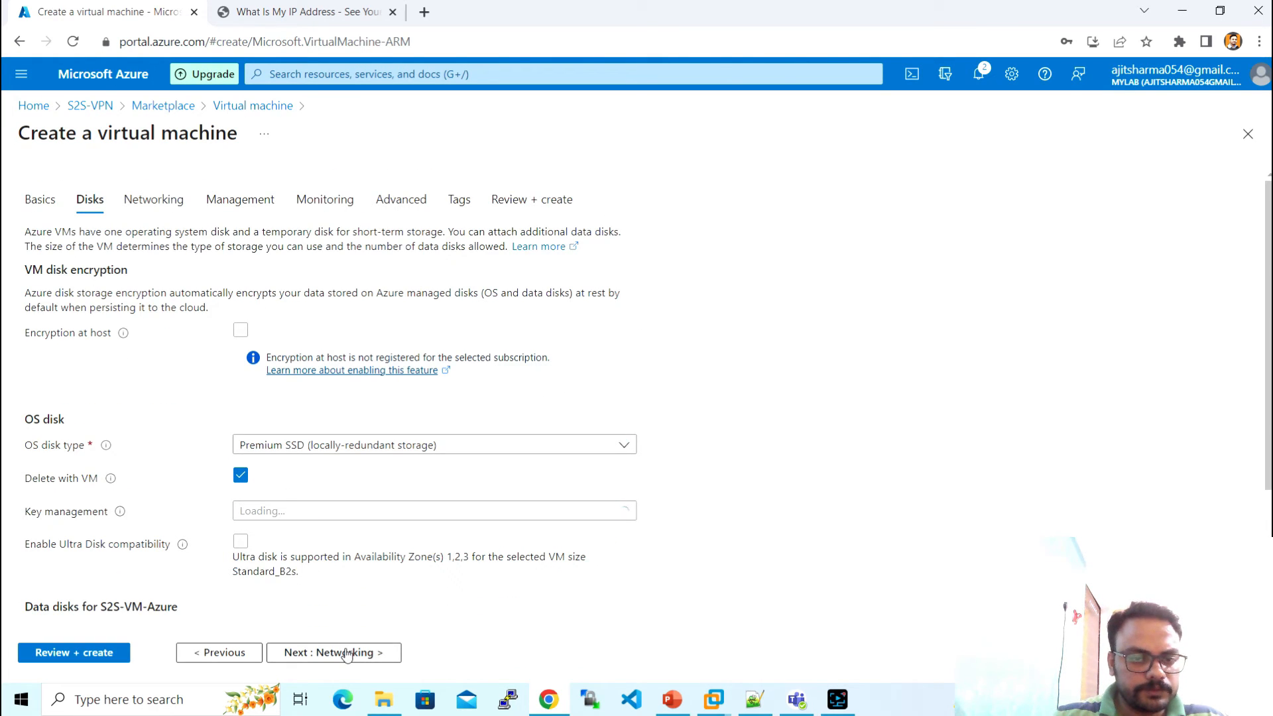
- On the Networking tab, set the VM's public IP to None
left_click(345, 654)
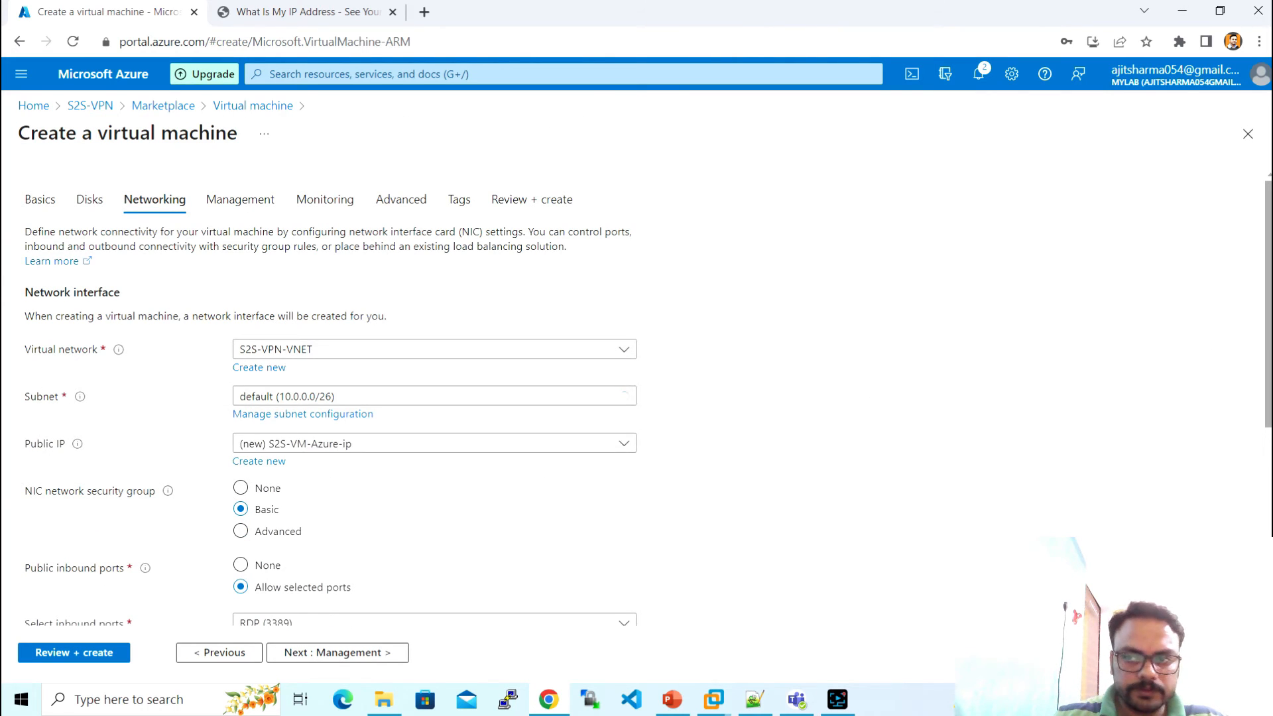
scroll(545, 384, "down", 2)
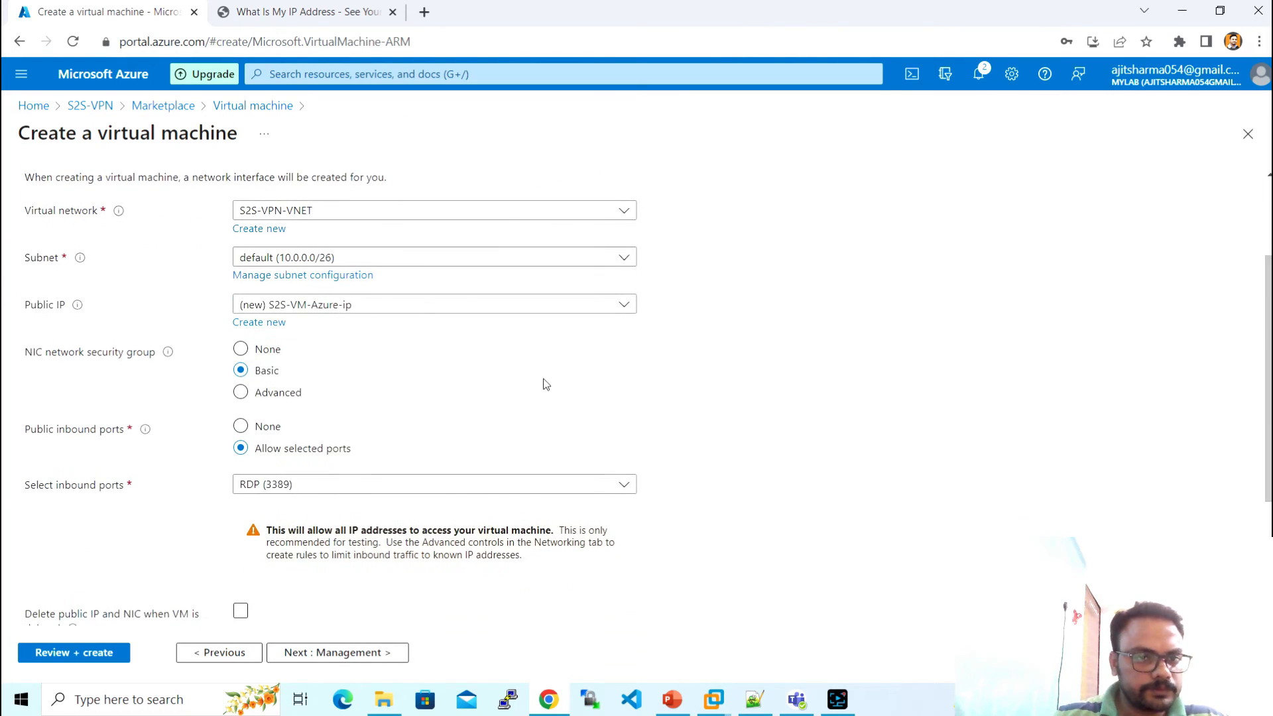
left_click(391, 306)
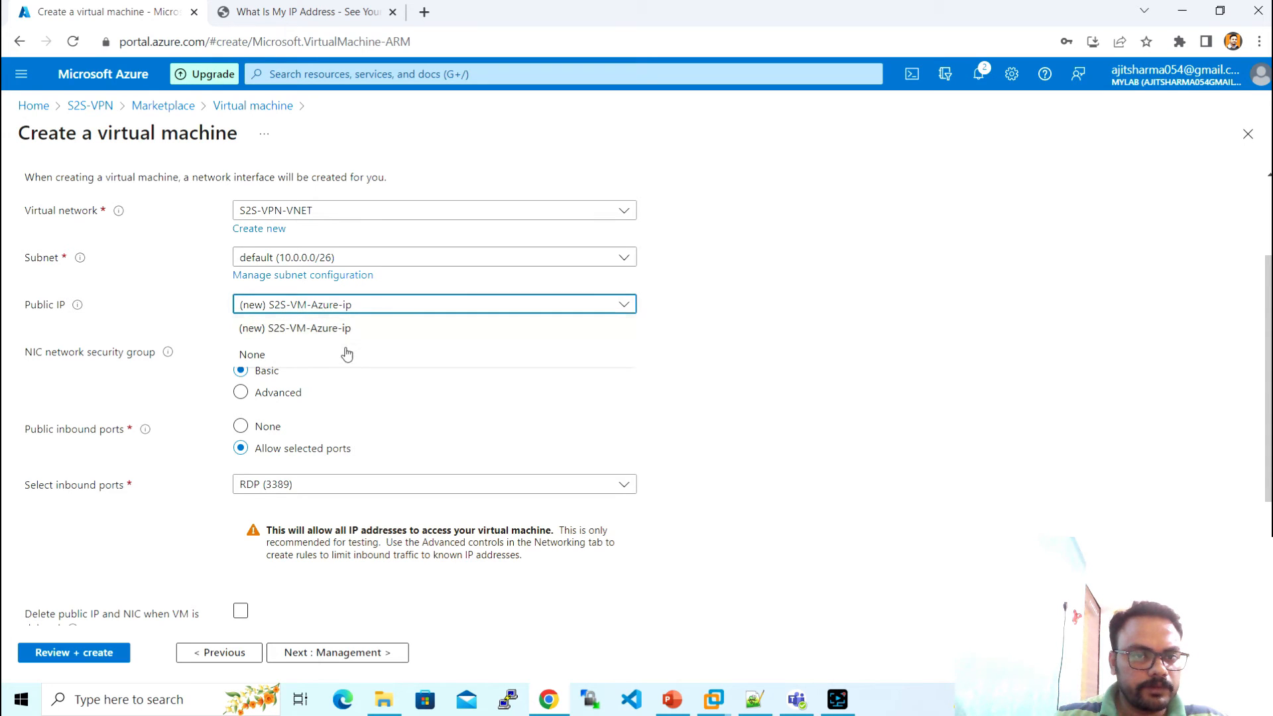
left_click(339, 362)
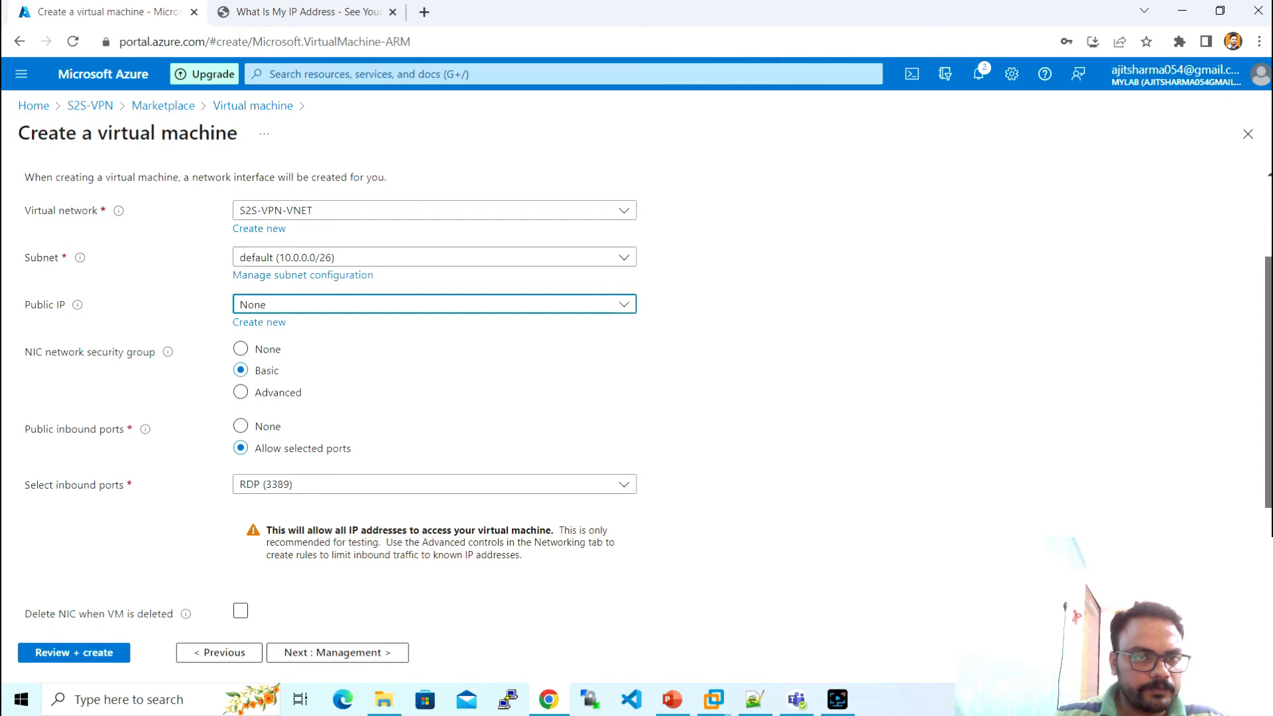
- Skip through Management, Monitoring and Advanced to reach Review + create
scroll(496, 550, "down", 2)
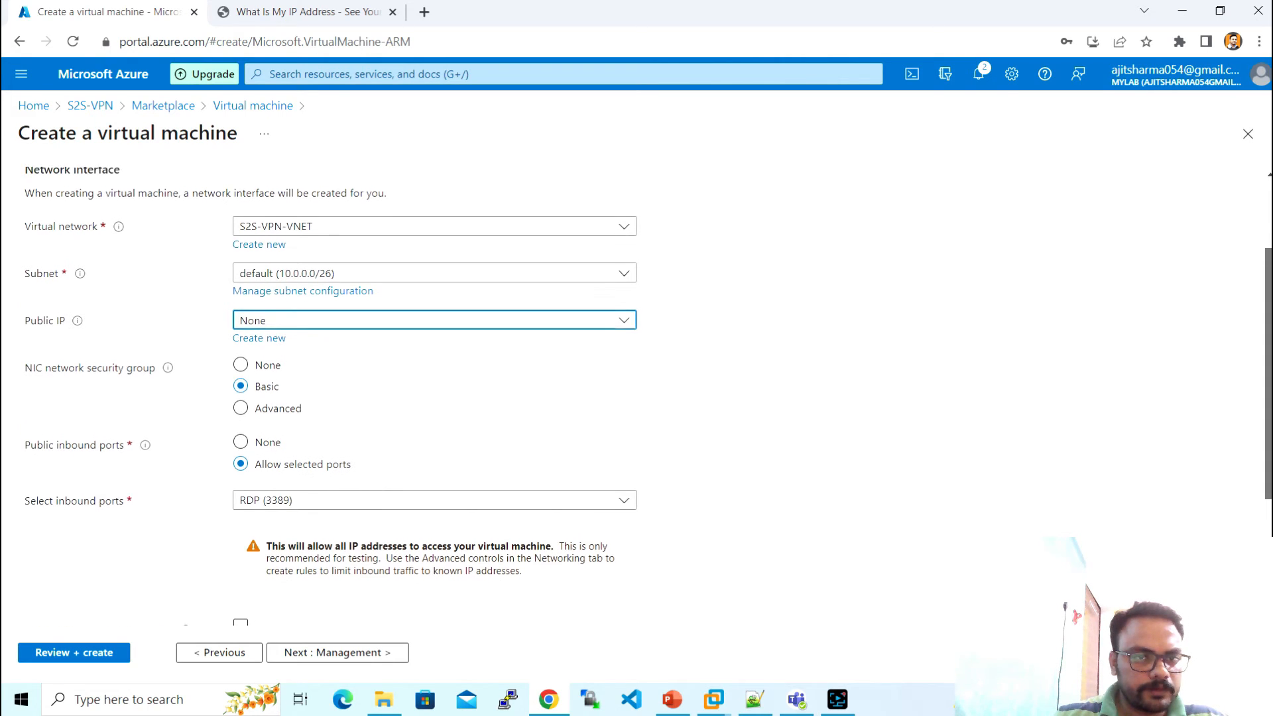
left_click(342, 655)
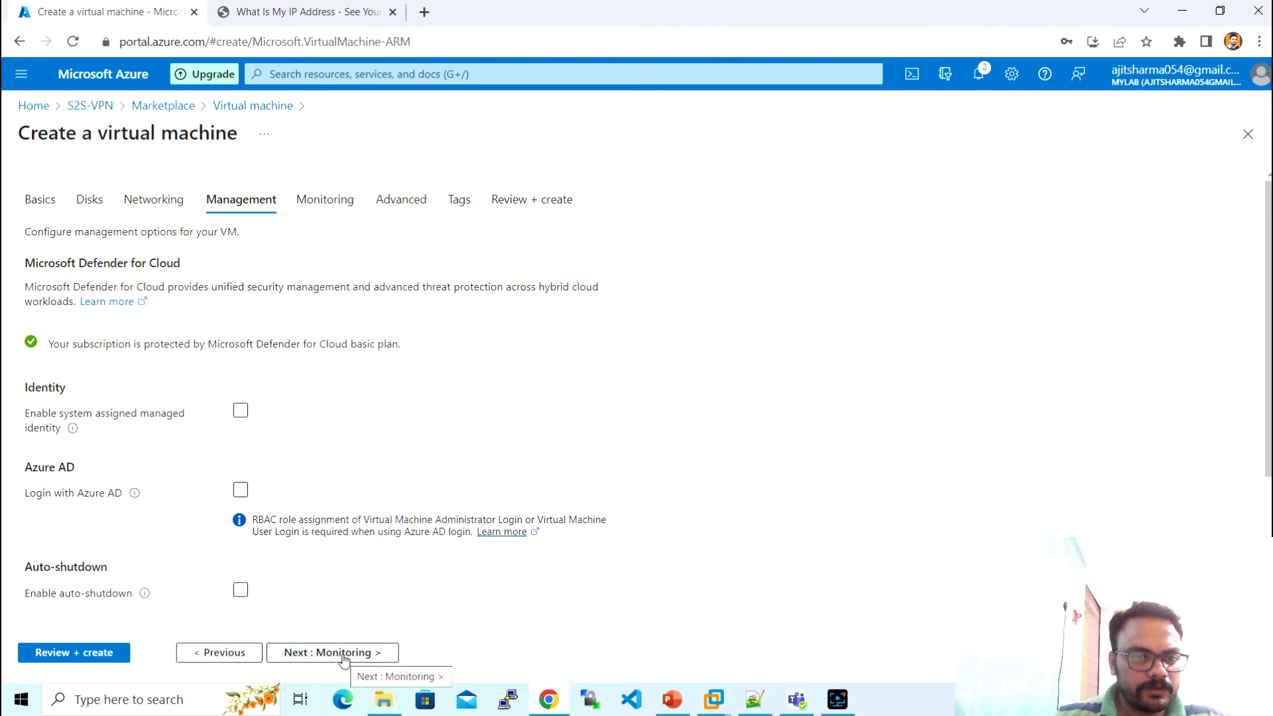
left_click(343, 653)
left_click(343, 654)
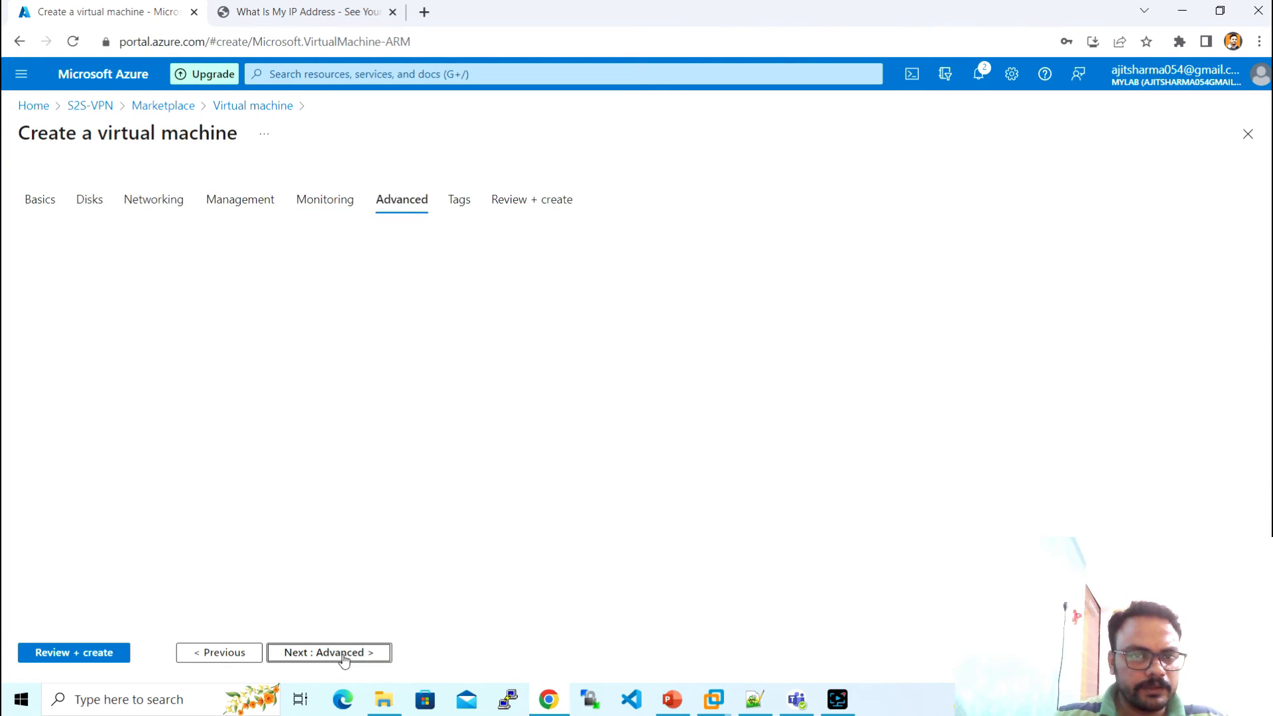
left_click(116, 654)
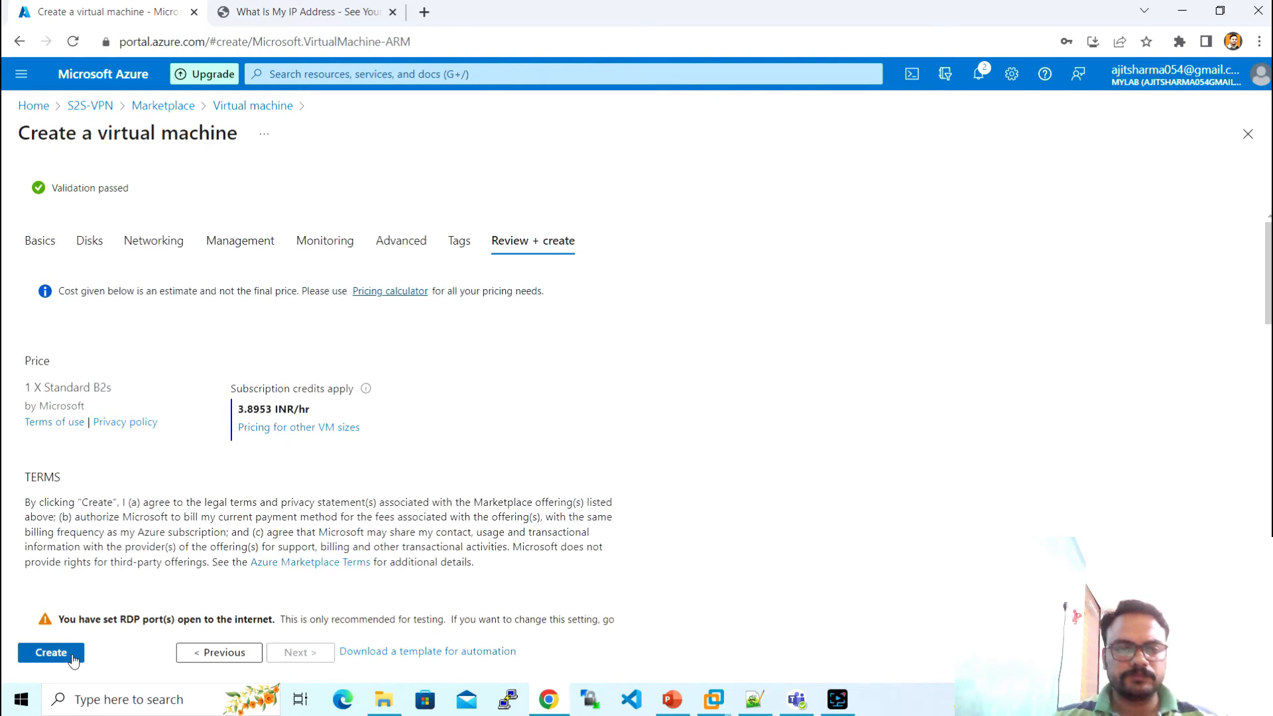
- Start the VM deployment and open the S2S-VPN-VNG gateway's Connections page
left_click(72, 656)
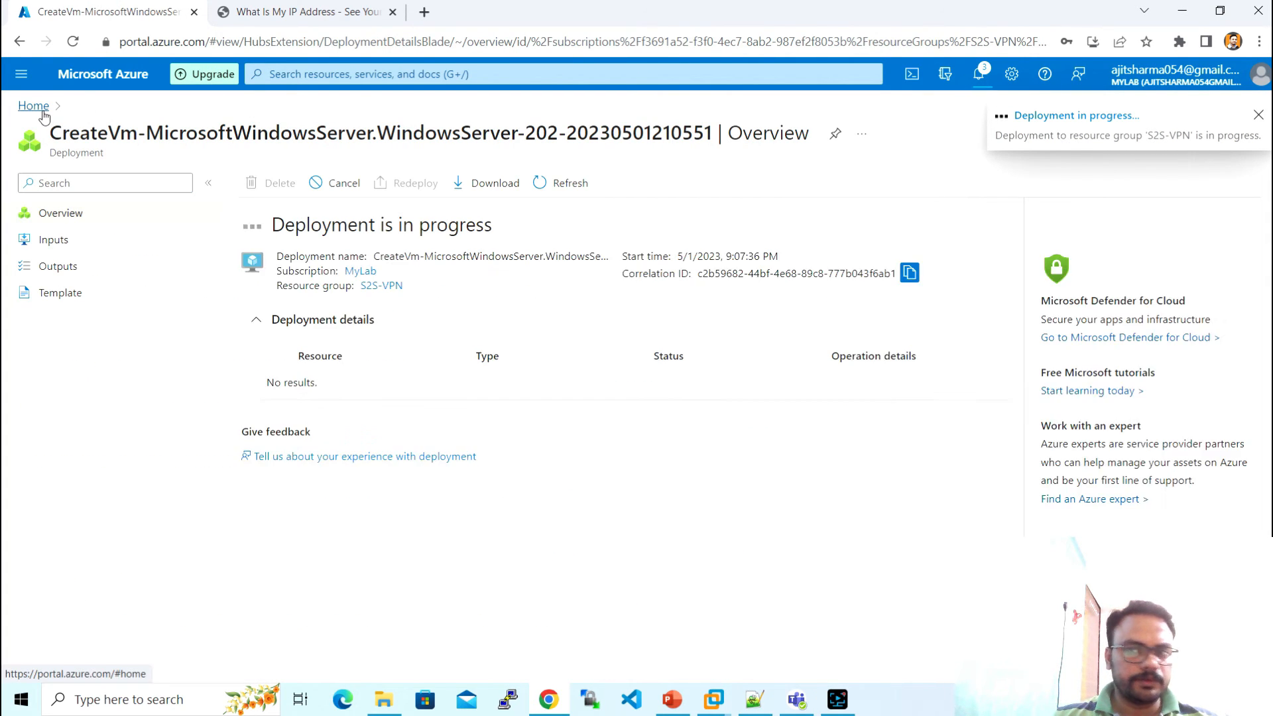
left_click(43, 114)
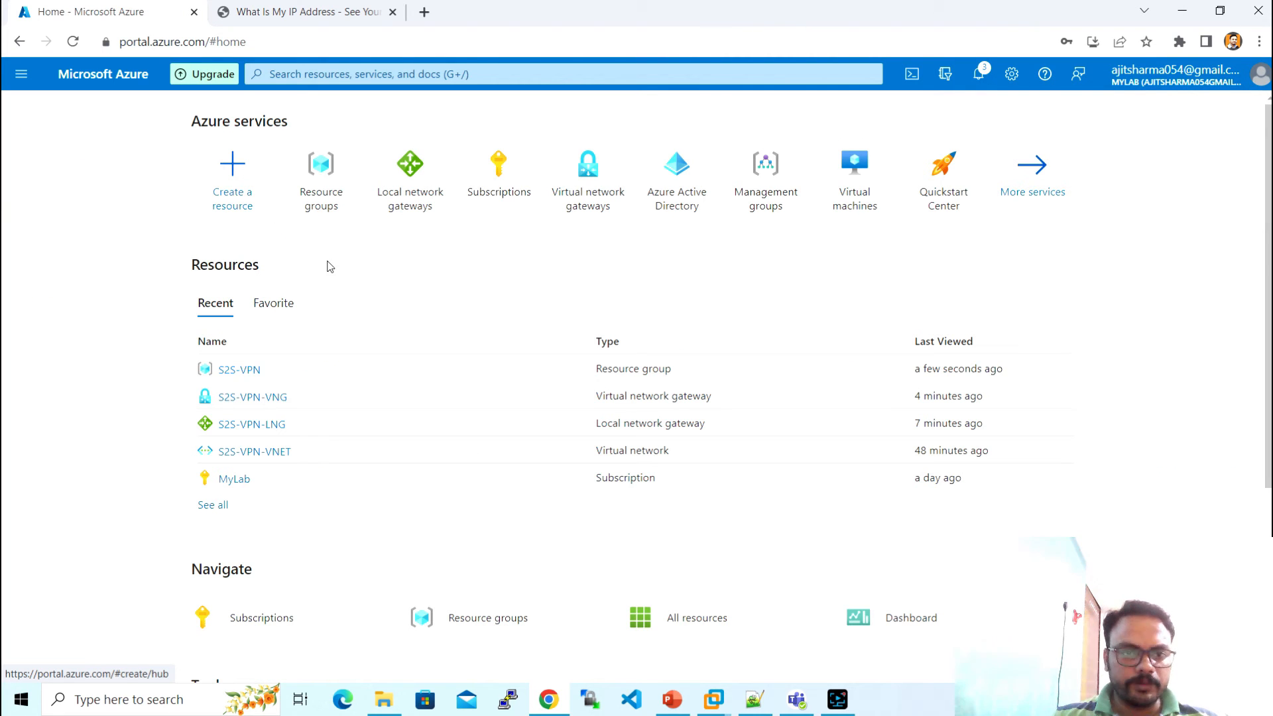
left_click(250, 369)
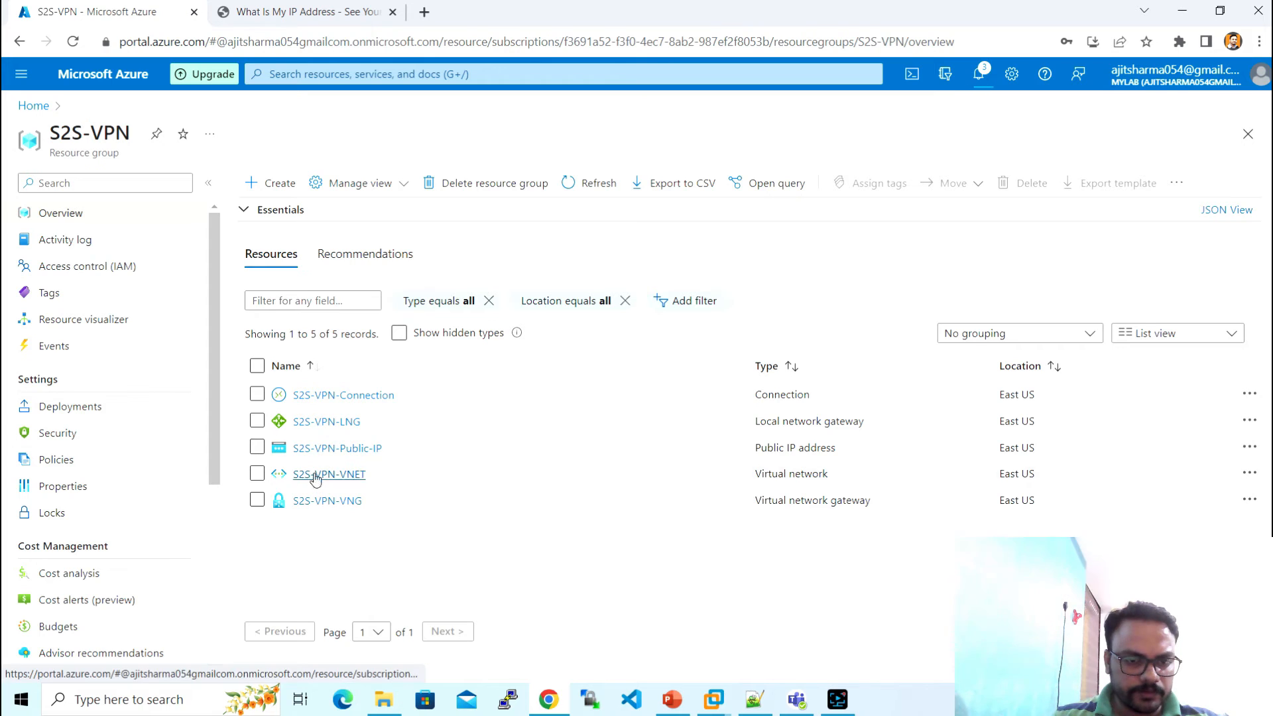
left_click(313, 501)
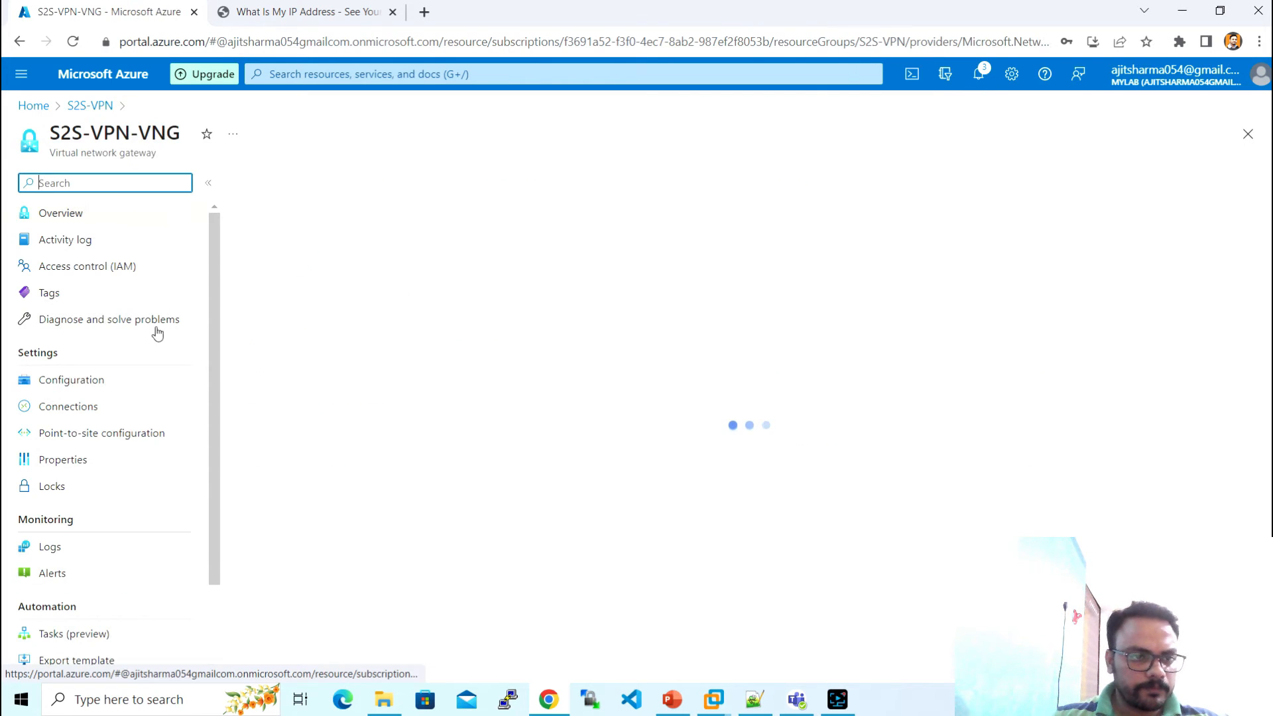
left_click(116, 412)
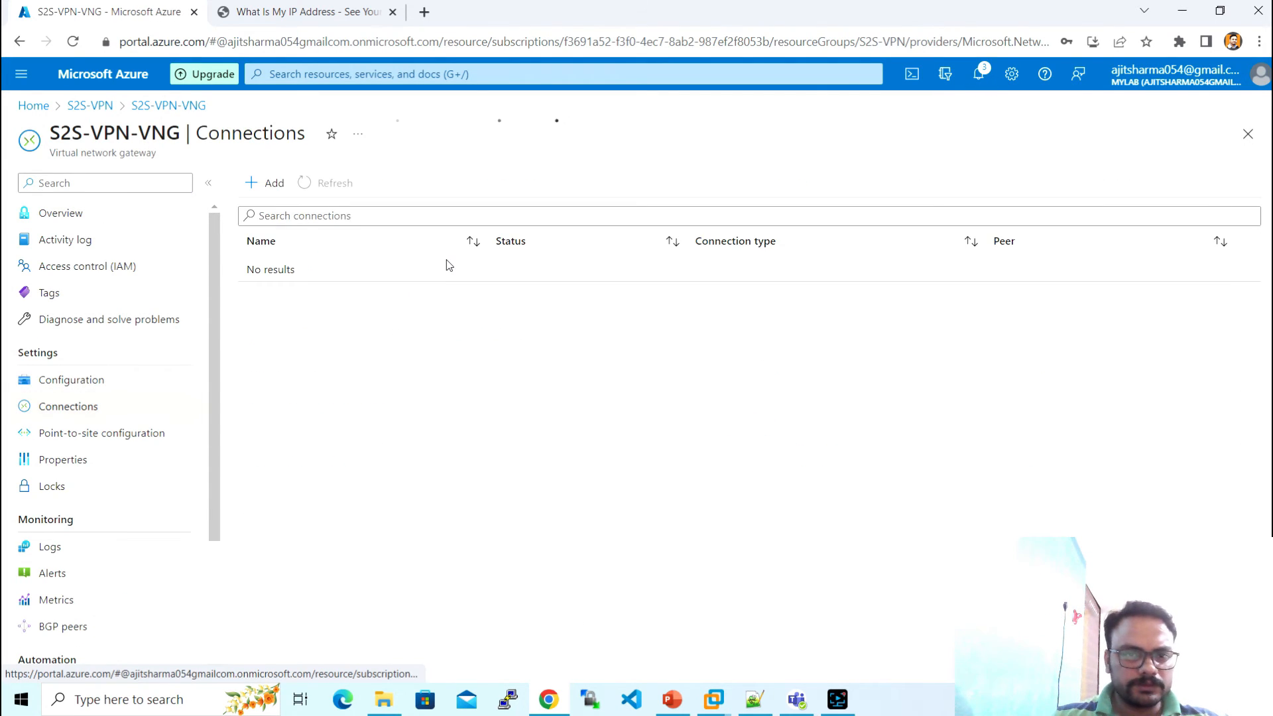
- Refresh until S2S-VPN-Connection shows Unknown, then bring up the Notepad++ checklist
left_click(344, 189)
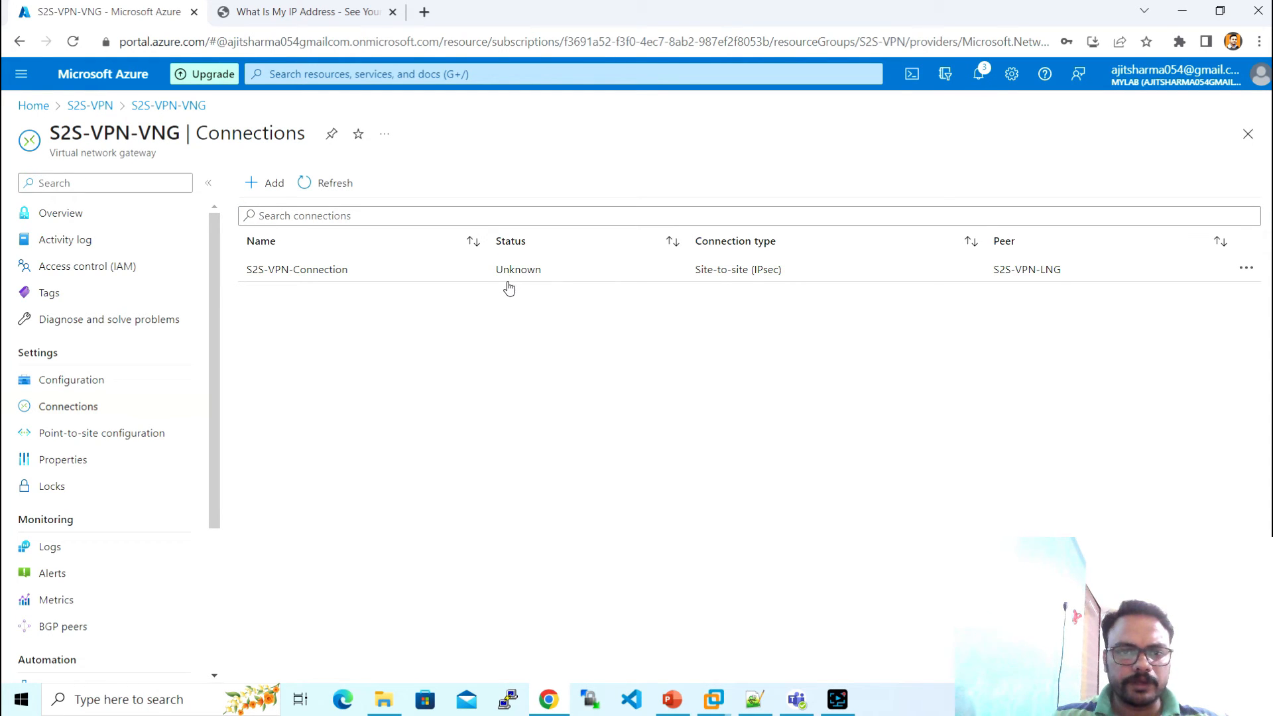
left_click(335, 185)
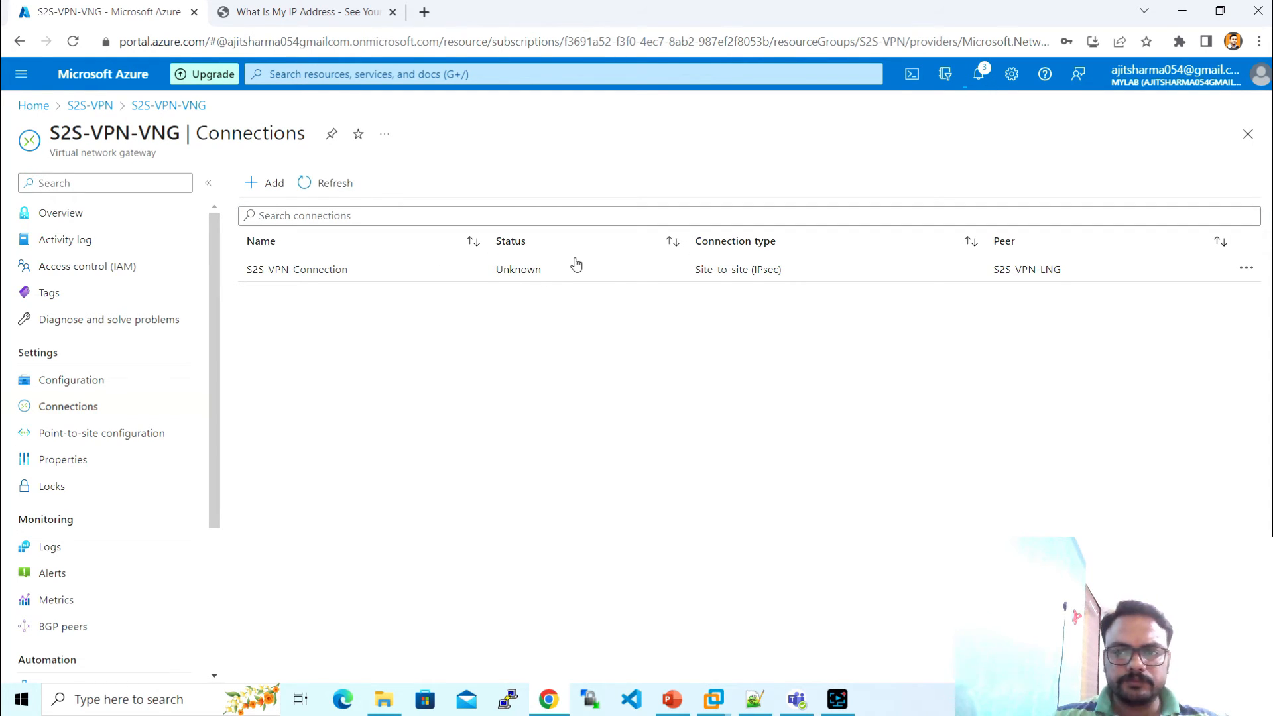
left_click(749, 693)
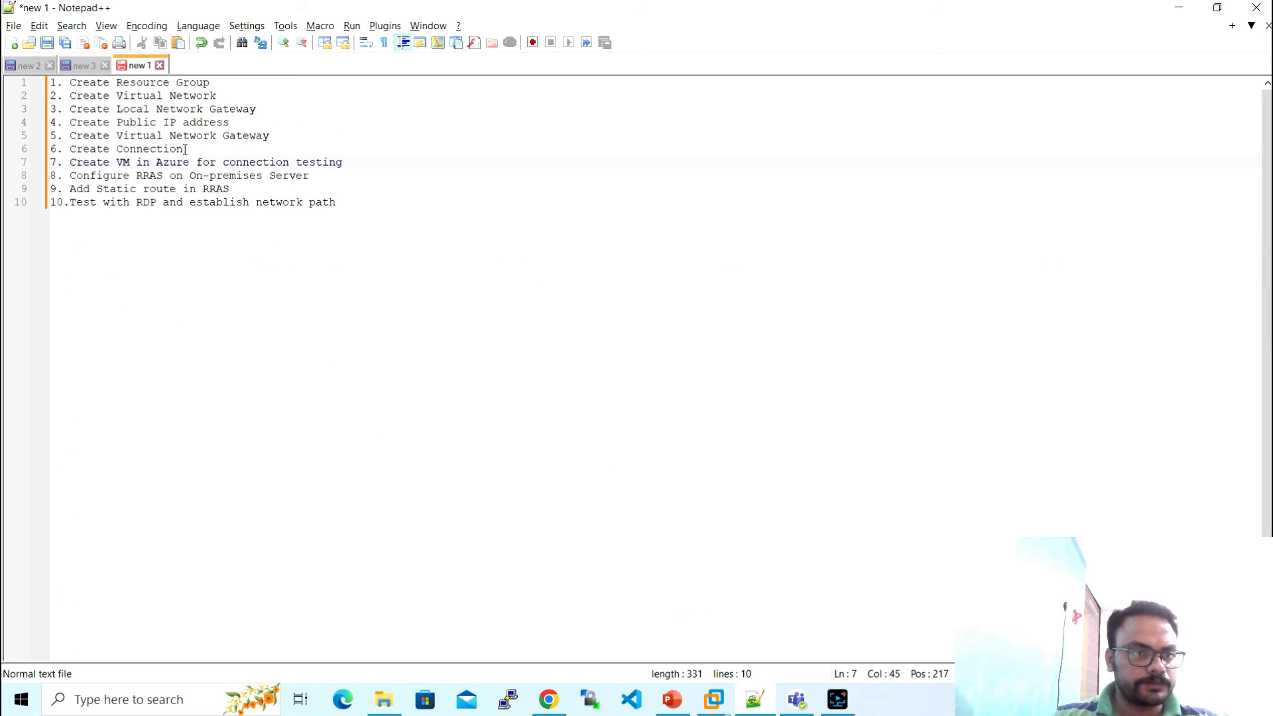
left_click_drag(187, 151, 344, 162)
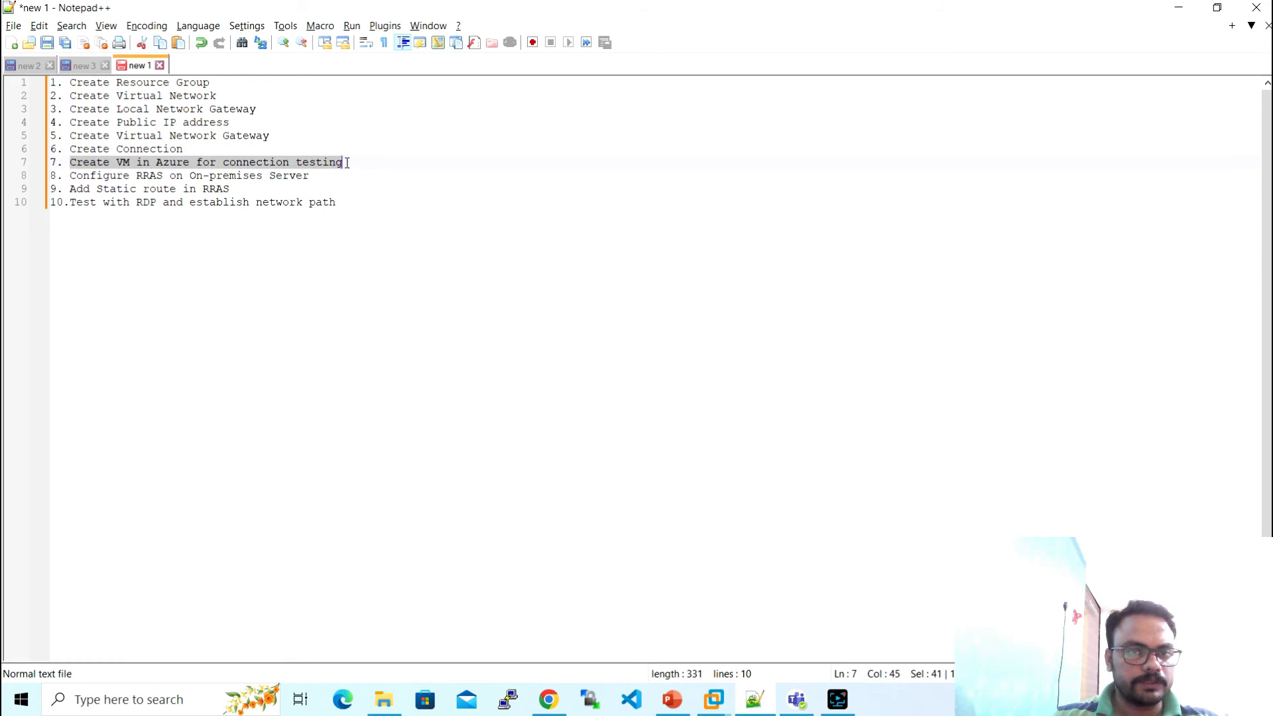
left_click(549, 699)
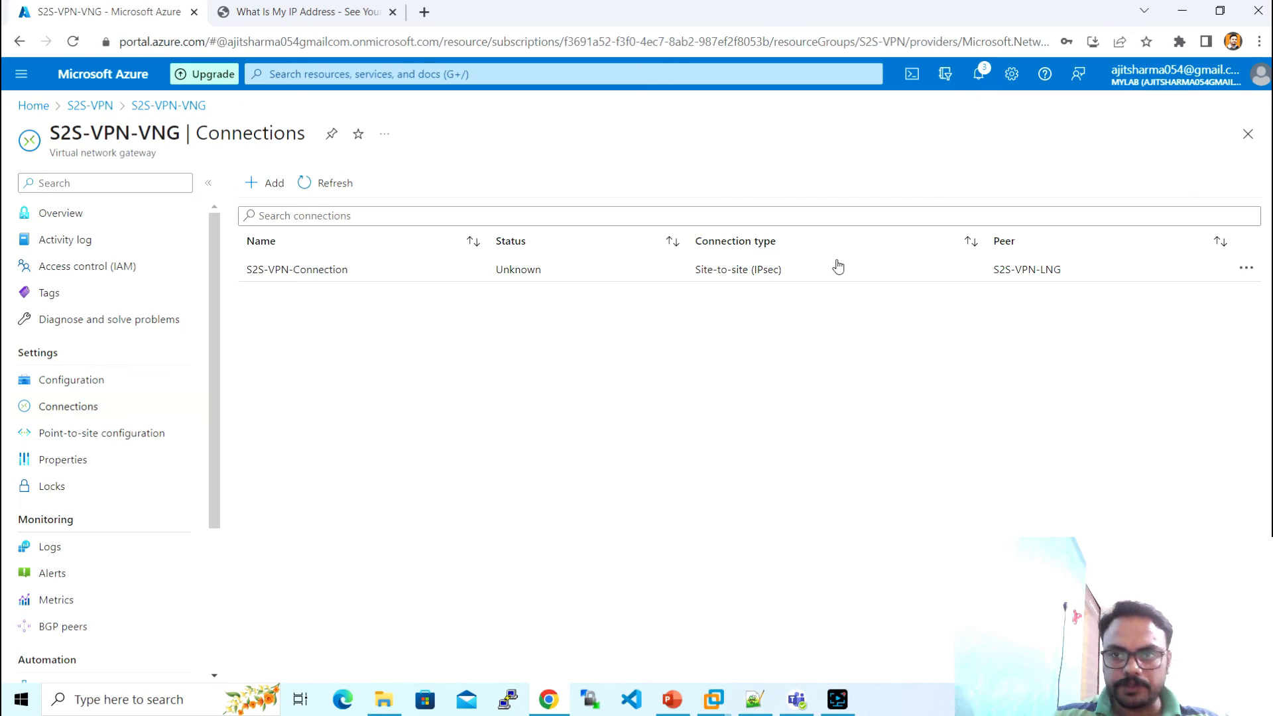
left_click(980, 76)
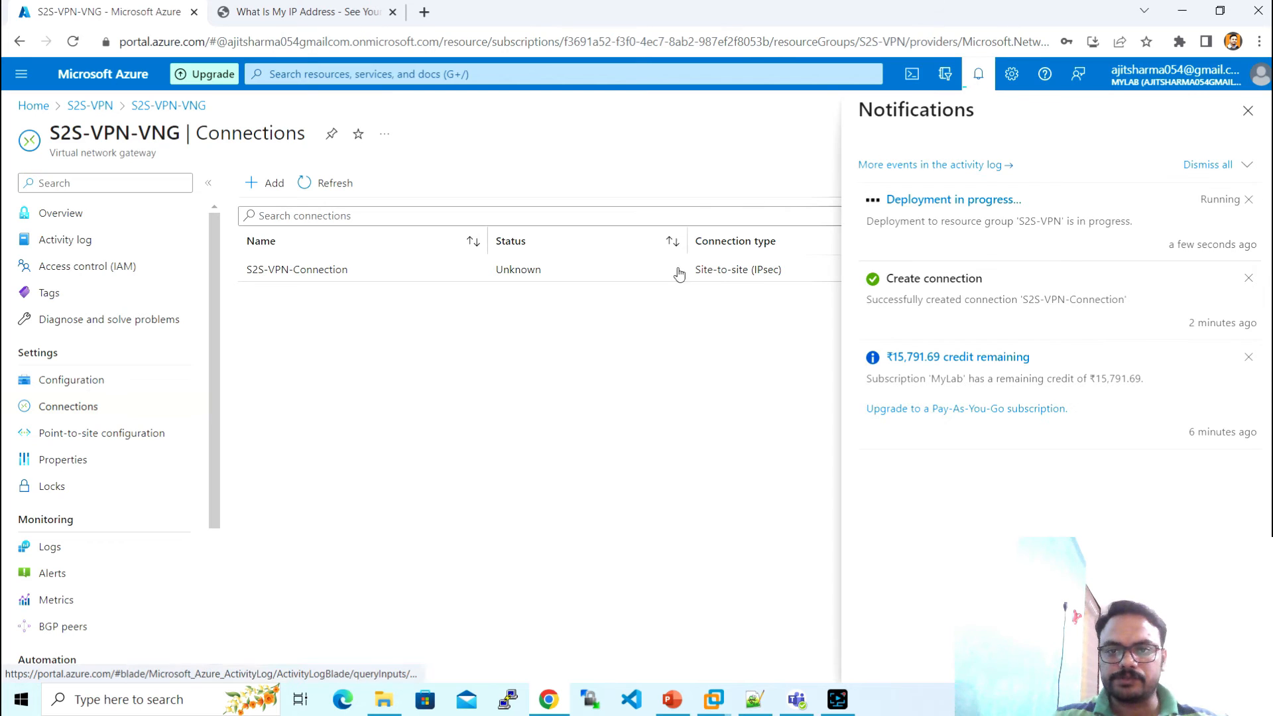
key("alt+Tab")
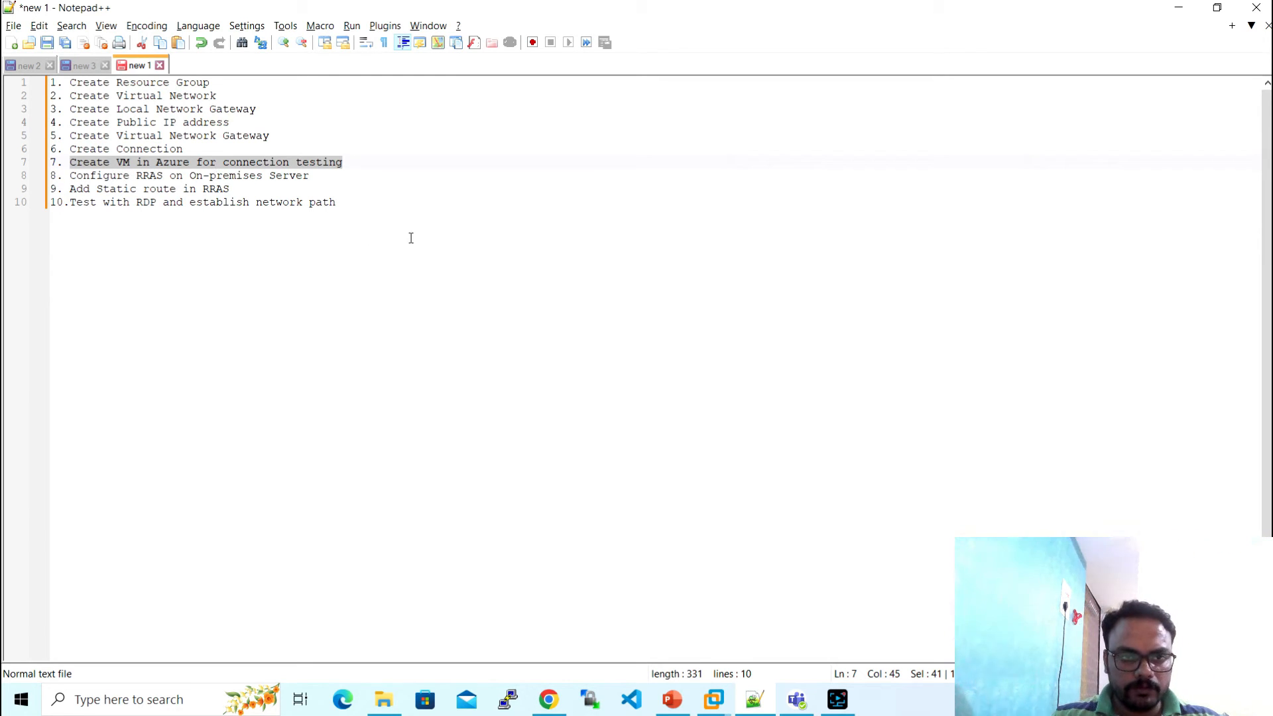
mouse_move(721, 699)
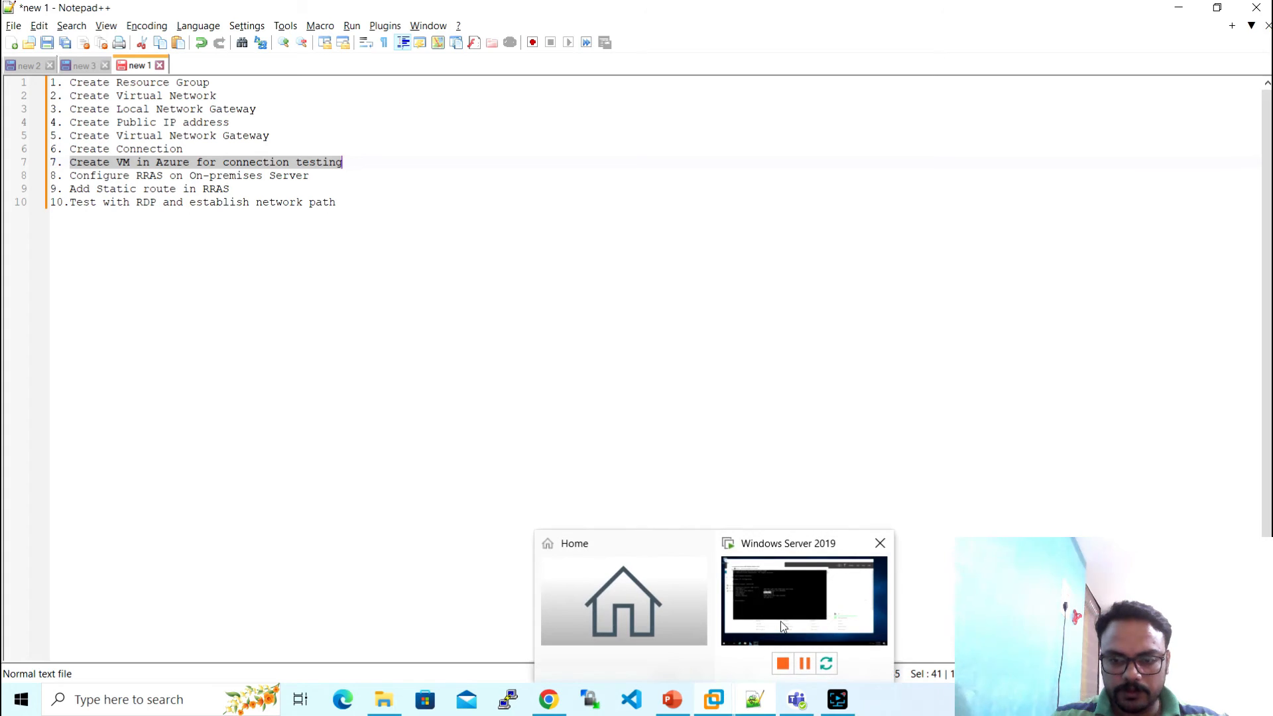
- Sign in to the locked Windows Server 2019 VM with the administrator password
left_click(785, 556)
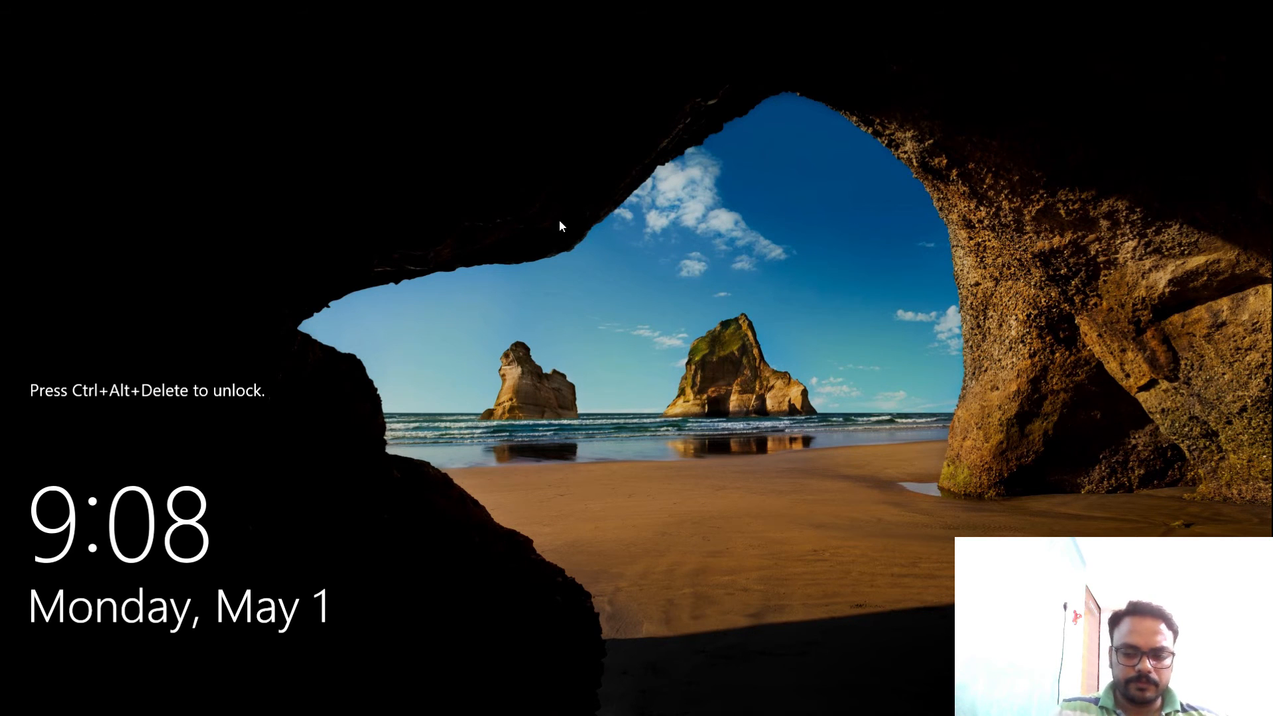
key("ctrl+alt+Delete")
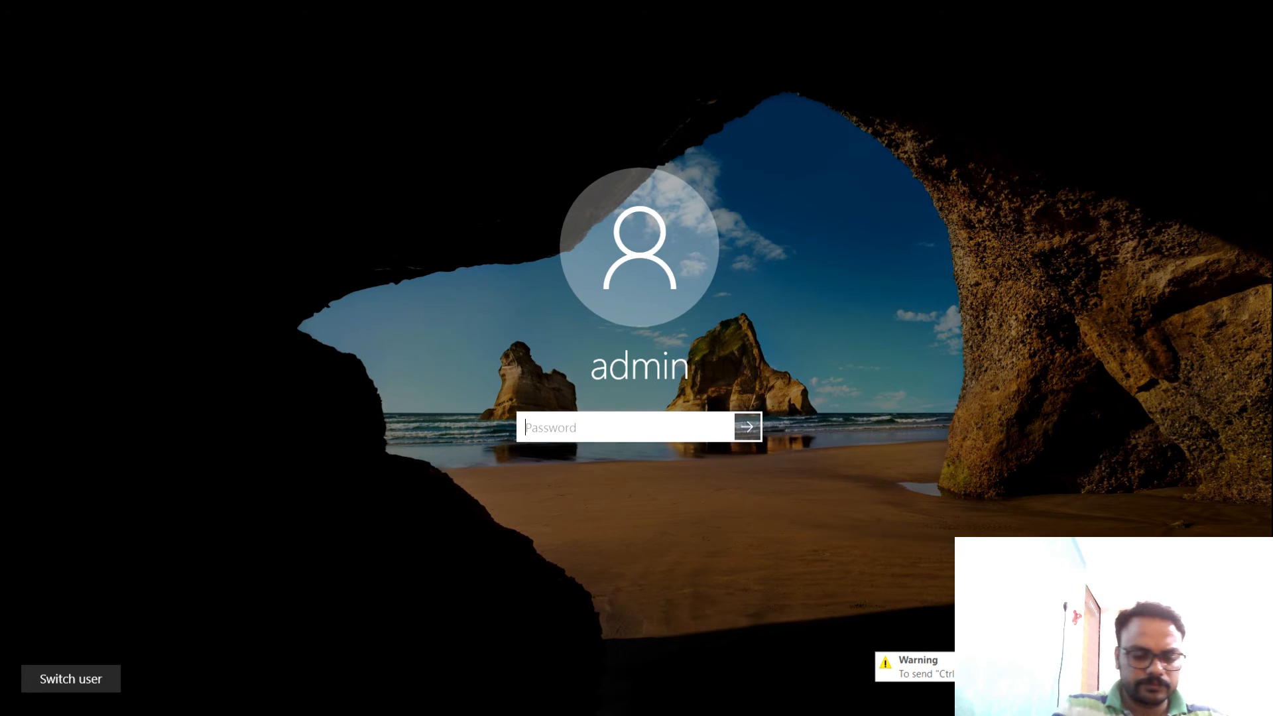
type("*****")
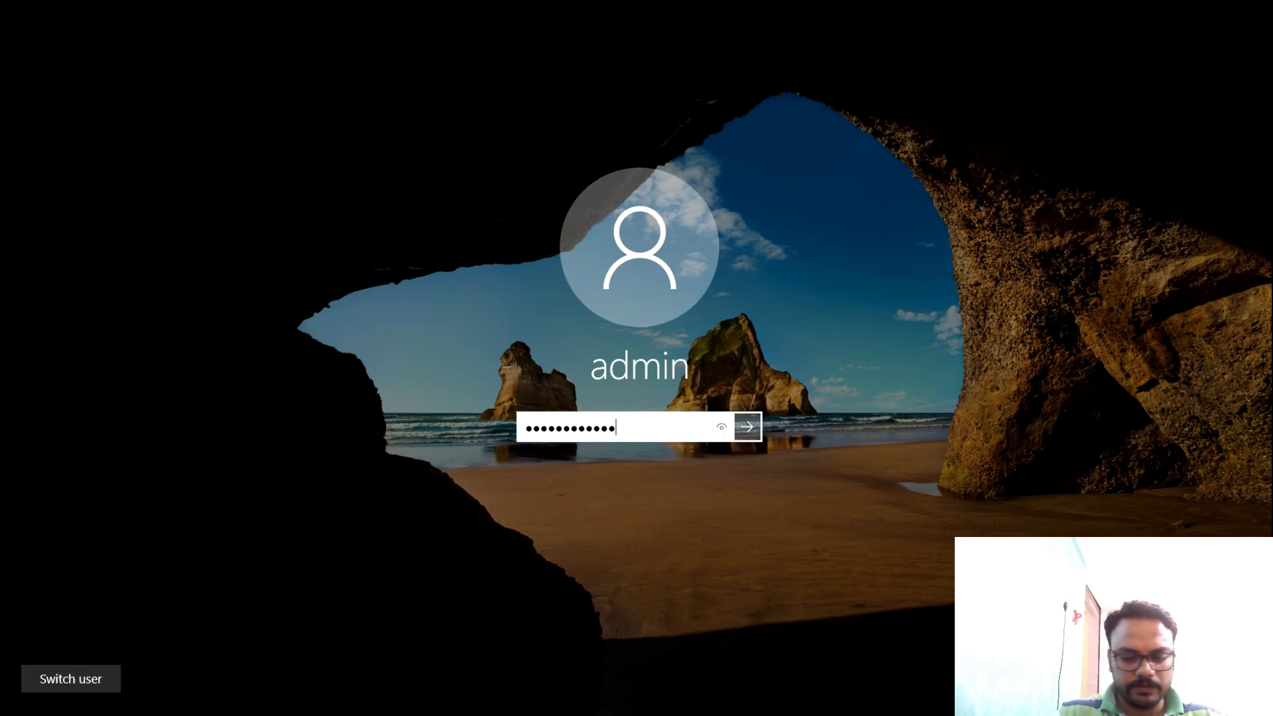
key("Return")
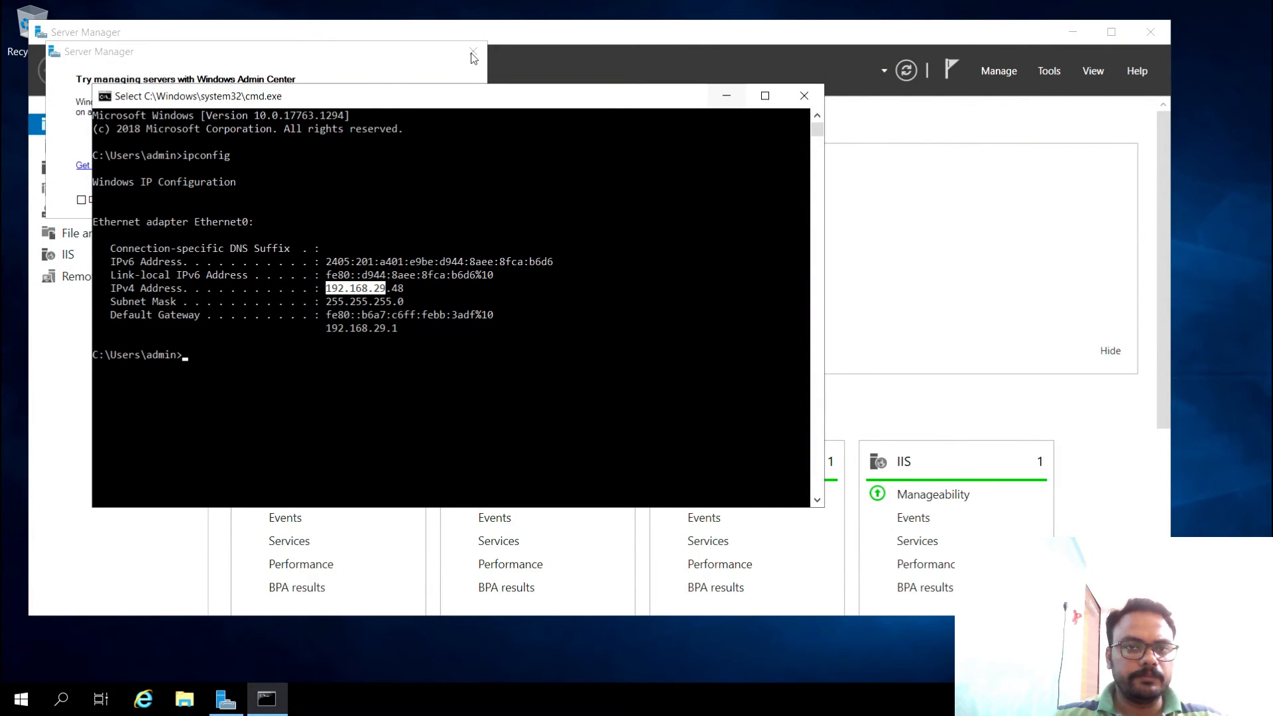
- Minimize the command prompt and dismiss the Windows Admin Center message to reveal Server Manager
left_click(727, 99)
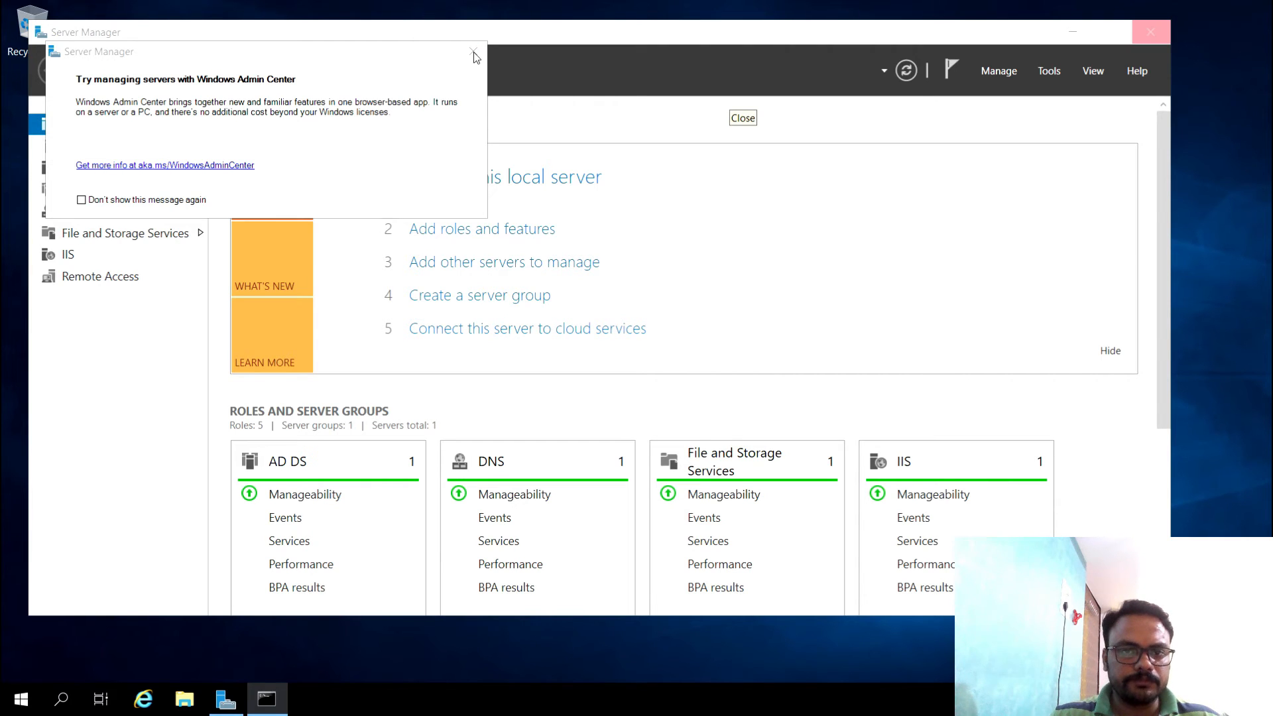
left_click(473, 52)
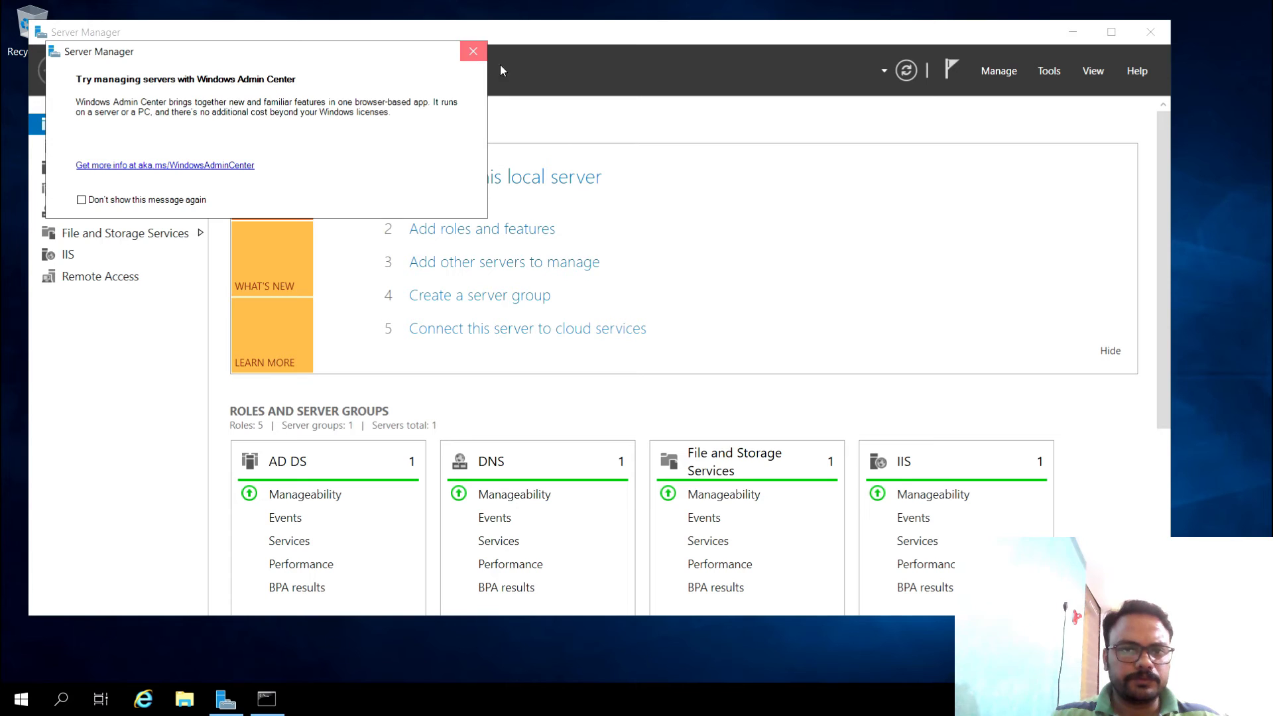
left_click(473, 51)
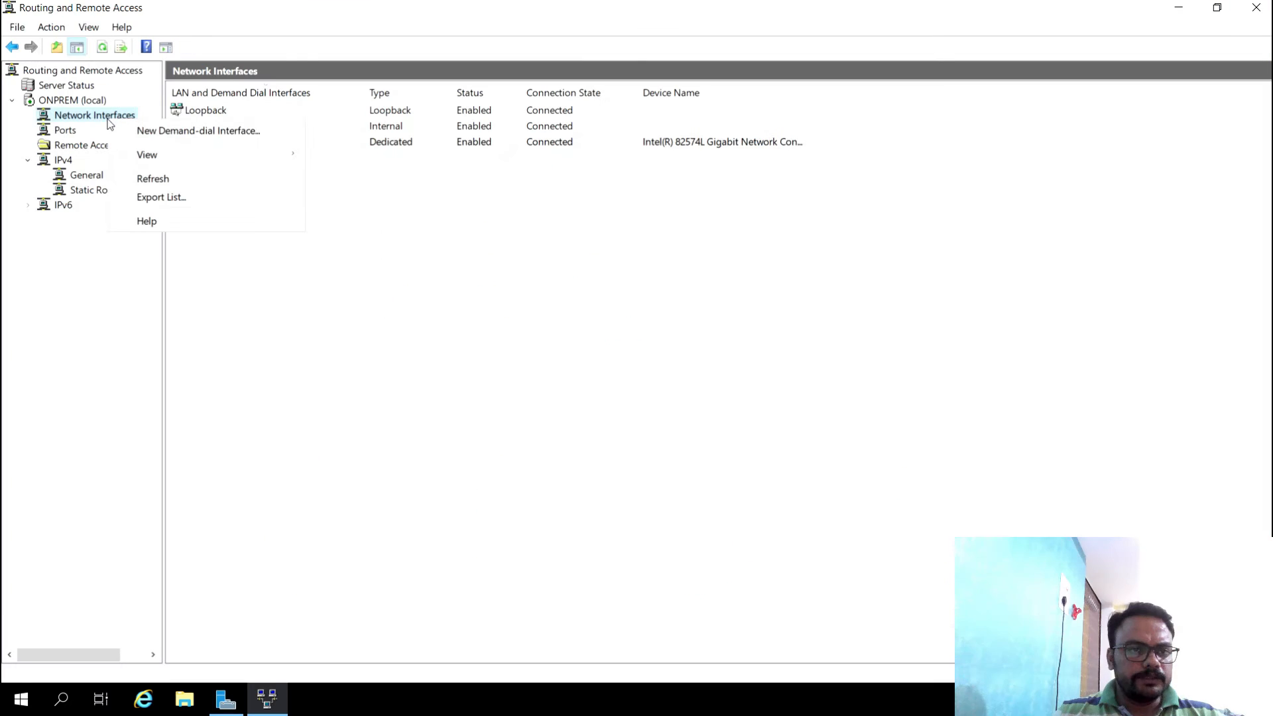
- Create a new demand-dial interface named S2S-VPN-Azure using a VPN connection of type IKEv2
left_click(142, 138)
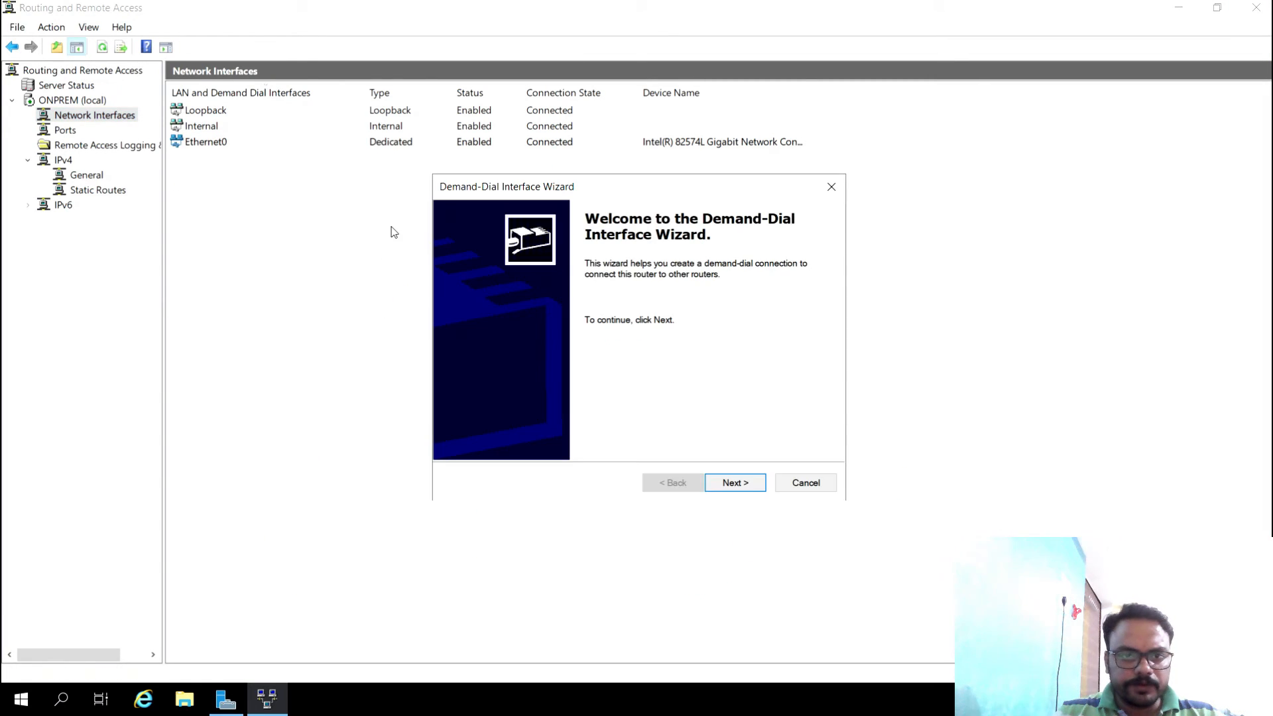
left_click(733, 481)
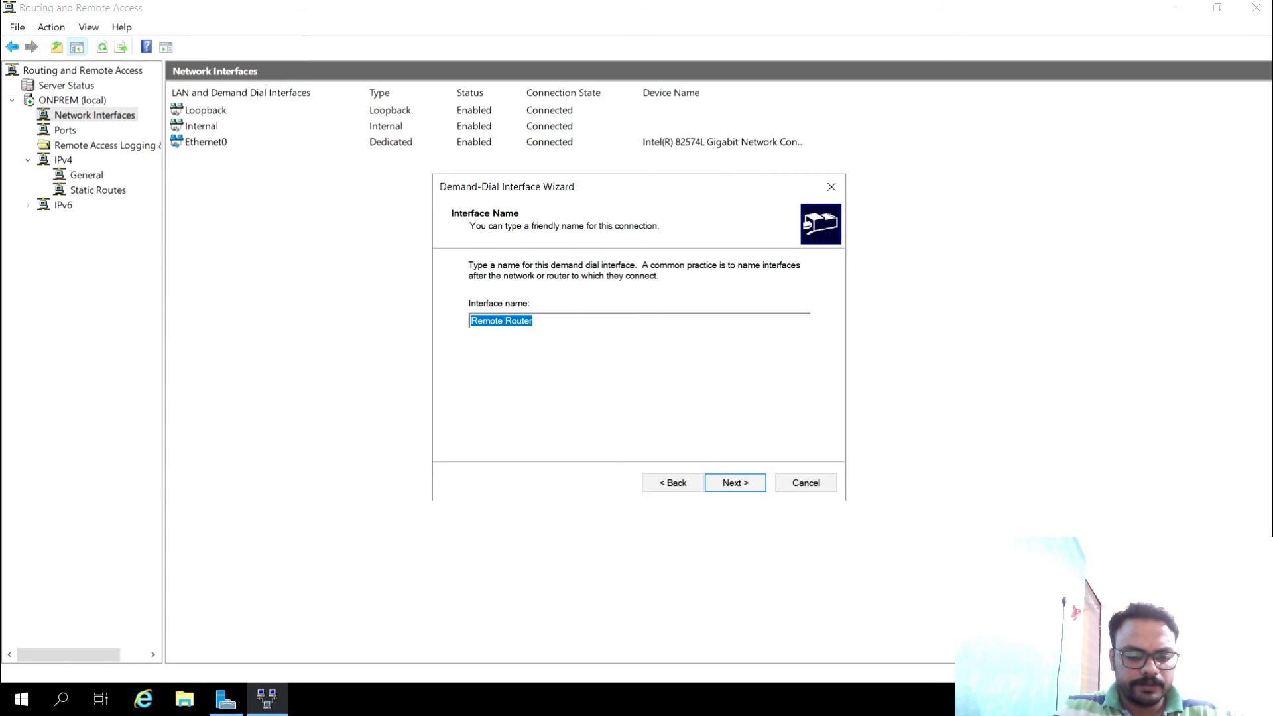
type("S2S-VPN-Azure")
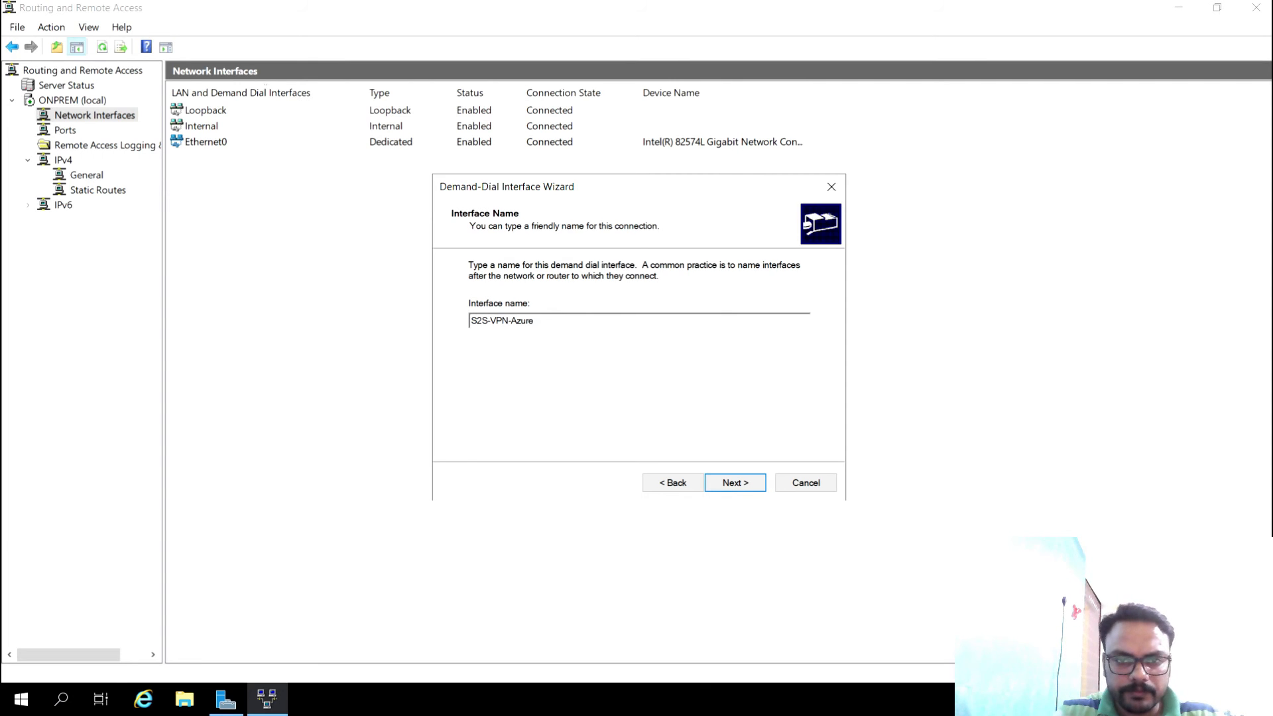
left_click(731, 486)
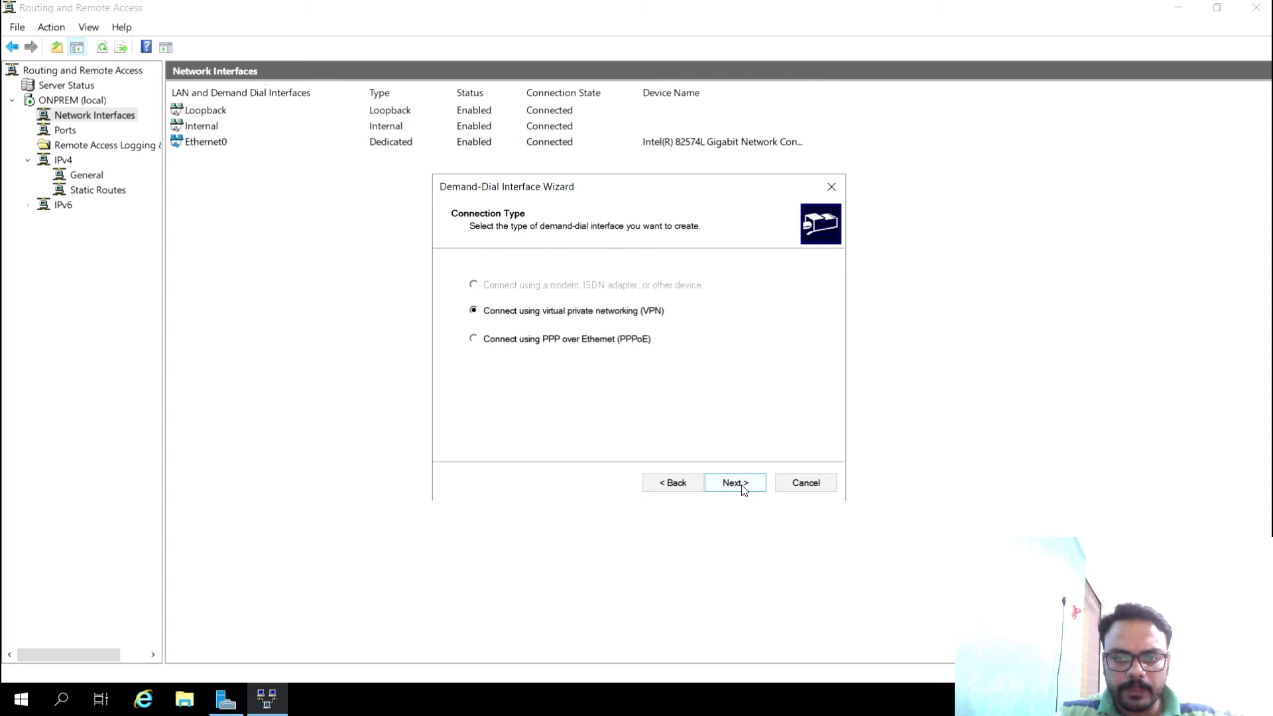
left_click(742, 488)
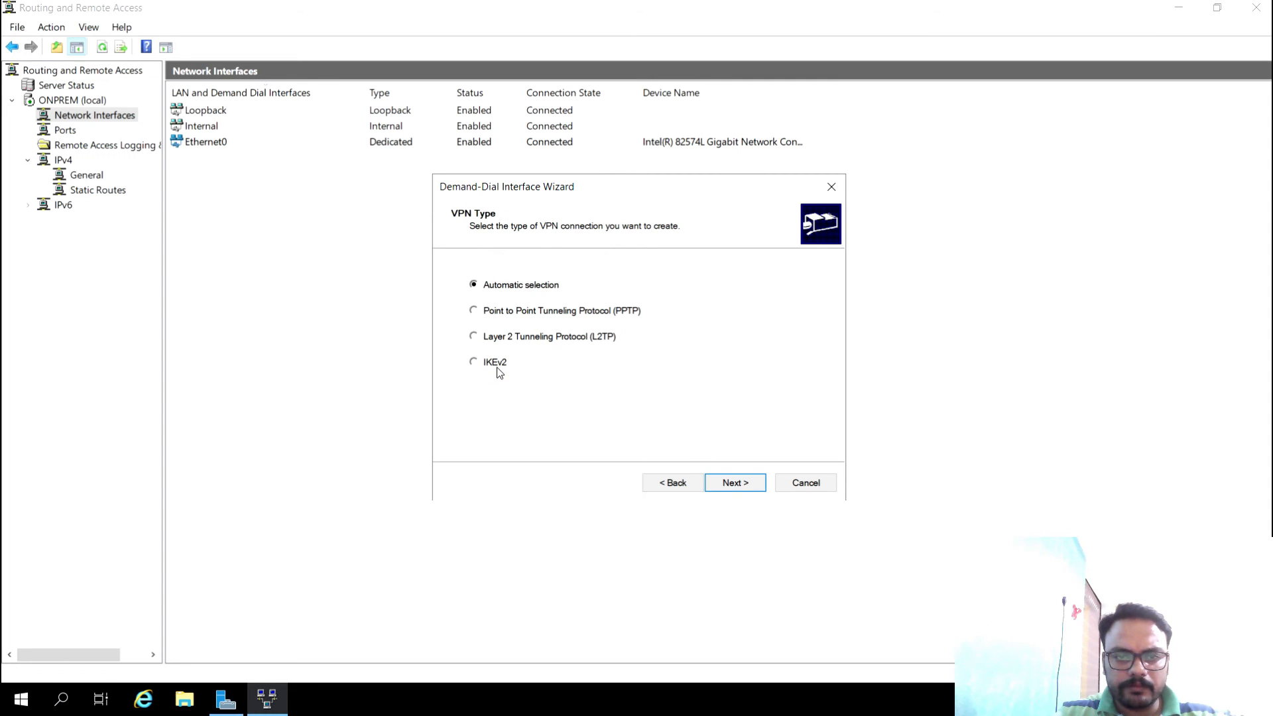
left_click(498, 369)
left_click(733, 482)
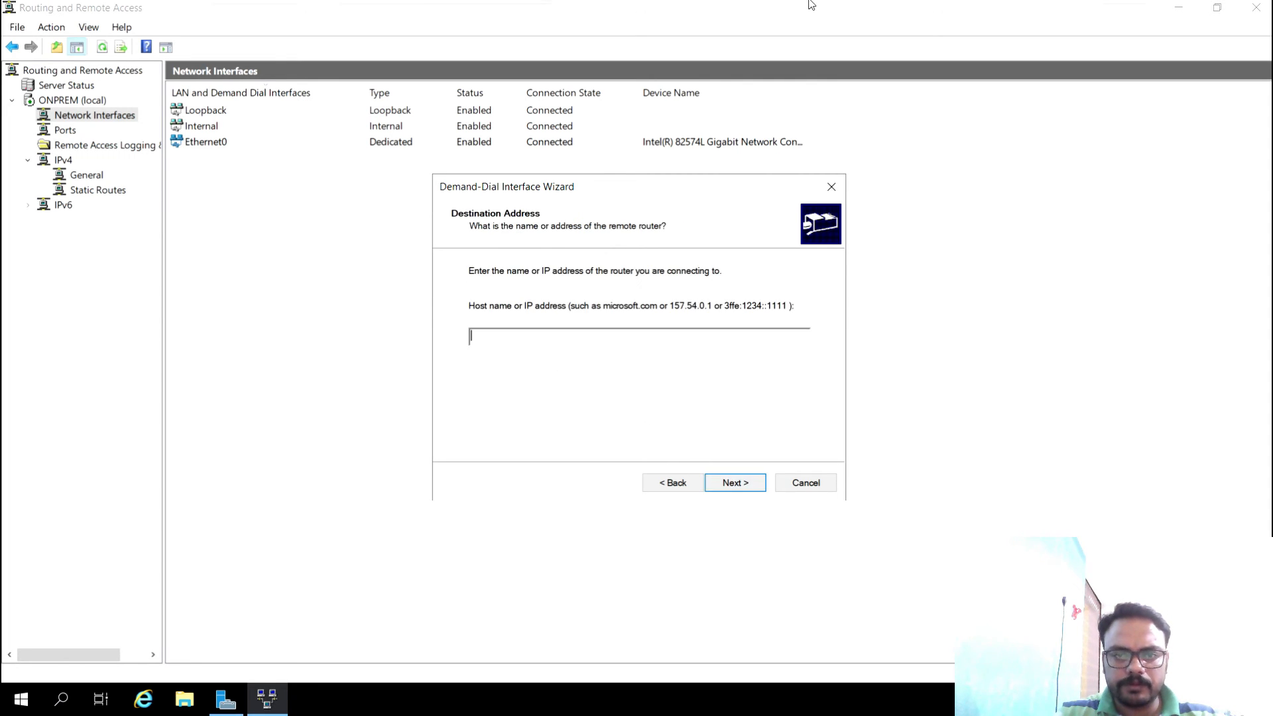
- Copy the public IP address 20.231.200.62 from the S2S-VPN-Public-IP resource in Azure
mouse_move(812, 5)
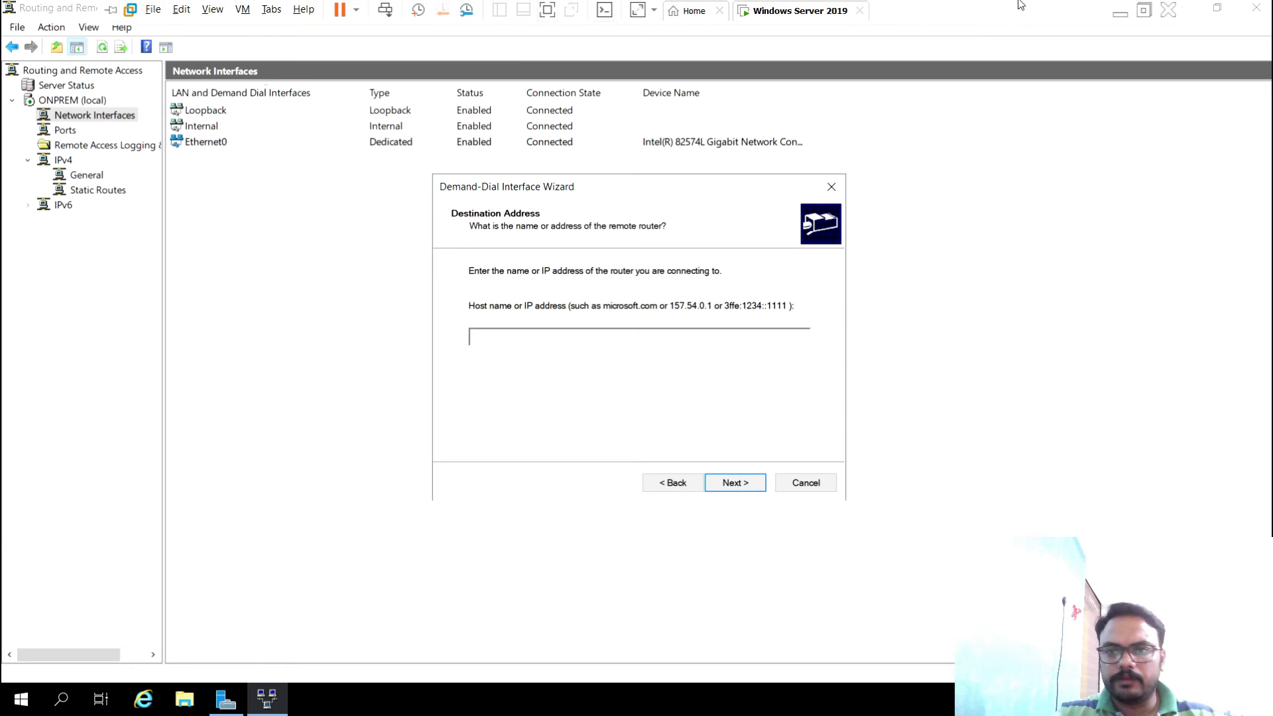
left_click(1119, 10)
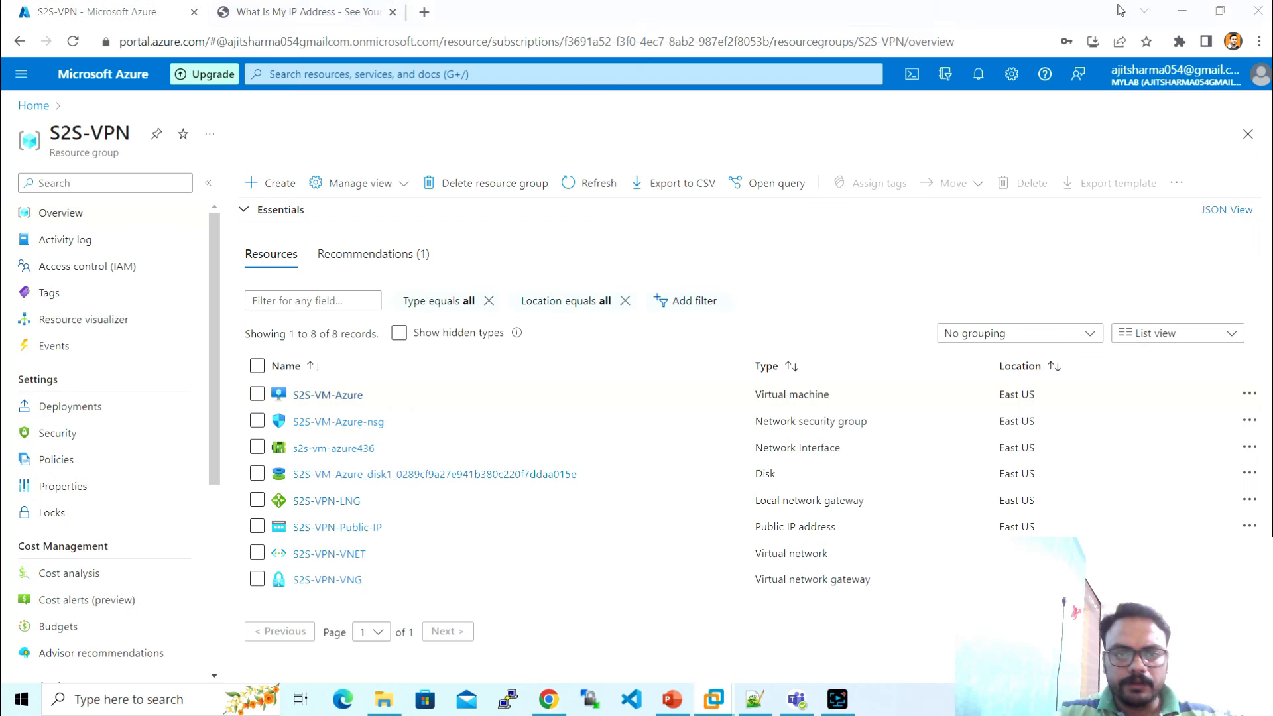
left_click(344, 534)
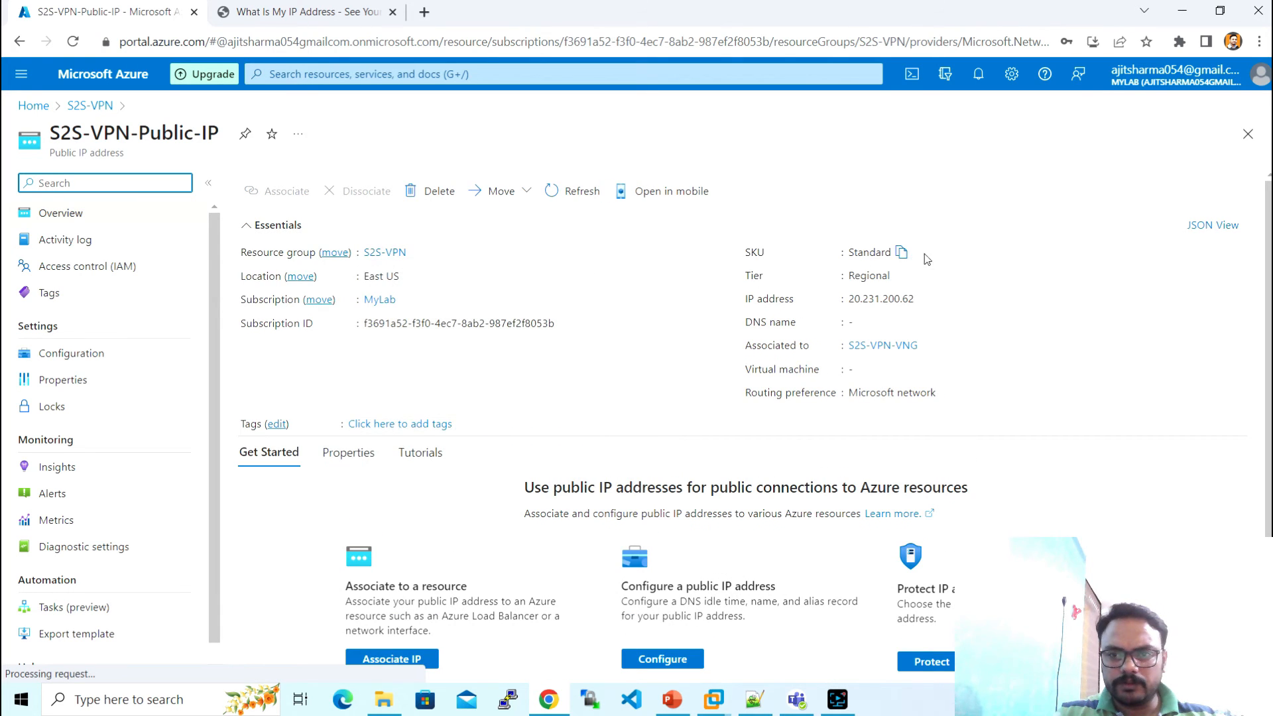
left_click(922, 300)
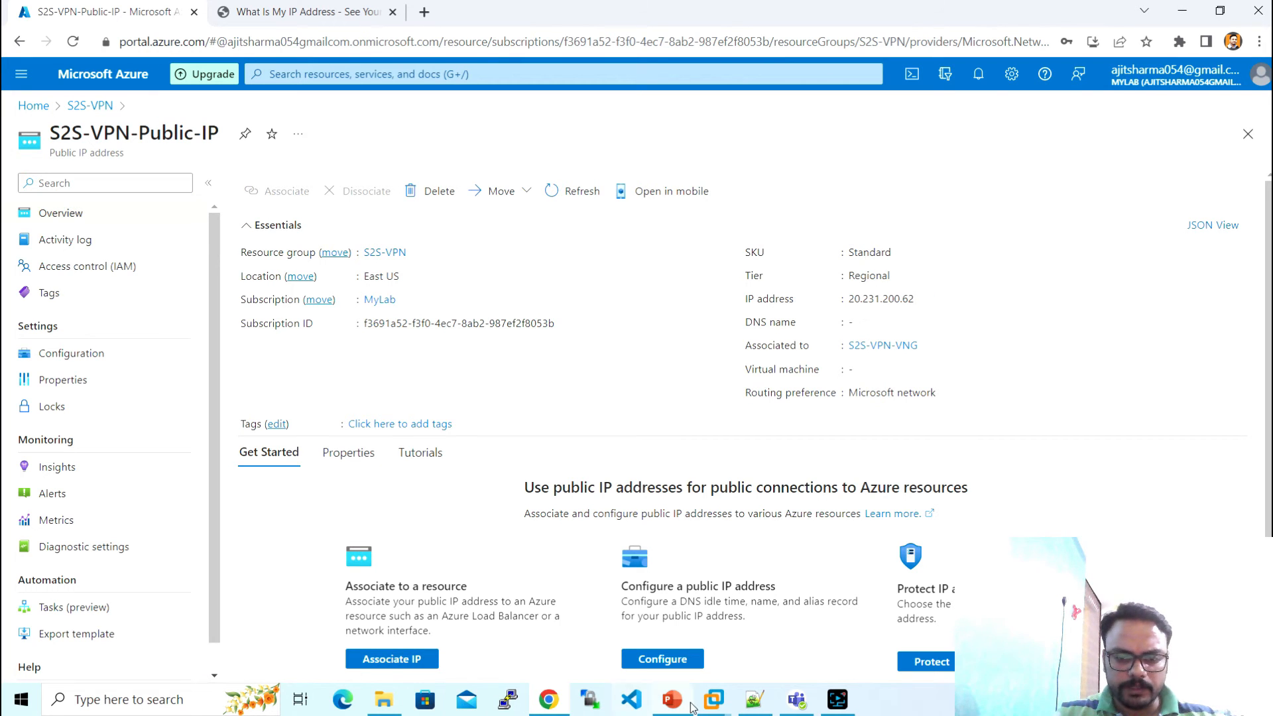
- Enter 20.231.200.62 as the demand-dial interface's destination address
mouse_move(713, 699)
left_click(777, 647)
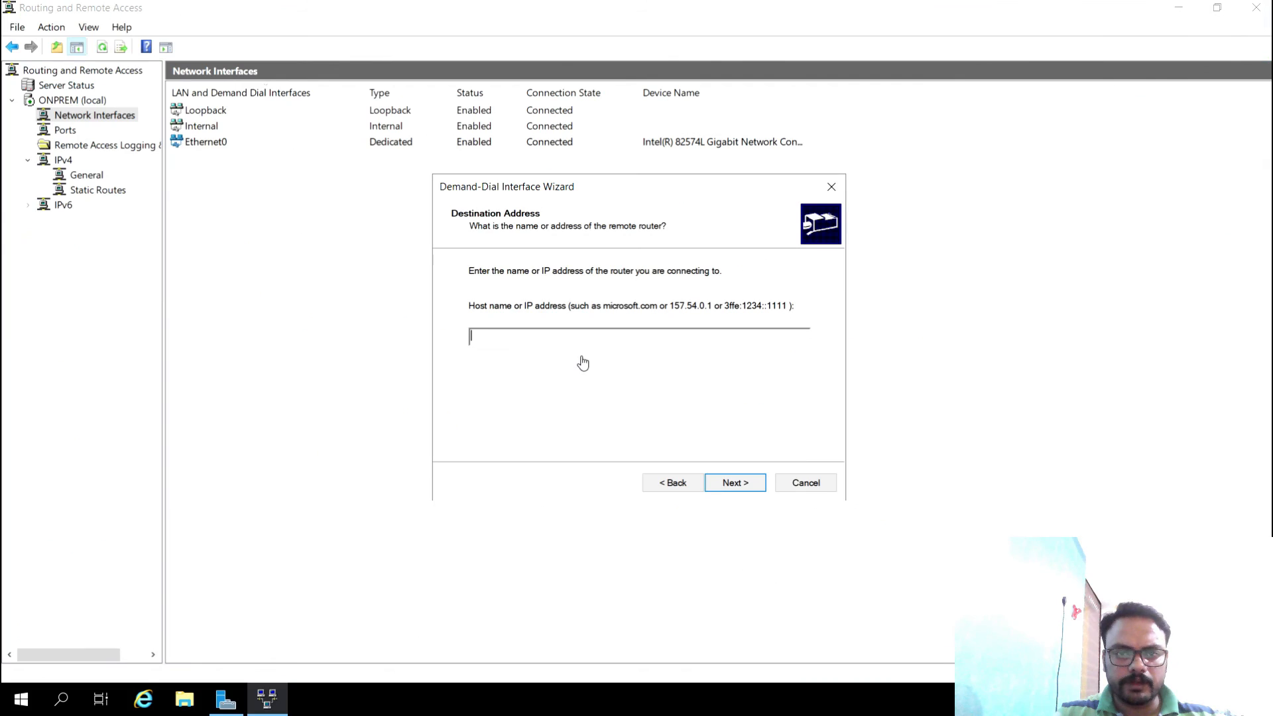
key("ctrl+v")
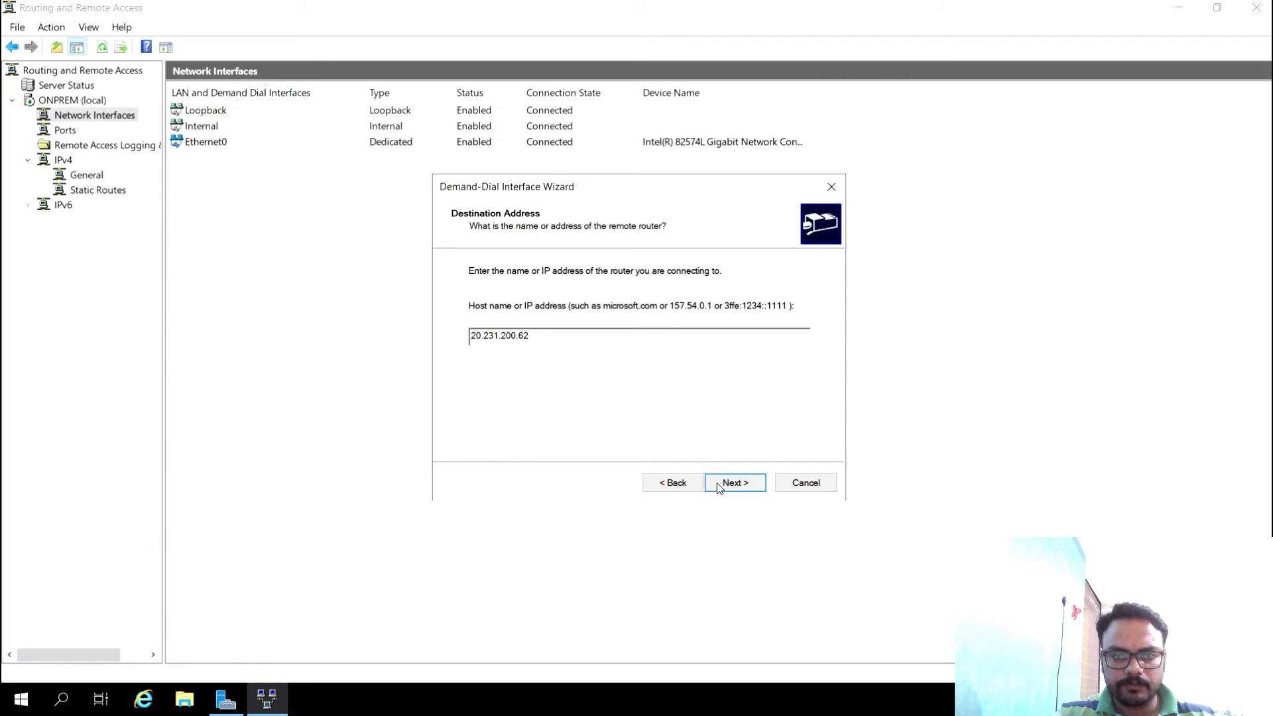
left_click(741, 491)
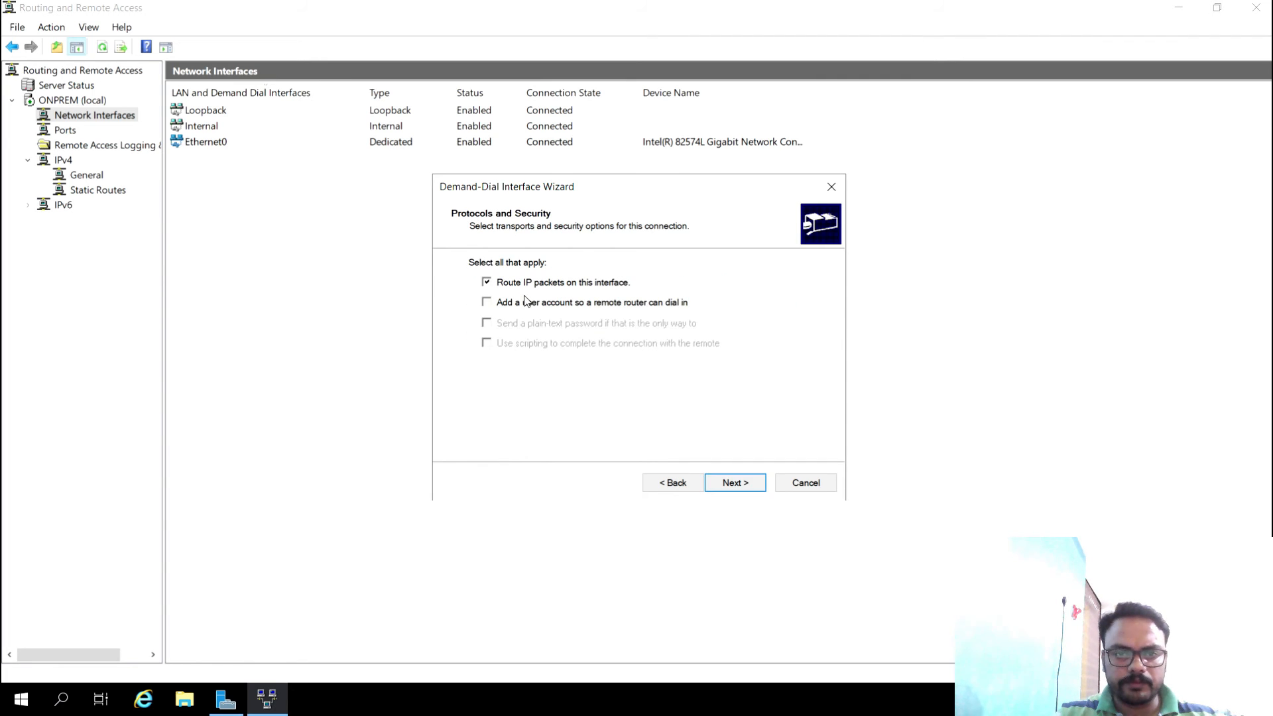
- Add a static route to 10.0.0.0/255.255.0.0 and finish the wizard without dial-out credentials
left_click(725, 482)
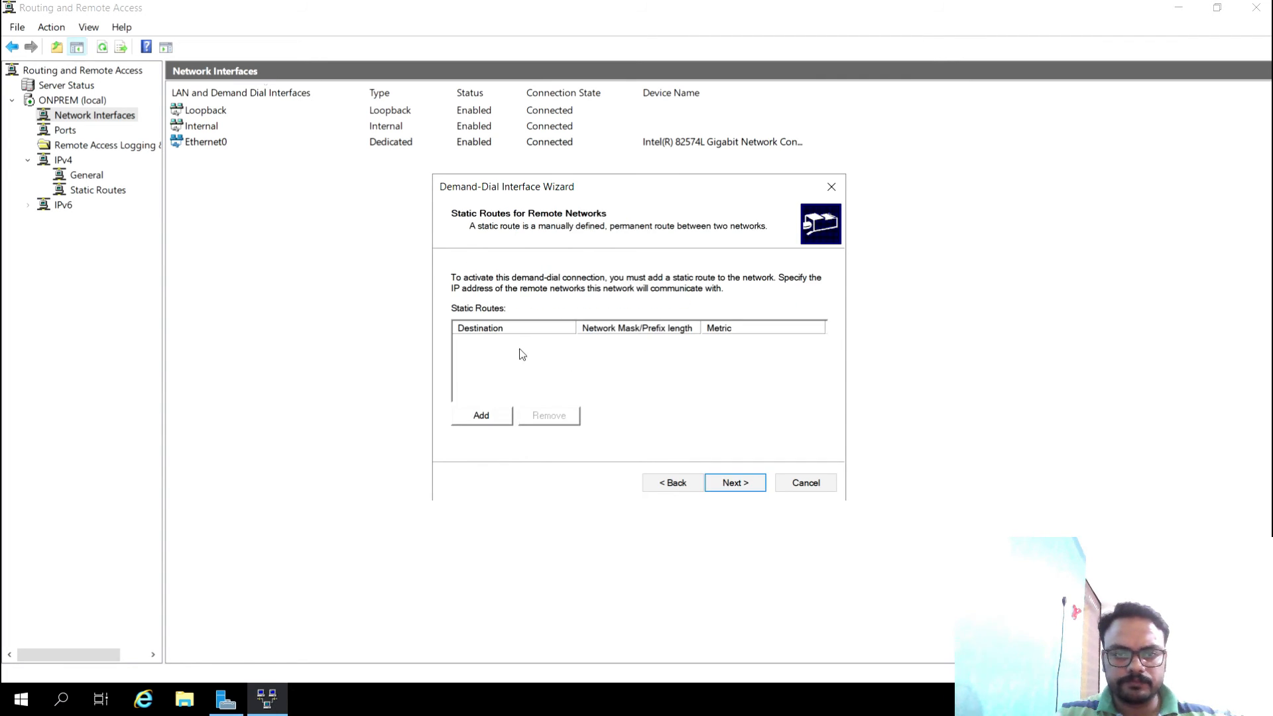
left_click(484, 418)
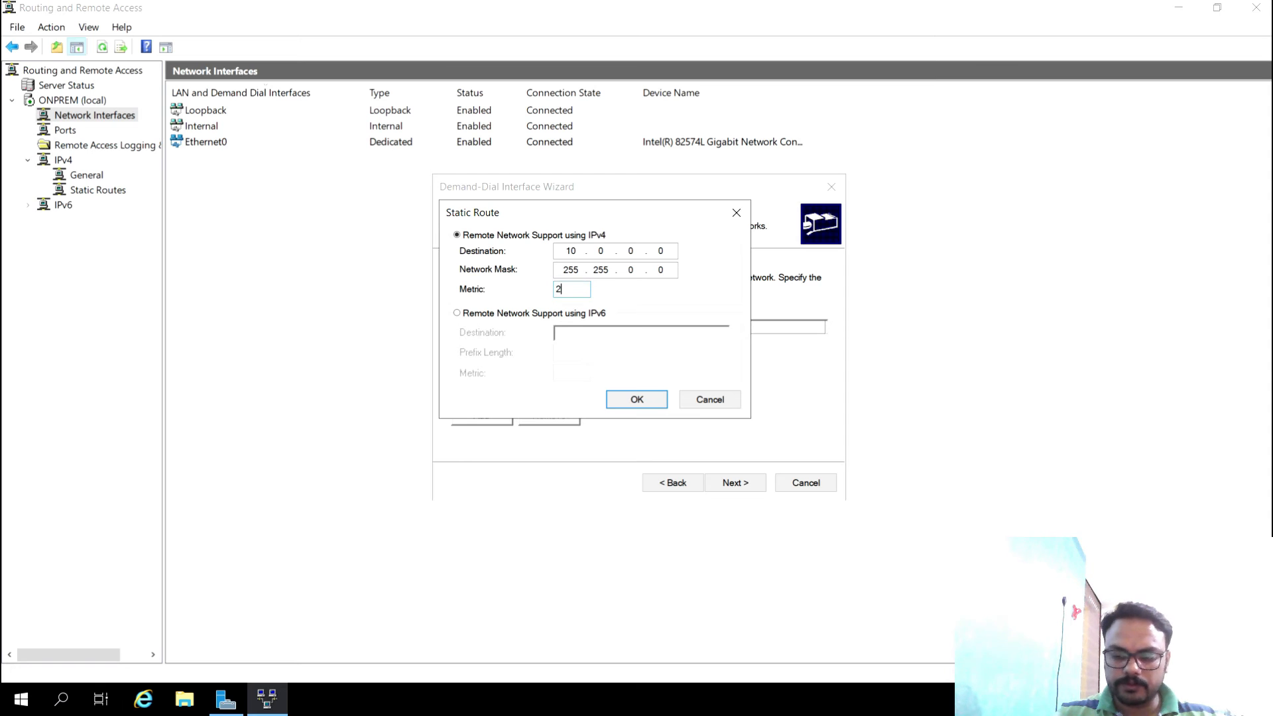
left_click(650, 400)
left_click(720, 484)
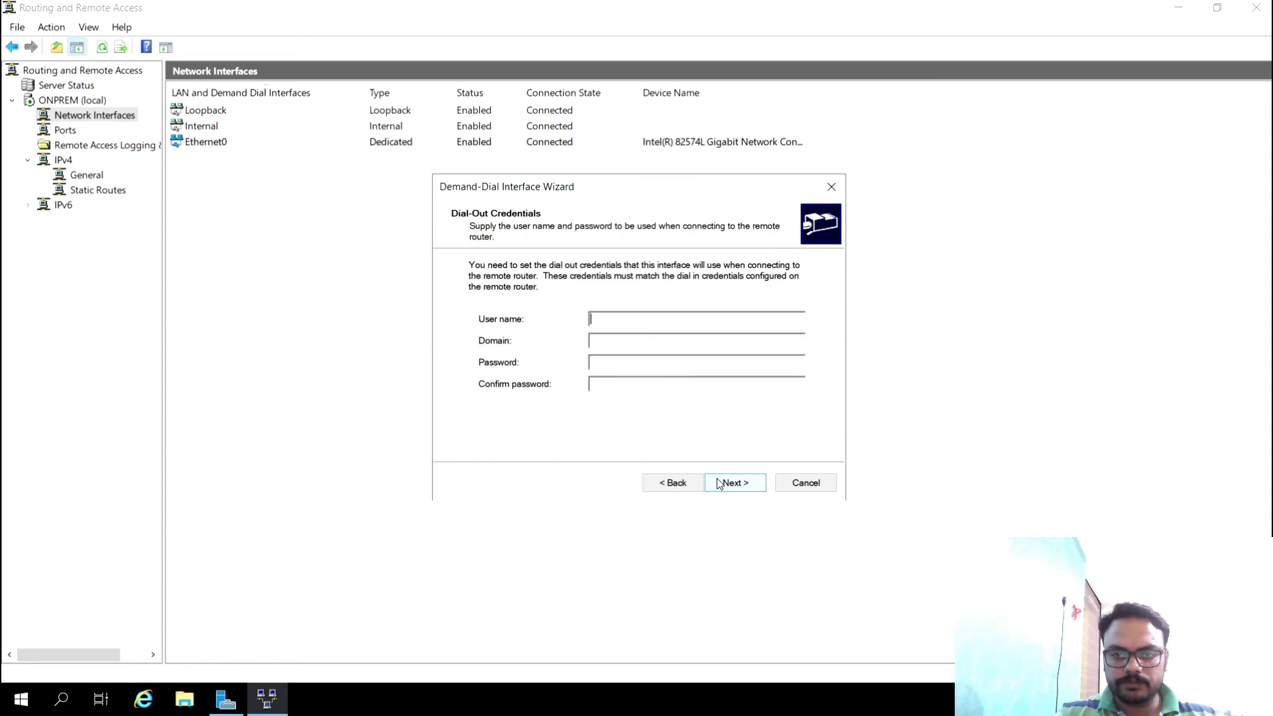
left_click(726, 480)
left_click(726, 479)
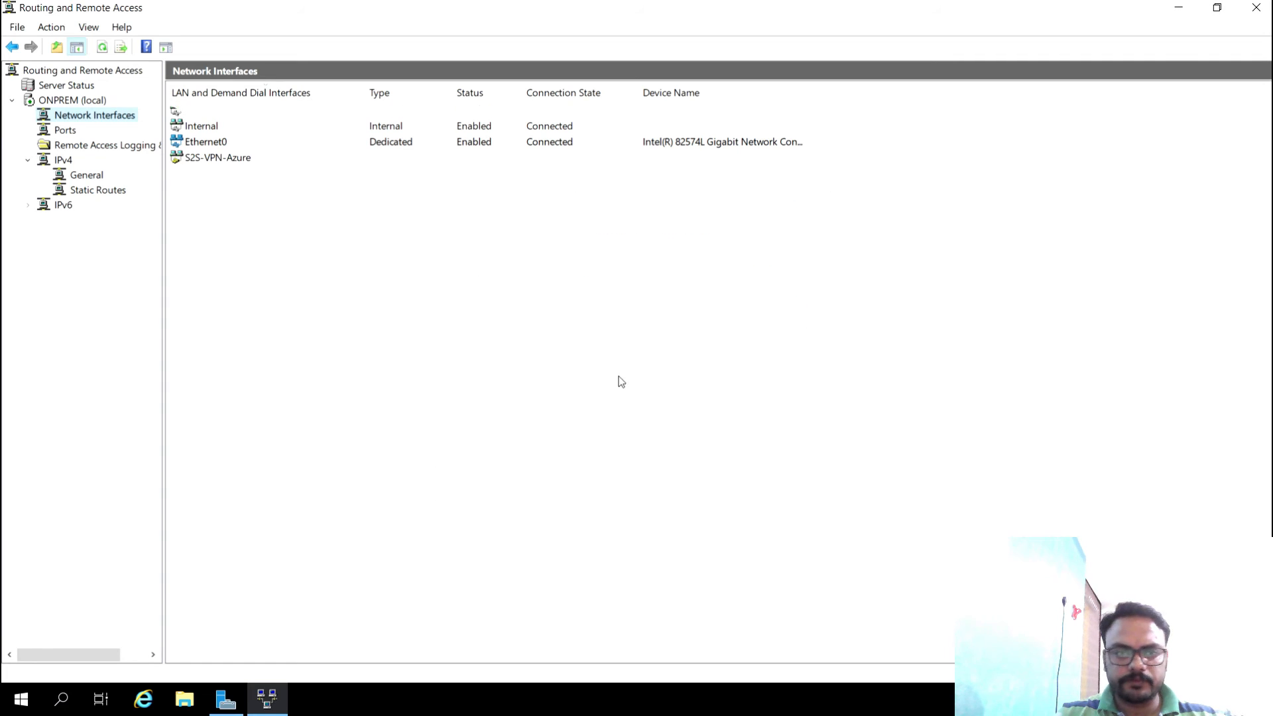
- Set S2S-VPN-Azure's security to authenticate with a preshared key
right_click(301, 162)
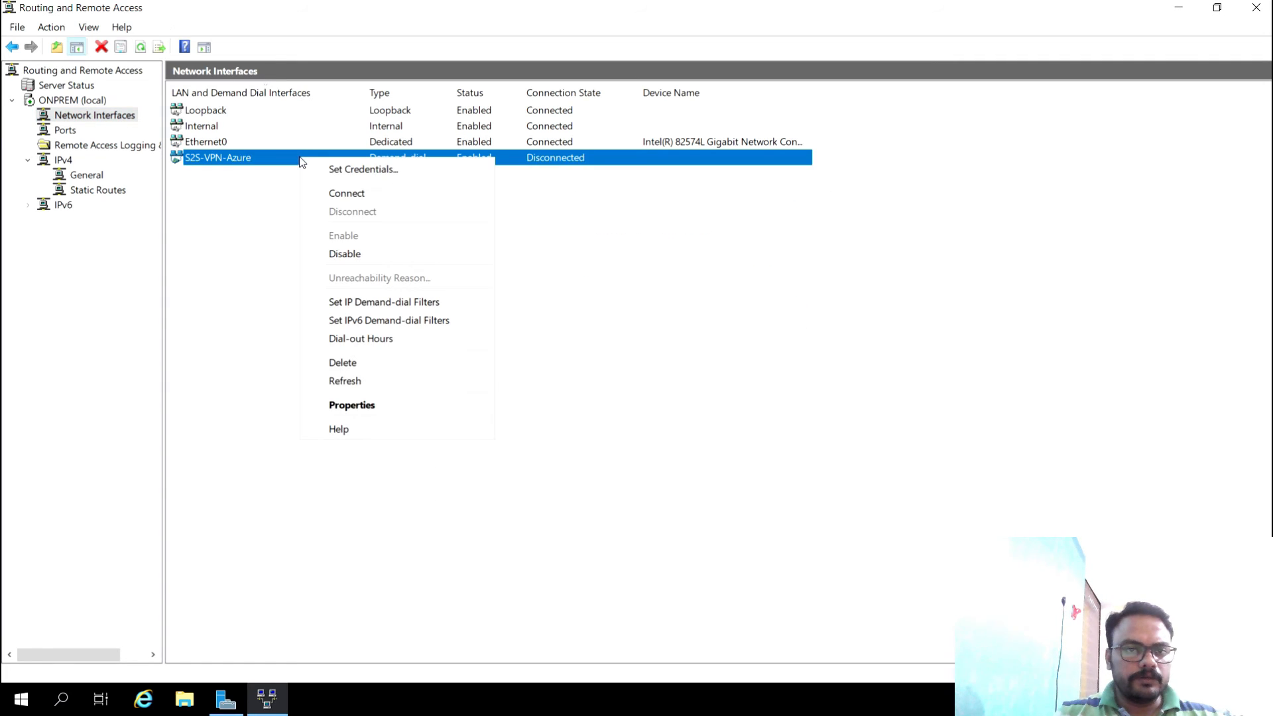
left_click(344, 406)
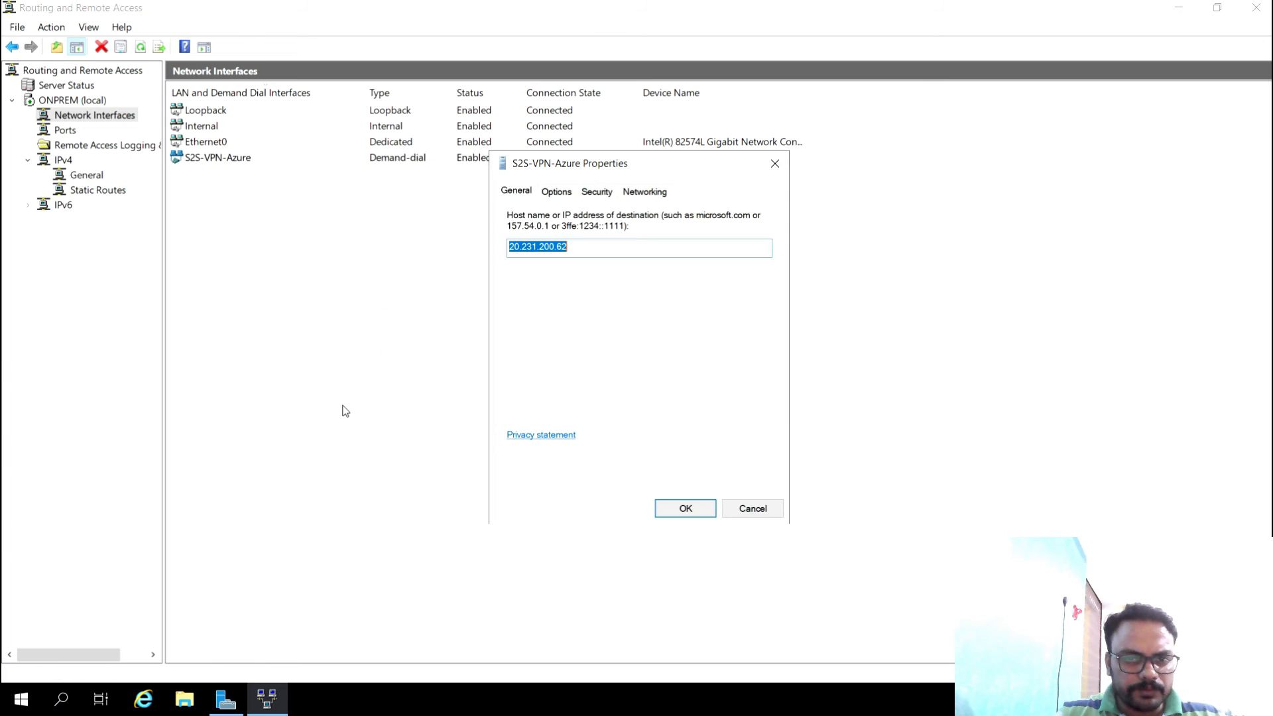
left_click(594, 194)
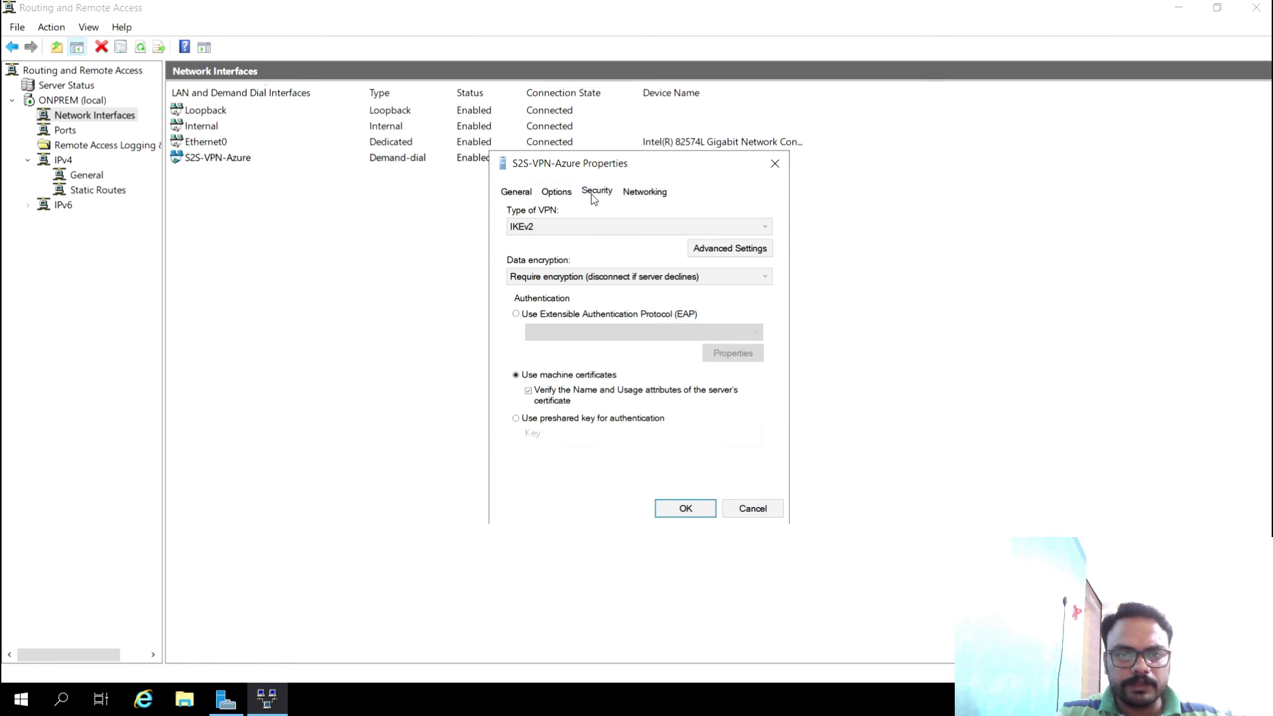
left_click(543, 419)
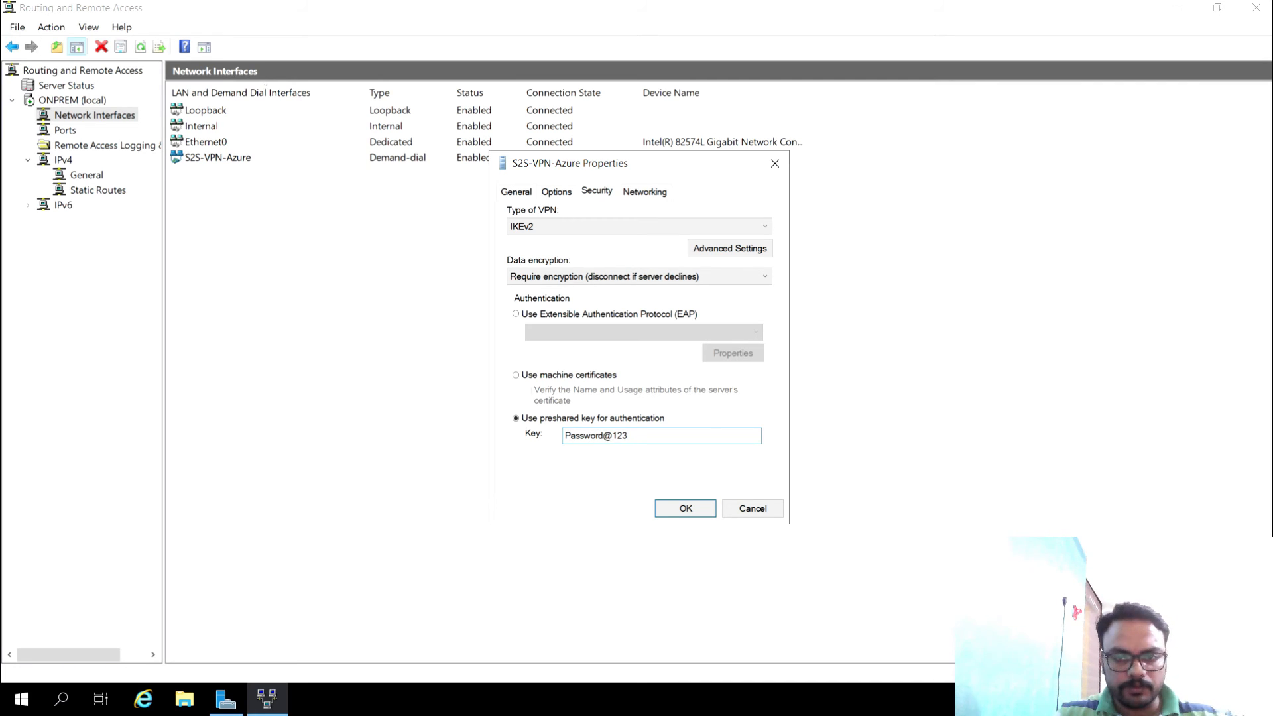
left_click(666, 508)
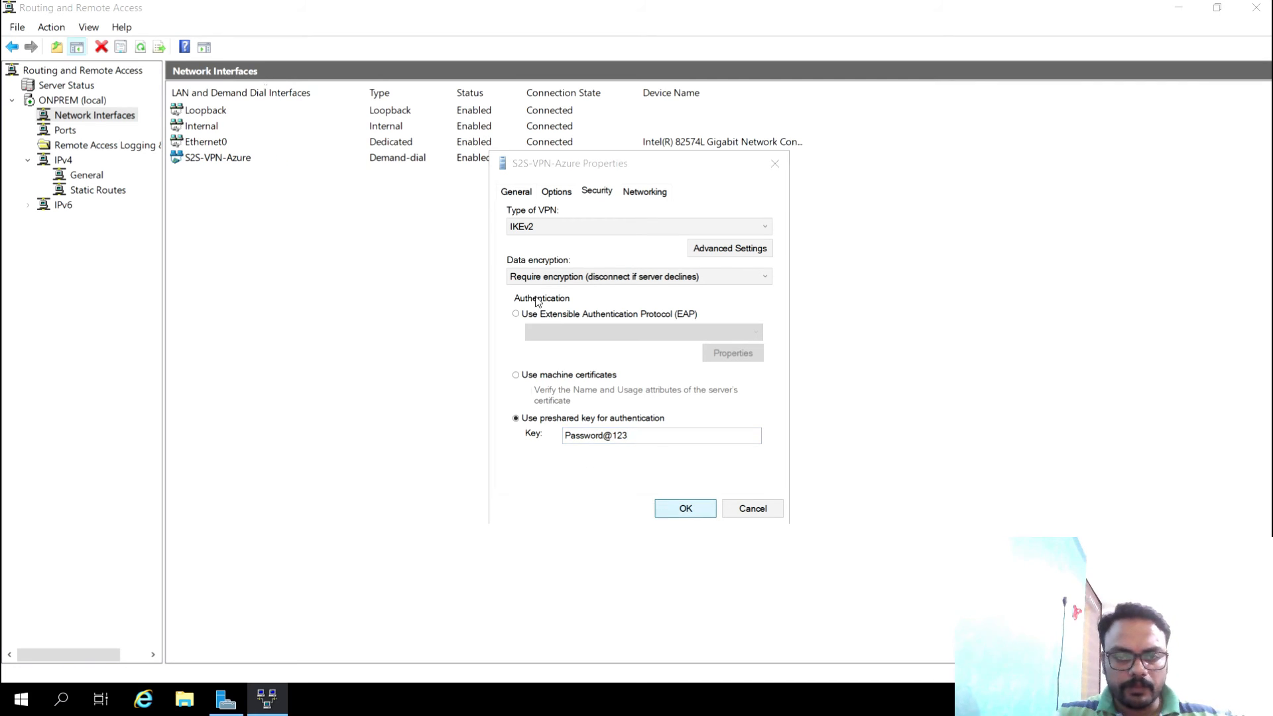
- Connect the S2S-VPN-Azure interface to bring the tunnel to Azure up
right_click(283, 165)
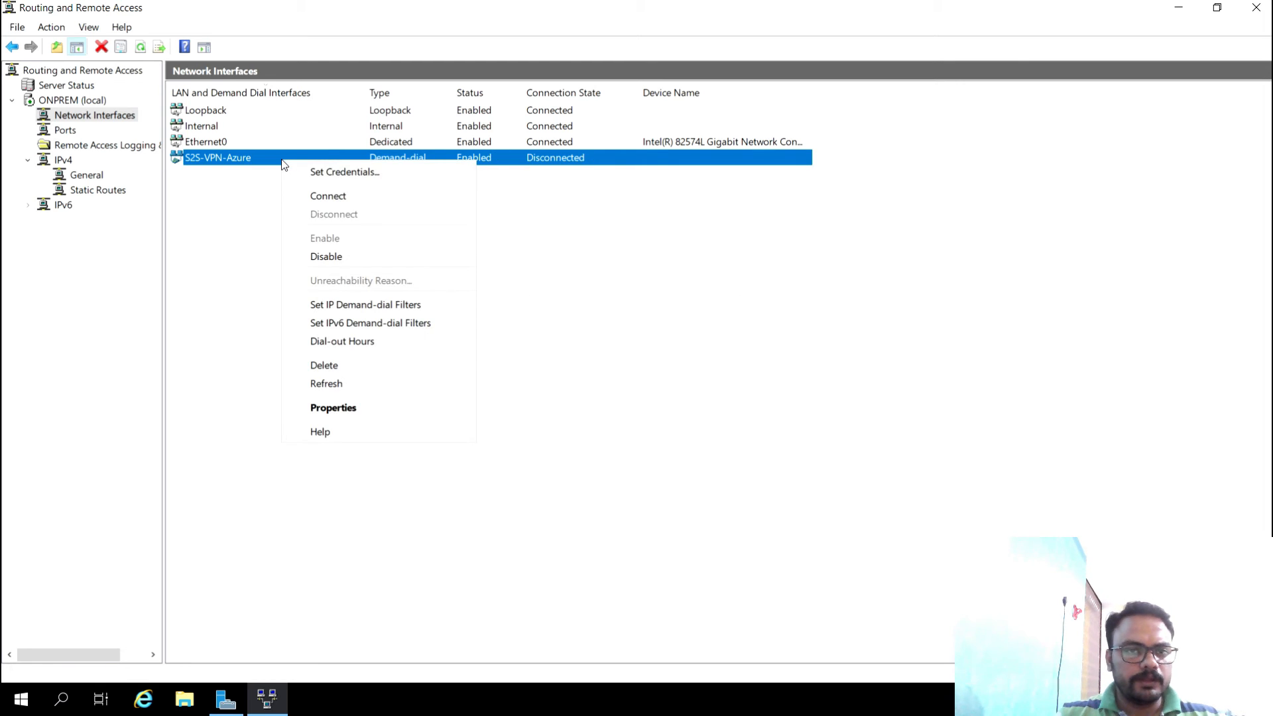
left_click(320, 202)
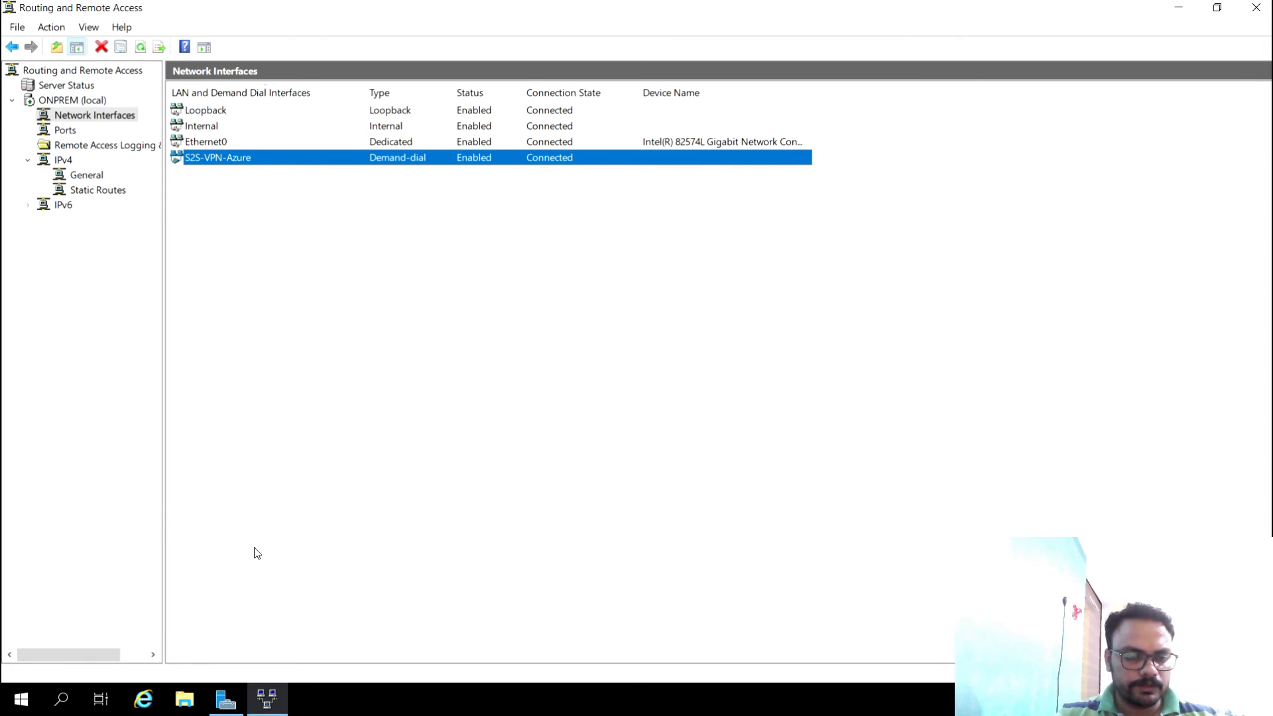
key("super+r")
- Read S2S-VM-Azure's private IP in the S2S-VPN resource group, then return to the Windows Server VM
mouse_move(1059, 6)
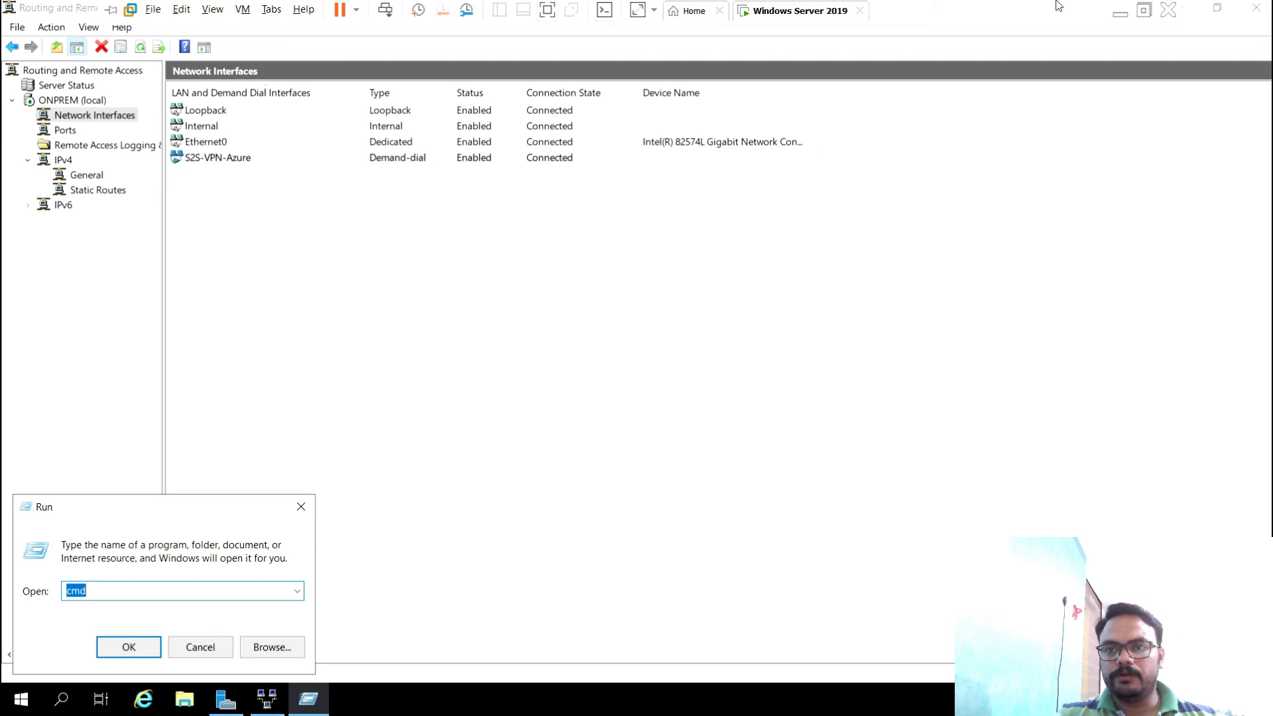
left_click(1120, 10)
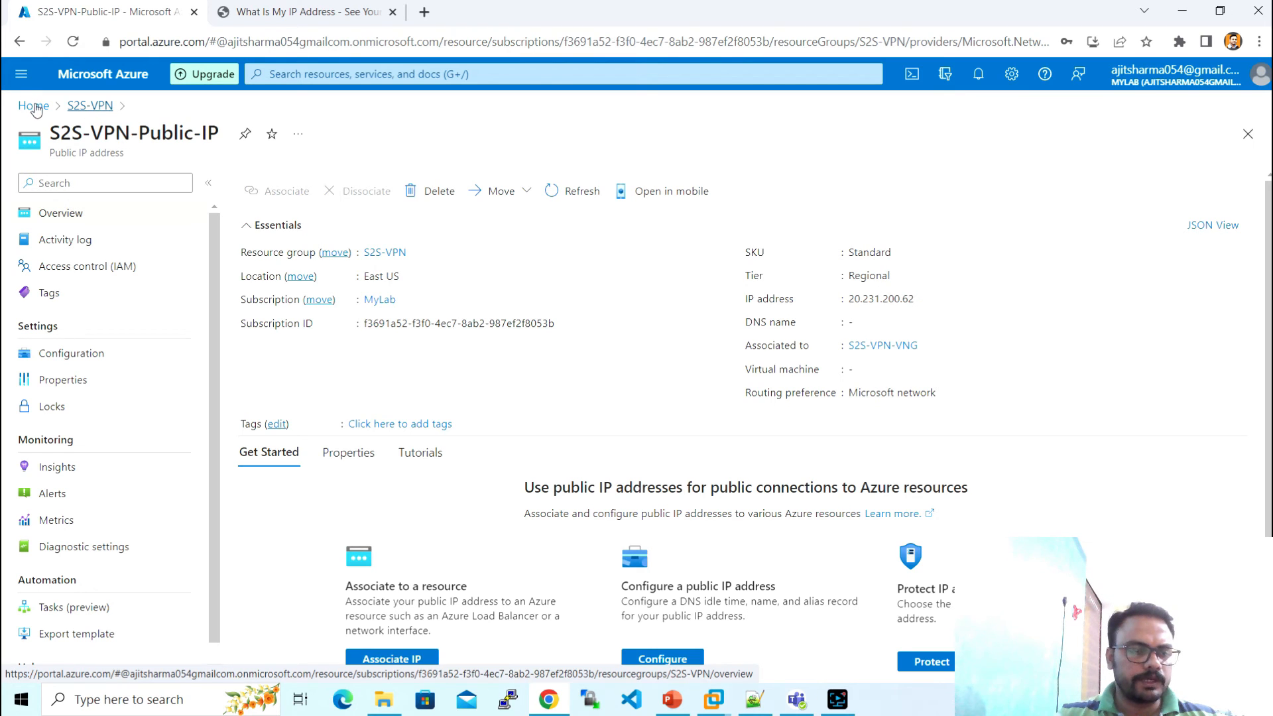
left_click(90, 106)
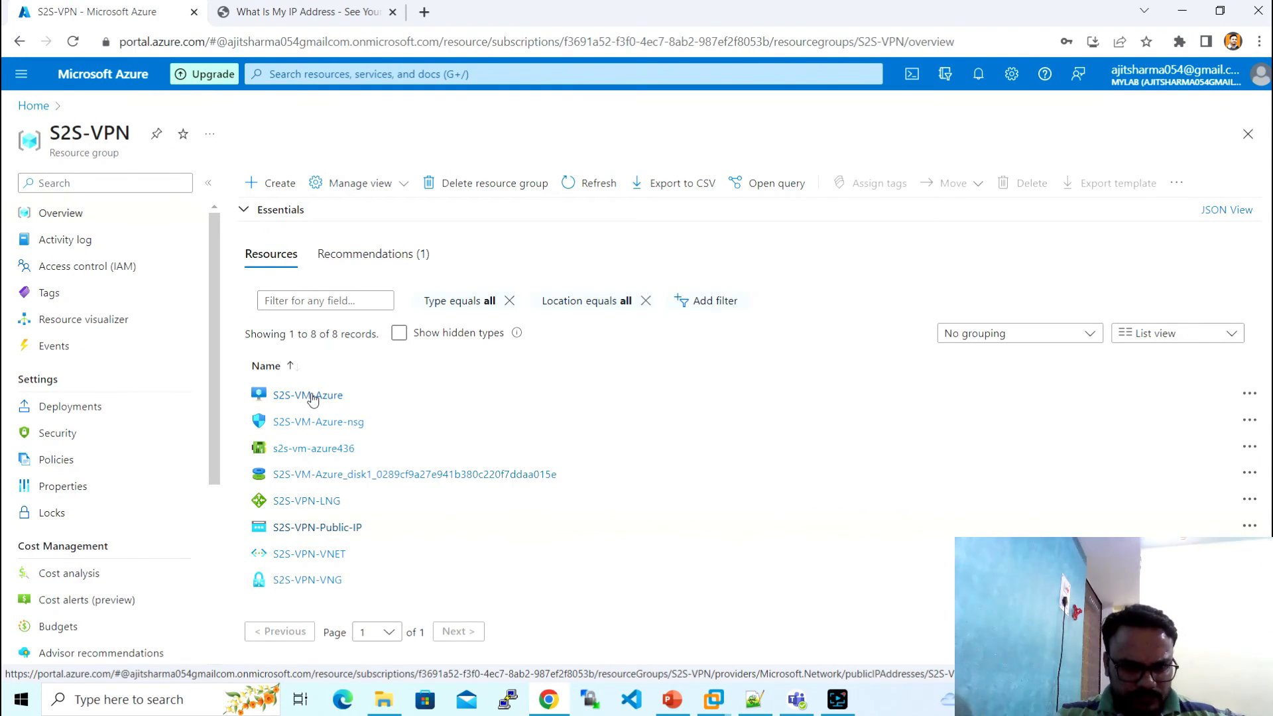
left_click(295, 397)
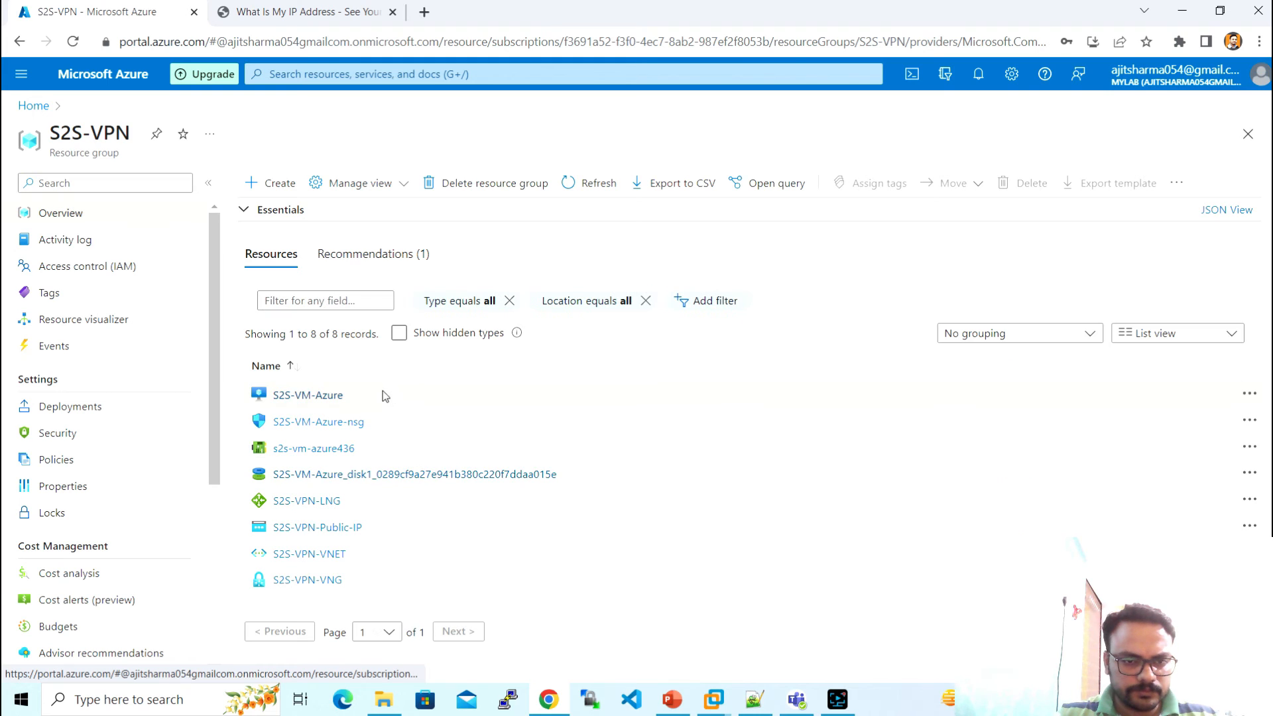
left_click(325, 396)
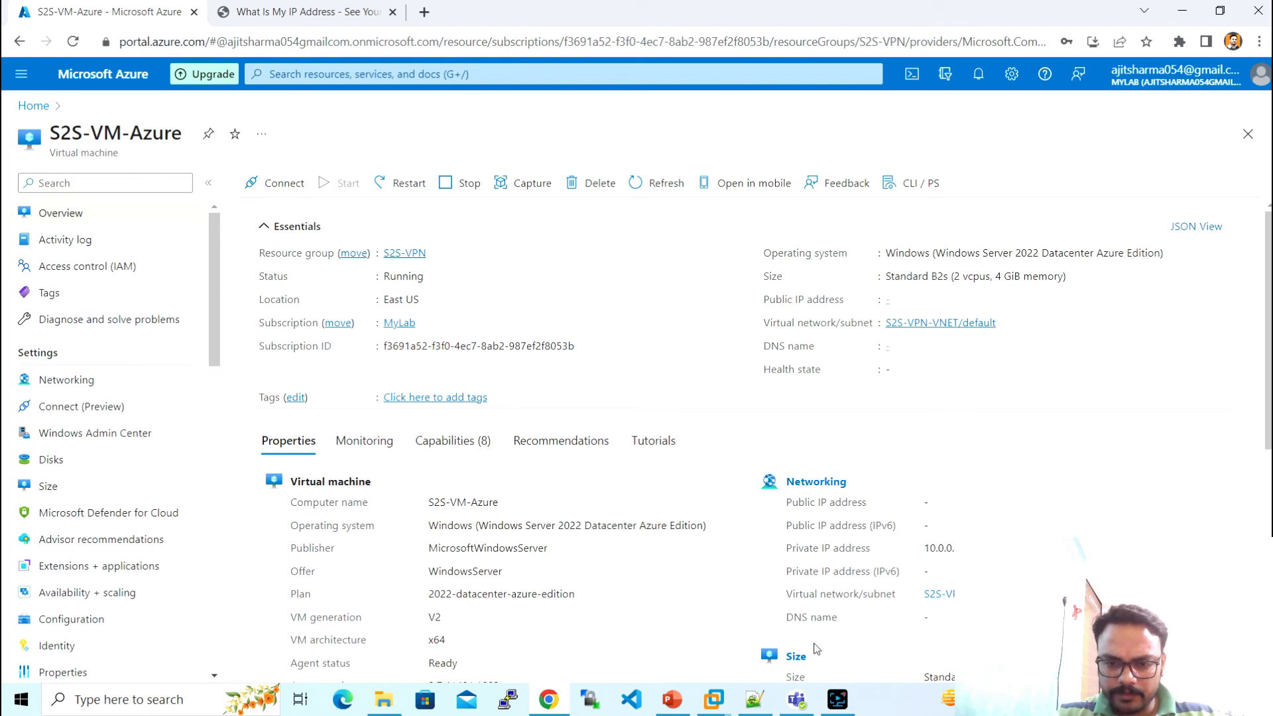
left_click(714, 699)
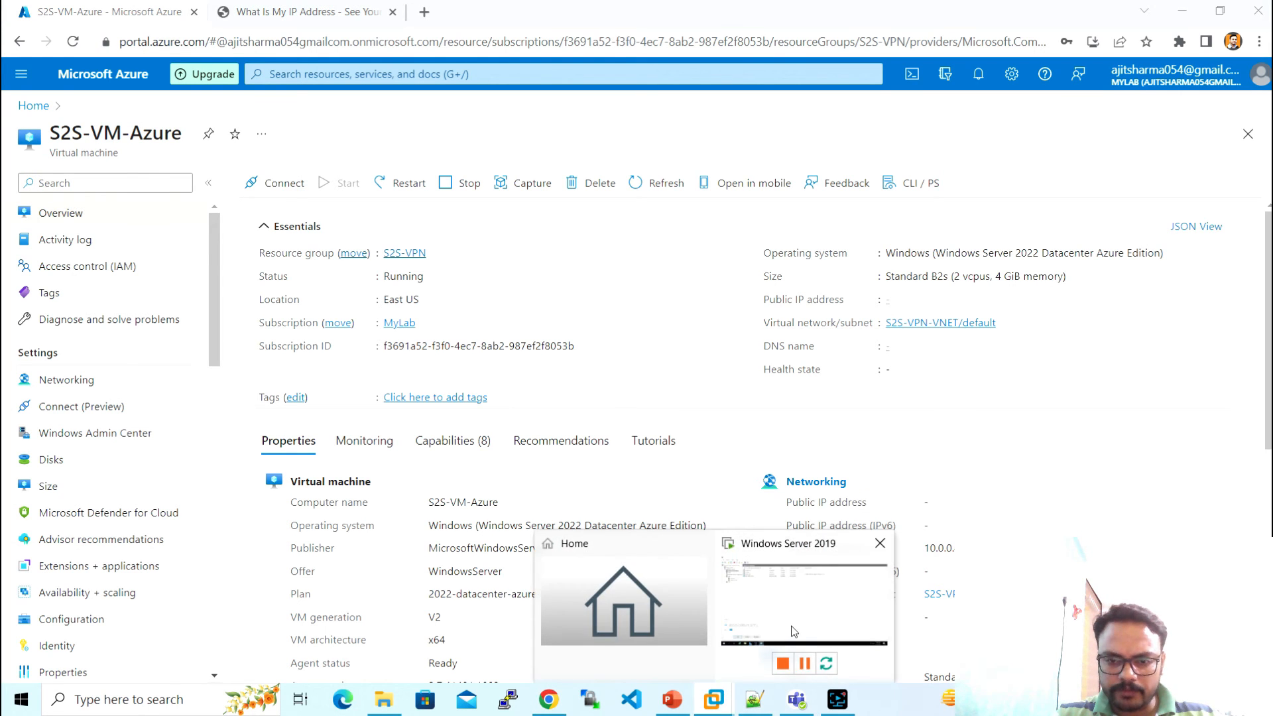
left_click(794, 630)
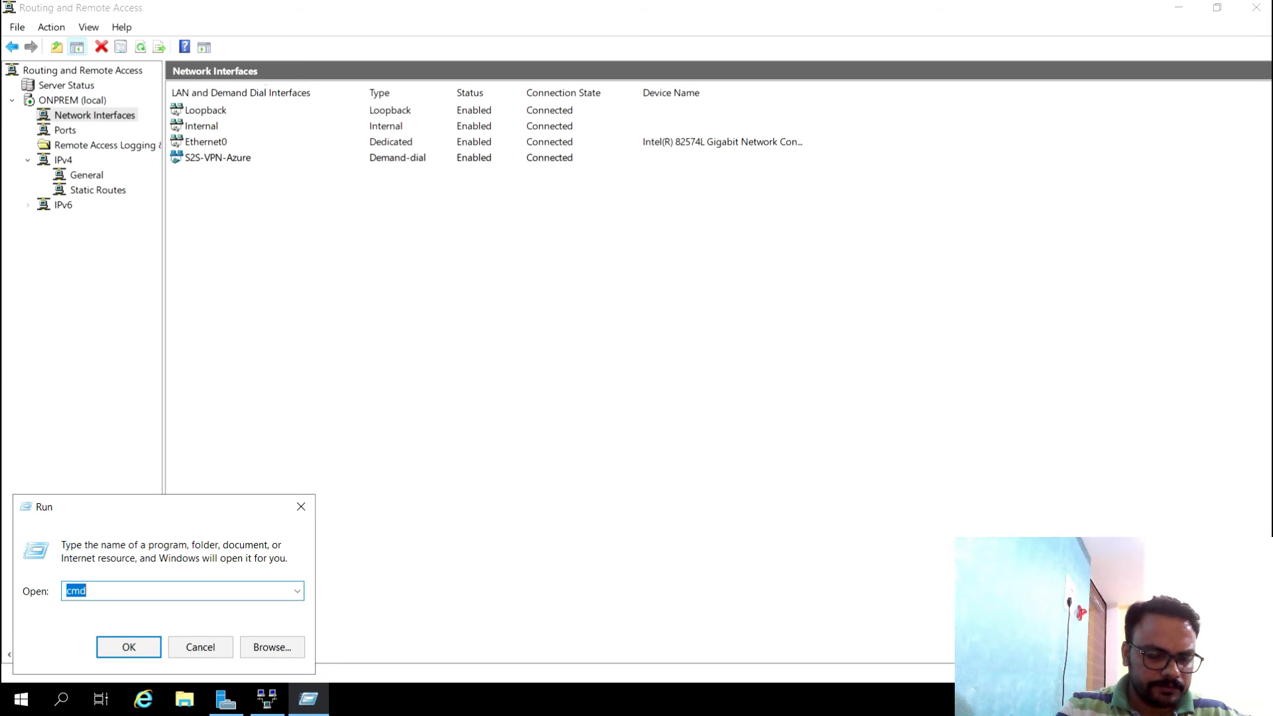
- Launch the Remote Desktop client to 10.0.0.4 and choose to use a different account
key("BackSpace")
type("ncpa.cpl")
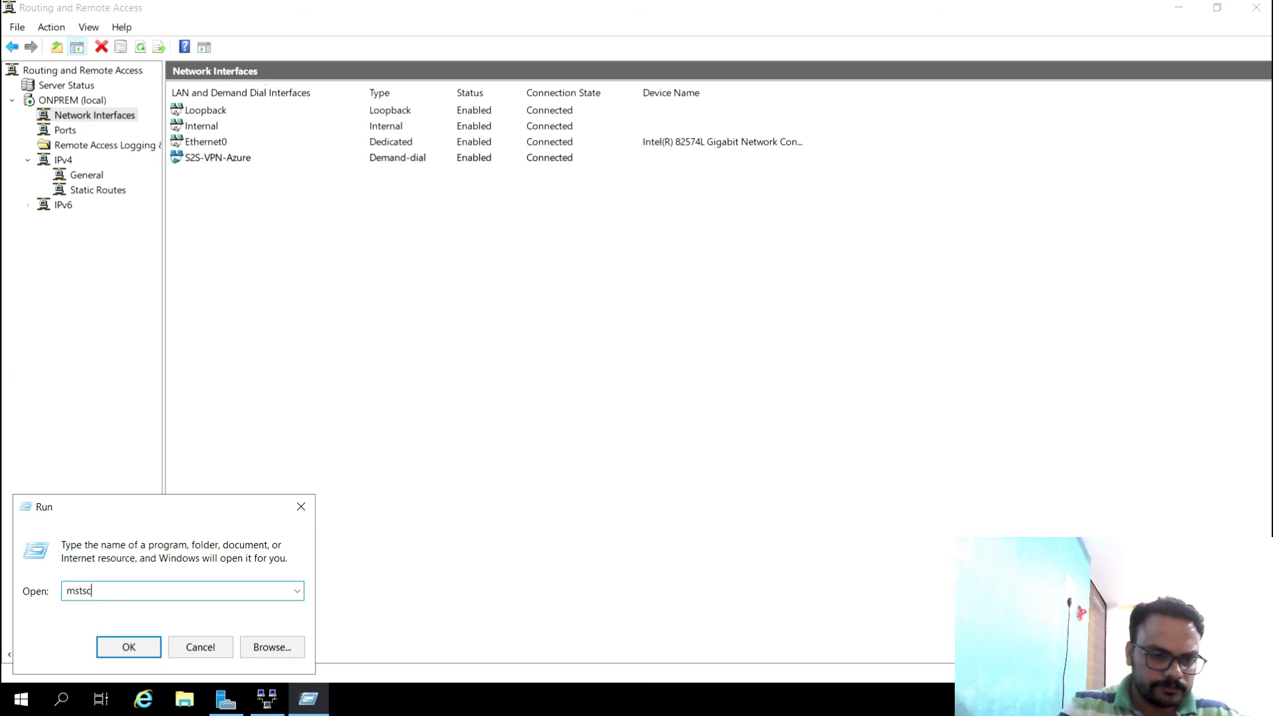
key("Return")
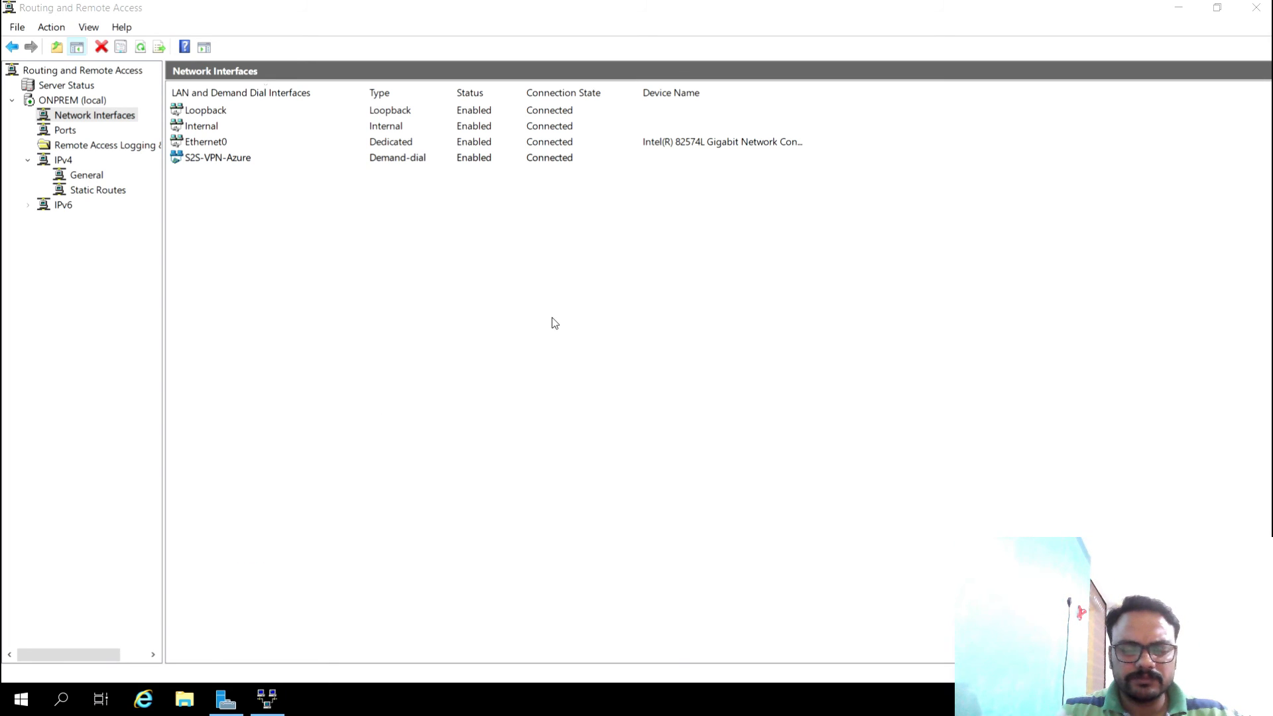
left_click(276, 698)
left_click(547, 399)
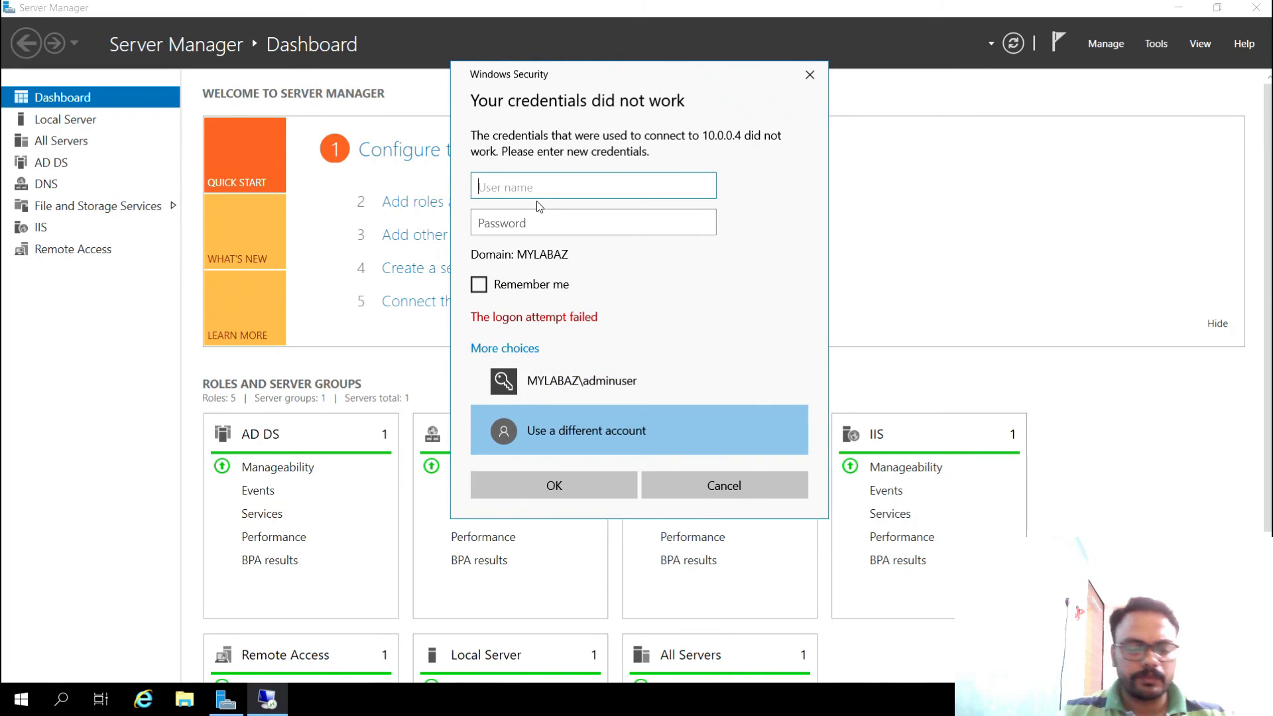
- Enter the Azure VM administrator's user name and password and accept the certificate warning
type("admin")
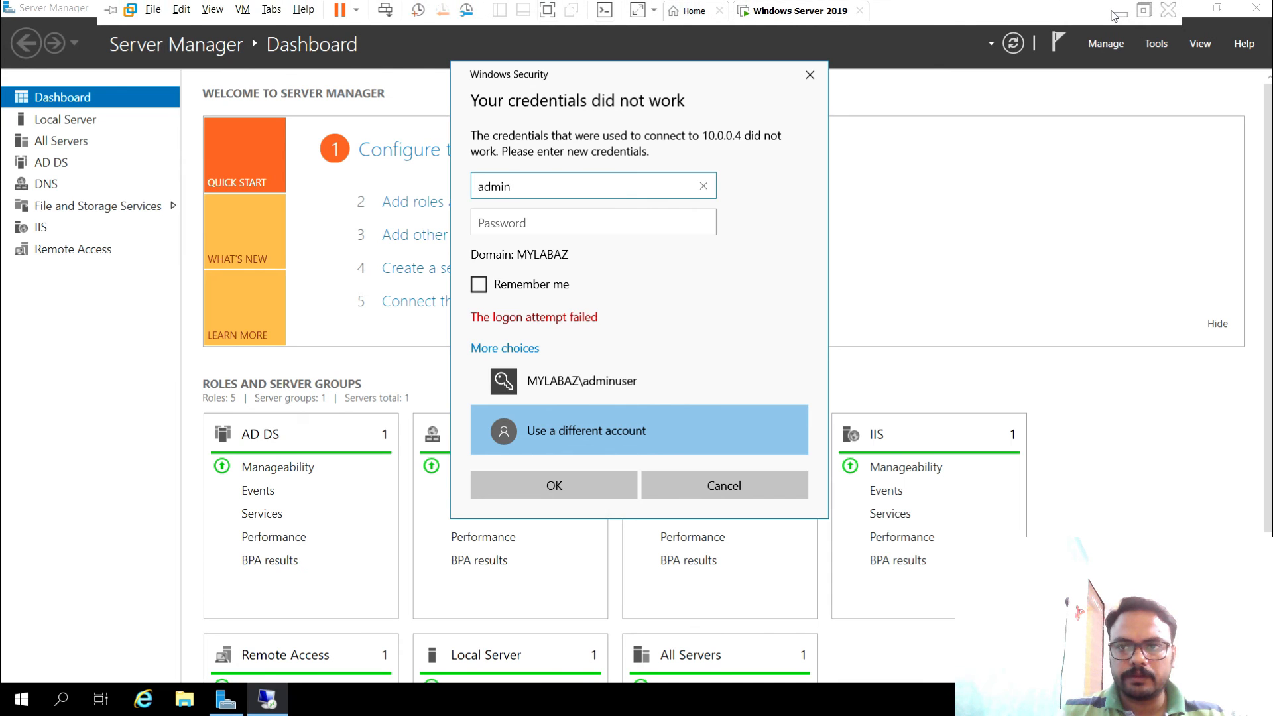
left_click(1117, 12)
key("alt+Tab")
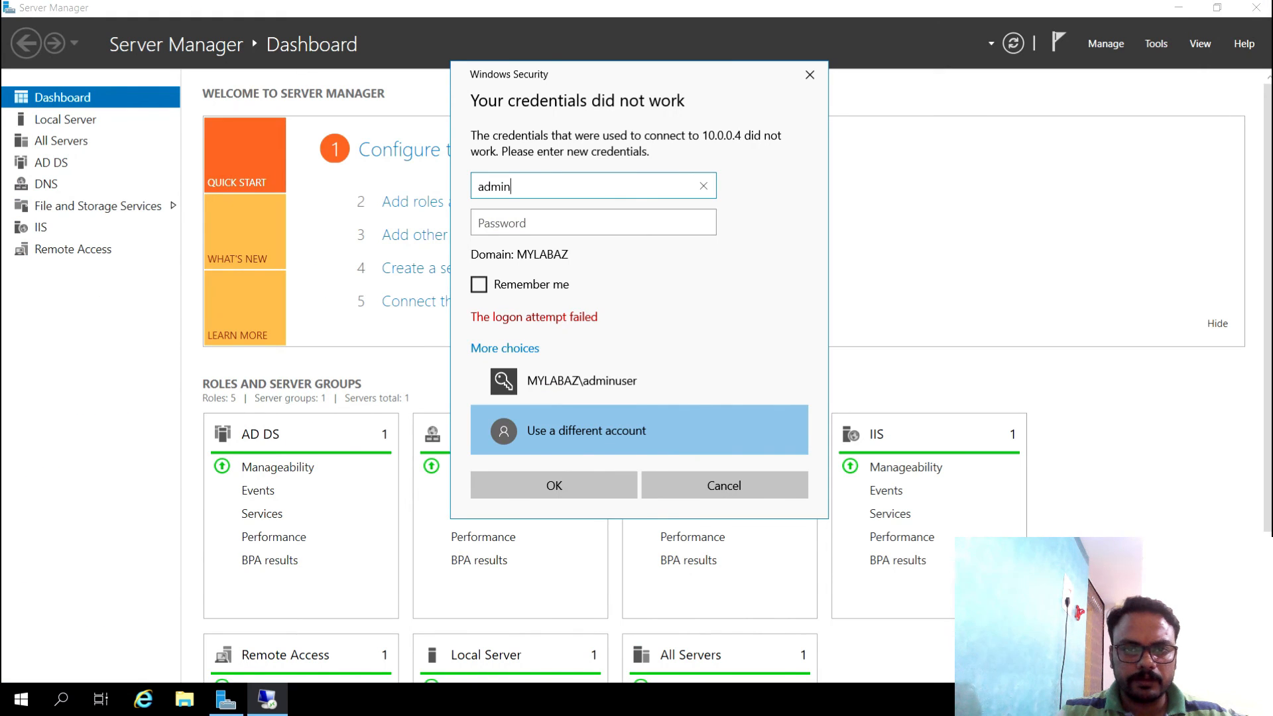
type("eet")
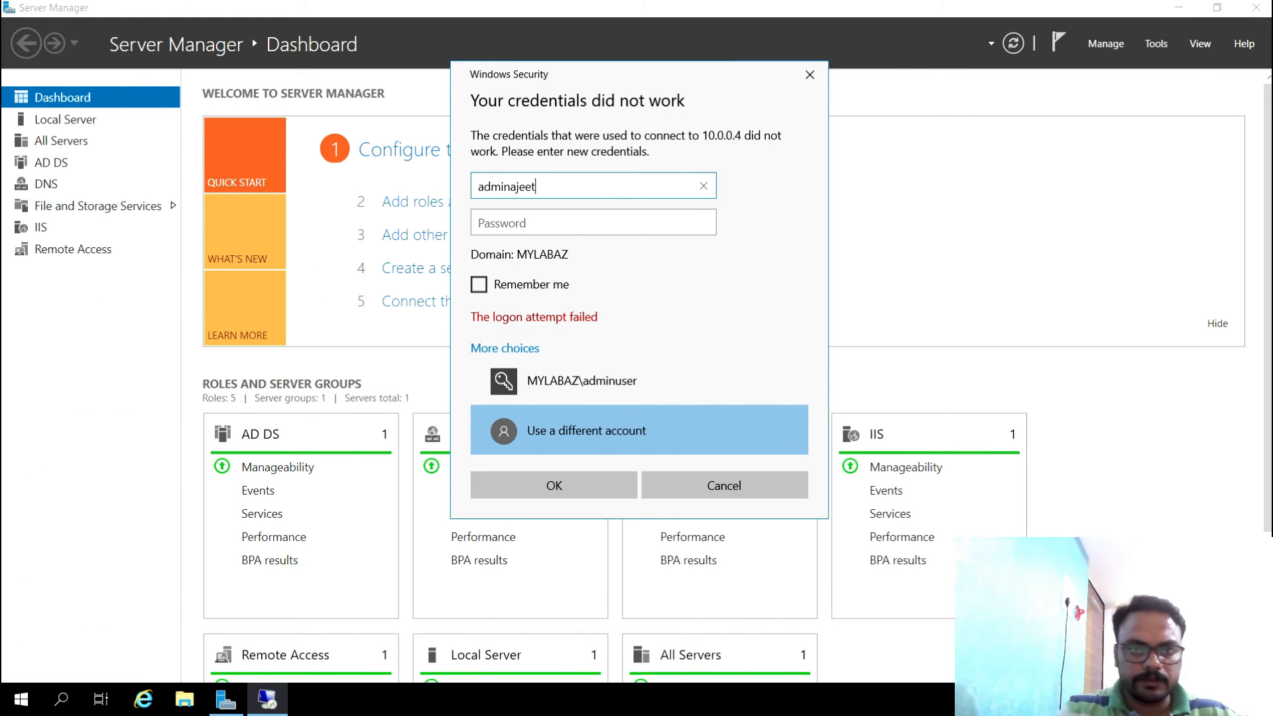
key("Tab")
type("•")
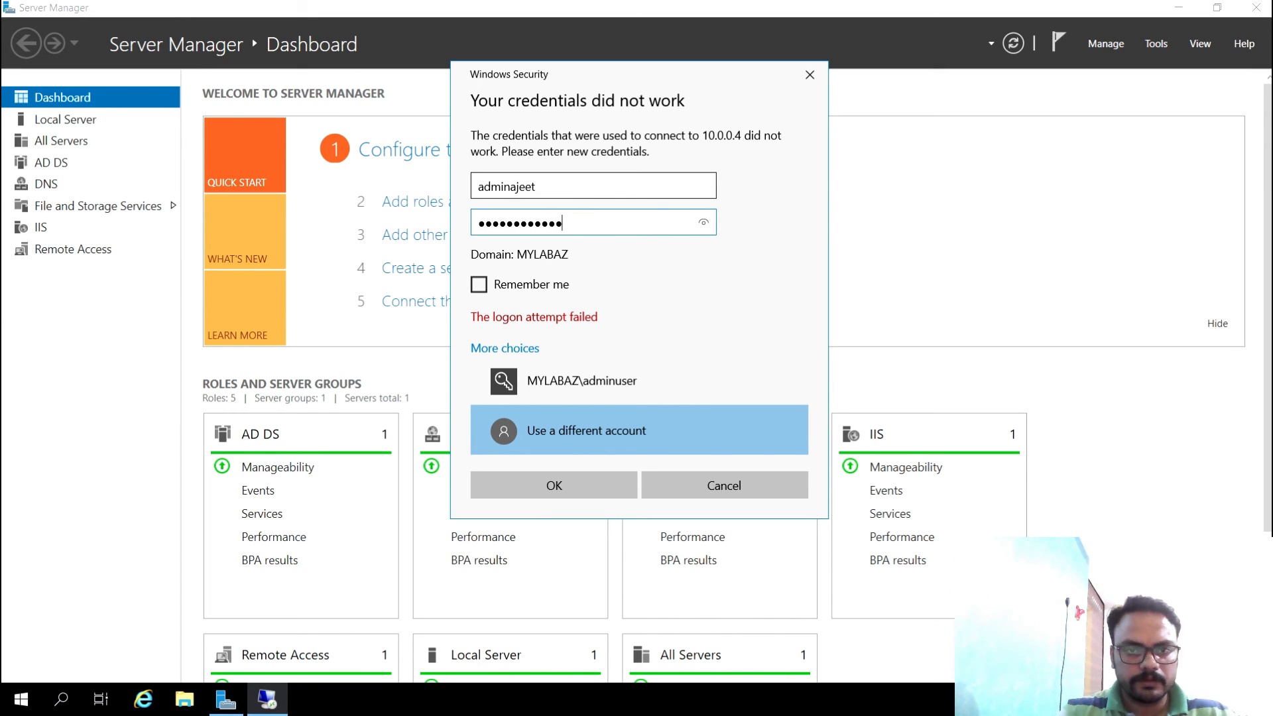
left_click(603, 492)
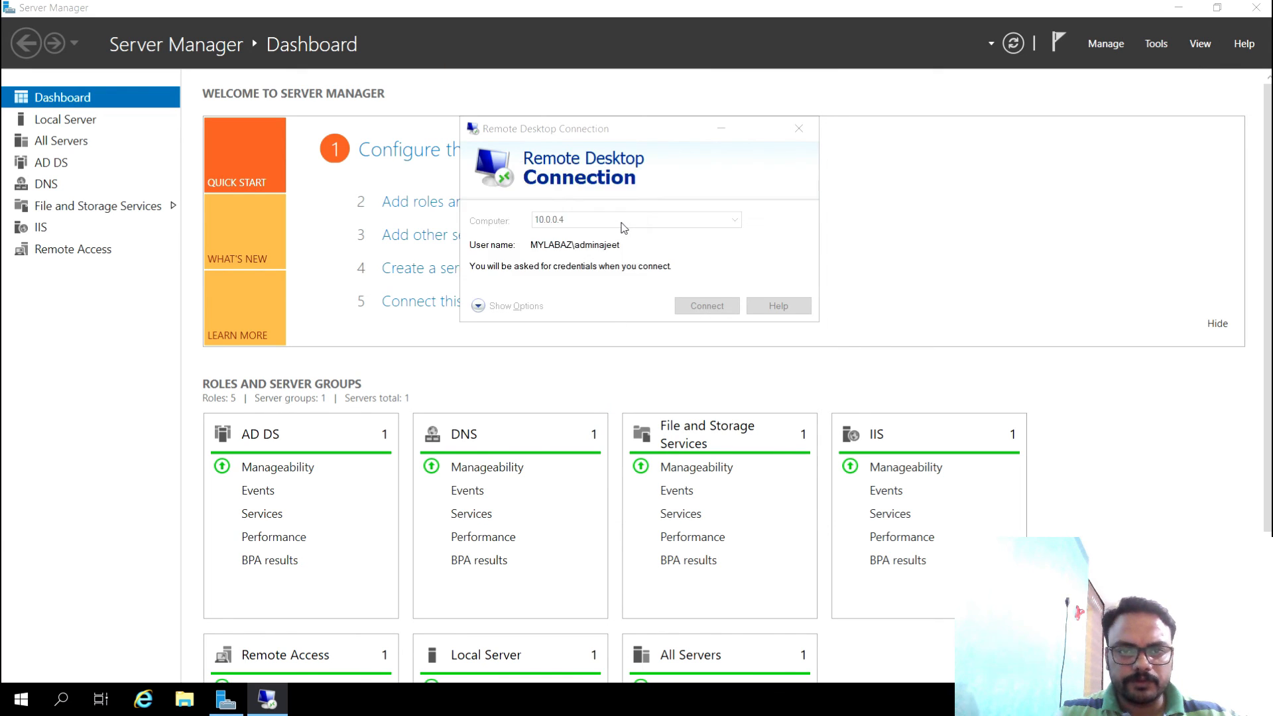
left_click(691, 364)
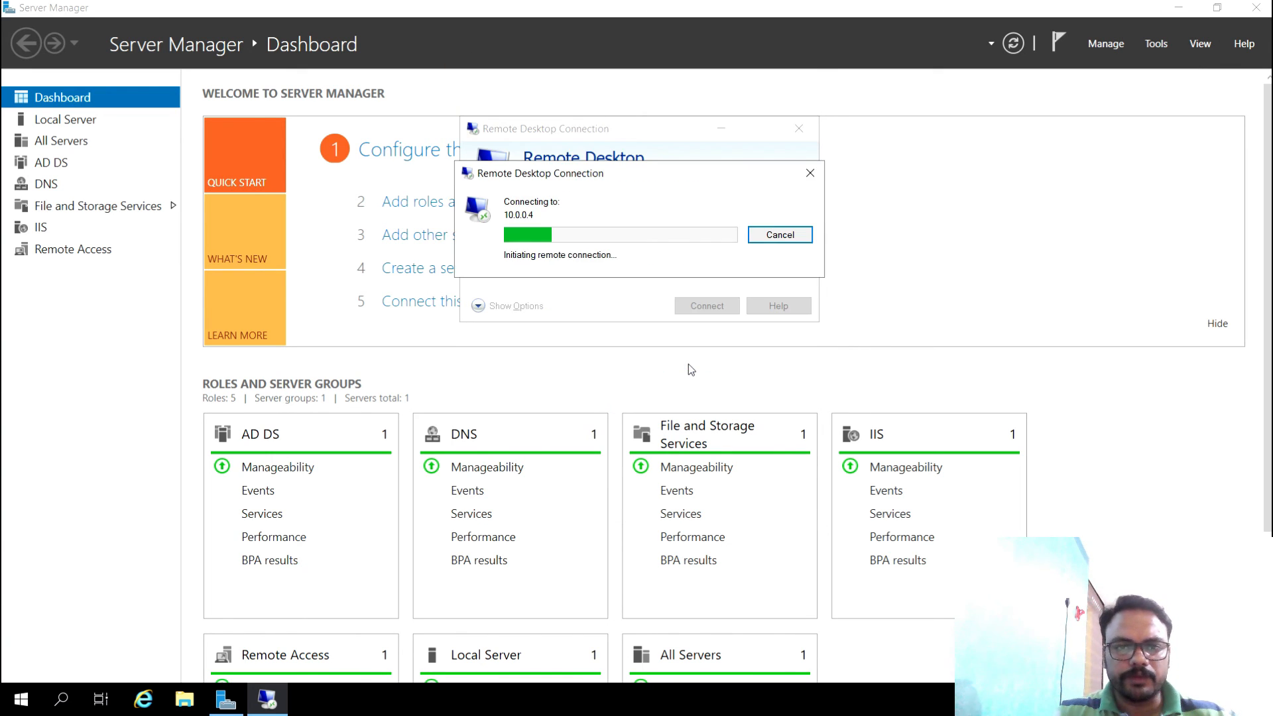
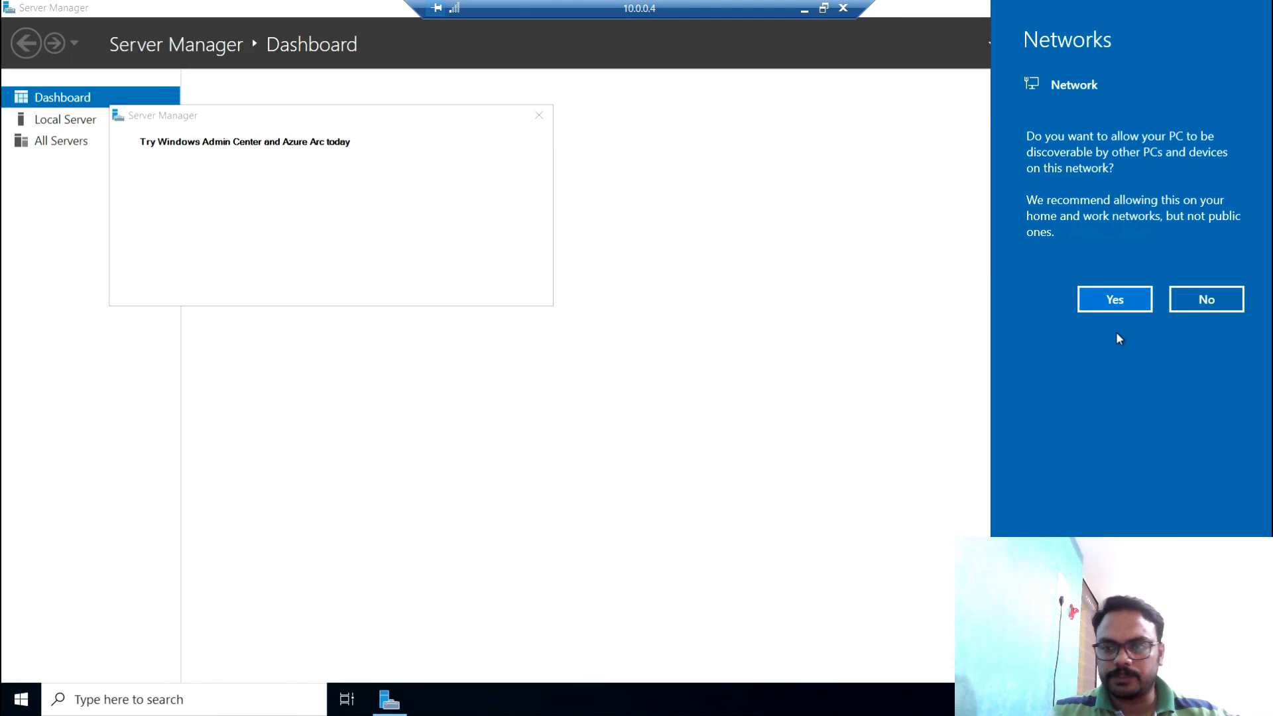
- Decline network discovery, dismiss the Admin Center popup, close the VM's Server Manager, and minimize the RDP session
left_click(1203, 305)
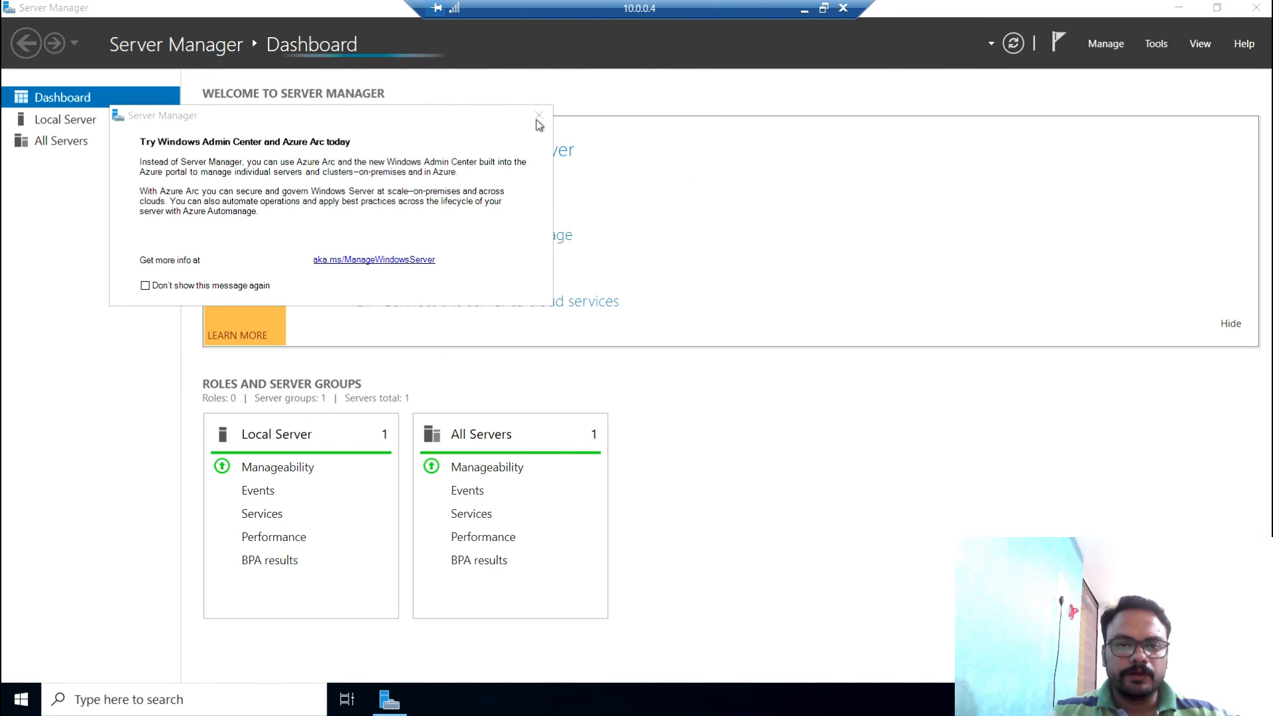
left_click(539, 116)
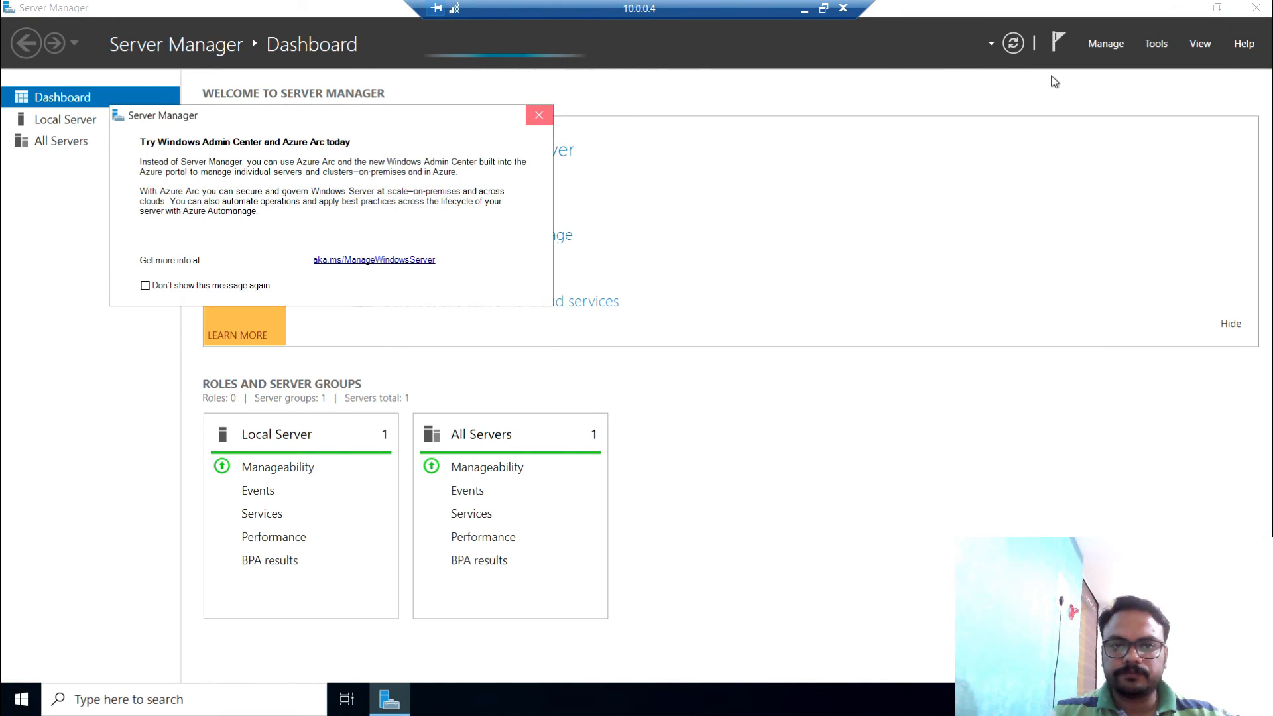
left_click(1254, 9)
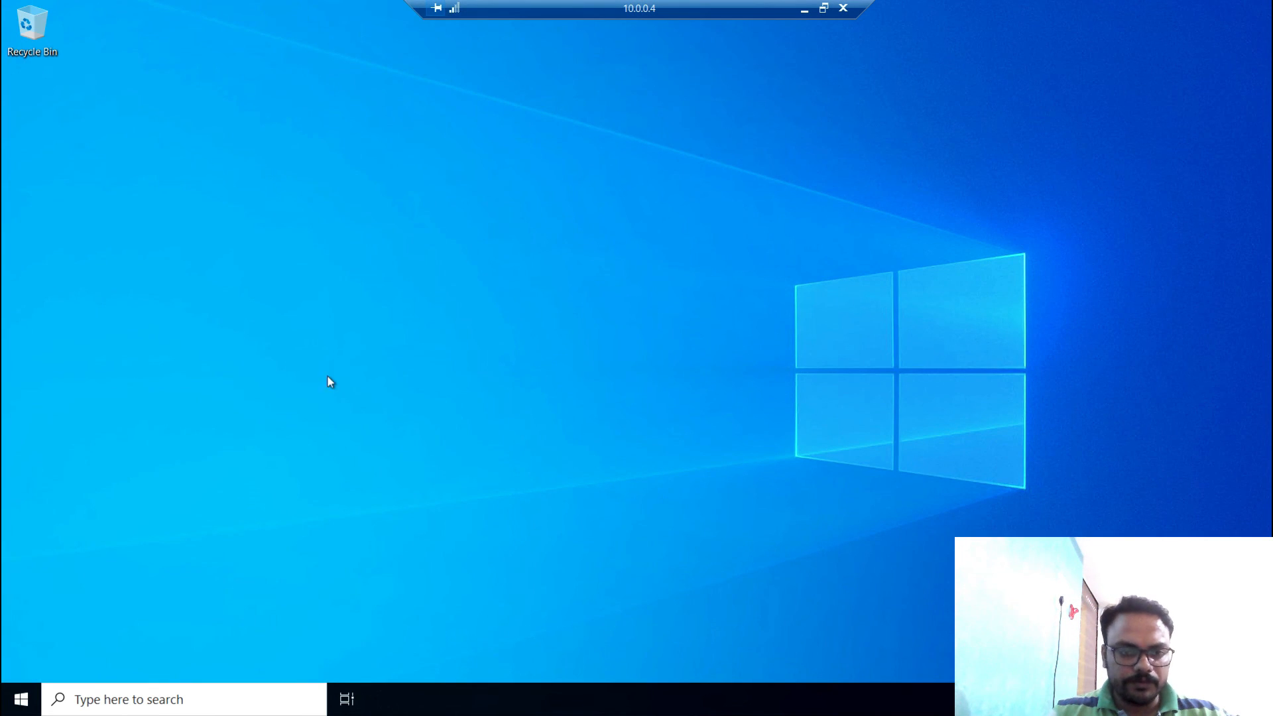
left_click(805, 11)
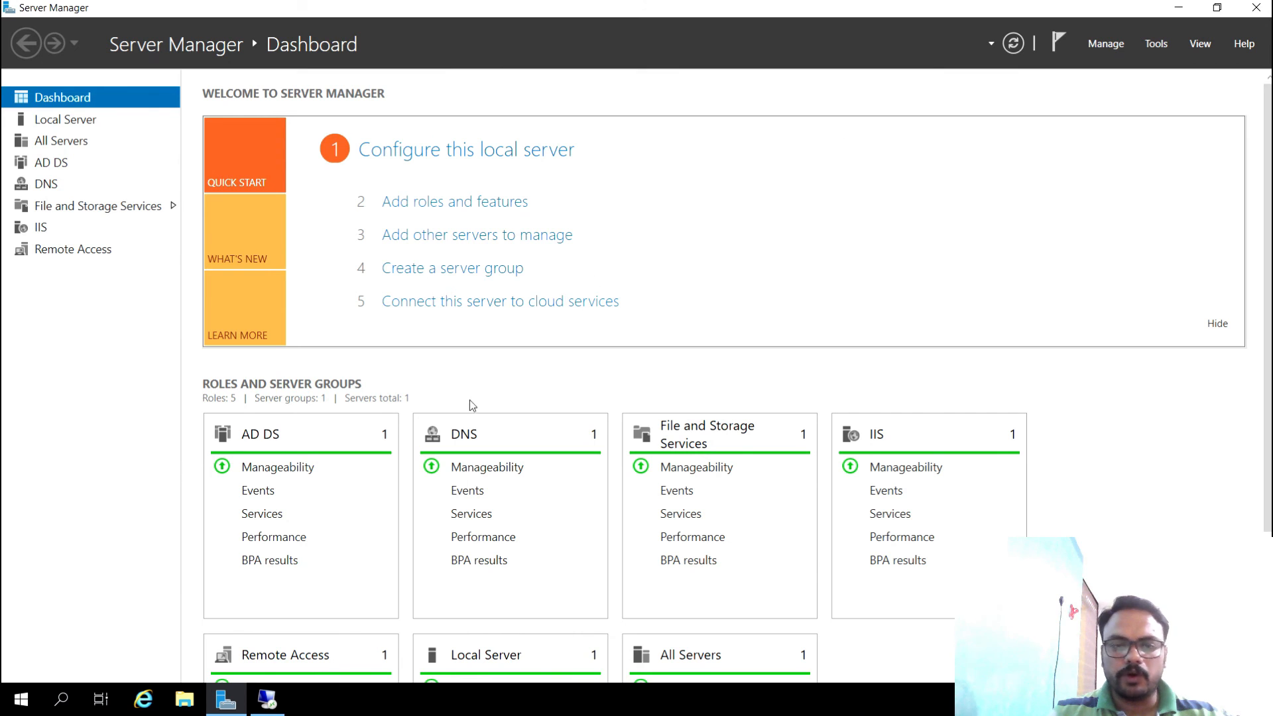
- Restore the Azure VM session and start a \\ network path in its Run box
left_click(268, 699)
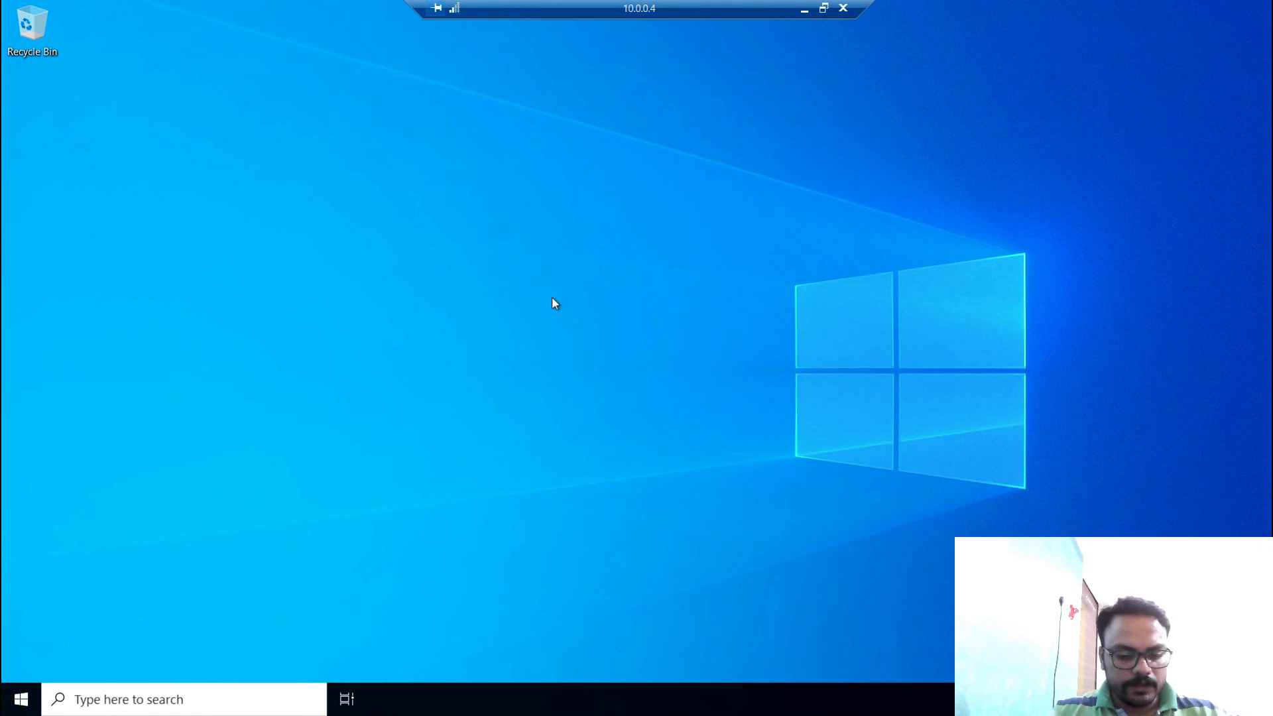
key("super+r")
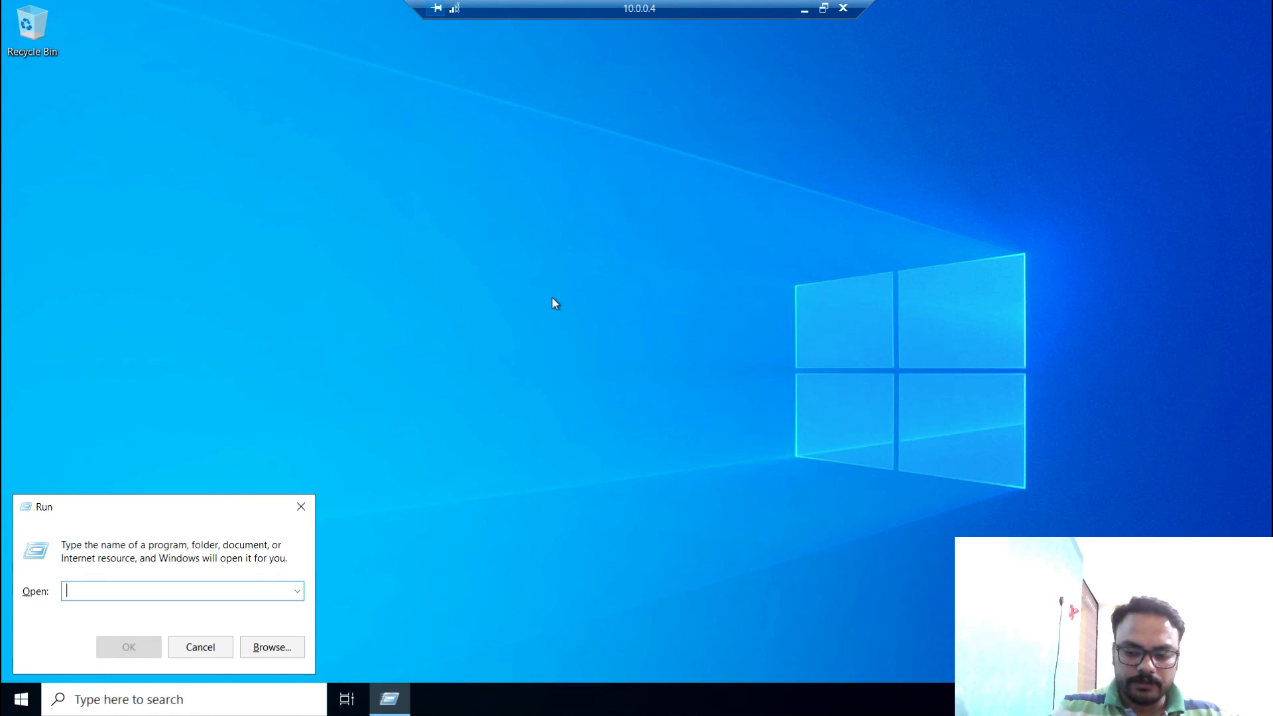
type("\\\\")
- Minimize the RDP session and VMware view and bring up the Notepad++ checklist
left_click(804, 9)
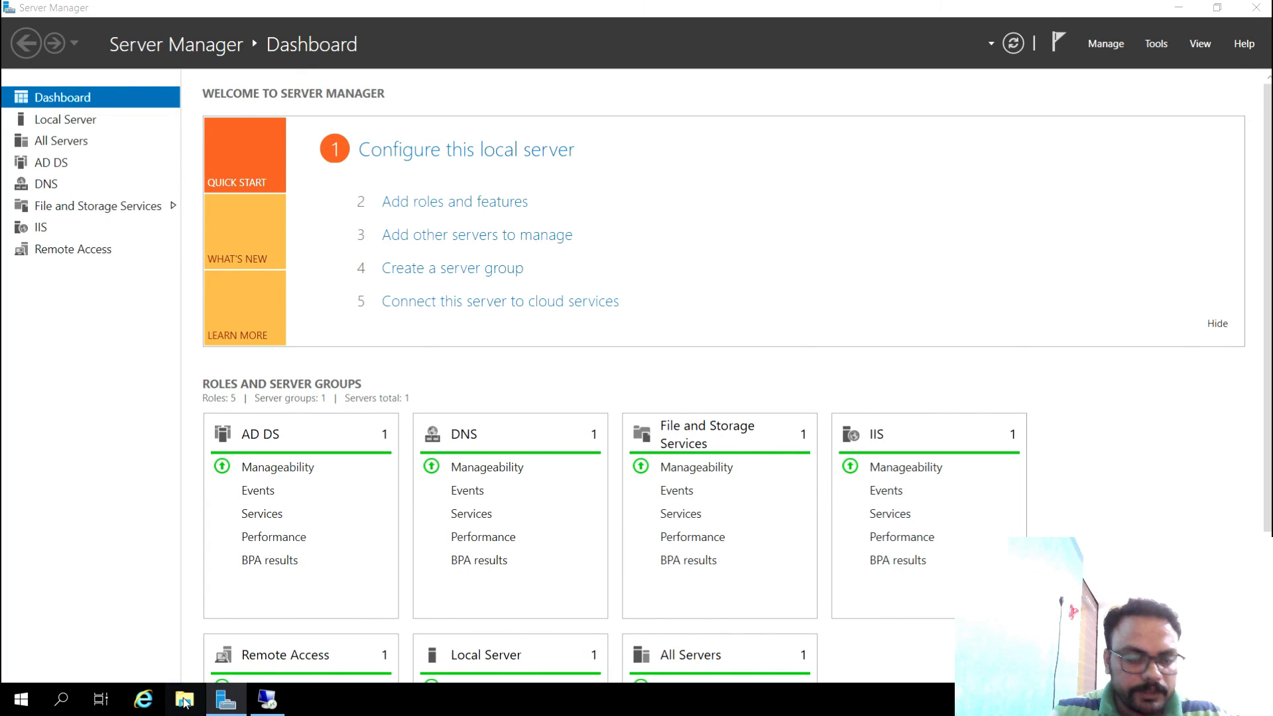
left_click(1119, 12)
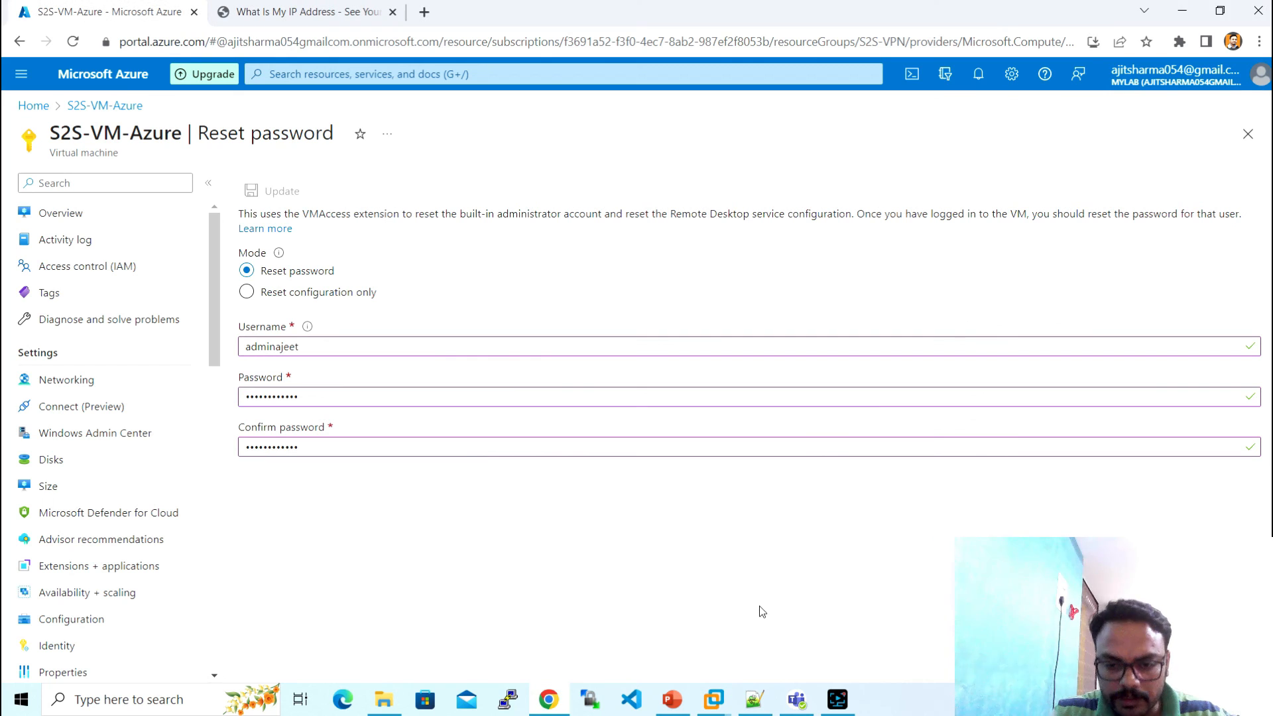
left_click(743, 702)
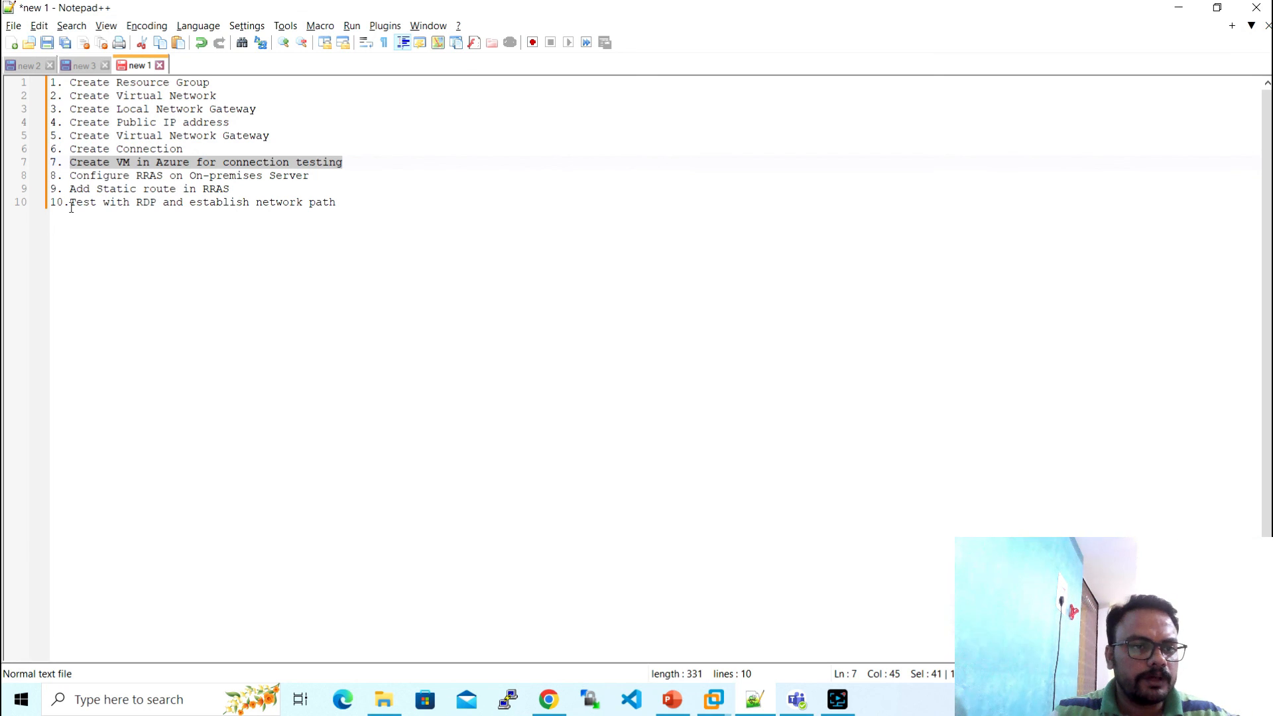
- Highlight checklist step 10 about testing with RDP, then switch to the Windows Server 2019 session
left_click_drag(70, 202, 342, 203)
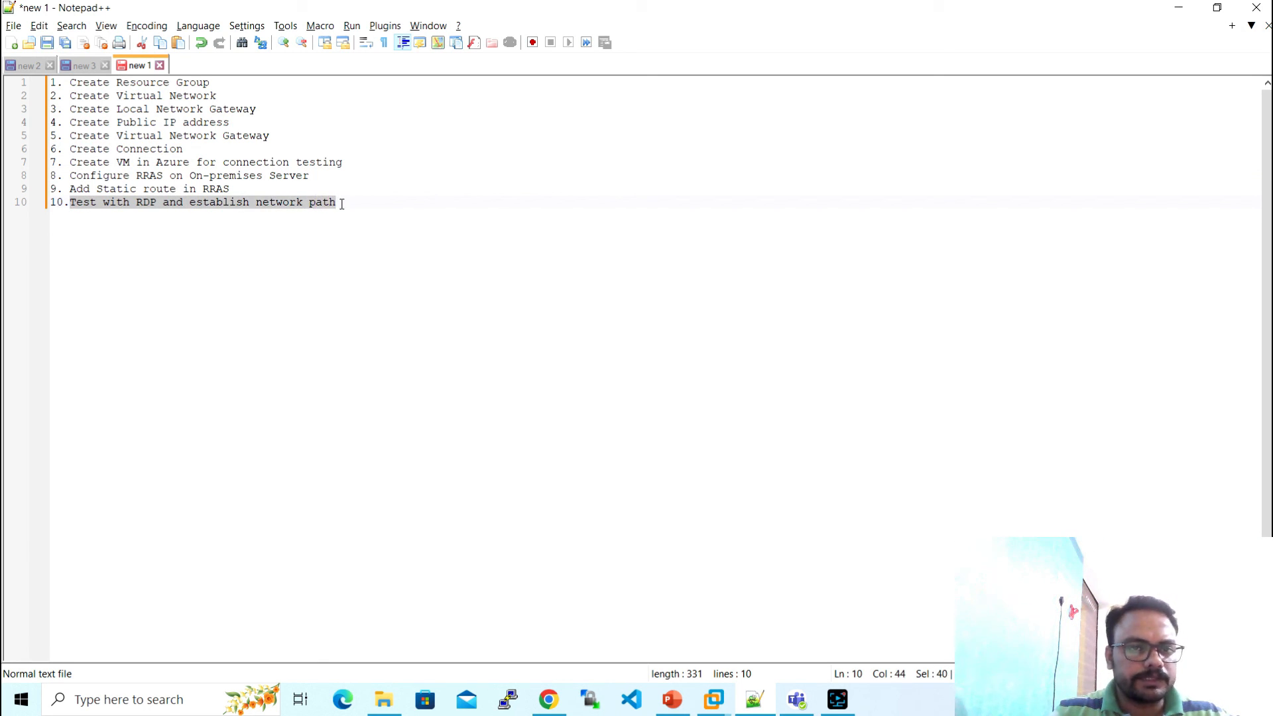
left_click(342, 204)
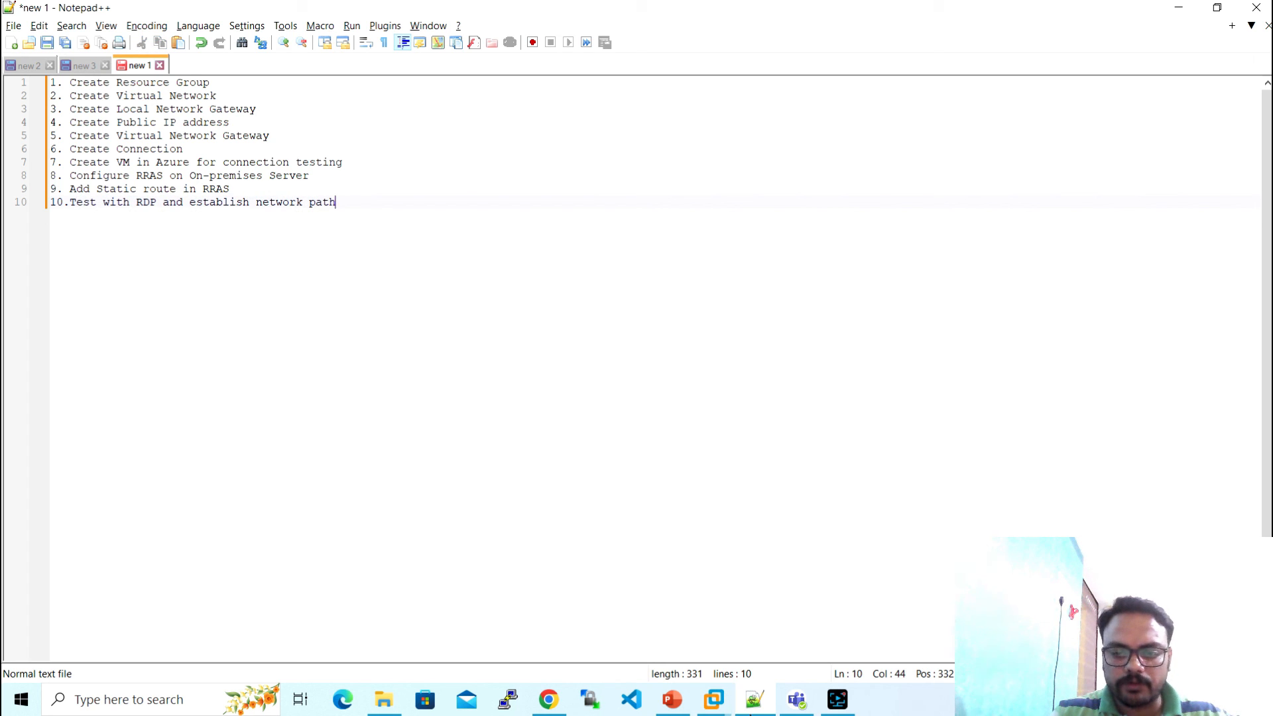
mouse_move(725, 710)
left_click(862, 602)
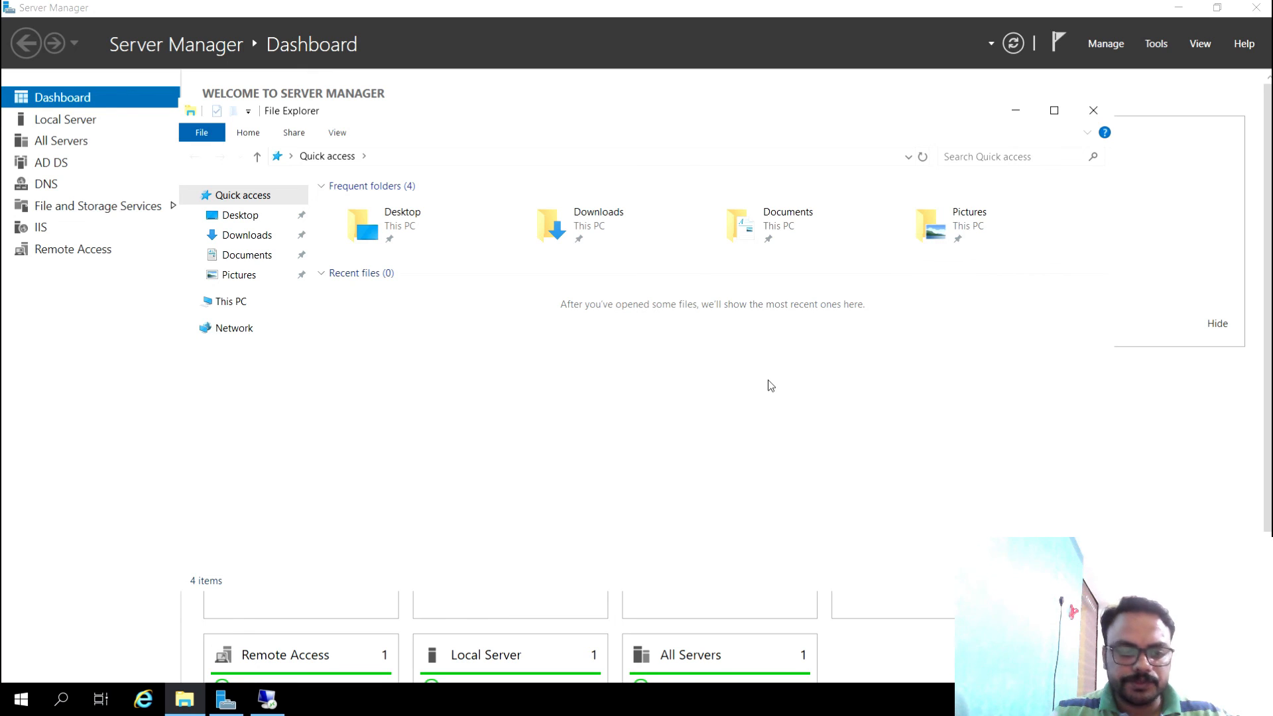
- Run ipconfig in a Command Prompt on the on-premises server and select IPv4 address 192.168.29.48
key("super+r")
type("cmd")
key("Return")
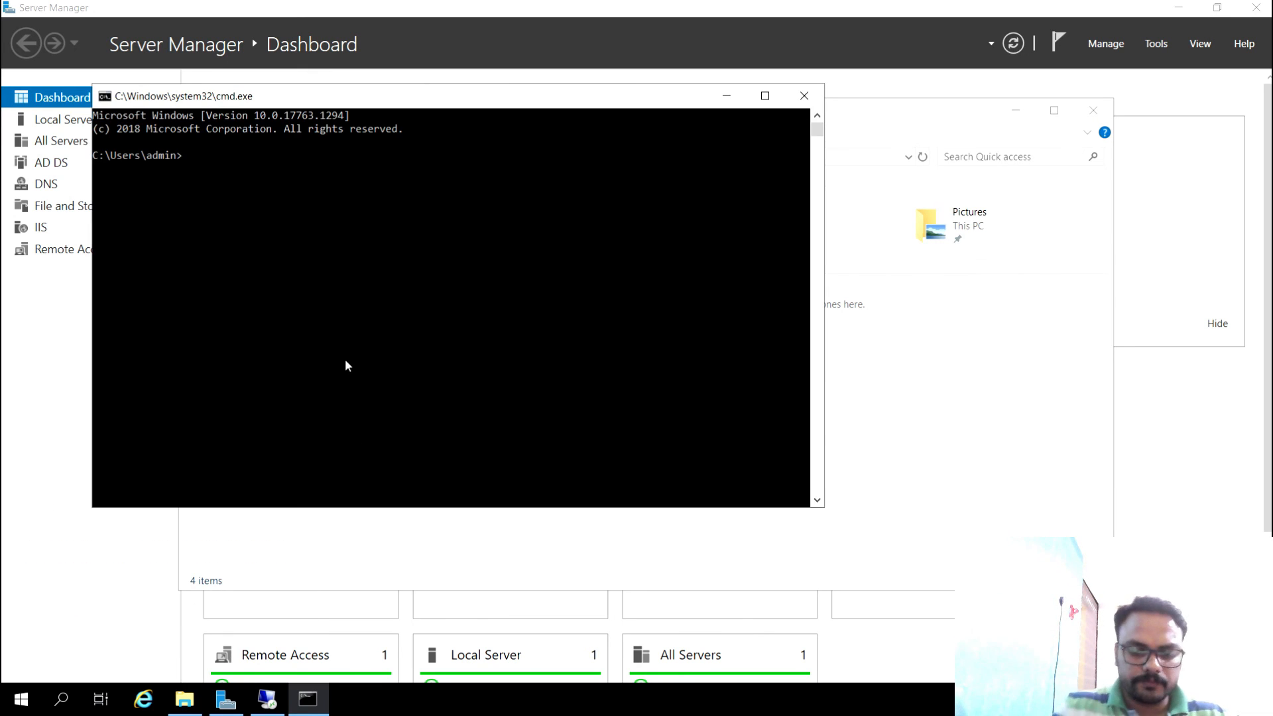
type("ipconfig")
key("Return")
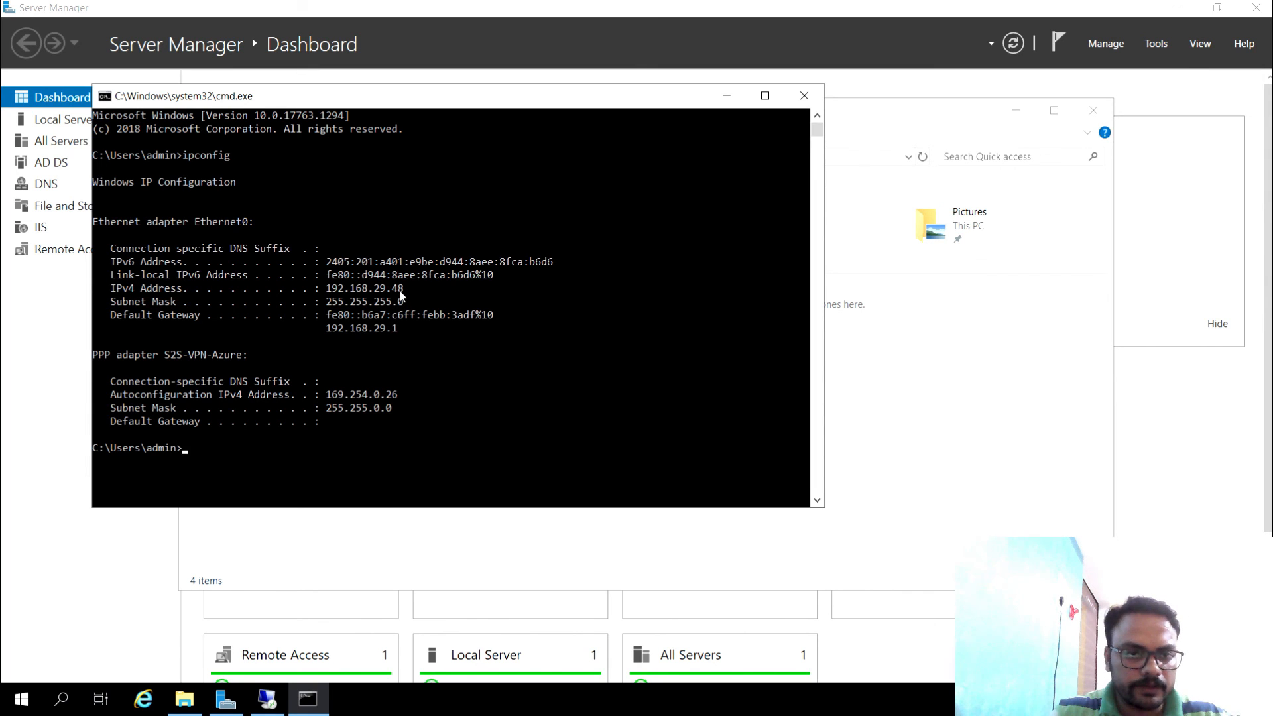
left_click_drag(327, 289, 401, 294)
left_click(647, 301)
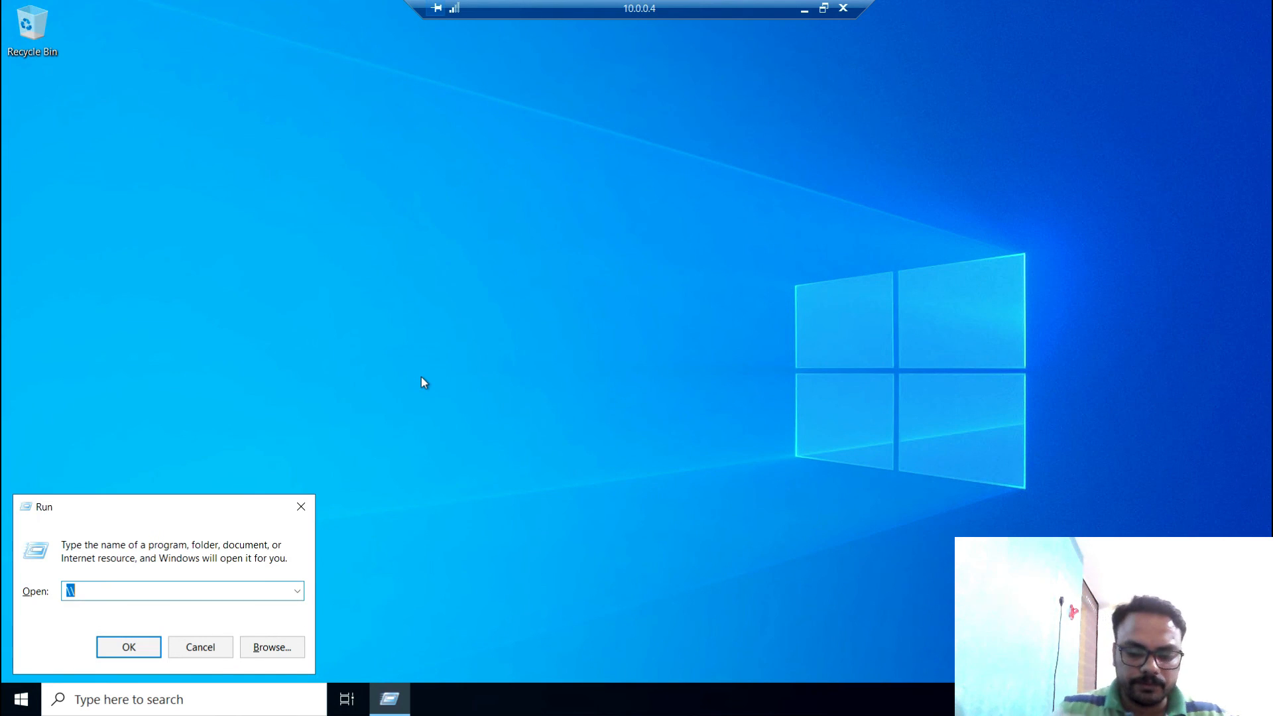
- Enter \\192.168.29.48\c$ in the Azure VM's Run box and open it
type("20.231.200.62")
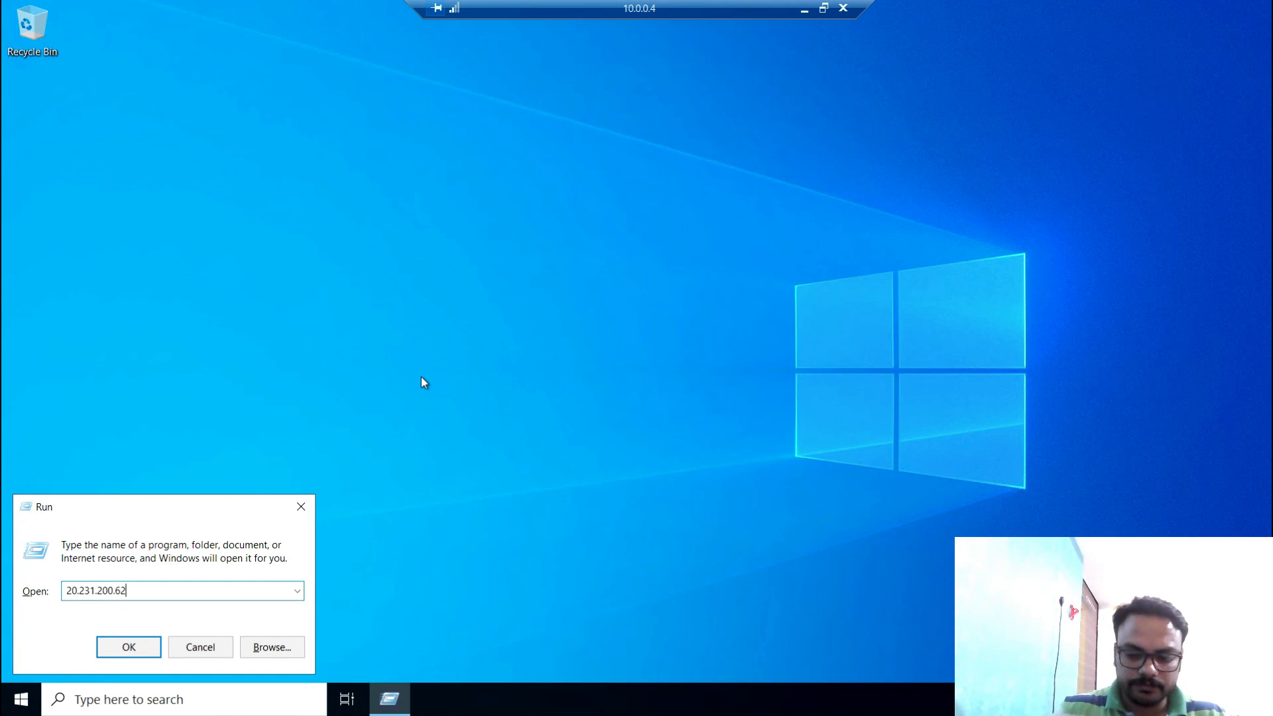
key("BackSpace")
key("BackSpace")
key("BackSpace")
key("BackSpace")
key("BackSpace")
key("BackSpace")
key("BackSpace")
key("BackSpace")
key("BackSpace")
key("BackSpace")
key("BackSpace")
key("BackSpace")
key("BackSpace")
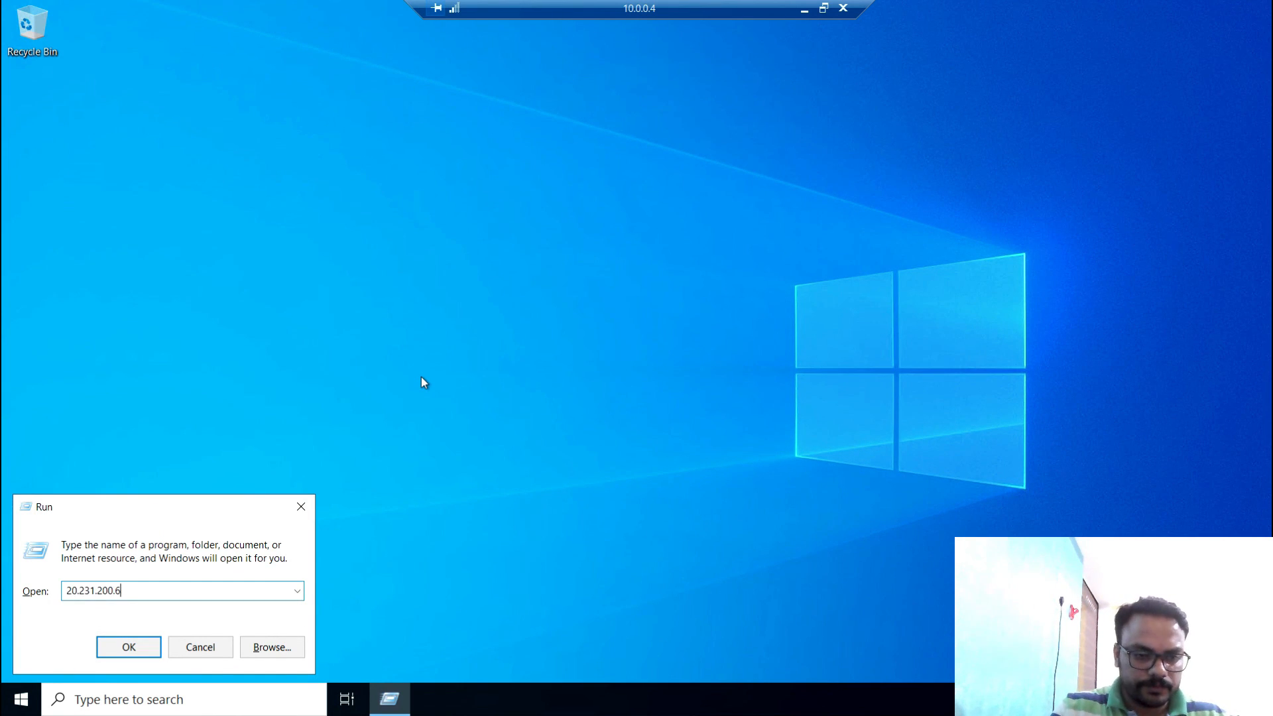
type("\\")
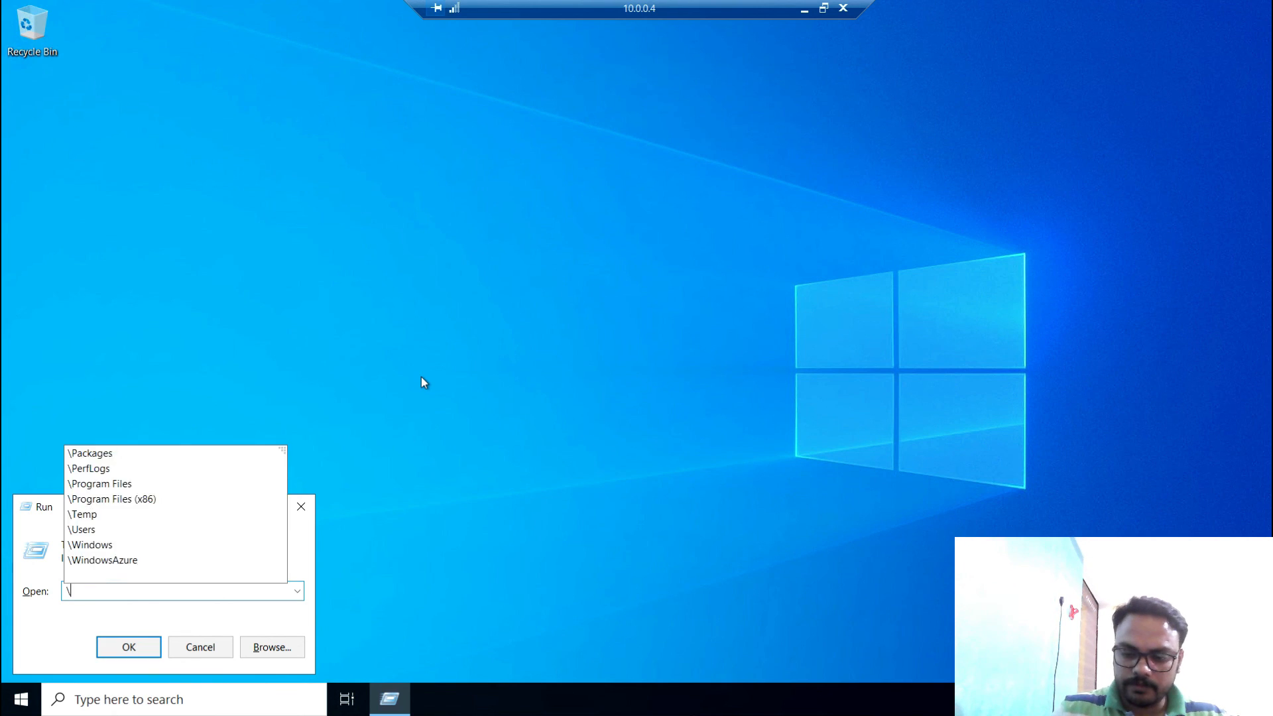
type("192.1")
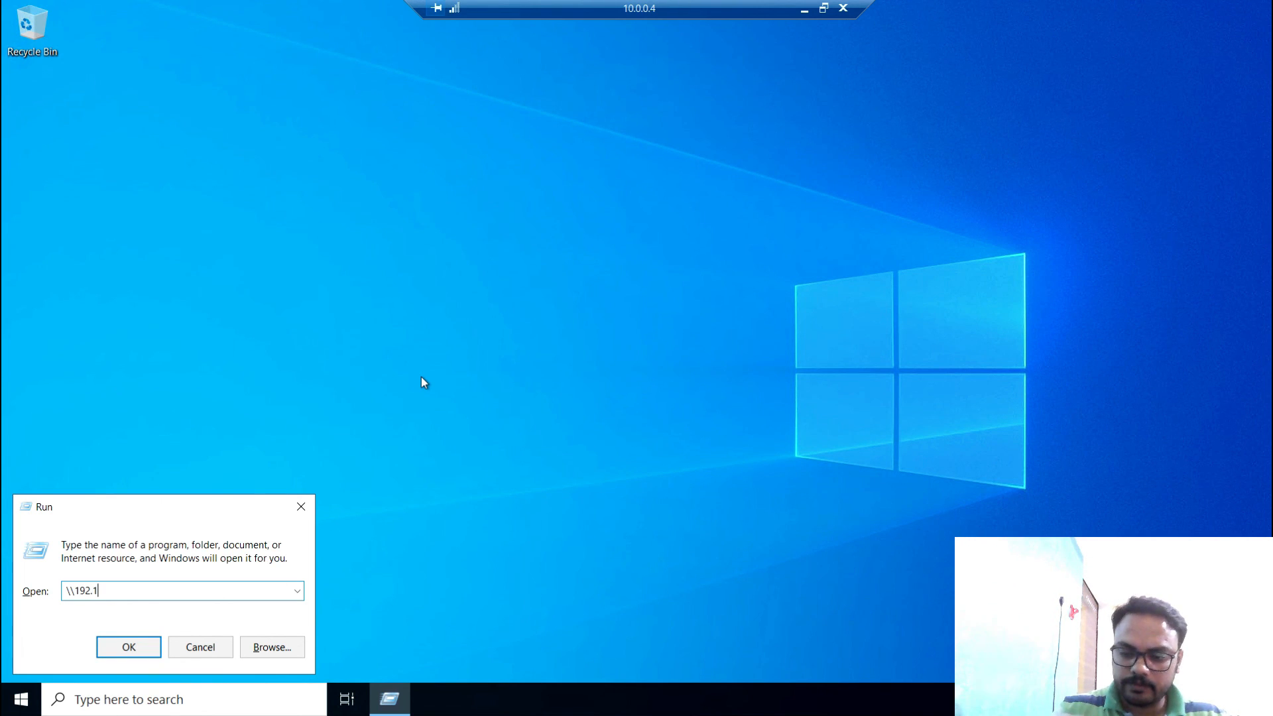
type("68.29")
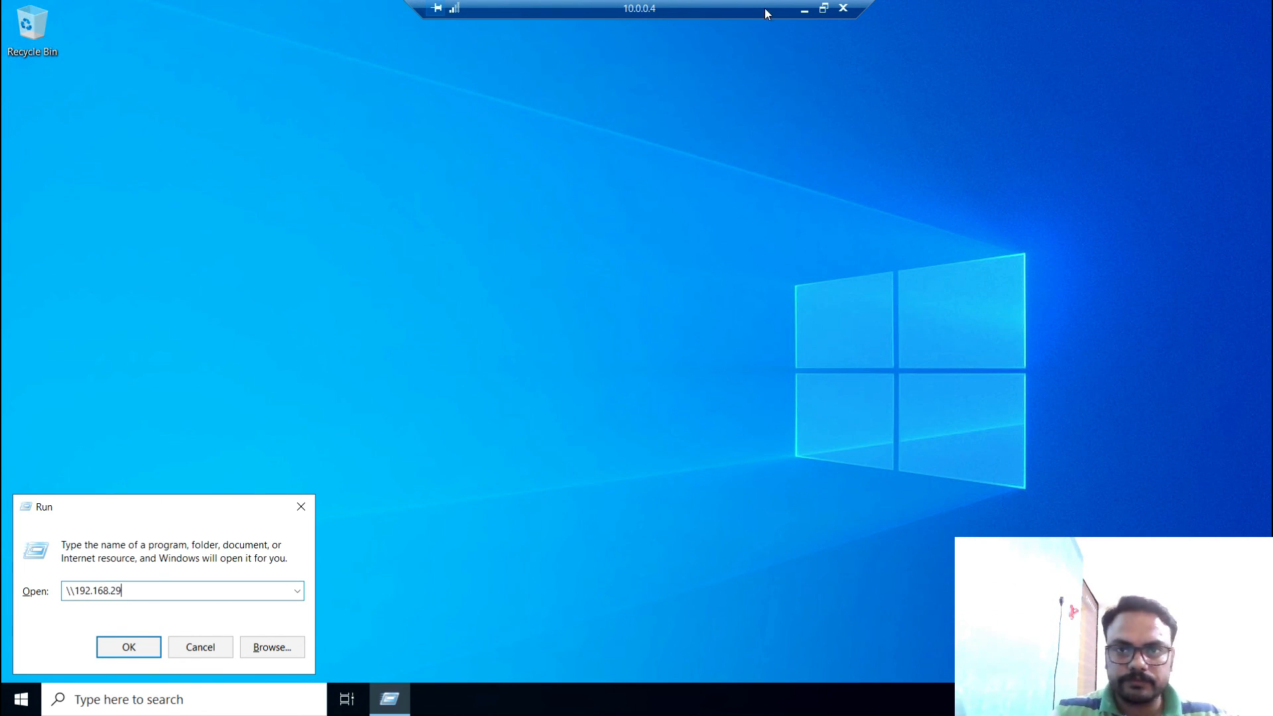
left_click(804, 9)
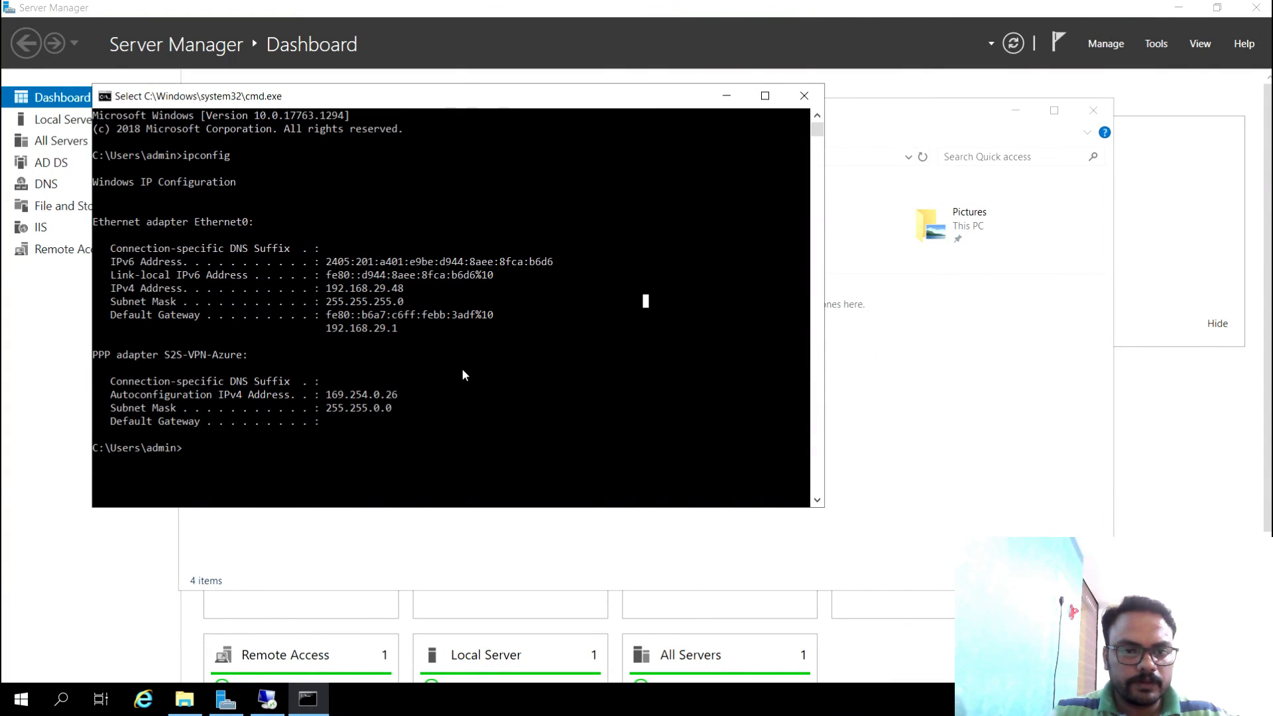
left_click(267, 700)
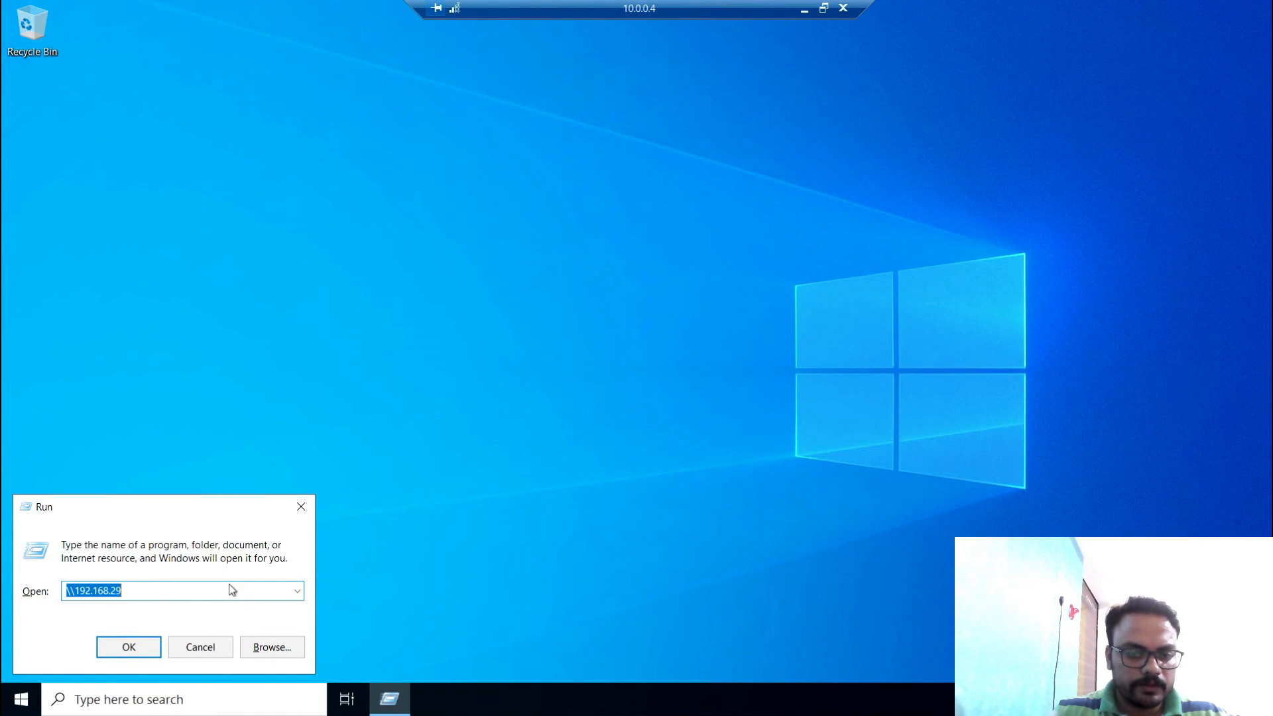
key("Right")
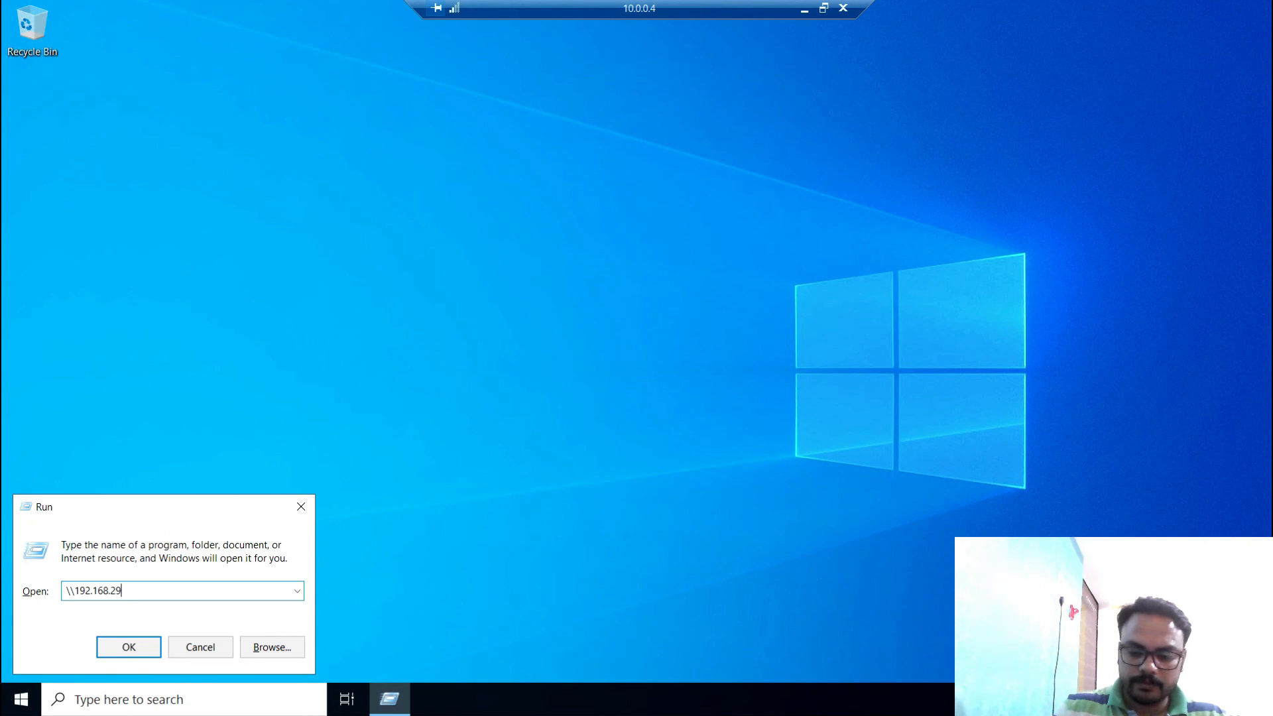
type(".48")
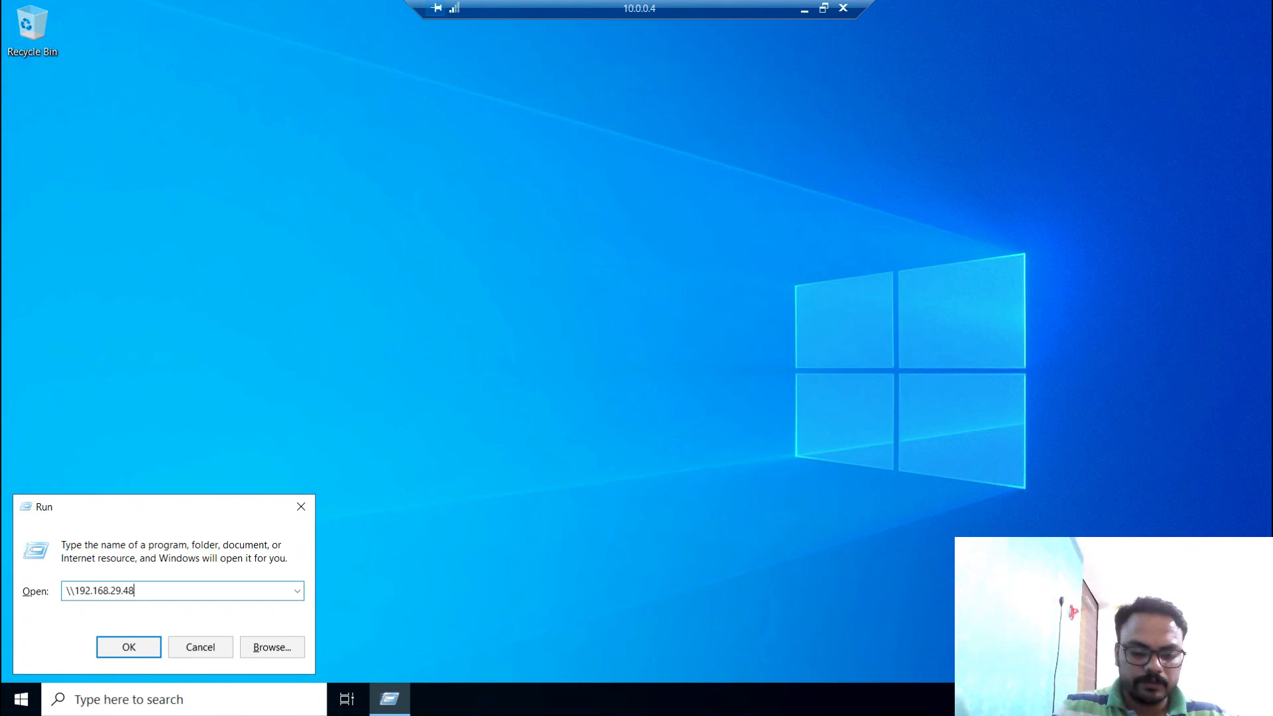
type("\\c$")
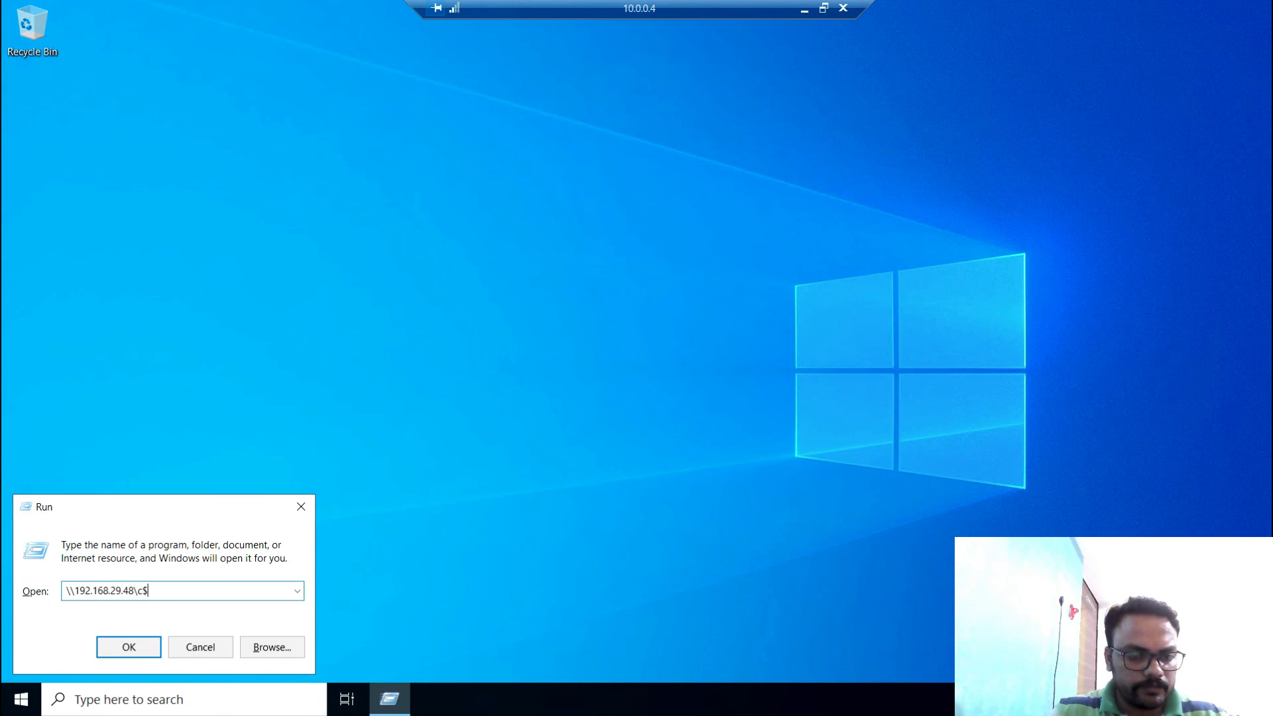
key("Return")
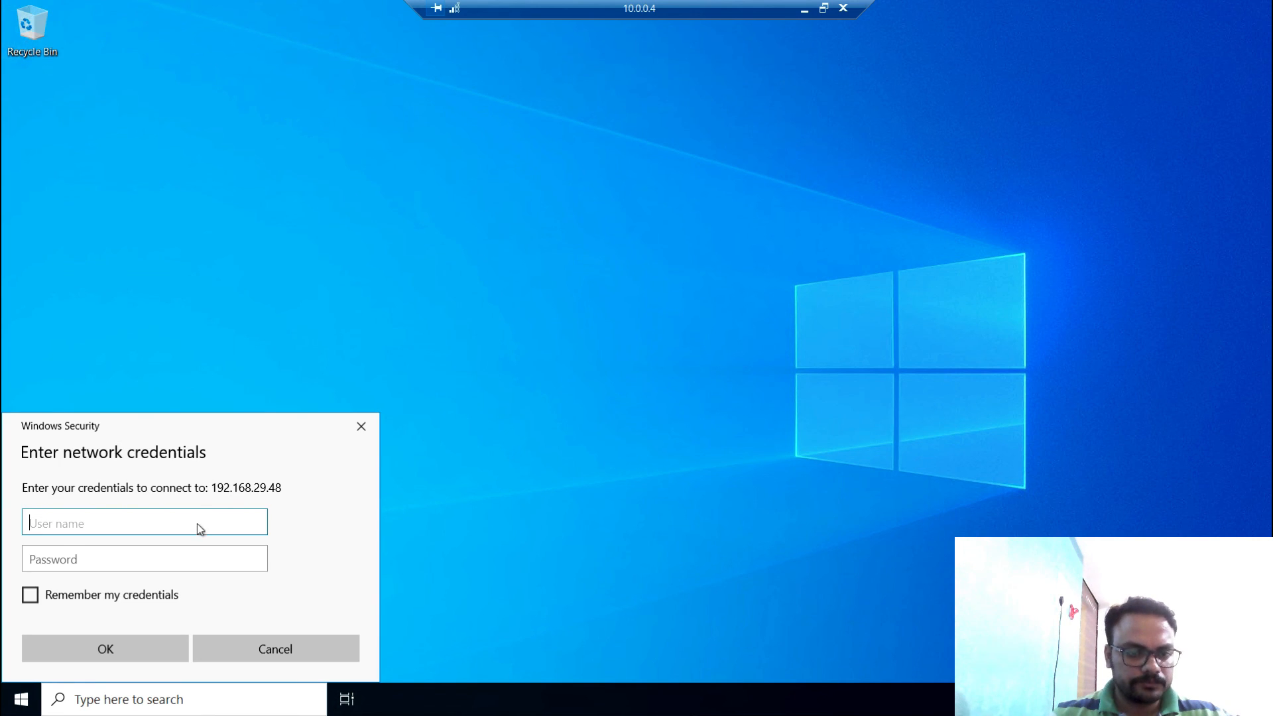
- Sign in to the share with the on-premises server's user name and password
type("admin")
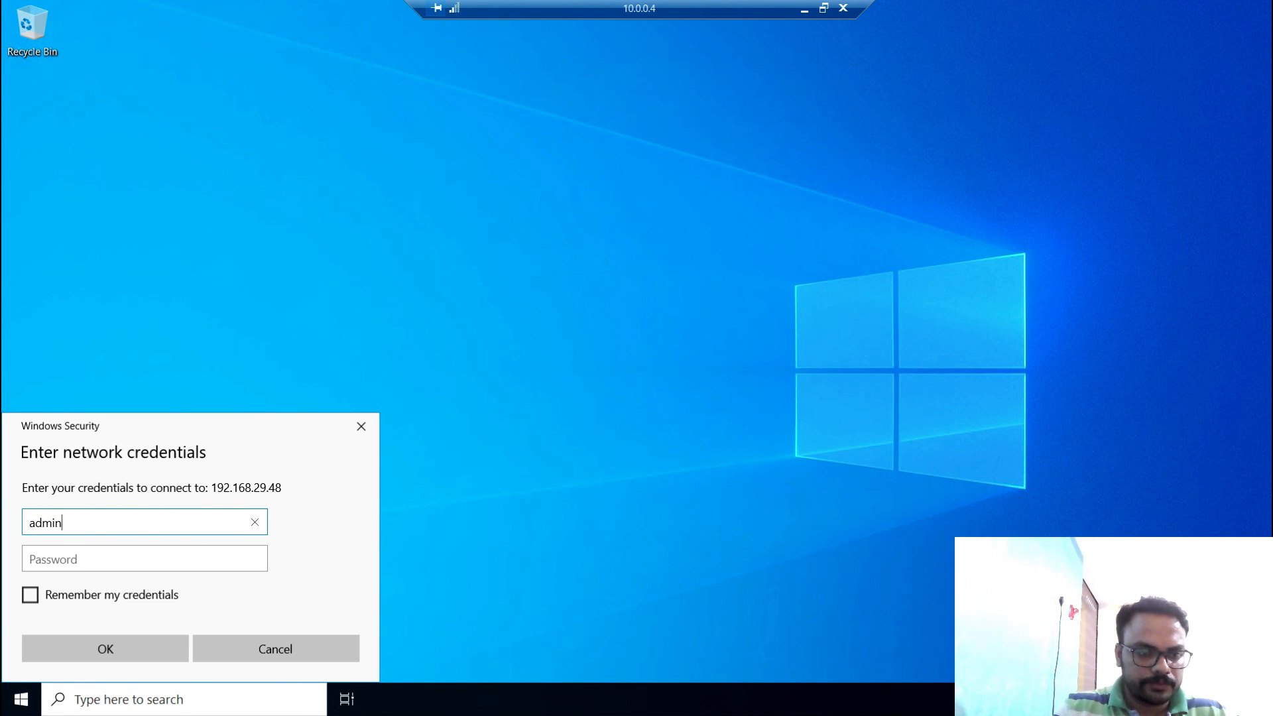
key("Tab")
type("*******")
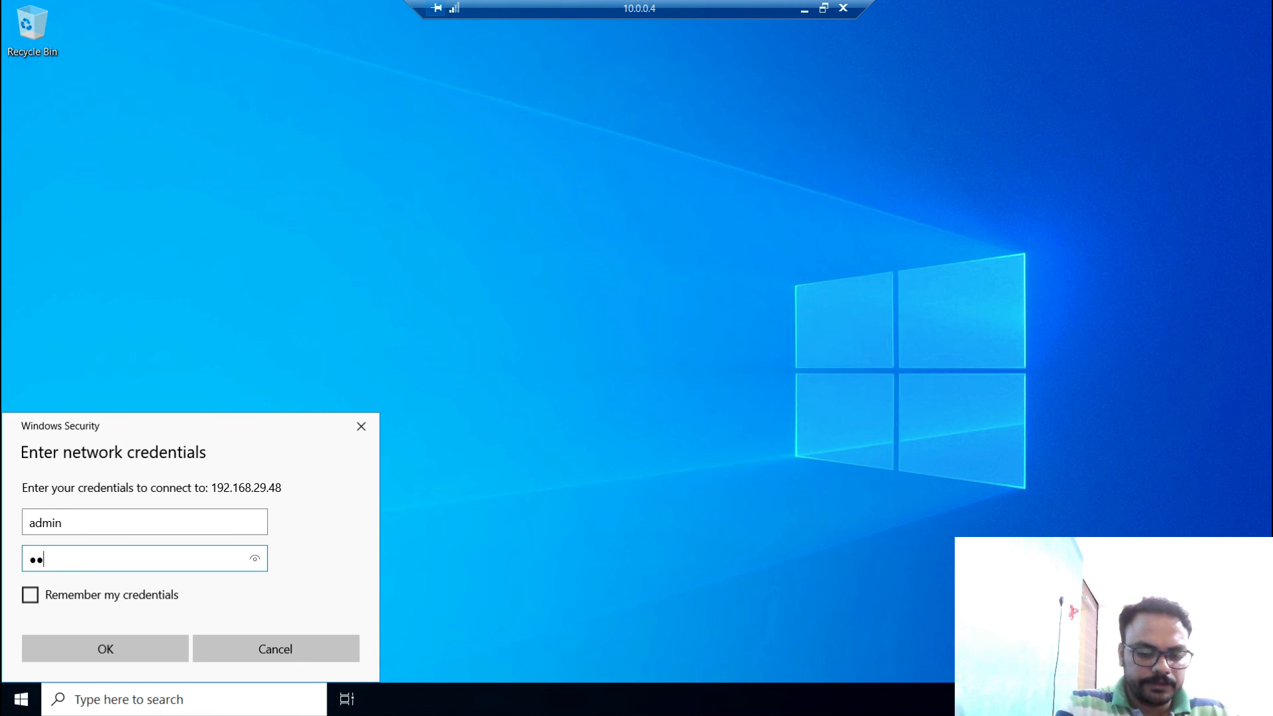
type("***")
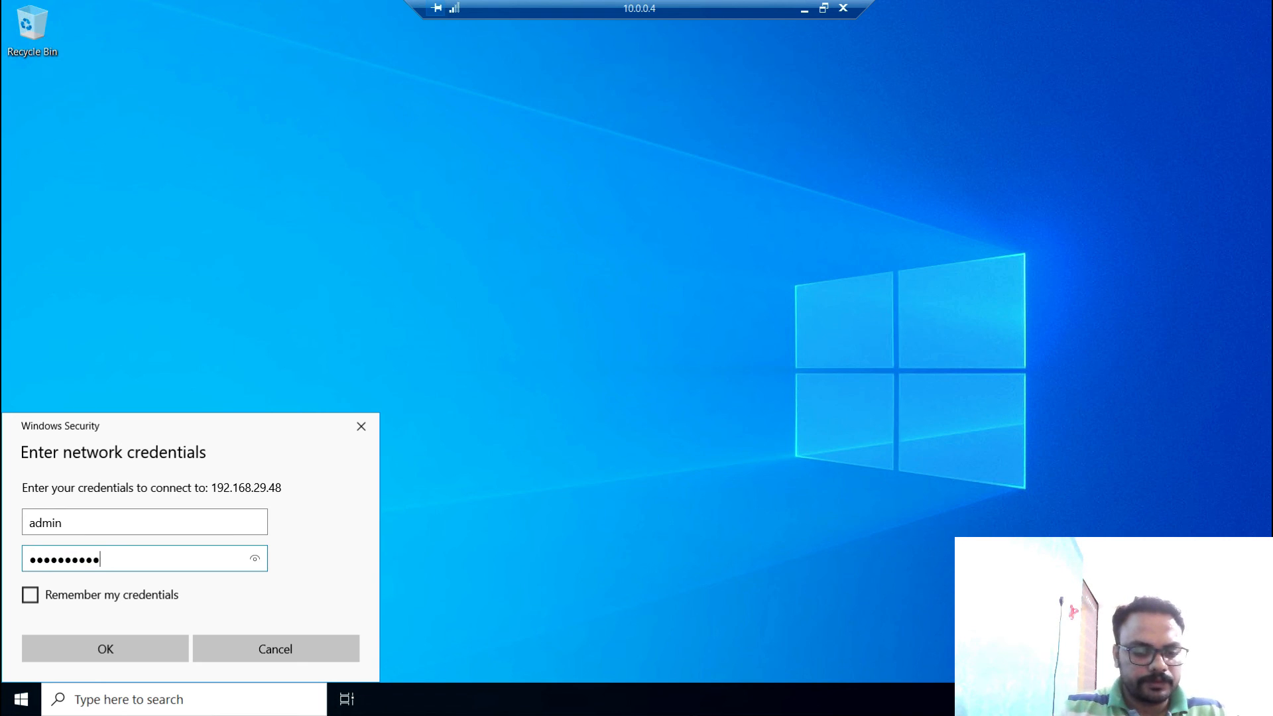
type("***")
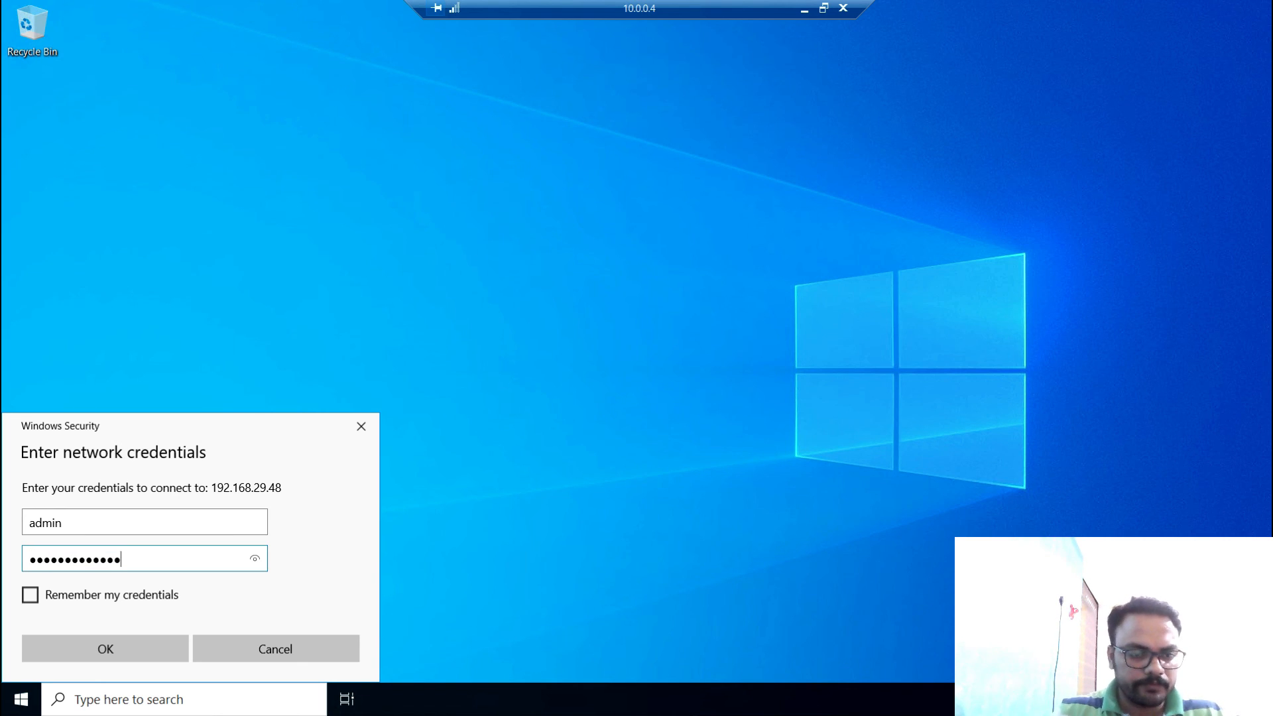
key("Return")
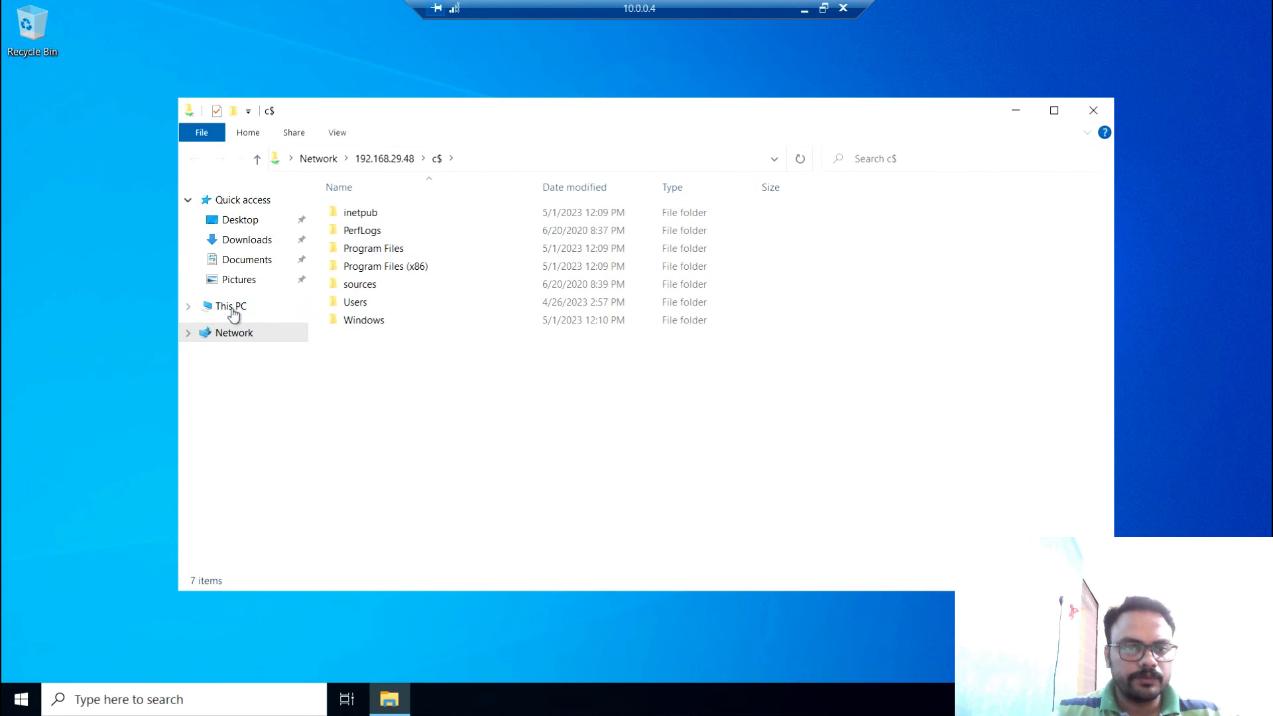
- Browse the 192.168.29.48 c$ share into its Windows folder, then minimize the remote session
left_click(232, 306)
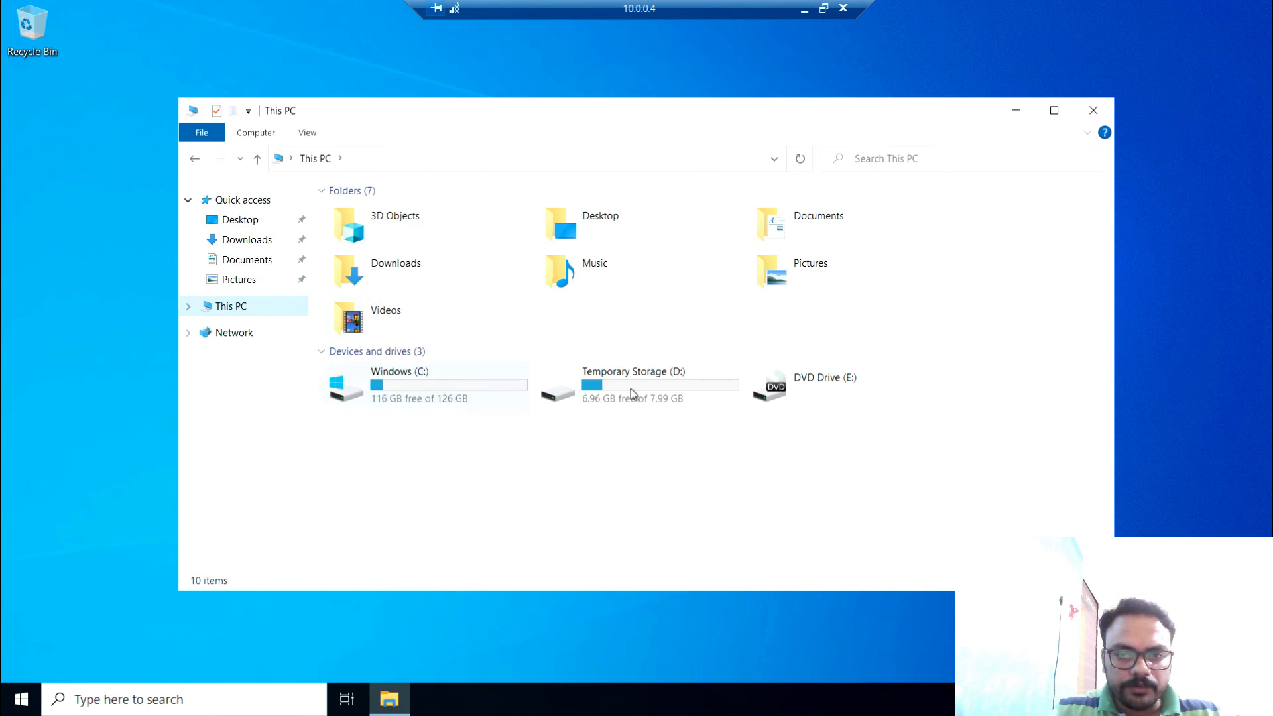
left_click(189, 161)
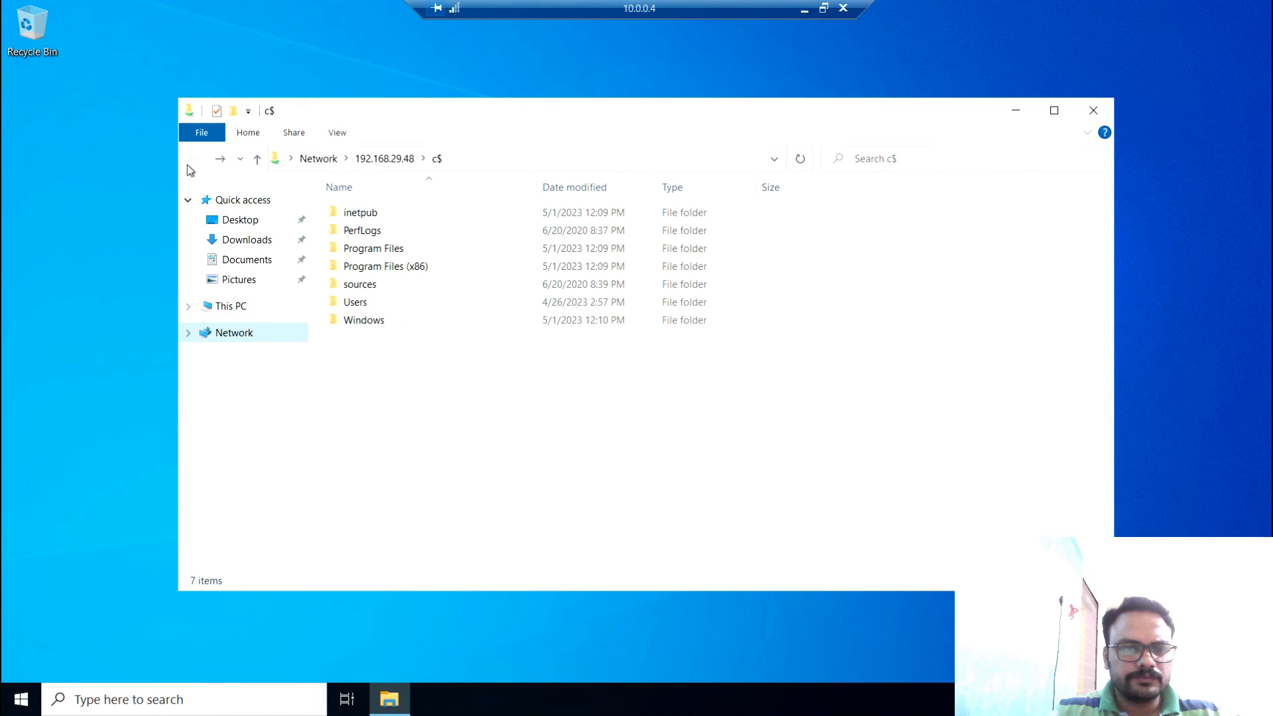
left_click(486, 159)
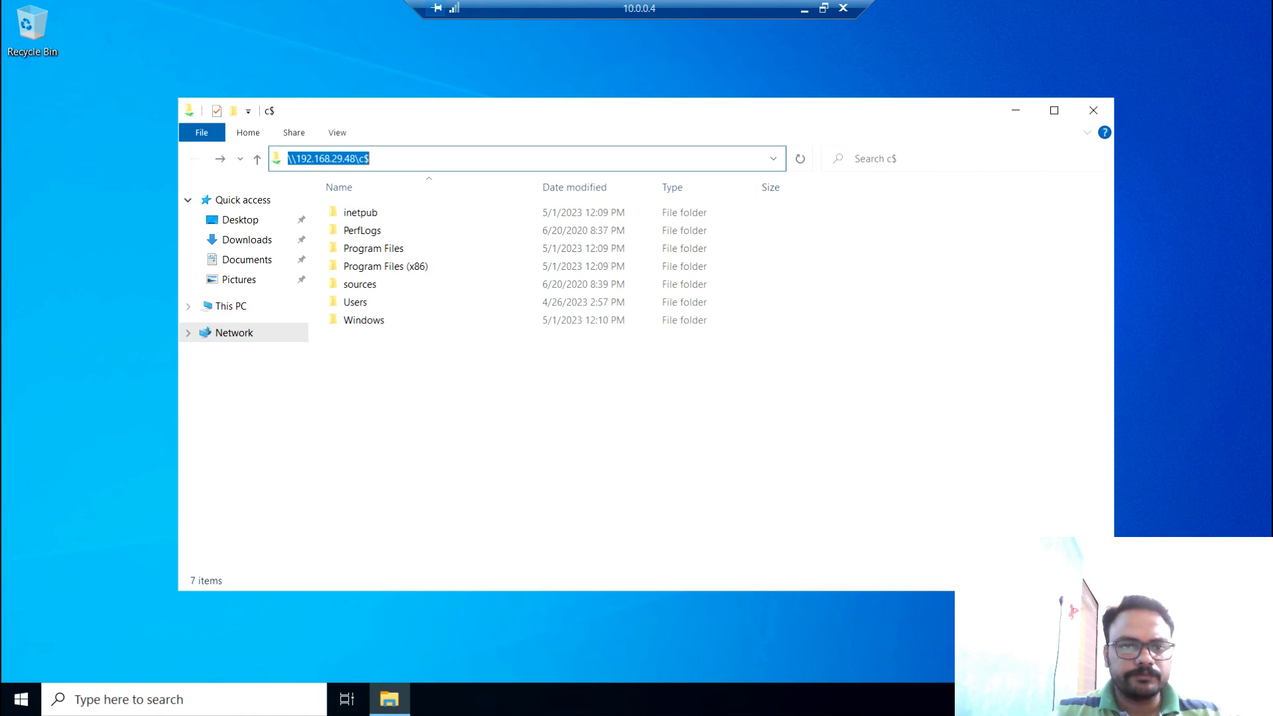
left_click(367, 323)
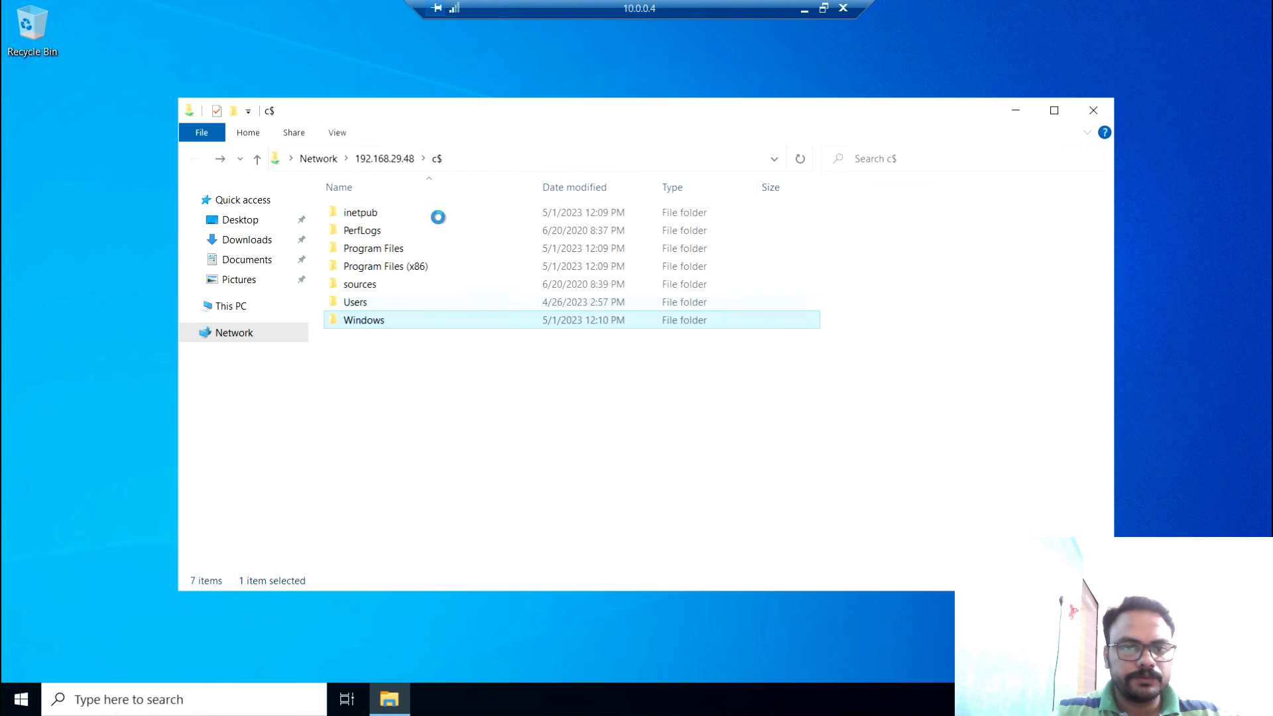
key("Return")
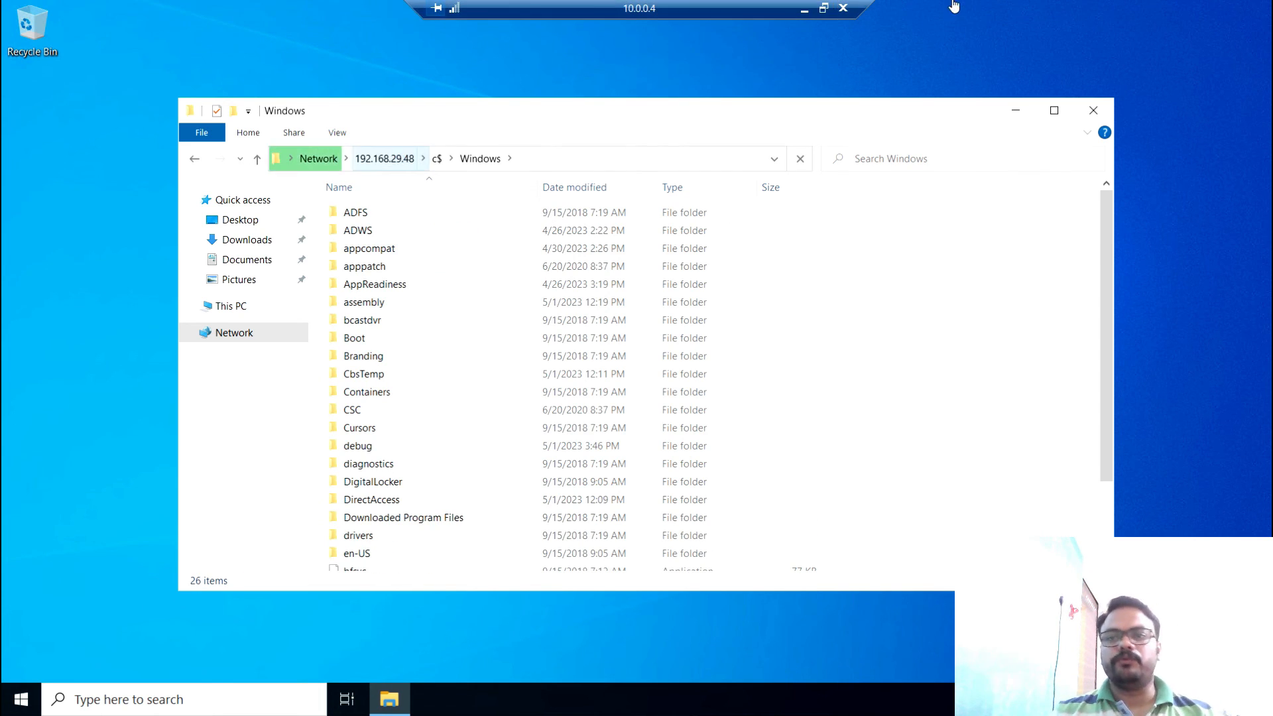
left_click(1122, 12)
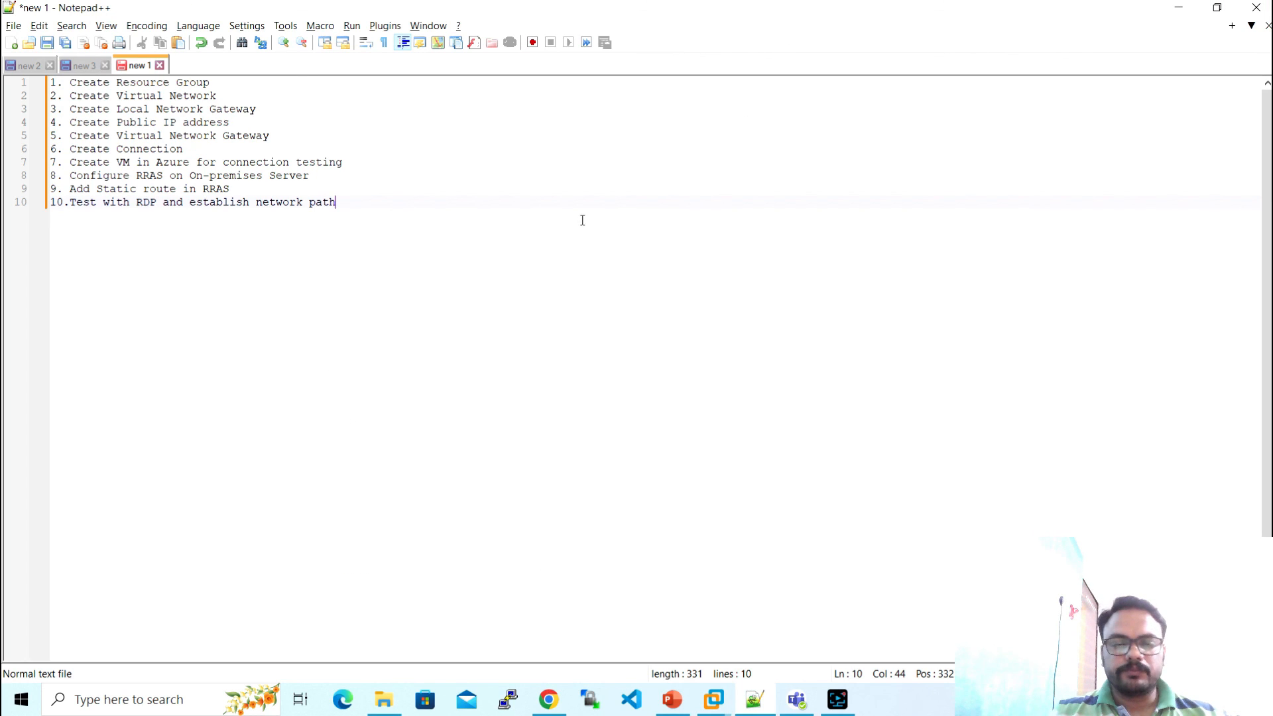